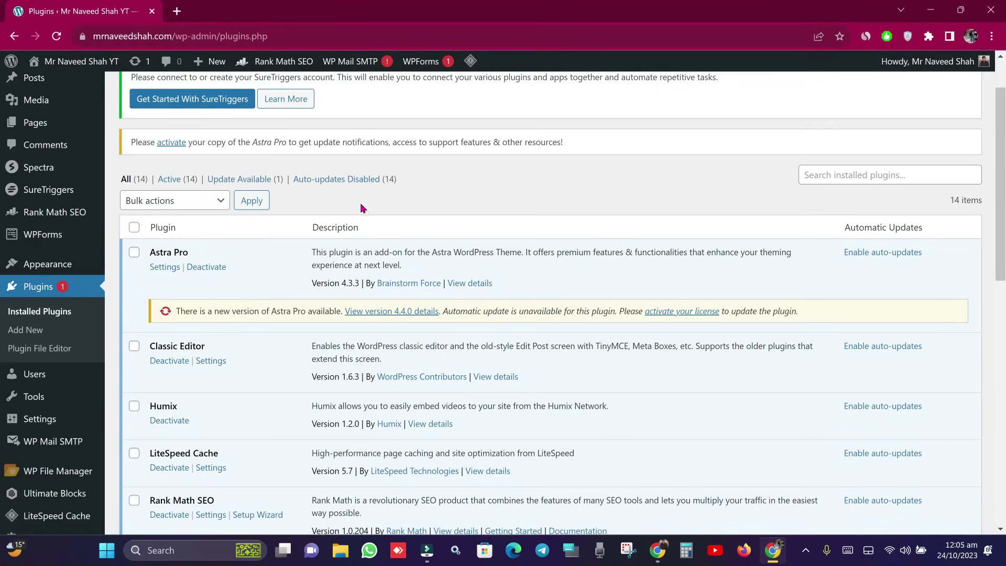
Review the installed plugins list, including the Spectra and Yes/No Chart entries
scroll(360, 208, down, 8)
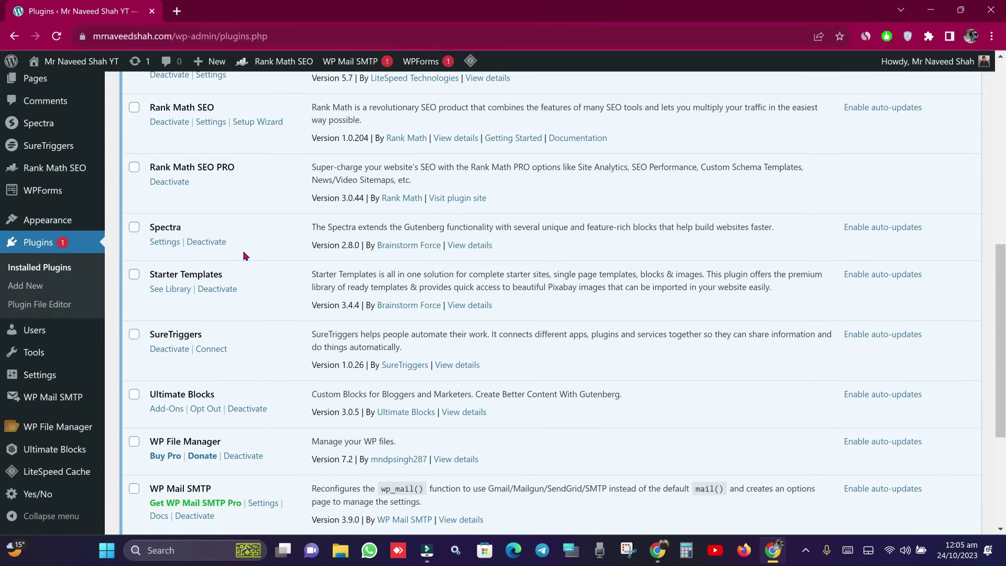
drag(155, 226, 190, 230)
scroll(235, 386, down, 4)
drag(209, 389, 150, 390)
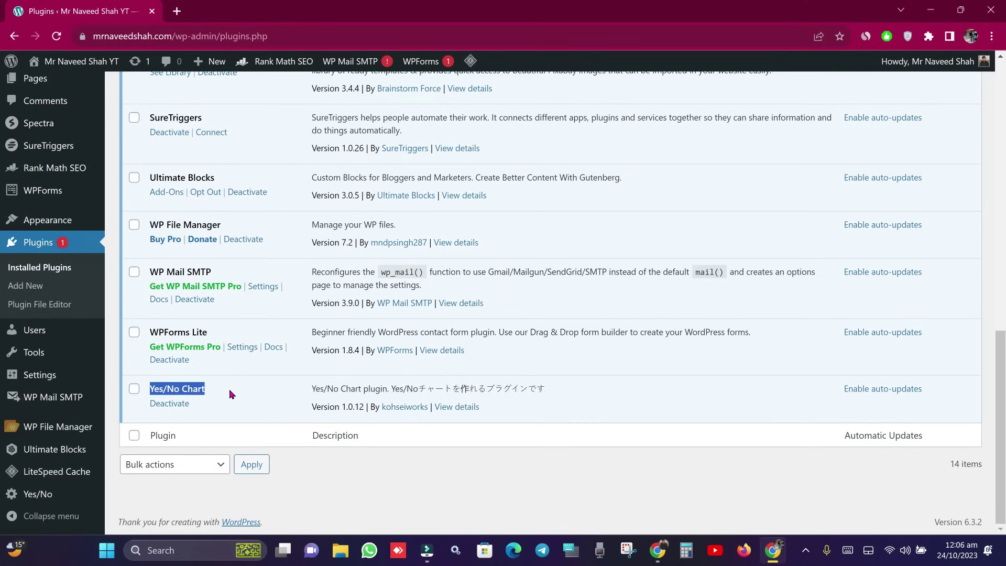
scroll(229, 394, up, 7)
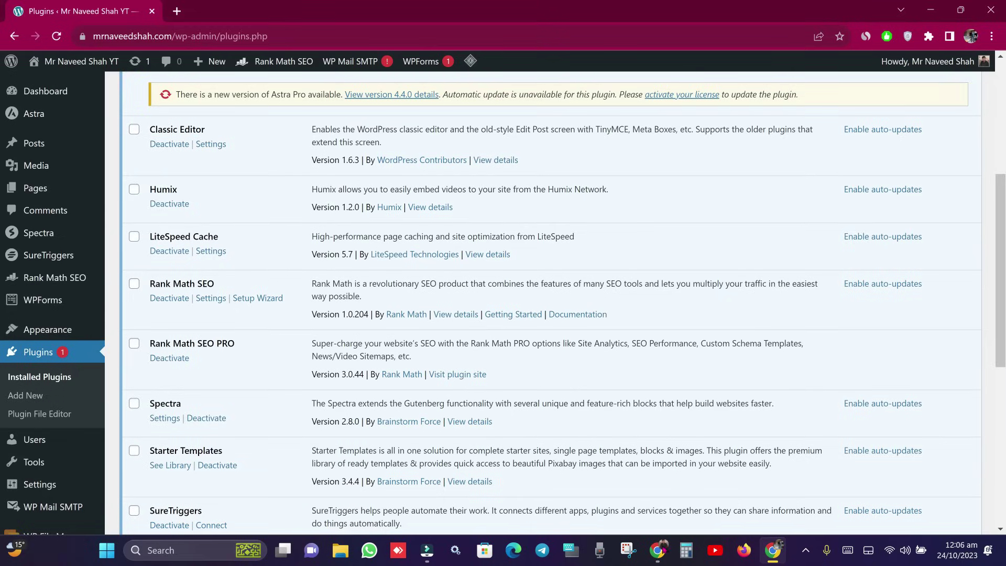
Switch to the other browser window, open the site's home page past the ad, and view the Latest Premium Content Free posts
click(657, 550)
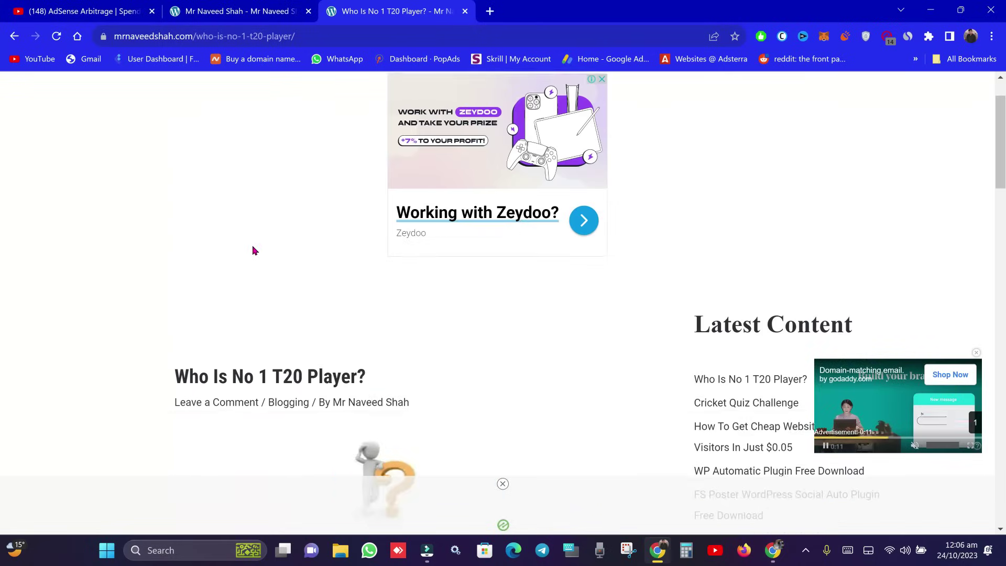
scroll(252, 247, up, 1)
click(165, 100)
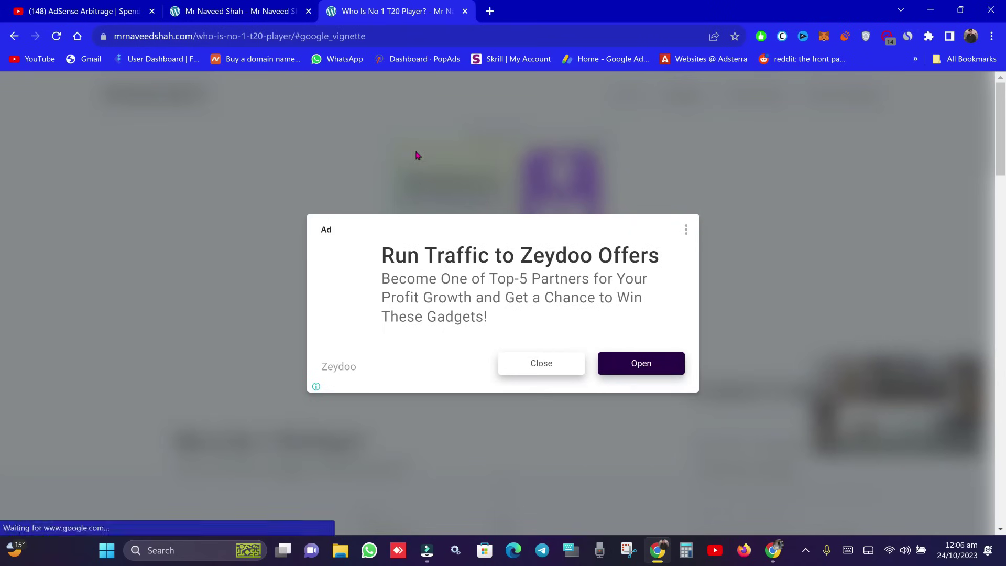
click(532, 364)
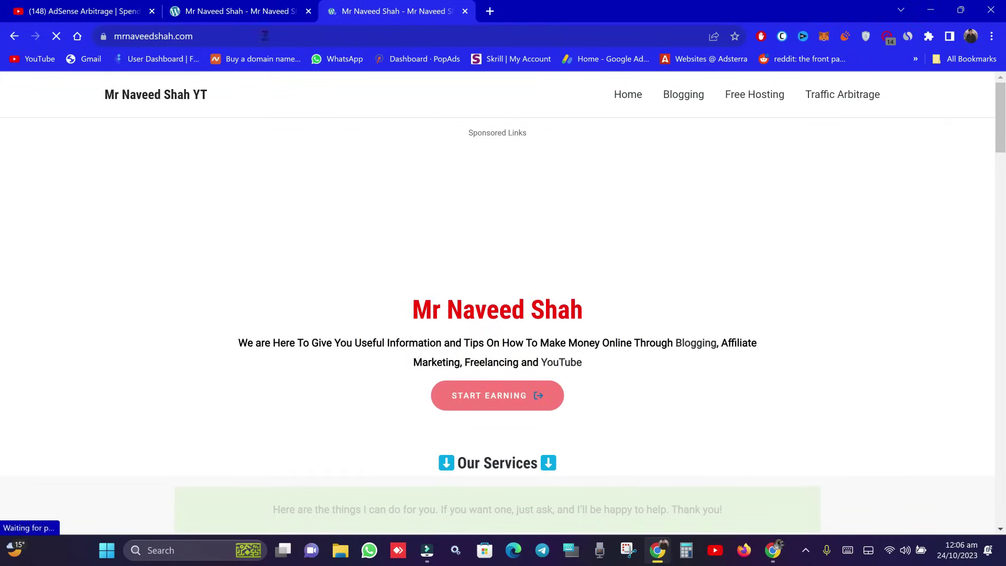
click(226, 36)
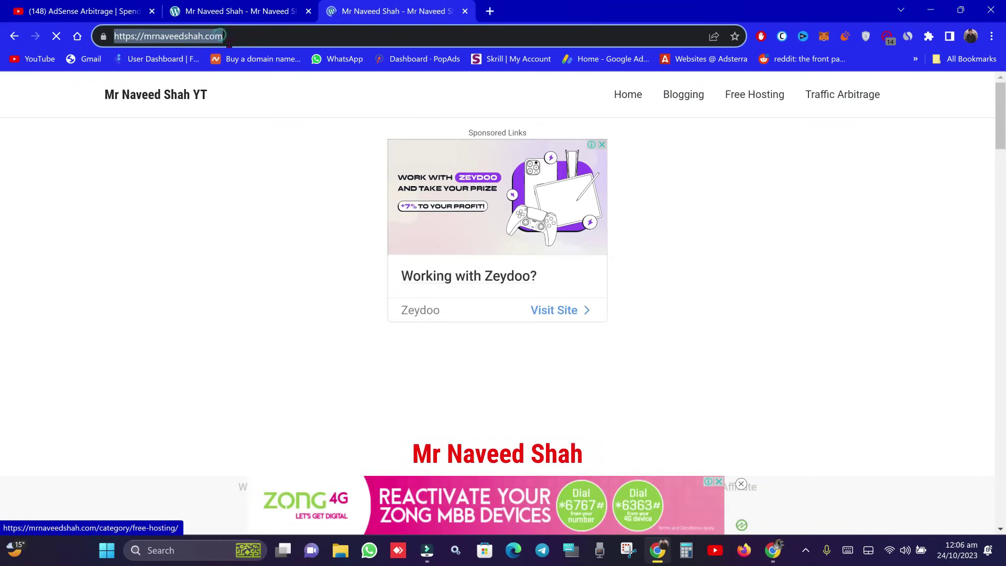
drag(1001, 145, 1001, 272)
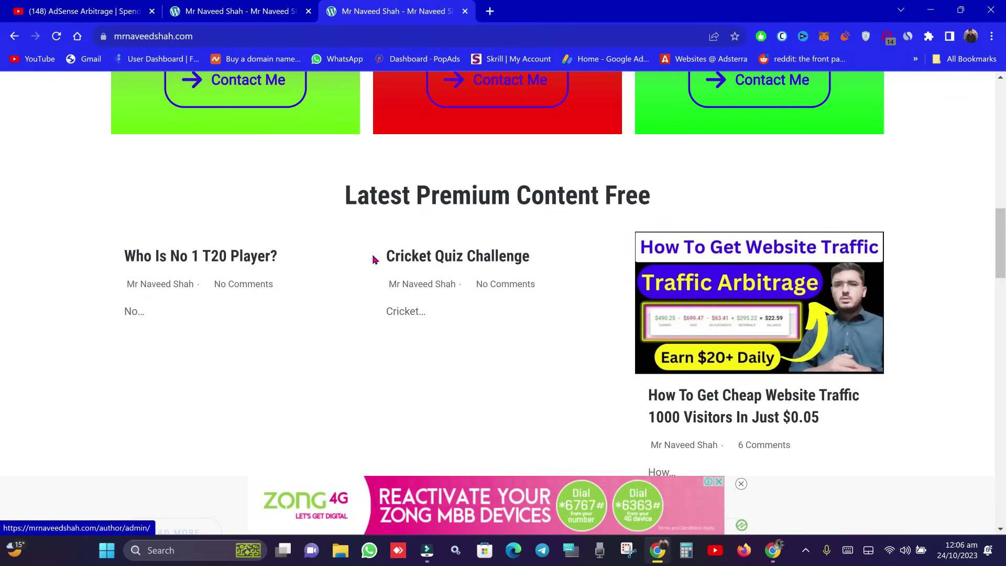
Switch back to the WordPress admin window, recheck the installed plugins, and open the form for uploading a new plugin
click(773, 550)
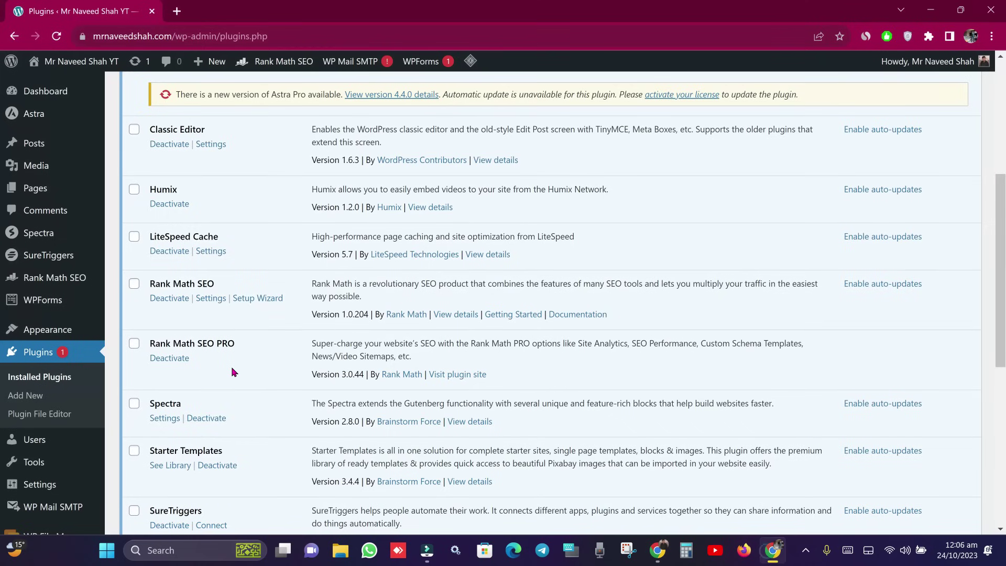
scroll(228, 364, down, 3)
scroll(248, 347, down, 8)
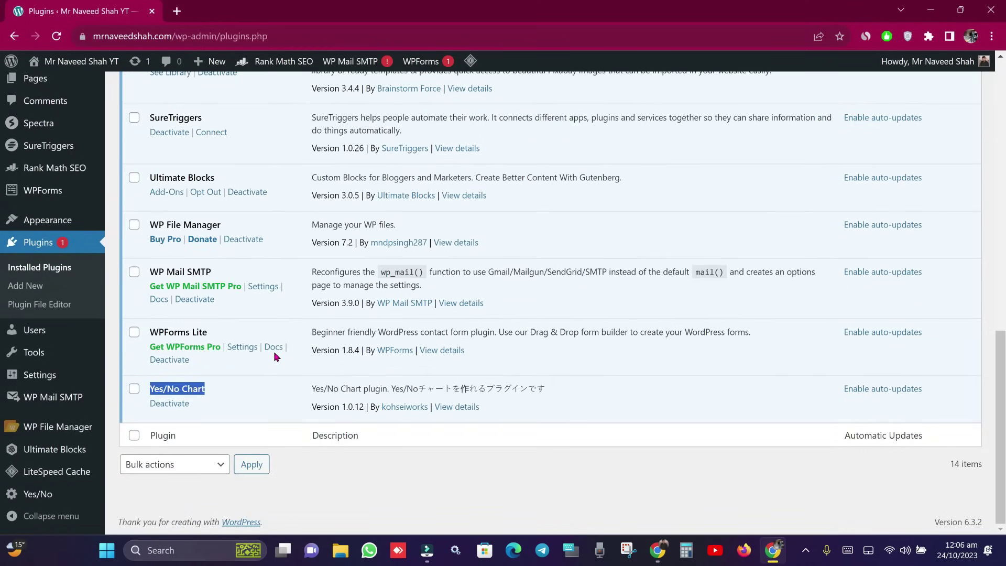
scroll(274, 356, up, 10)
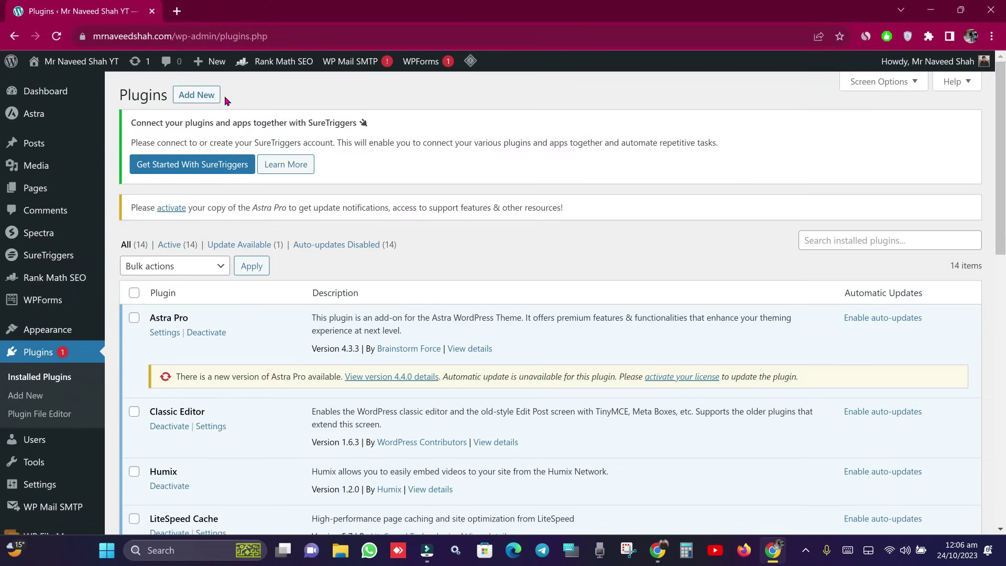
click(200, 97)
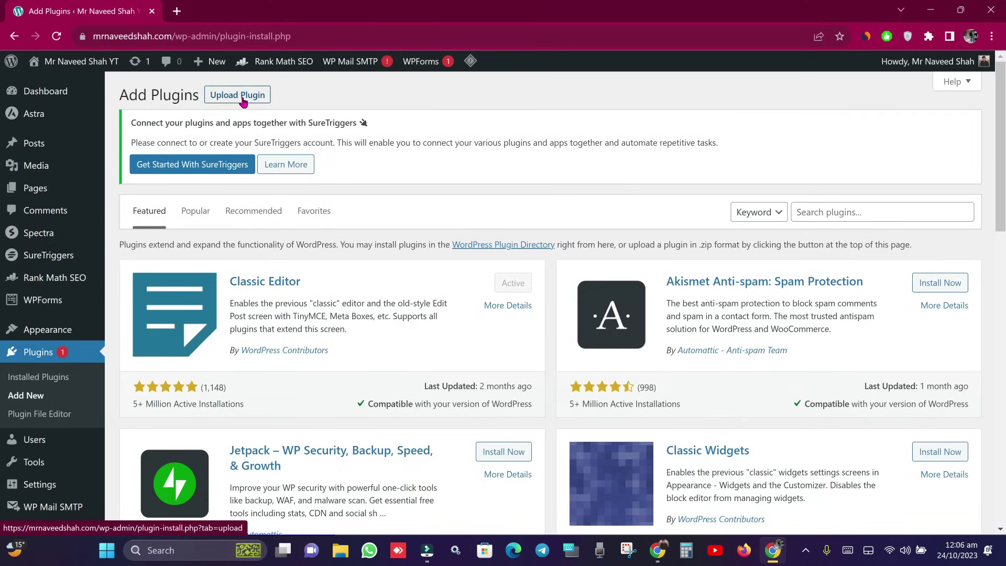
click(246, 99)
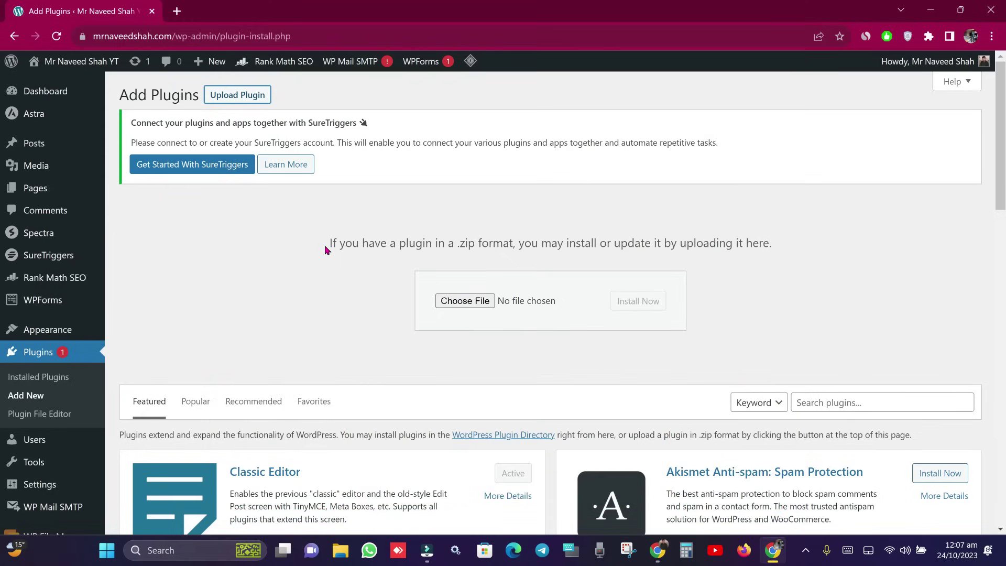
Open the Writing settings and examine the default editor and the option that allows users to switch editors
scroll(325, 244, down, 5)
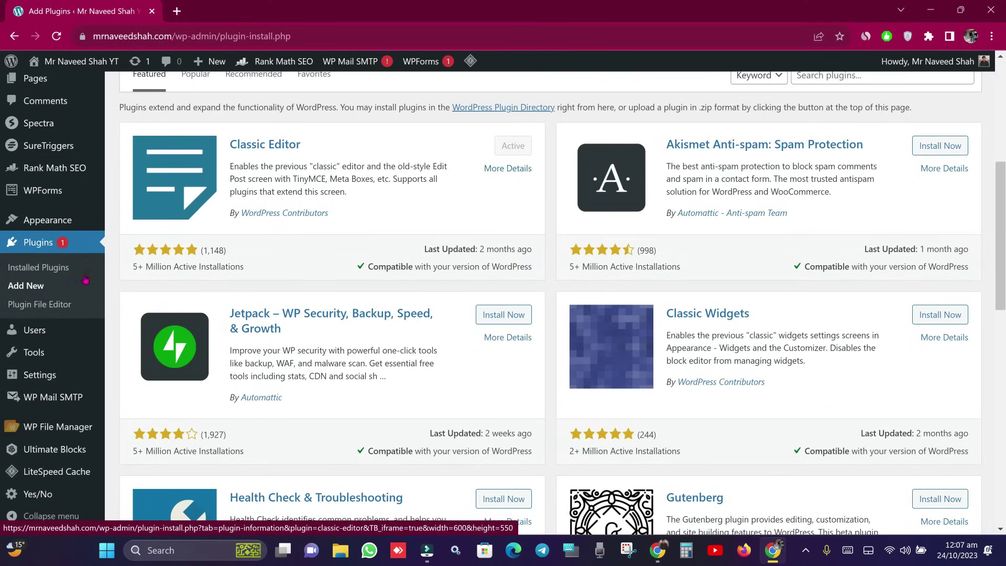
scroll(53, 325, down, 6)
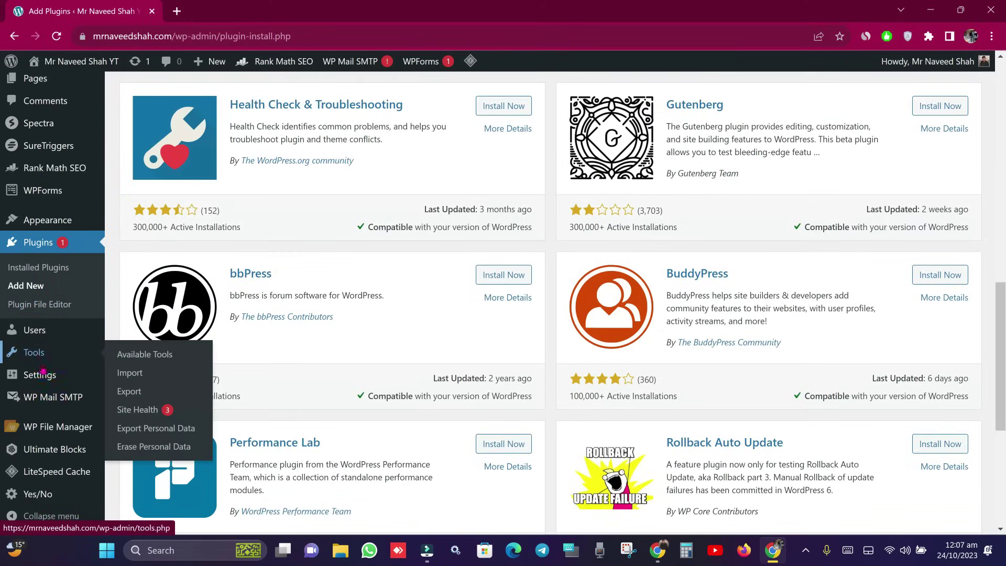
mouse_move(42, 373)
click(130, 385)
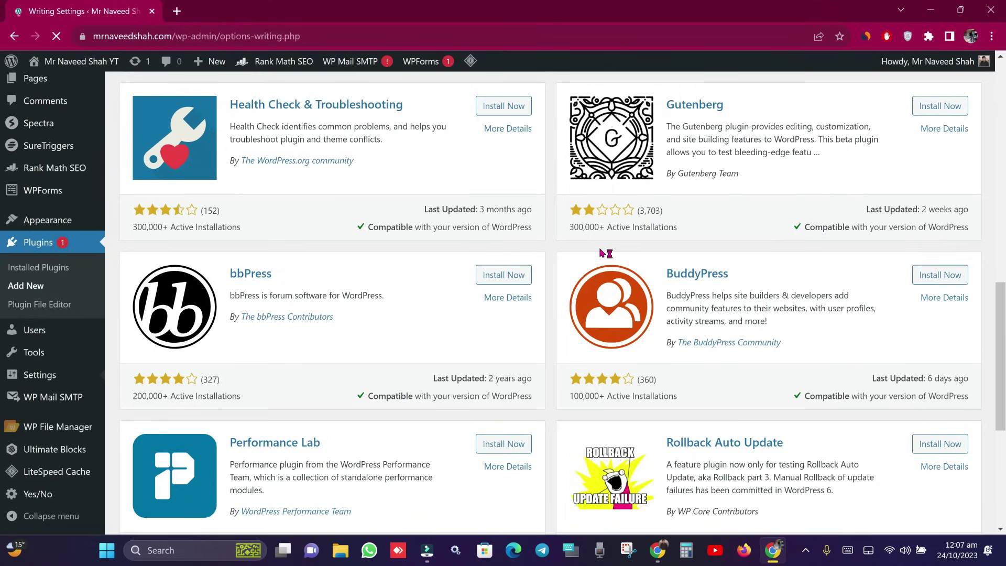
scroll(367, 252, down, 1)
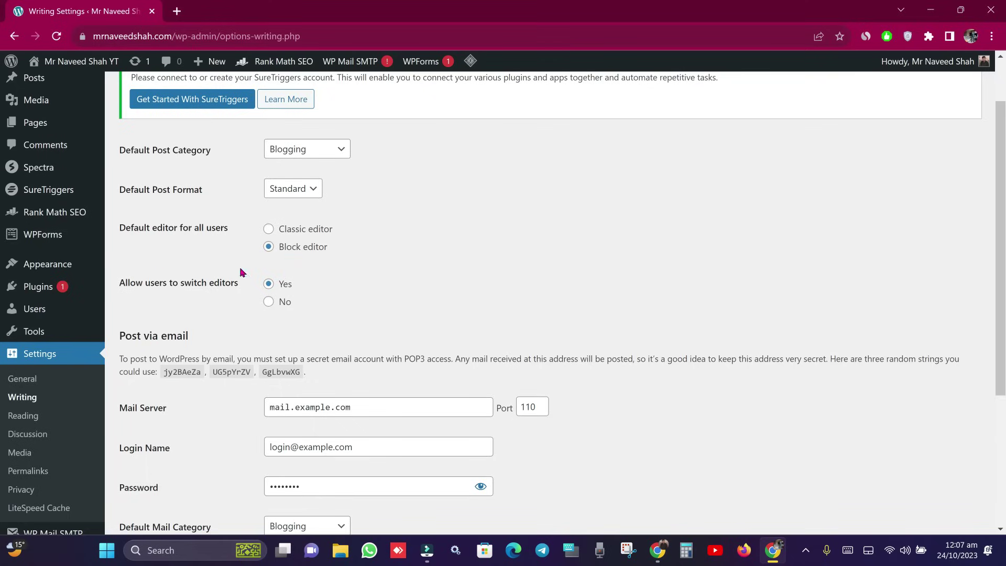
drag(126, 284, 275, 287)
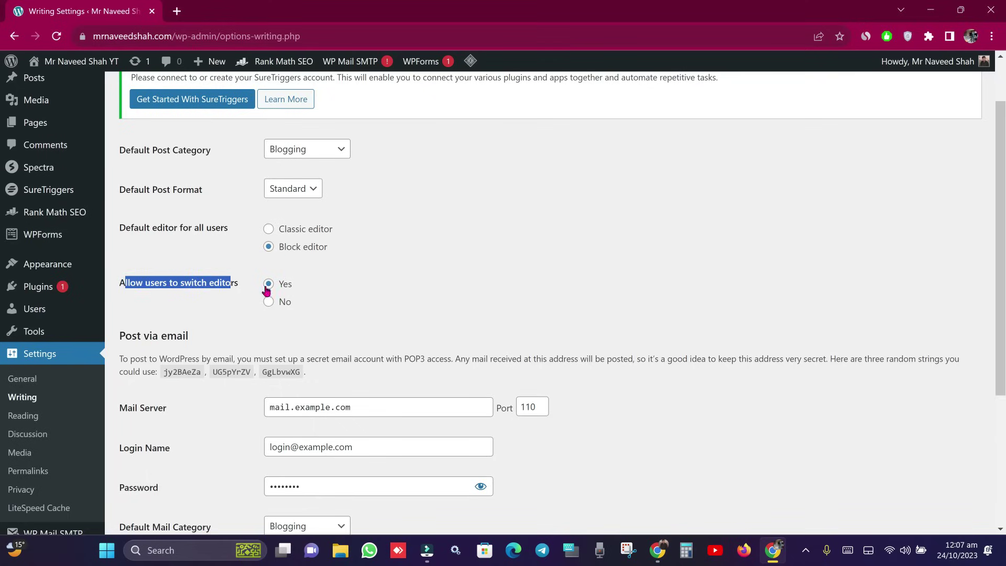
click(315, 286)
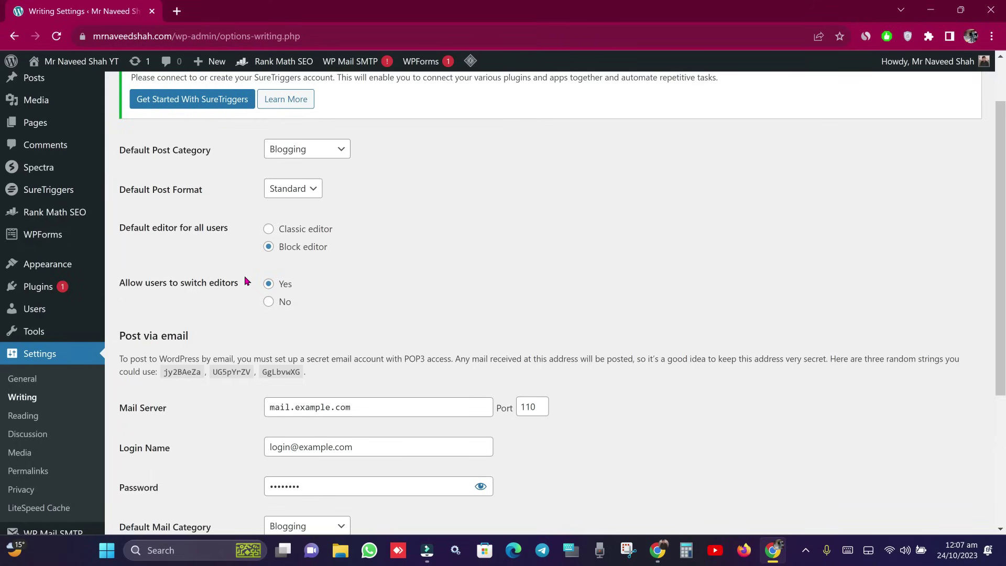
drag(305, 287, 251, 285)
triple_click(350, 244)
scroll(252, 398, down, 5)
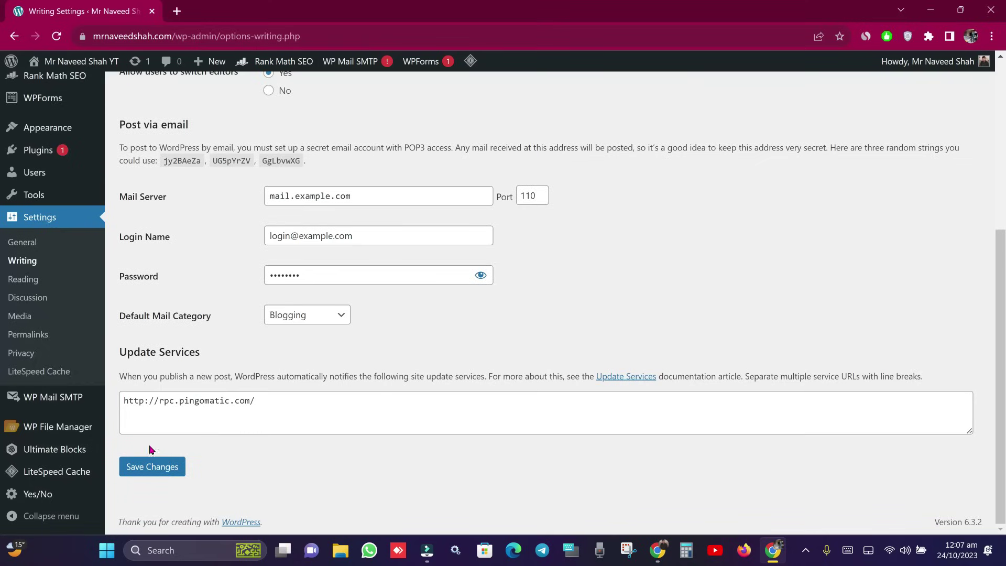
scroll(221, 388, up, 5)
scroll(221, 372, up, 2)
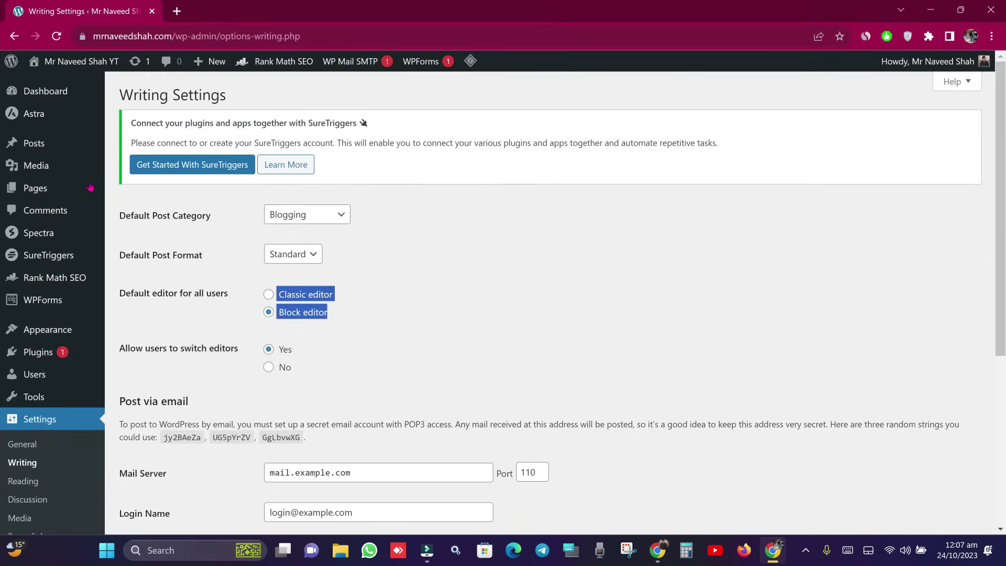
Add a new post and switch it from the classic editor to the block editor
click(62, 140)
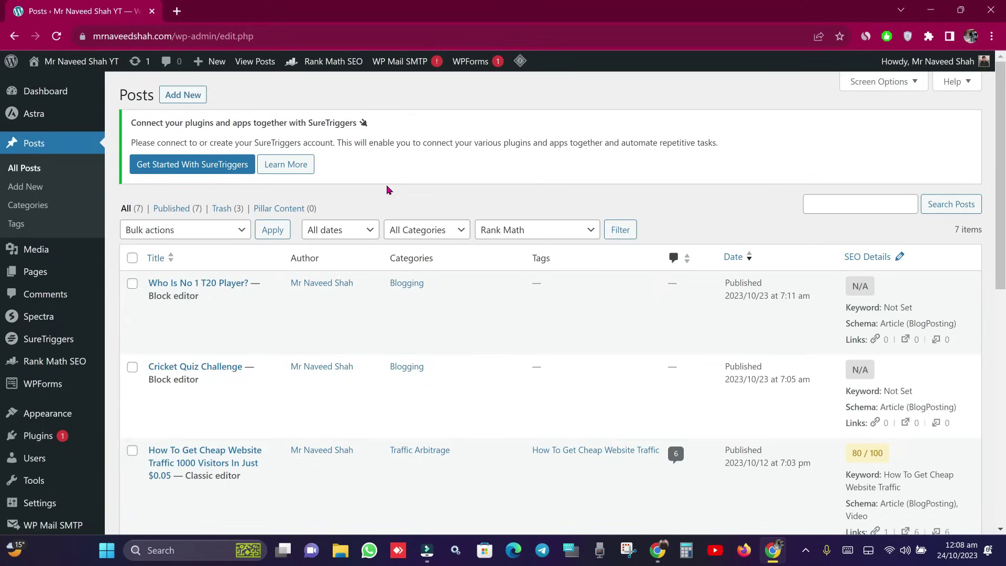
click(180, 96)
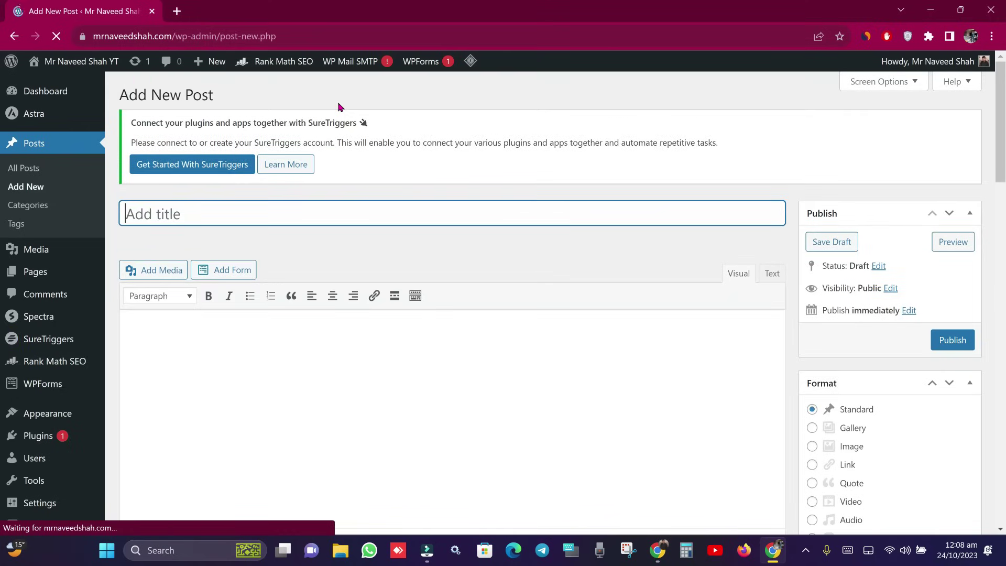
scroll(148, 314, down, 5)
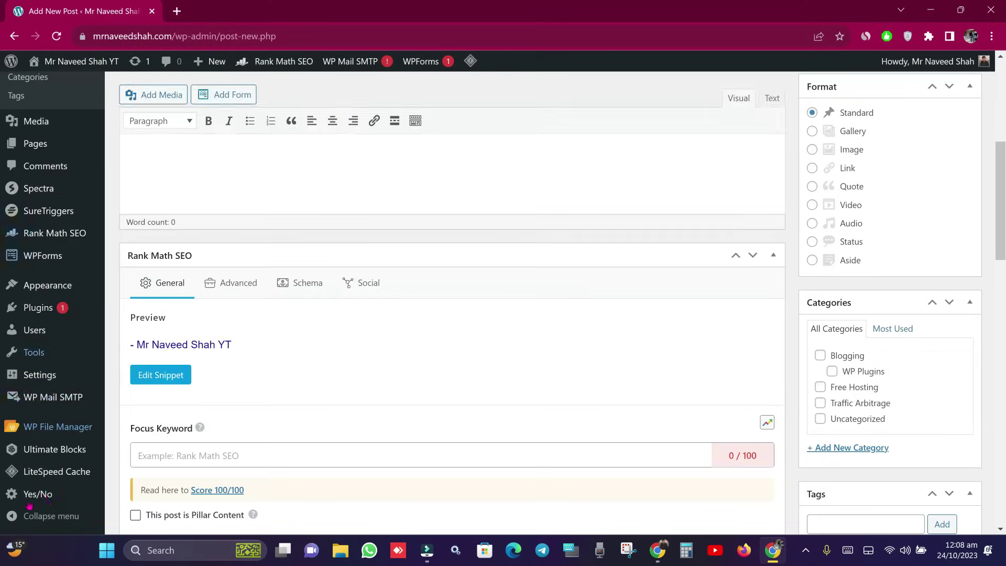
mouse_move(45, 499)
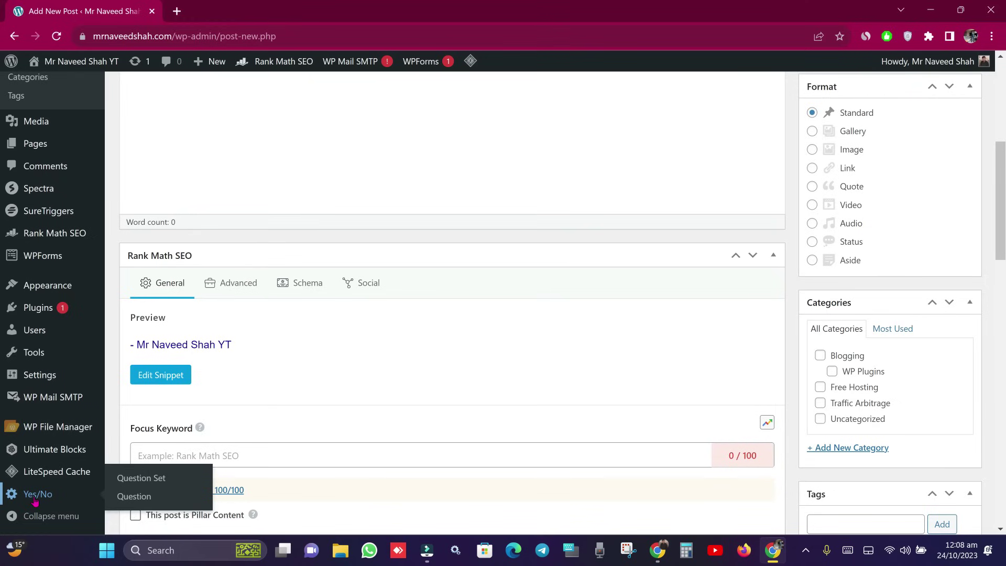
mouse_move(22, 197)
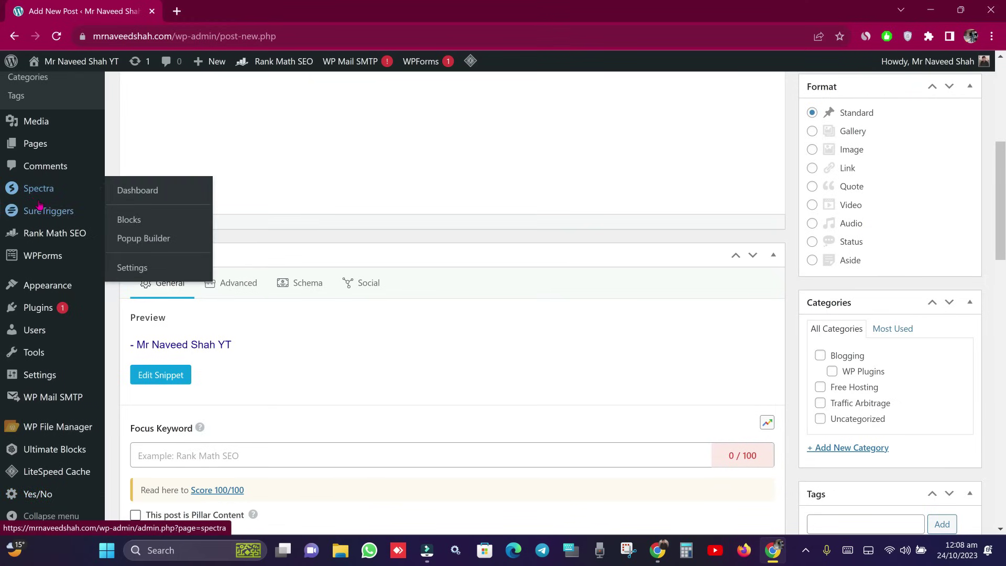
scroll(532, 406, up, 3)
scroll(531, 406, up, 3)
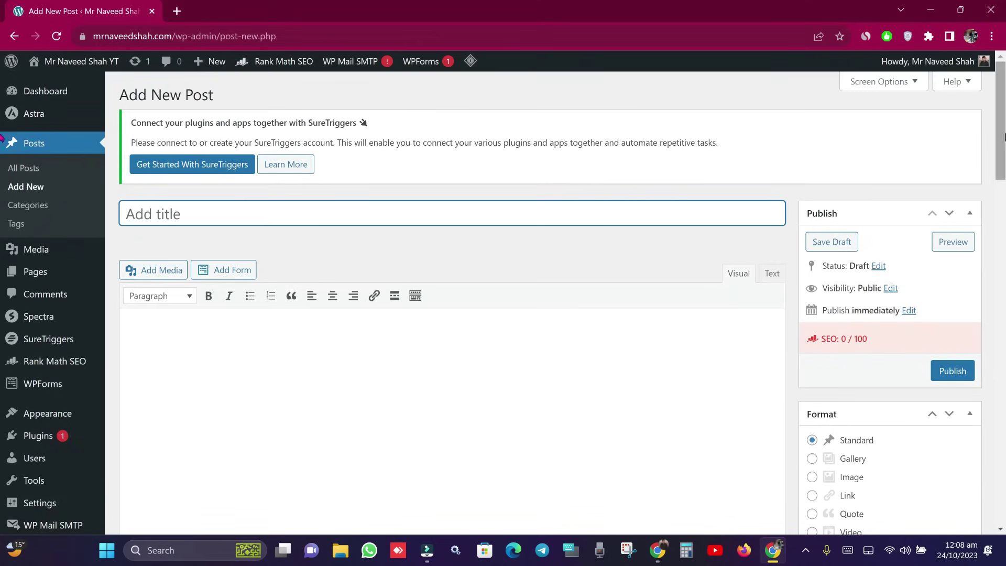
scroll(3, 138, down, 8)
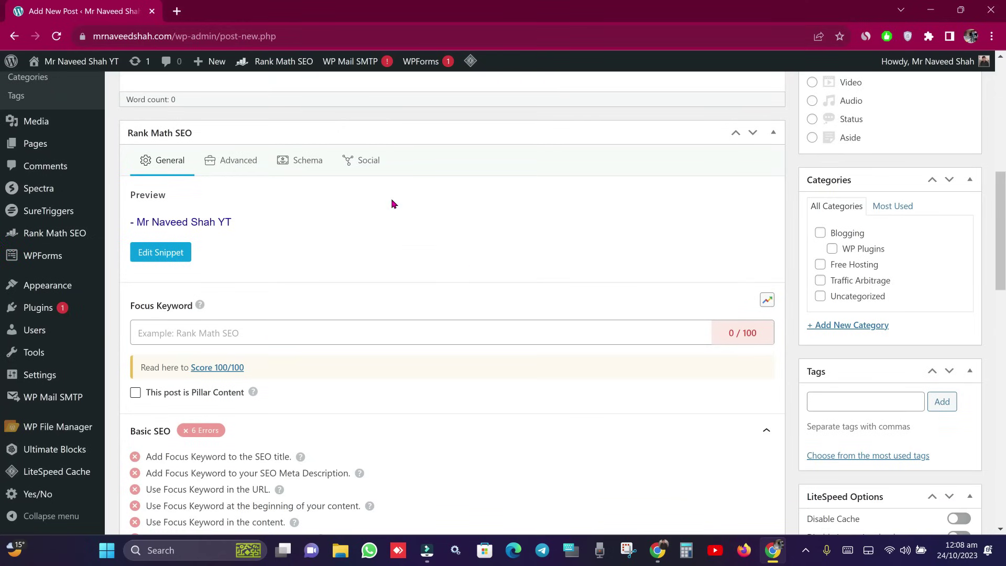
scroll(873, 384, down, 1)
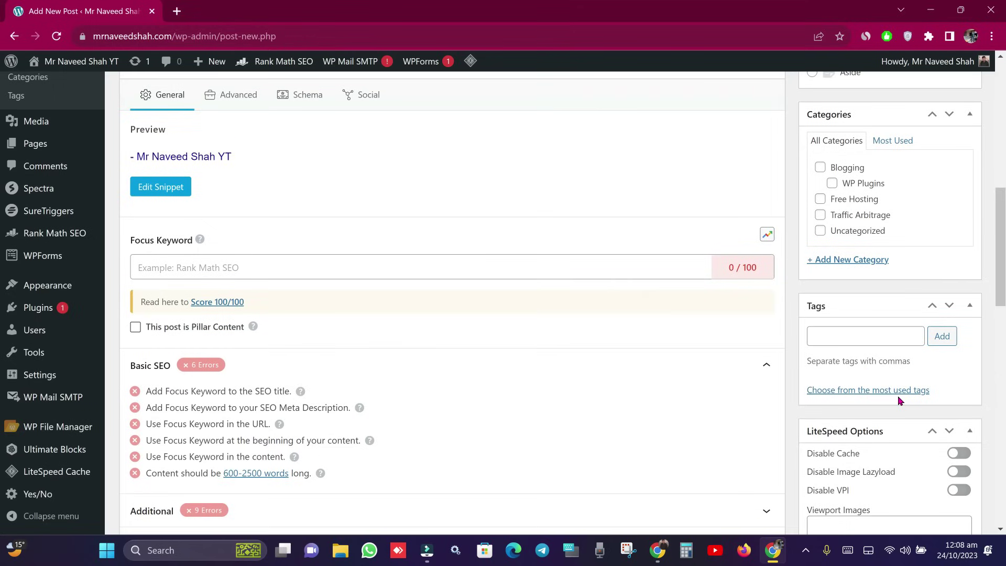
scroll(900, 413, down, 4)
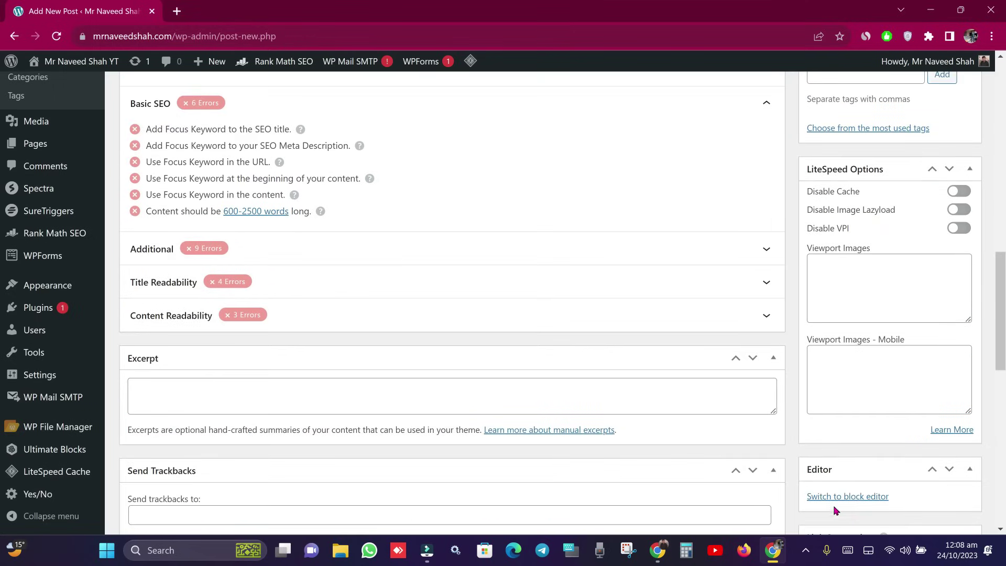
click(835, 499)
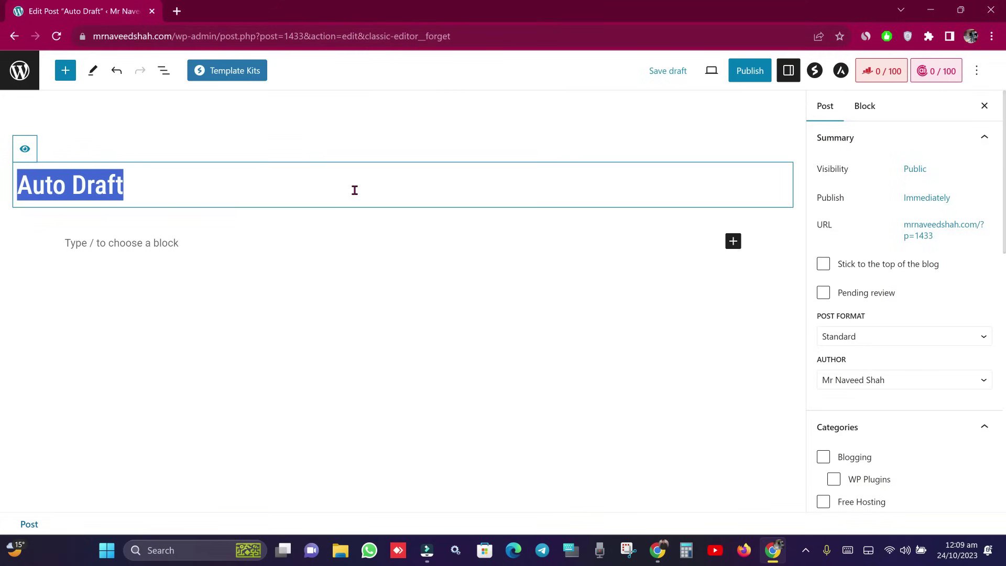
Copy the title "Cricket Quiz Challenge" from the site's home page in the other browser window and paste it into the new post's title
click(657, 550)
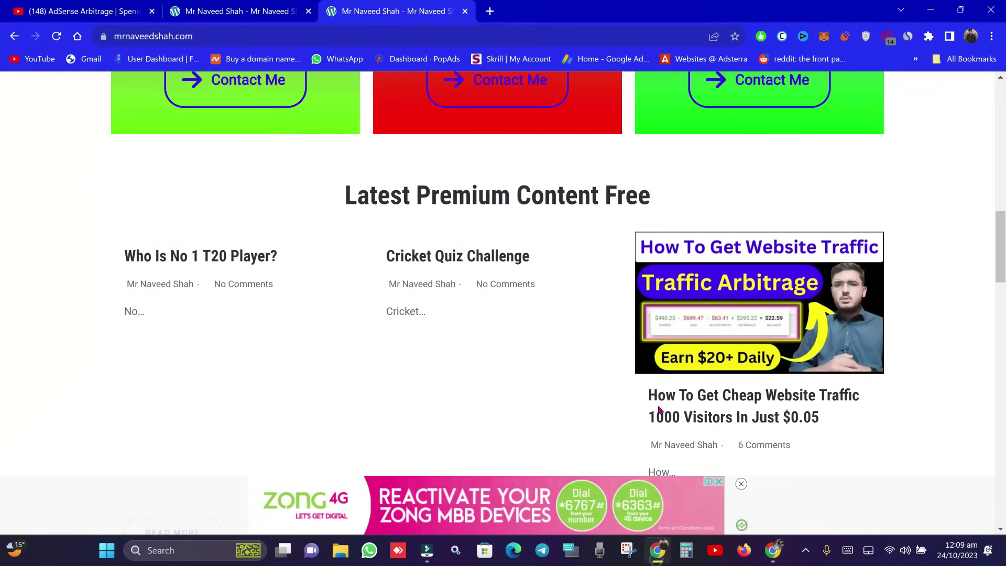
drag(379, 253, 504, 263)
right_click(505, 263)
click(562, 374)
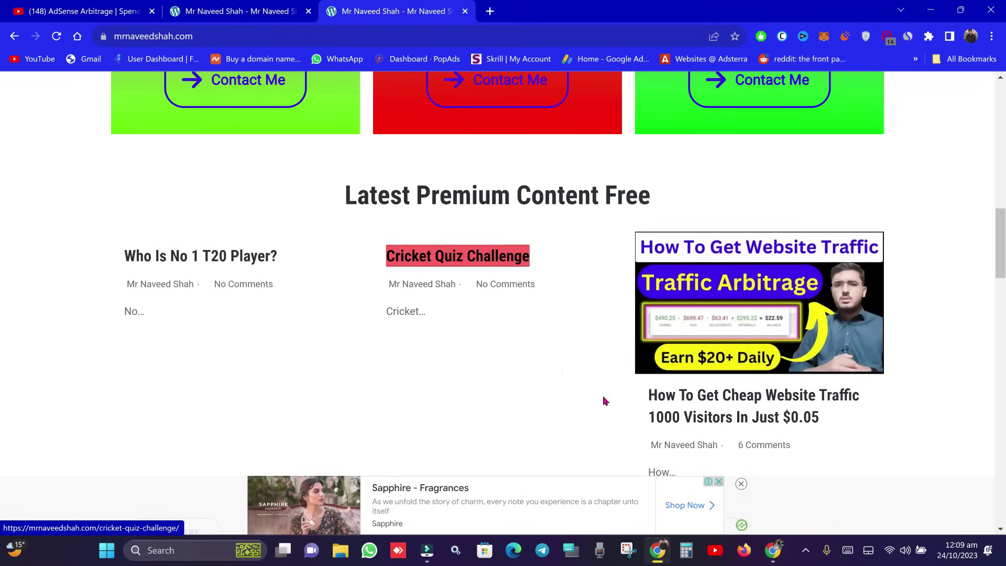
click(773, 550)
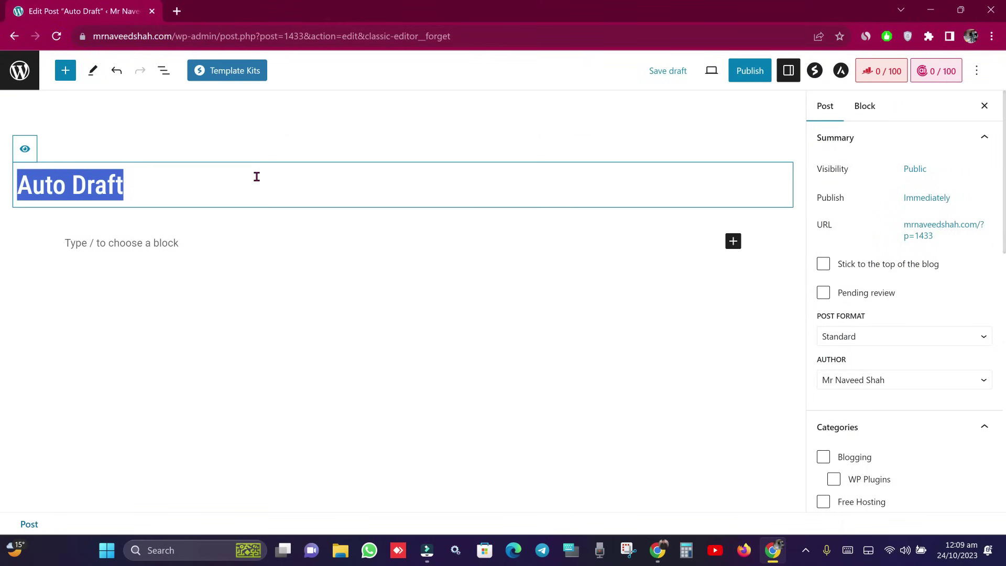
right_click(256, 176)
click(296, 243)
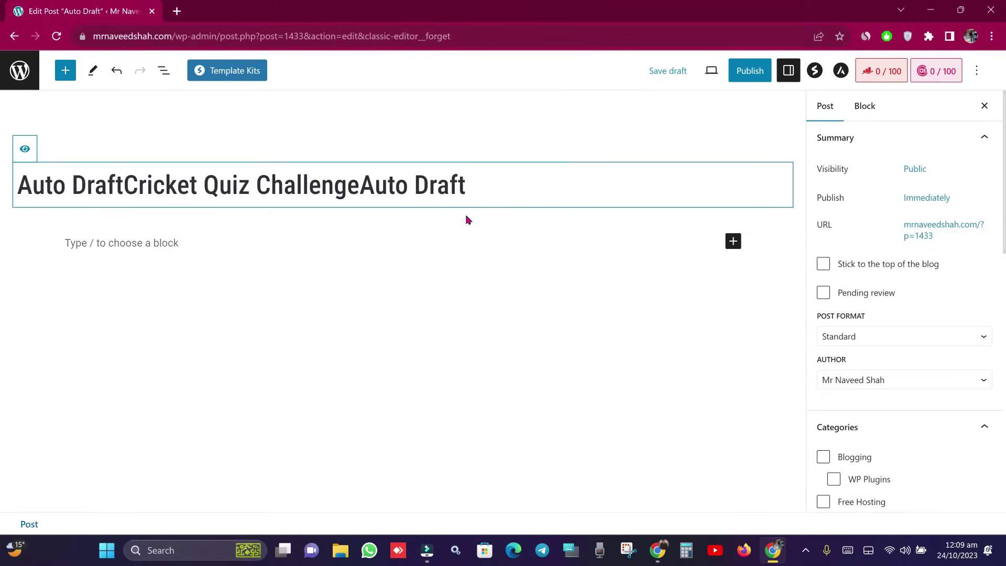
Delete the "Auto Draft" text before and after the pasted words so the post title reads "Cricket Quiz Challenge"
drag(496, 179, 363, 167)
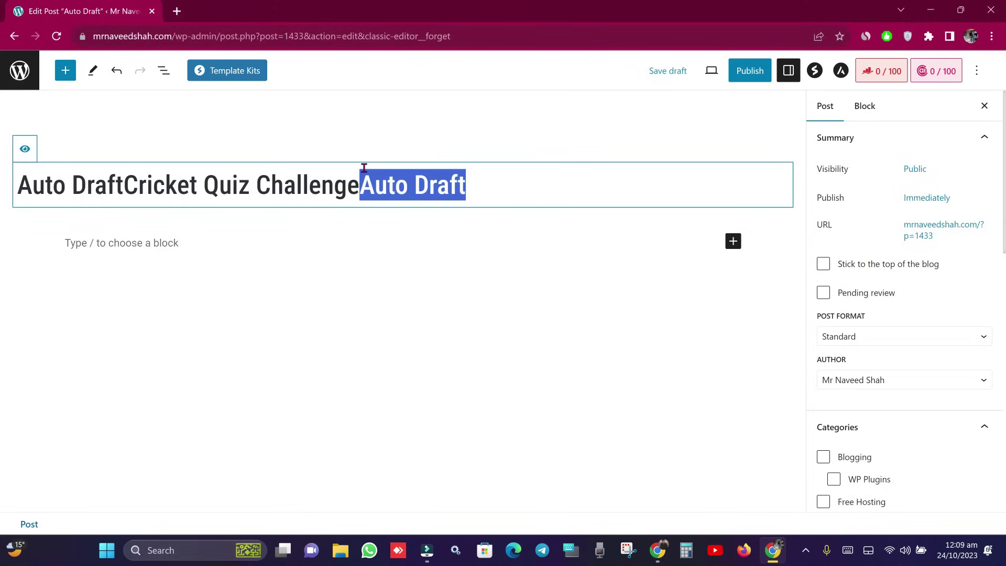
key(BackSpace)
click(122, 182)
key(BackSpace)
key(BackSpace)
key(BackSpace)
key(BackSpace)
key(BackSpace)
key(BackSpace)
key(BackSpace)
key(BackSpace)
key(BackSpace)
key(BackSpace)
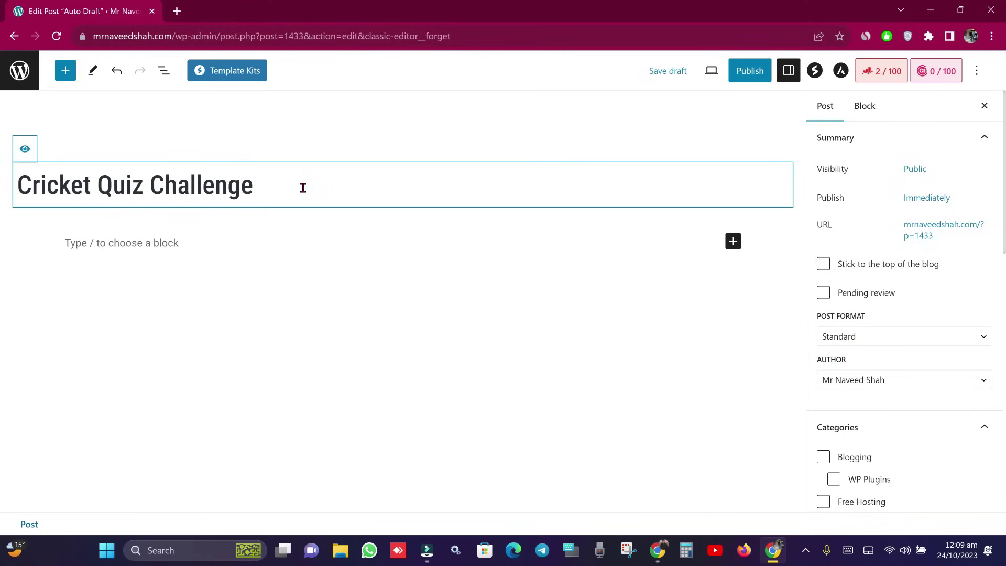
Turn off the display of the post title and copy its text
click(27, 148)
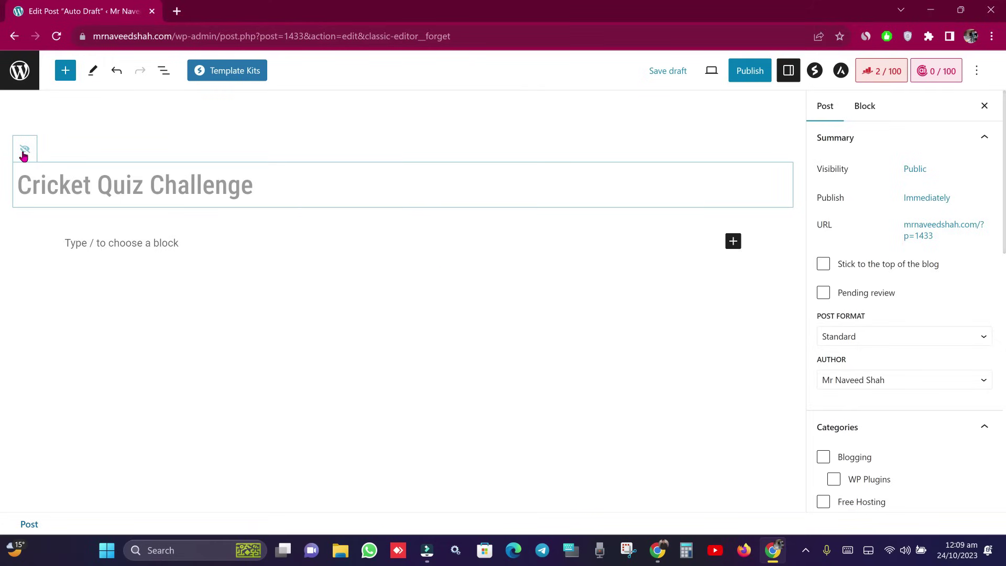
triple_click(183, 190)
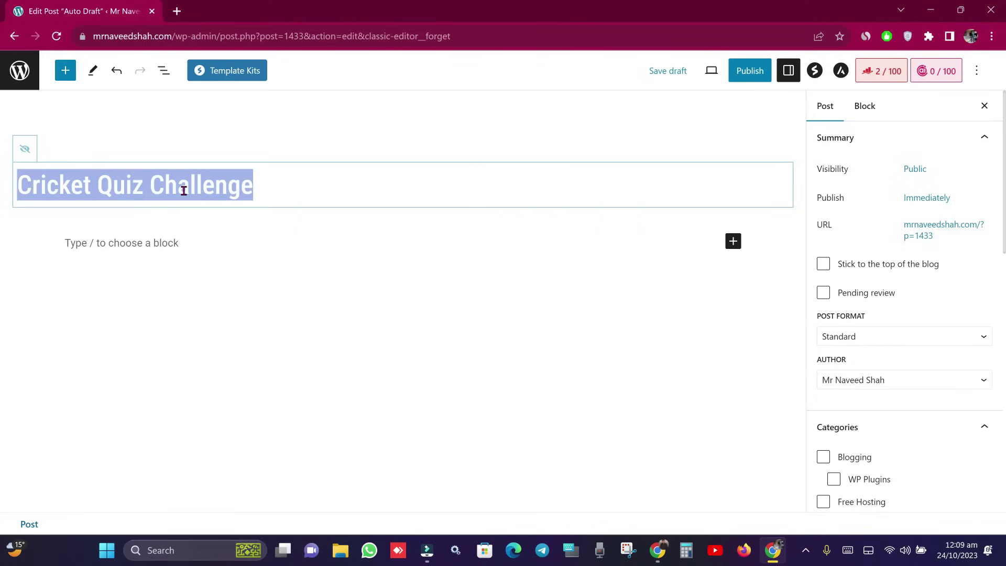
right_click(204, 194)
click(261, 245)
Insert a Heading block with the separator and sub heading options, and replace its placeholder with the copied "Cricket Quiz Challenge" text
click(231, 241)
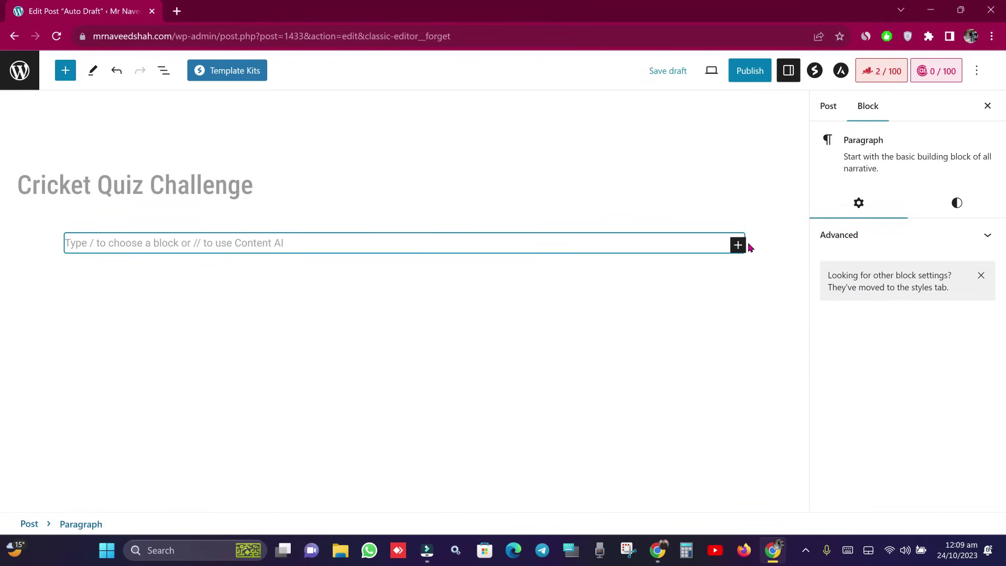
click(738, 246)
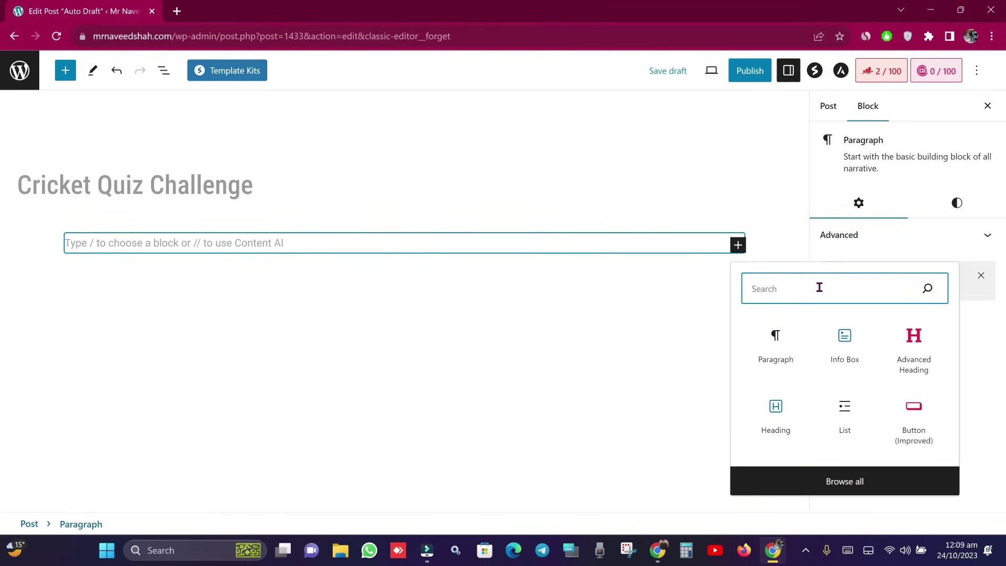
text(h)
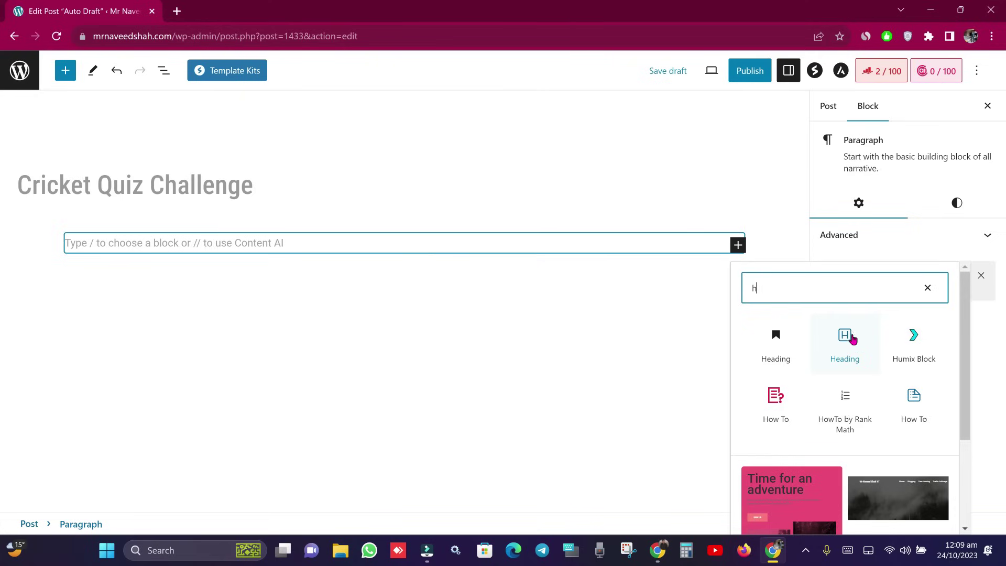
click(844, 339)
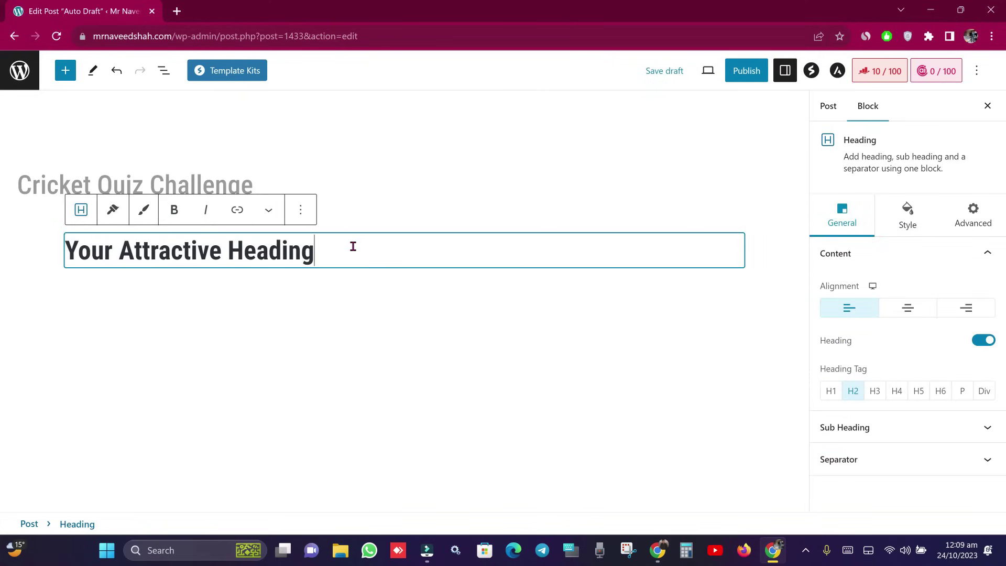
key(ctrl+a)
right_click(350, 259)
click(366, 318)
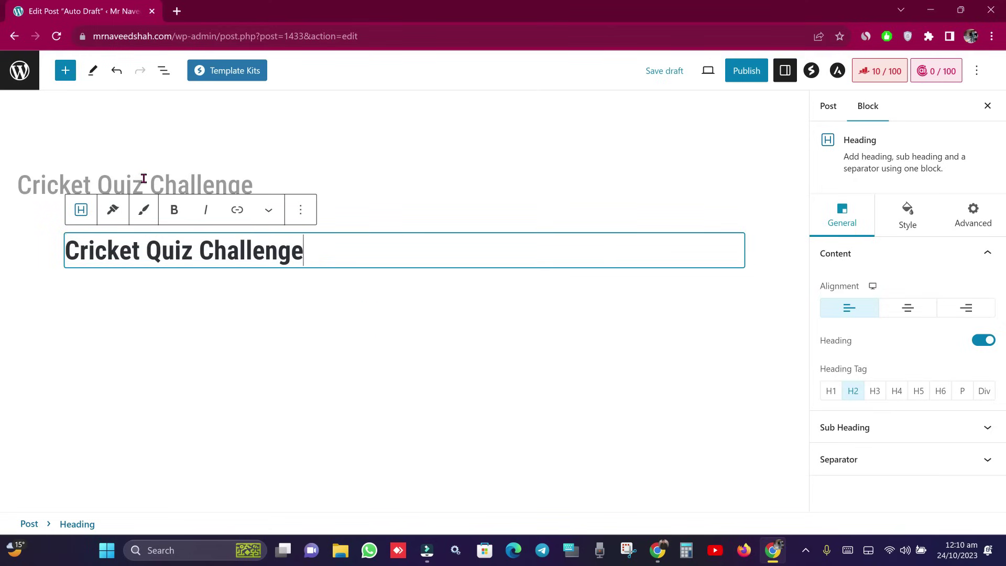
Centre the "Cricket Quiz Challenge" heading and set its heading tag to H1
triple_click(196, 242)
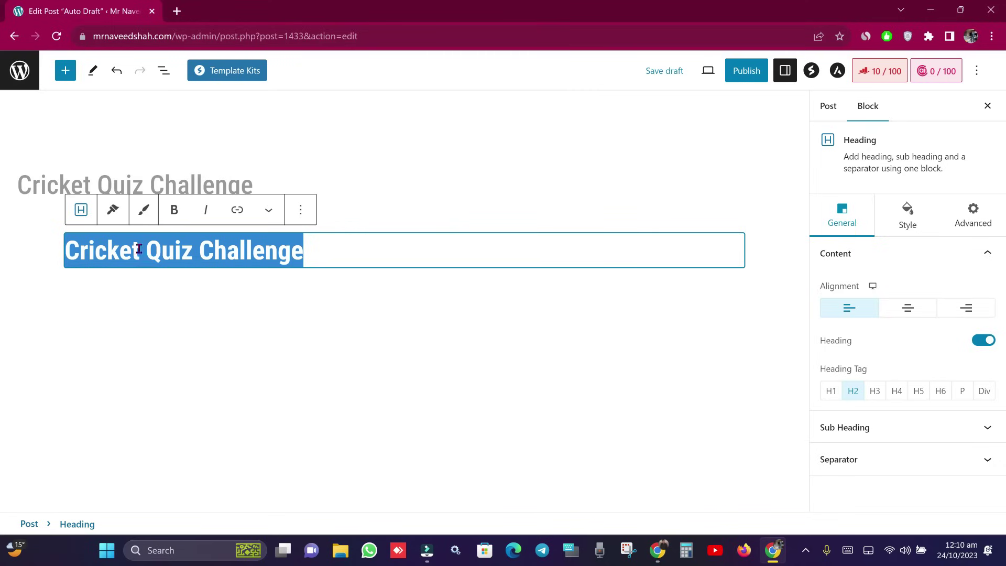
click(906, 310)
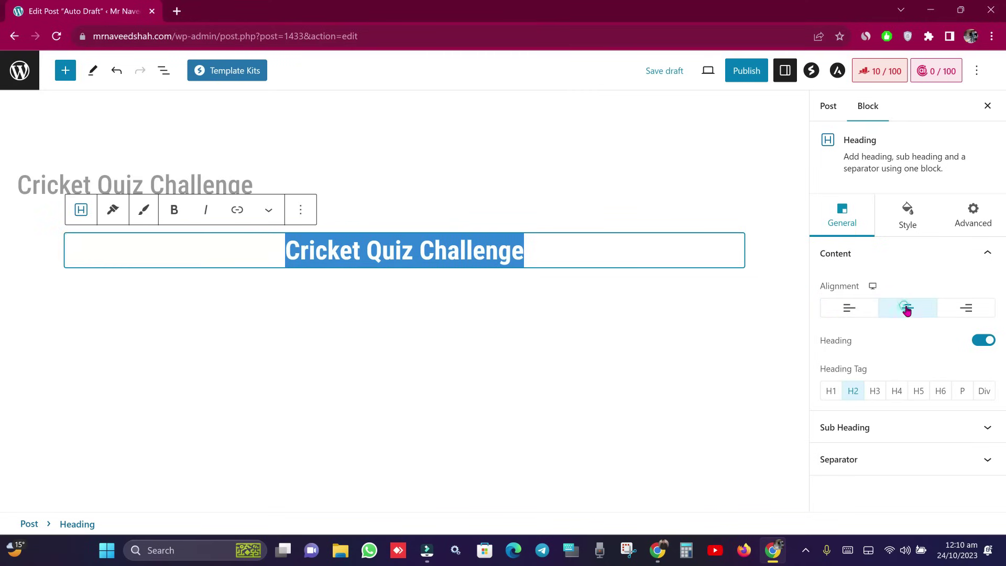
click(831, 391)
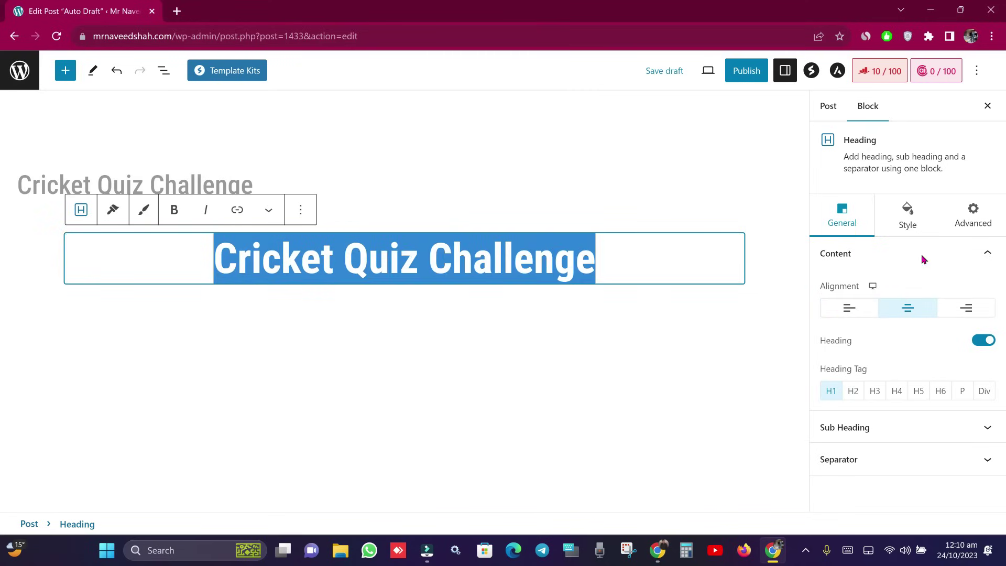
Set the heading's text color to red, hex FF0000, and deselect the block
click(917, 219)
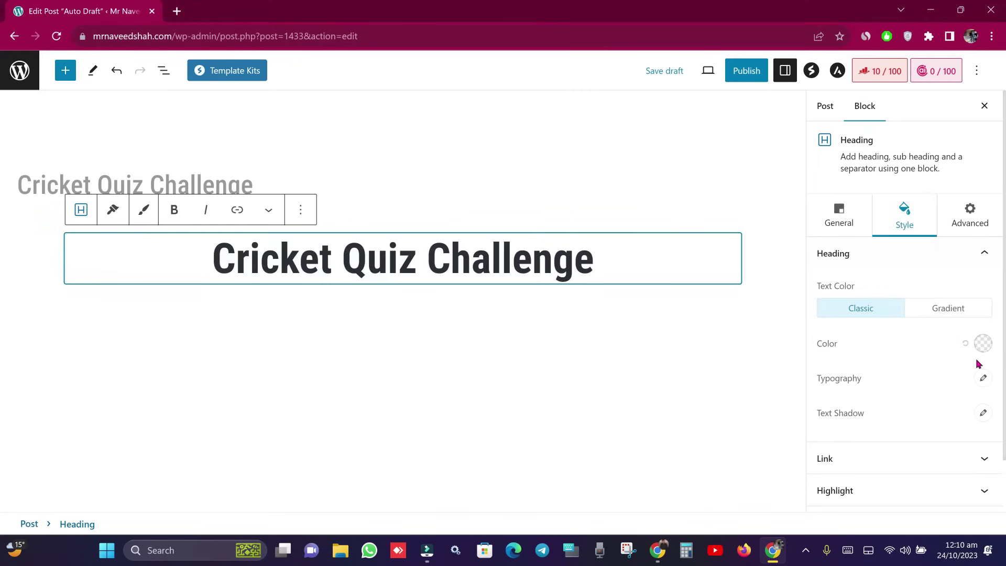
click(983, 343)
click(967, 77)
click(977, 51)
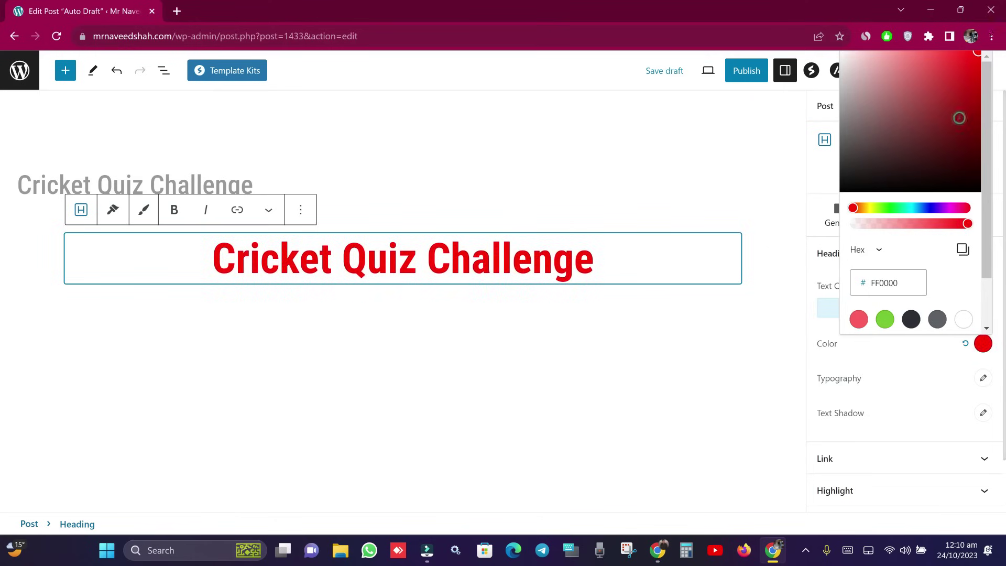
click(666, 357)
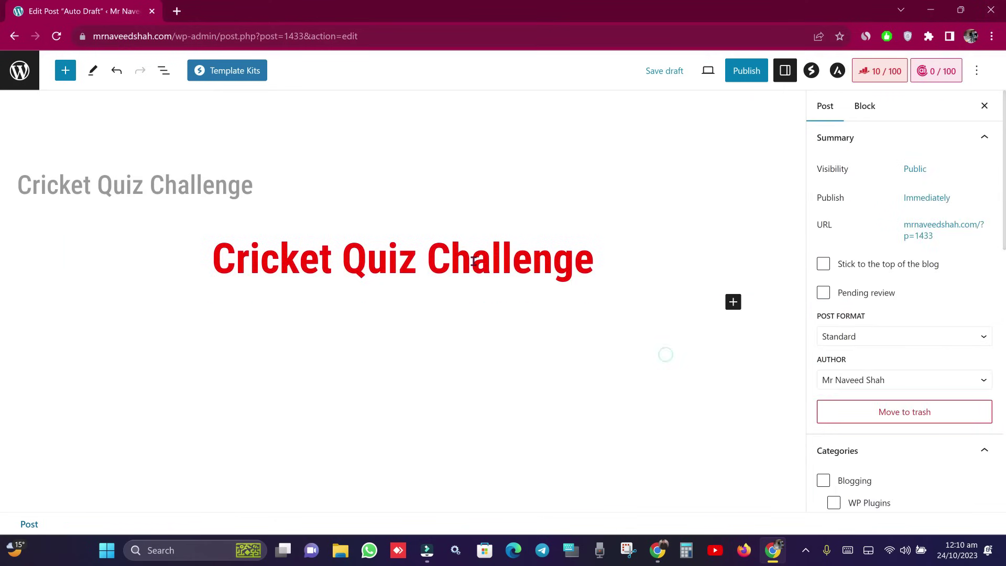
click(471, 258)
click(468, 313)
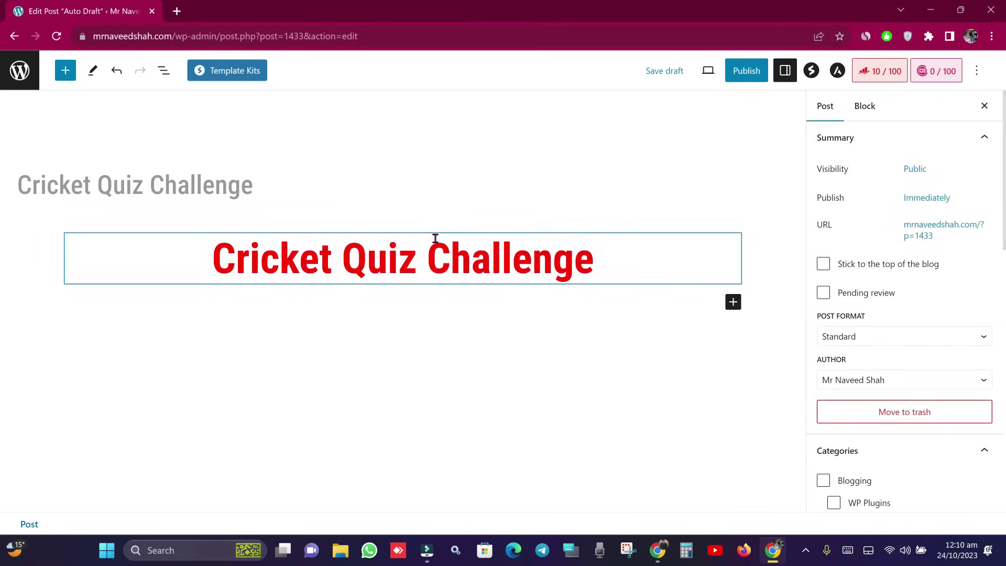
Insert an Info Box block below the "Cricket Quiz Challenge" heading
click(733, 302)
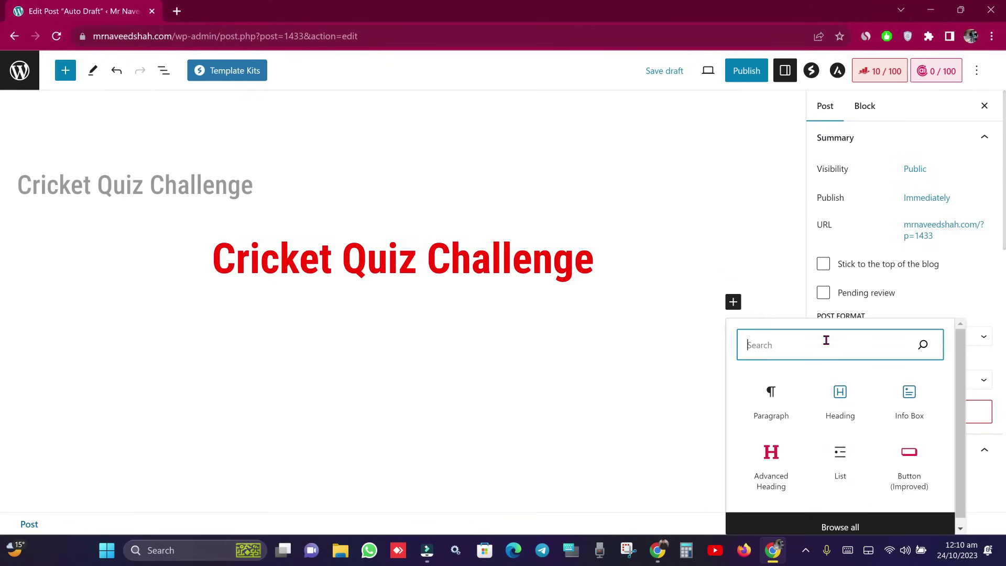
text(info)
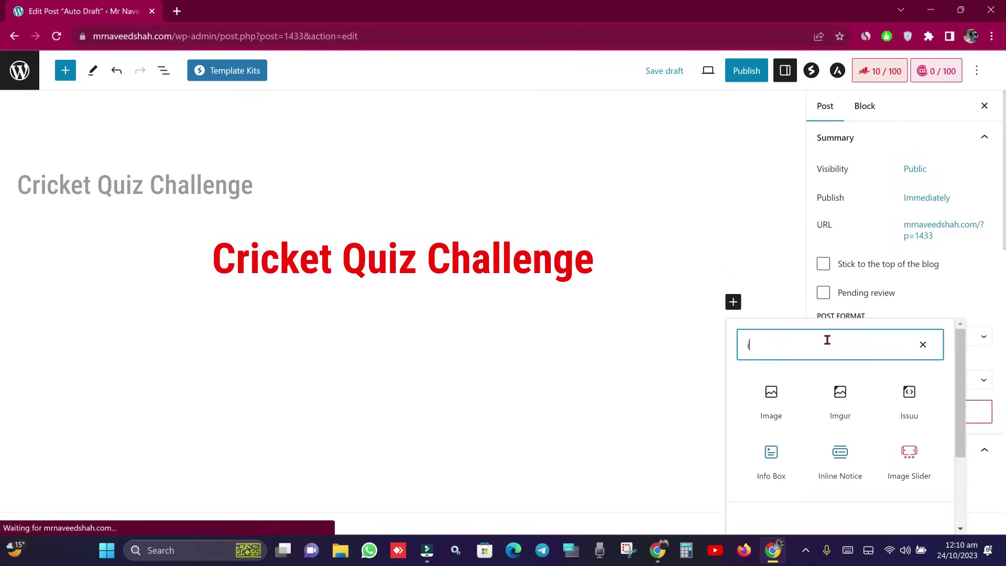
click(774, 407)
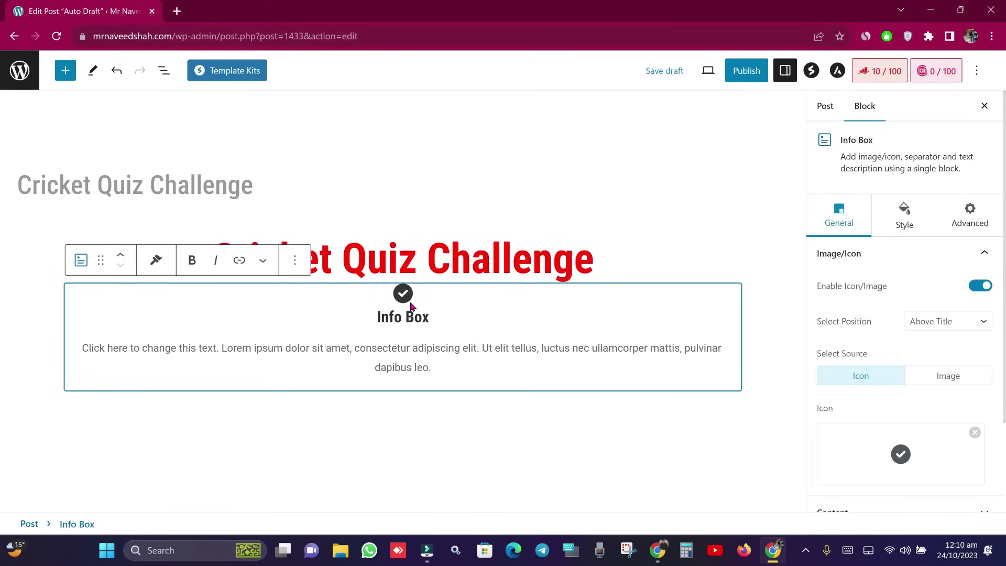
Remove the Info Box's check icon and use the round mohammad-babar-azam image from the media library instead
click(405, 296)
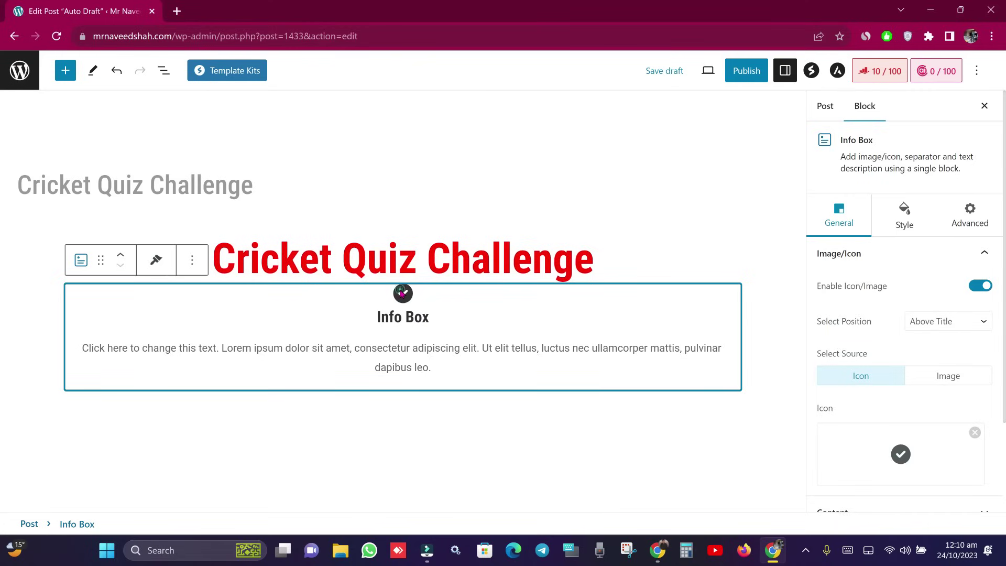
scroll(960, 337, down, 2)
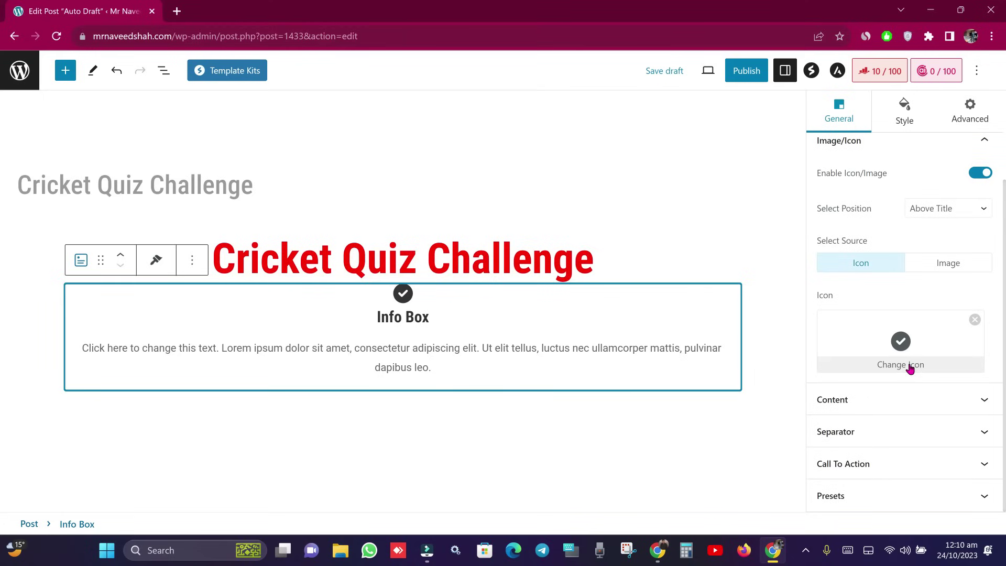
click(974, 319)
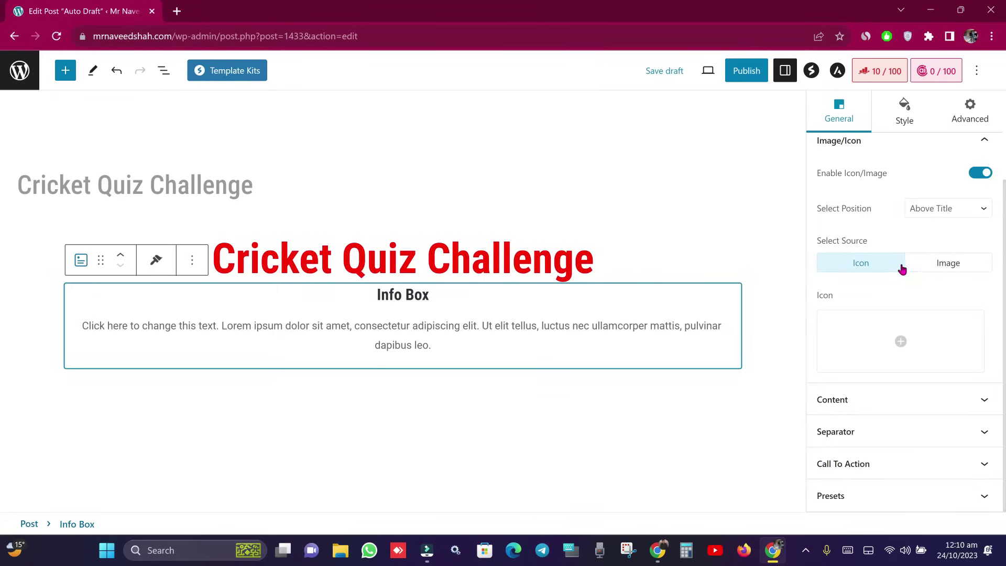
click(948, 261)
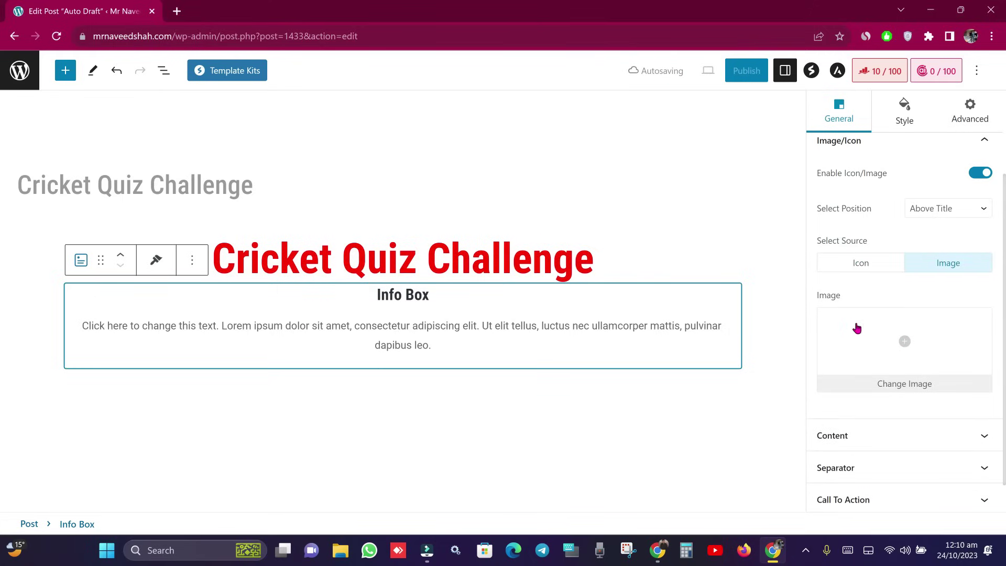
click(900, 341)
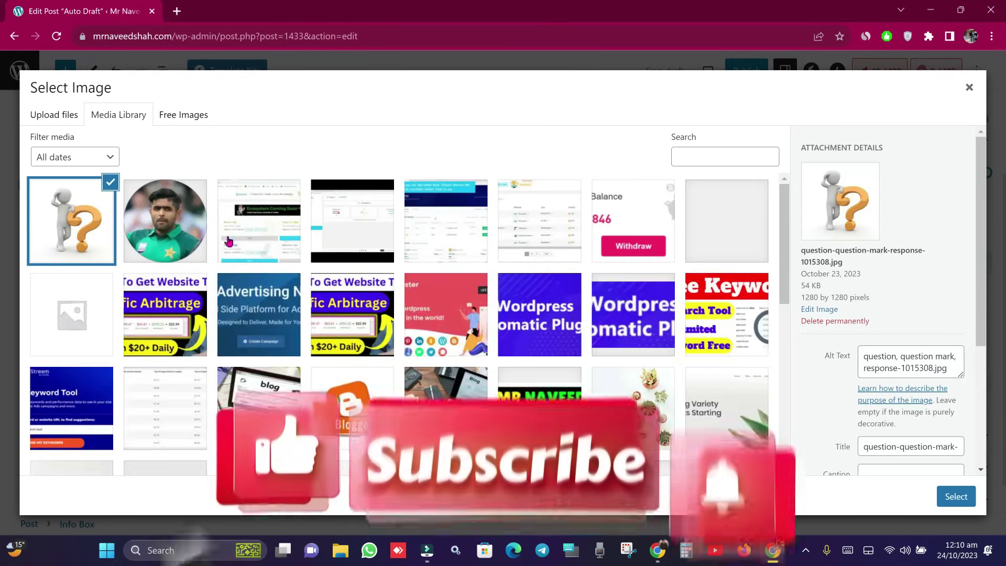
click(169, 229)
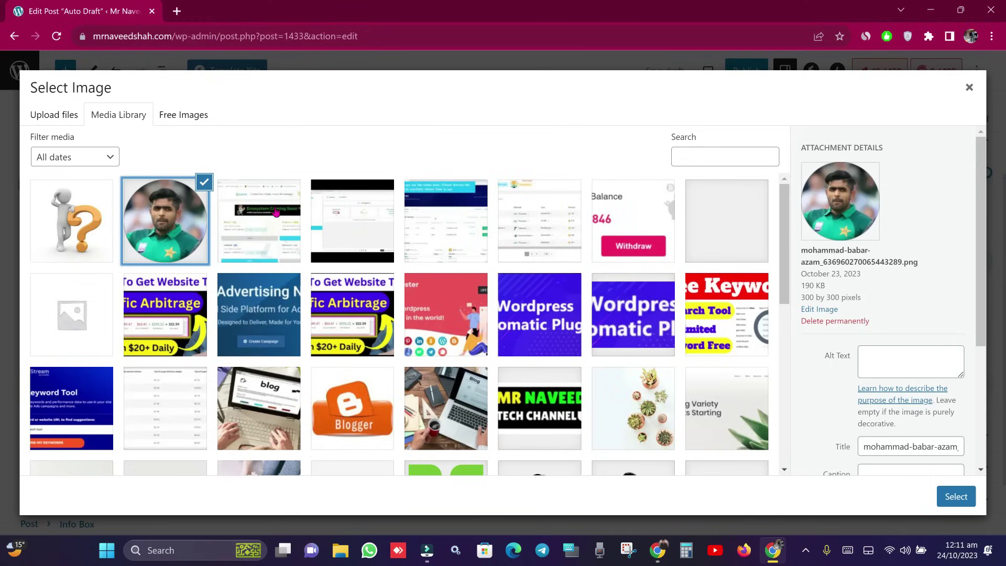
click(962, 495)
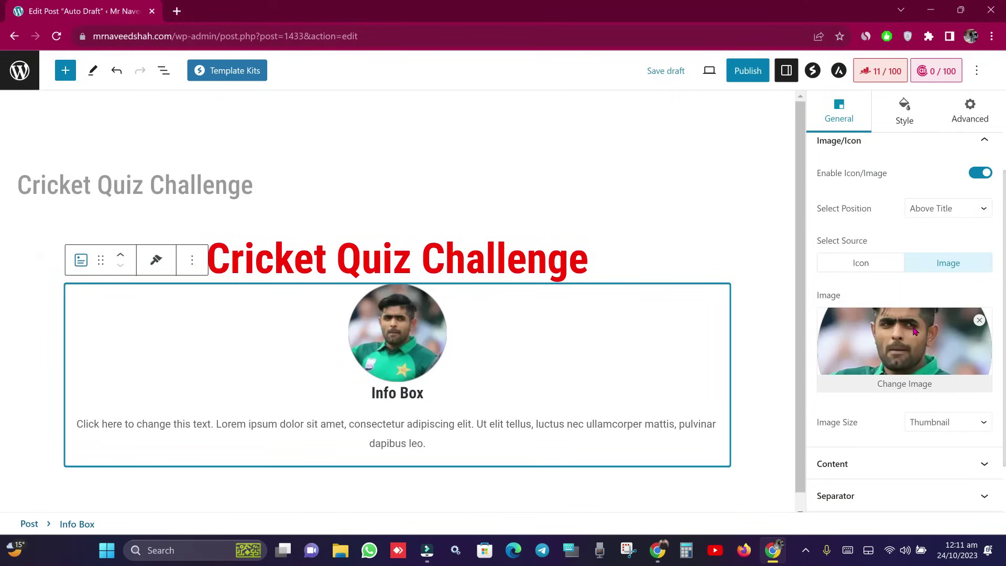
Review the Info Box's content settings, image settings and the available image position options
scroll(916, 336, down, 1)
click(916, 398)
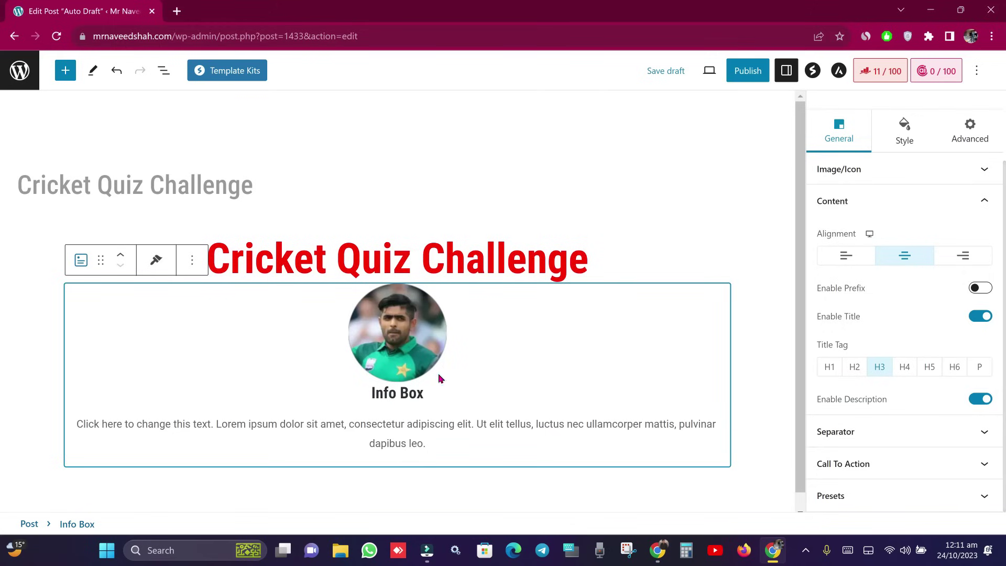
click(908, 169)
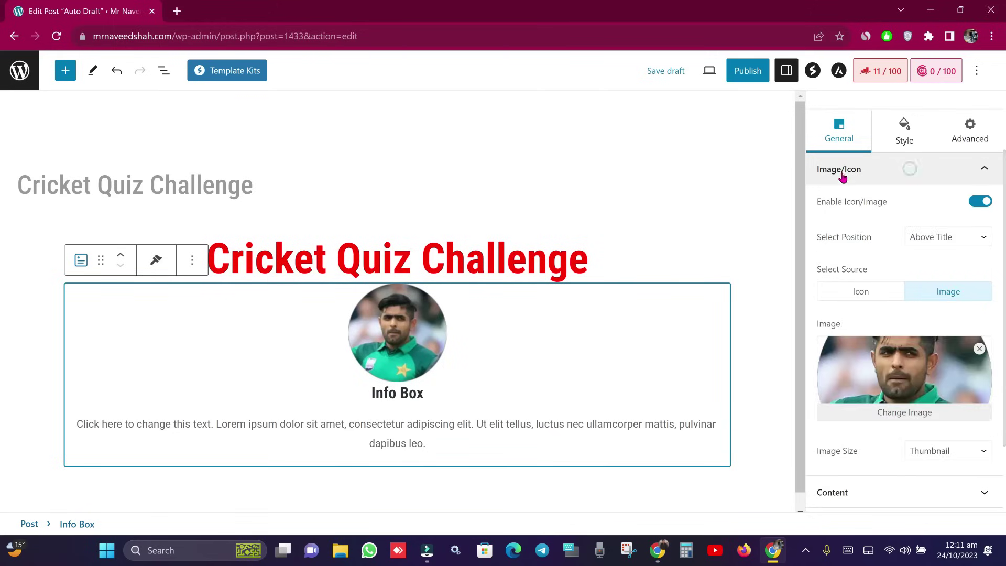
scroll(959, 294, down, 2)
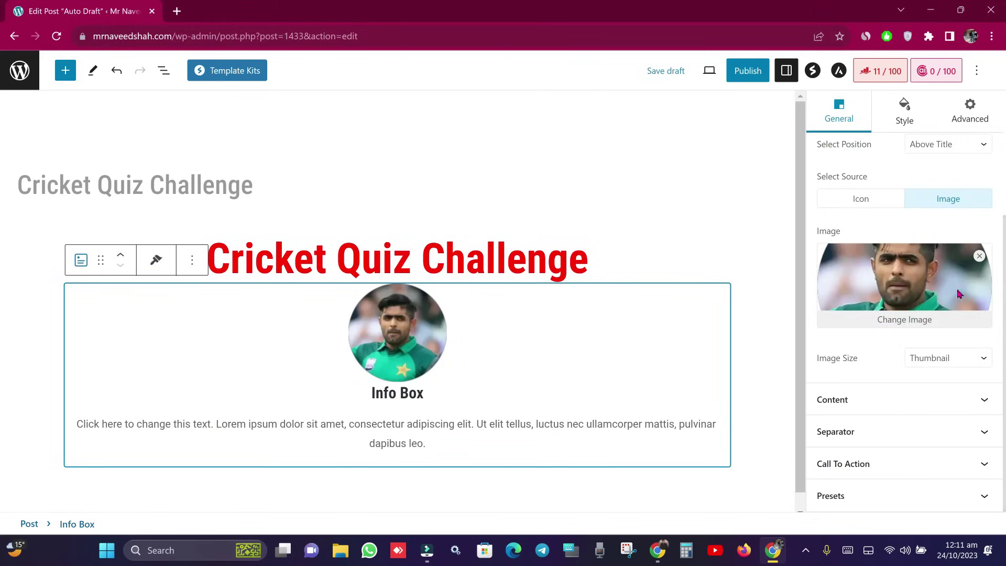
scroll(945, 357, up, 2)
click(936, 215)
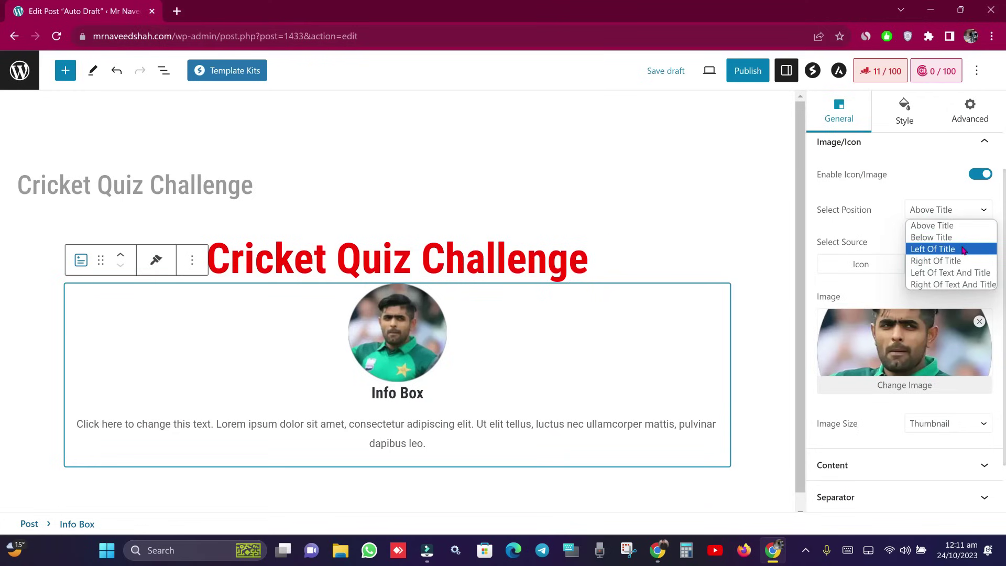
click(550, 359)
Replace the Info Box's title with "Cricket Quiz", copied from the red heading above it
double_click(411, 394)
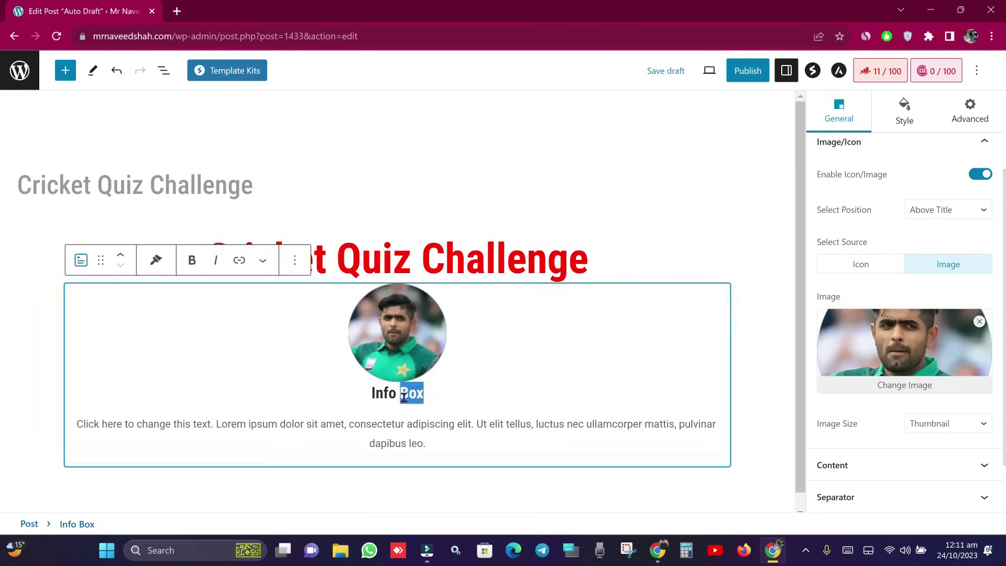
triple_click(403, 397)
drag(411, 258, 219, 251)
right_click(223, 251)
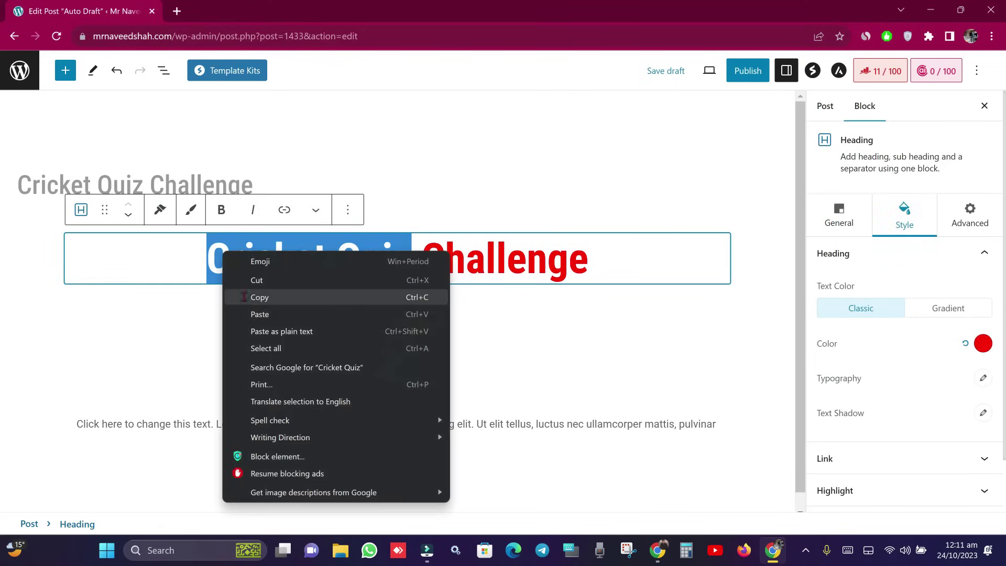
click(257, 297)
triple_click(410, 394)
right_click(429, 383)
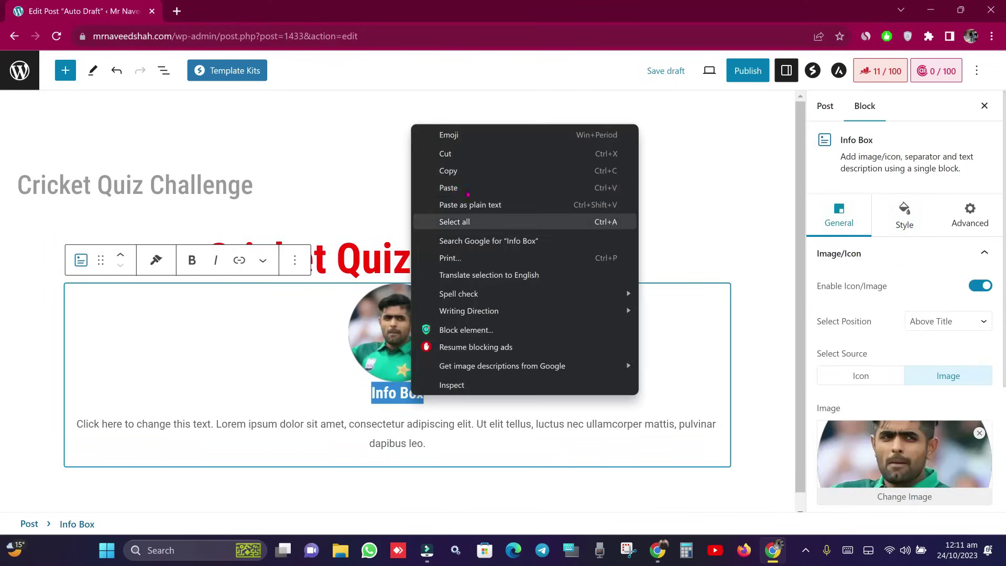
click(464, 188)
triple_click(420, 394)
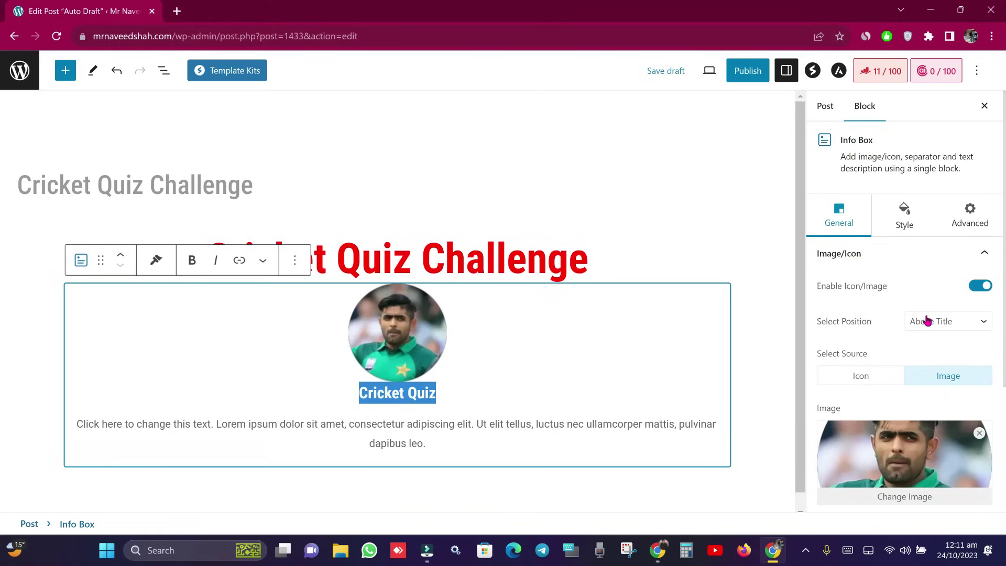
Set the Info Box's title tag to H1 in its content settings
scroll(923, 321, down, 1)
scroll(996, 323, down, 2)
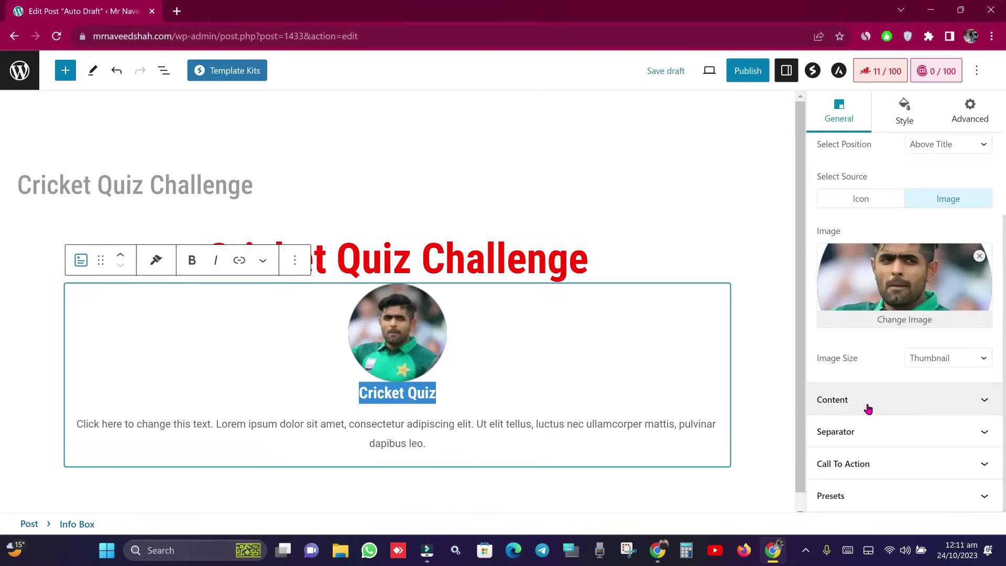
click(892, 401)
click(856, 369)
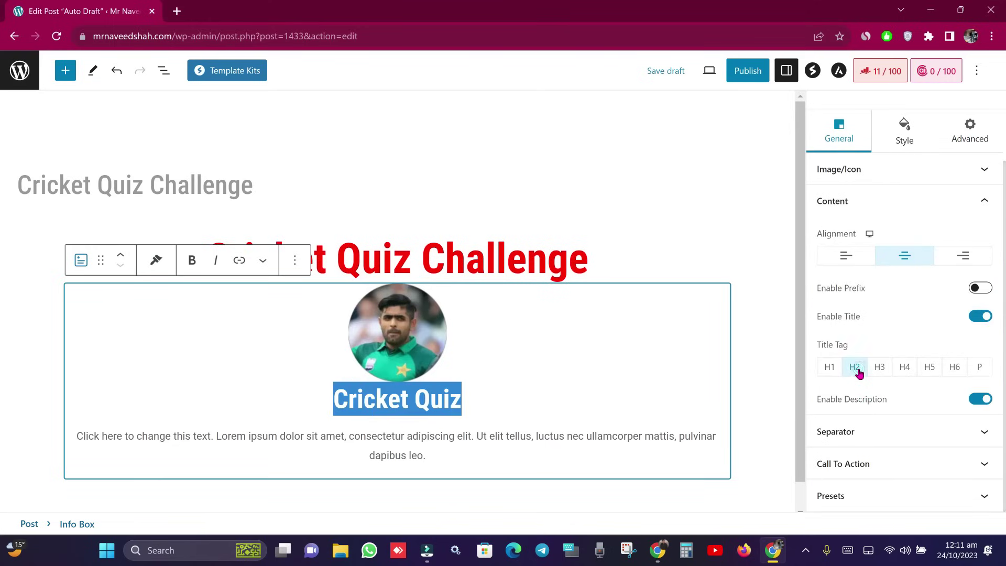
click(829, 367)
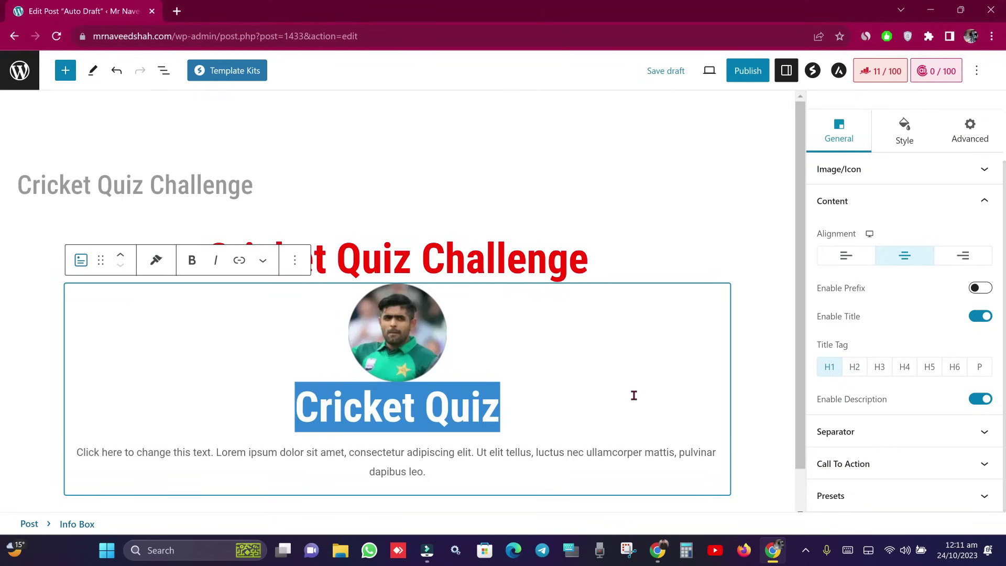
click(896, 470)
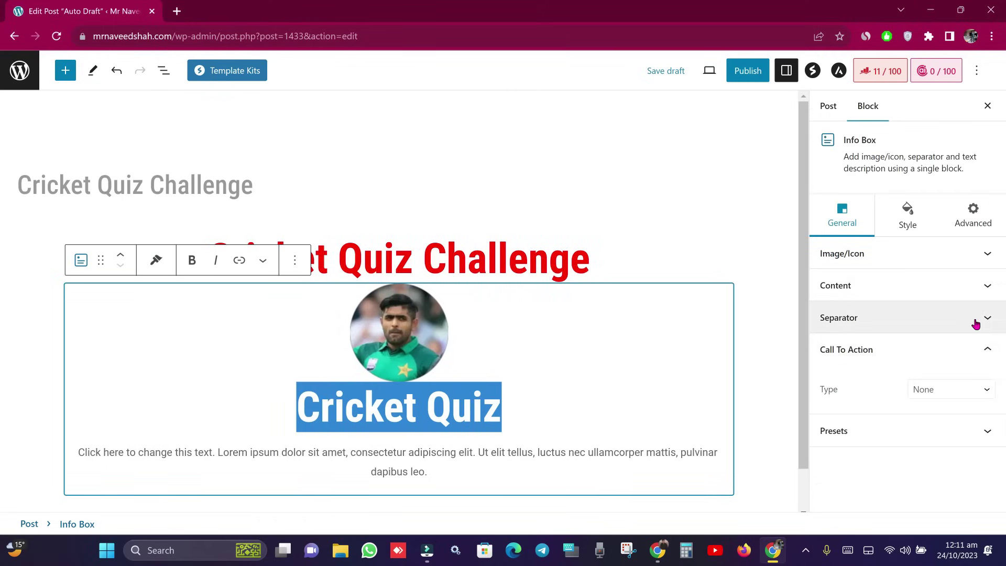
click(970, 348)
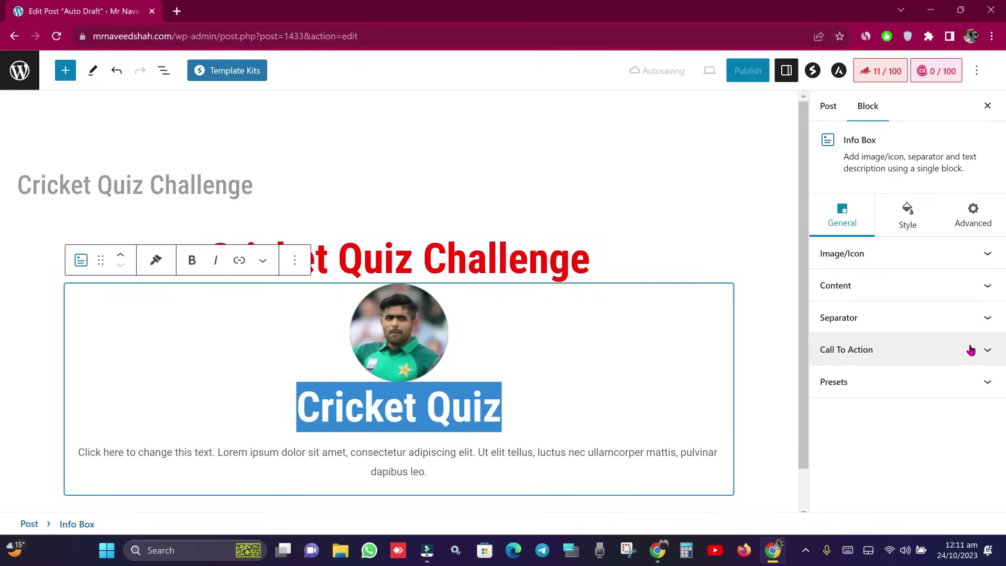
click(889, 383)
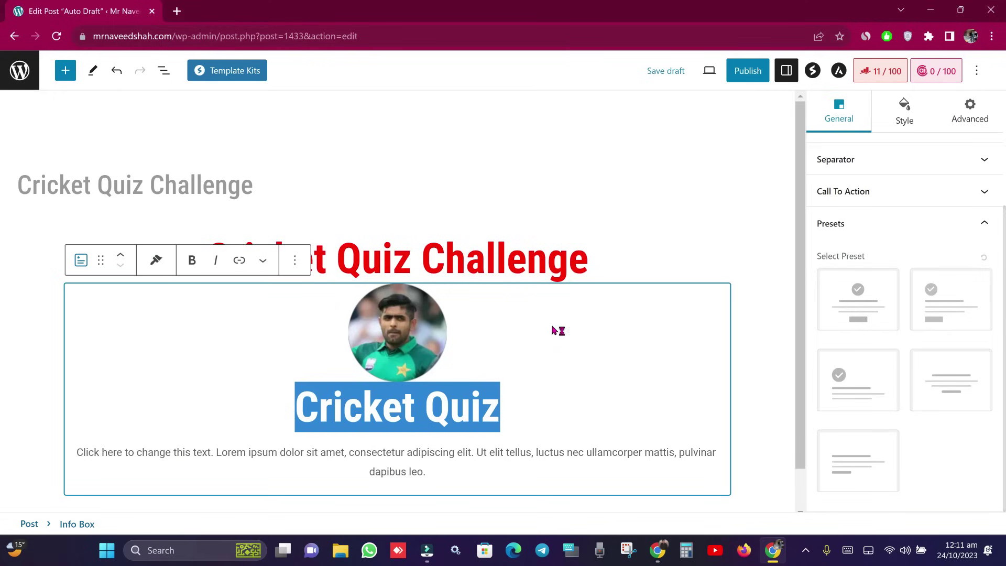
click(962, 236)
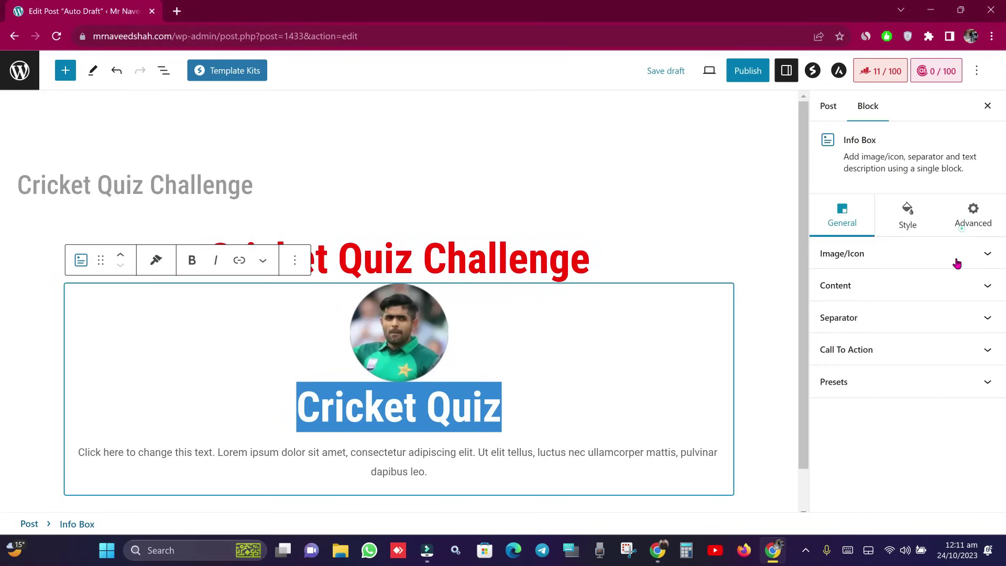
Set the custom width of the Info Box's image to 130 px in its style settings
click(905, 220)
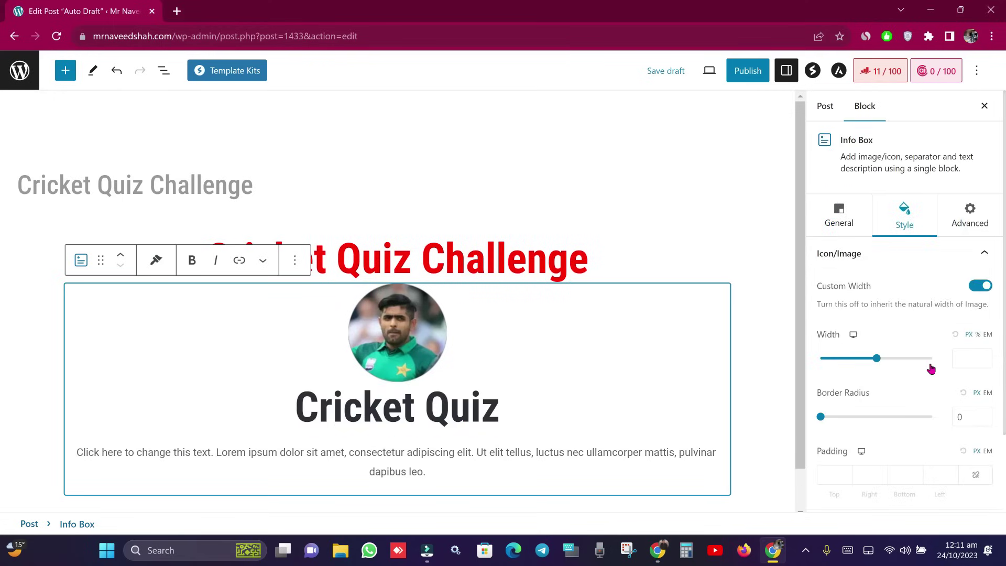
scroll(931, 369, down, 1)
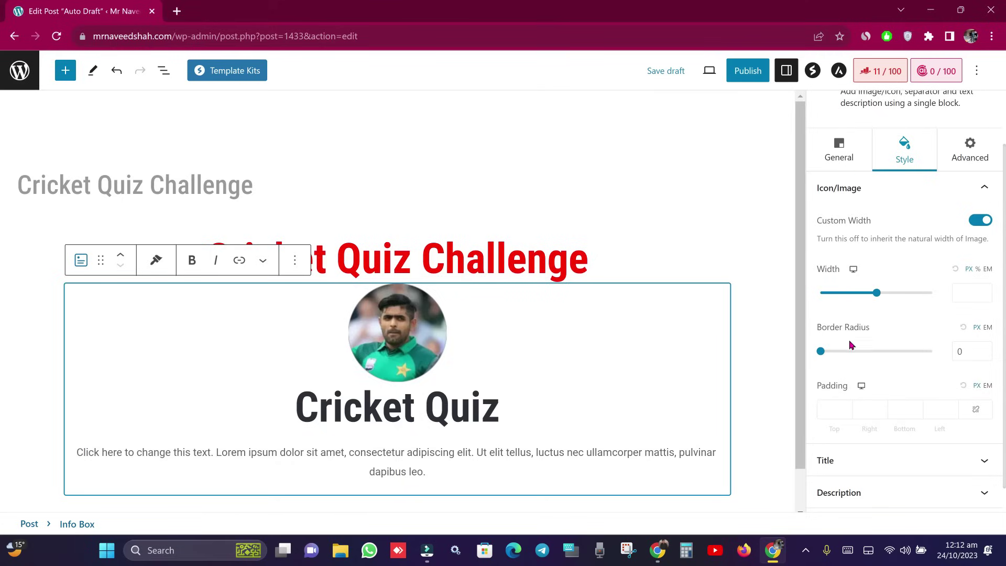
mouse_move(820, 351)
mouse_down()
mouse_move(864, 351)
mouse_move(827, 347)
mouse_up()
drag(887, 295, 851, 294)
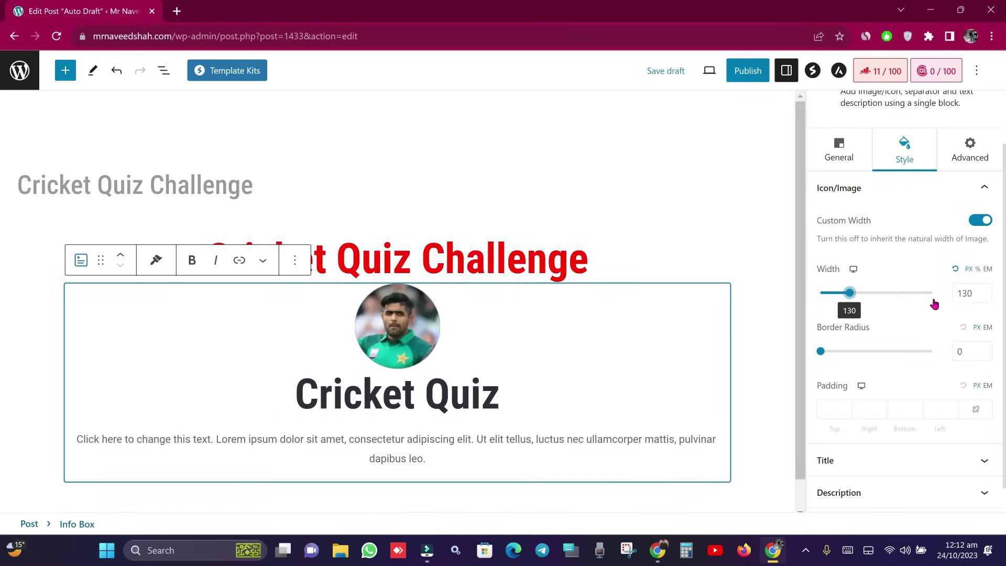
Set the Info Box's title color to blue, hex 2600FF
scroll(934, 304, down, 1)
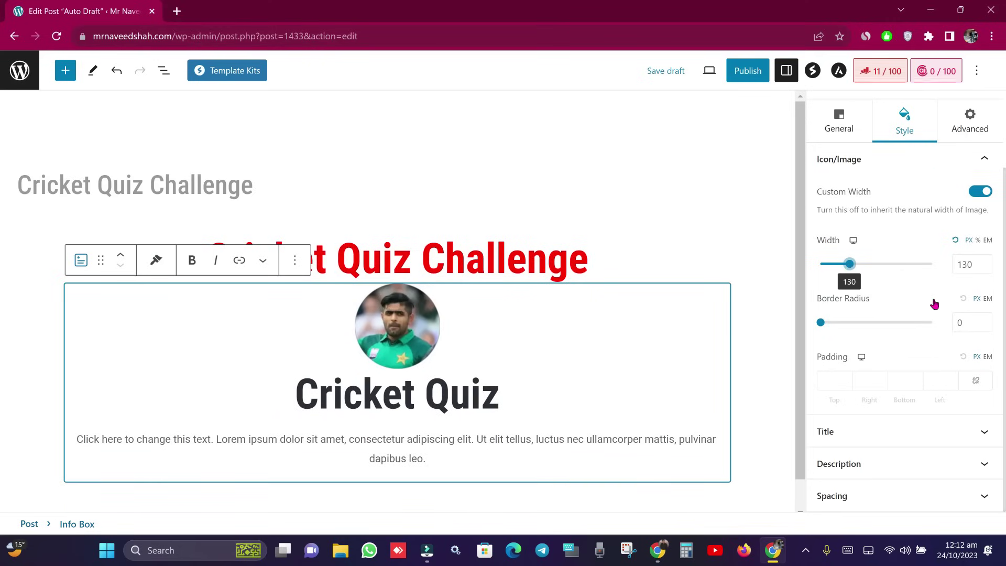
click(891, 438)
click(982, 320)
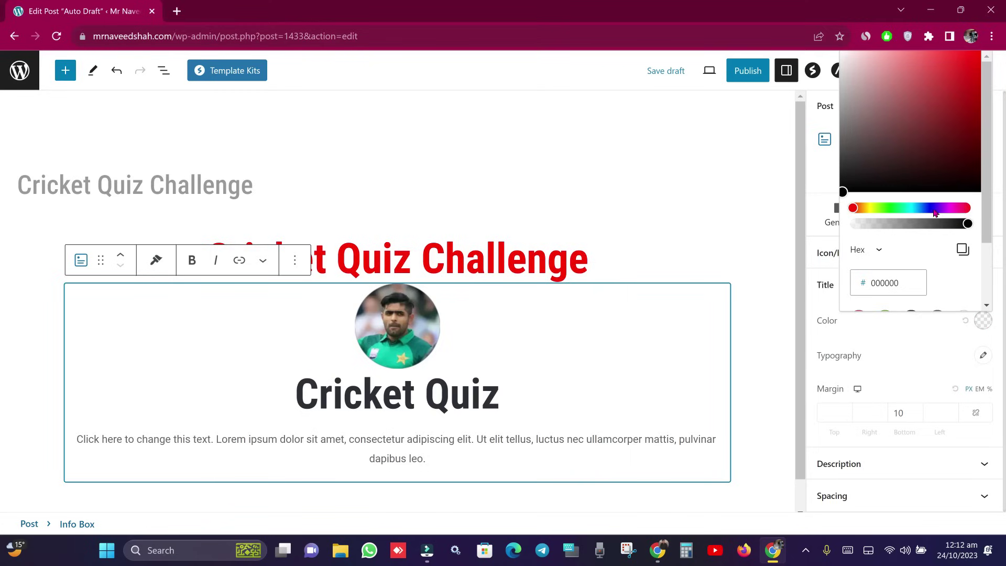
click(932, 207)
click(932, 108)
click(977, 53)
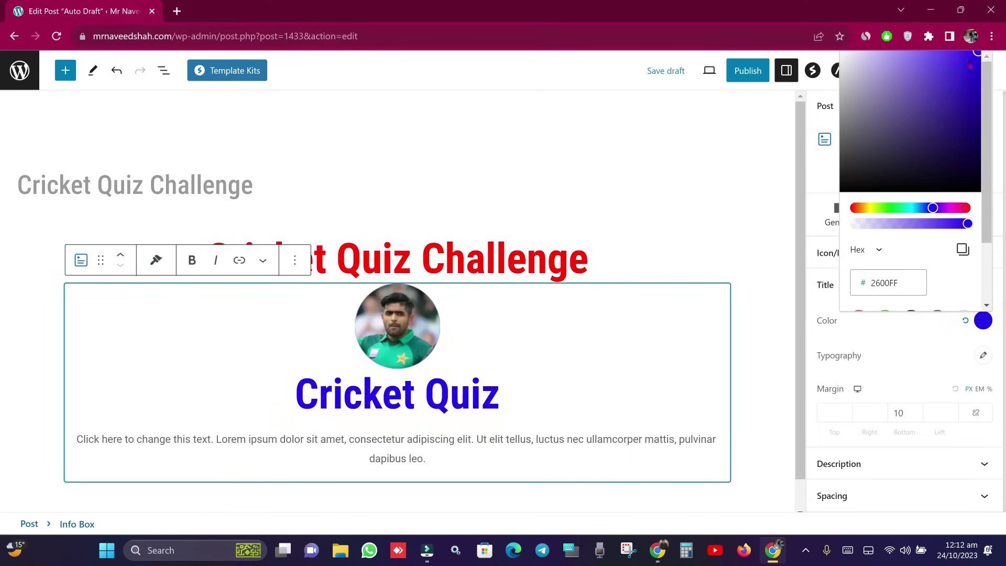
click(709, 357)
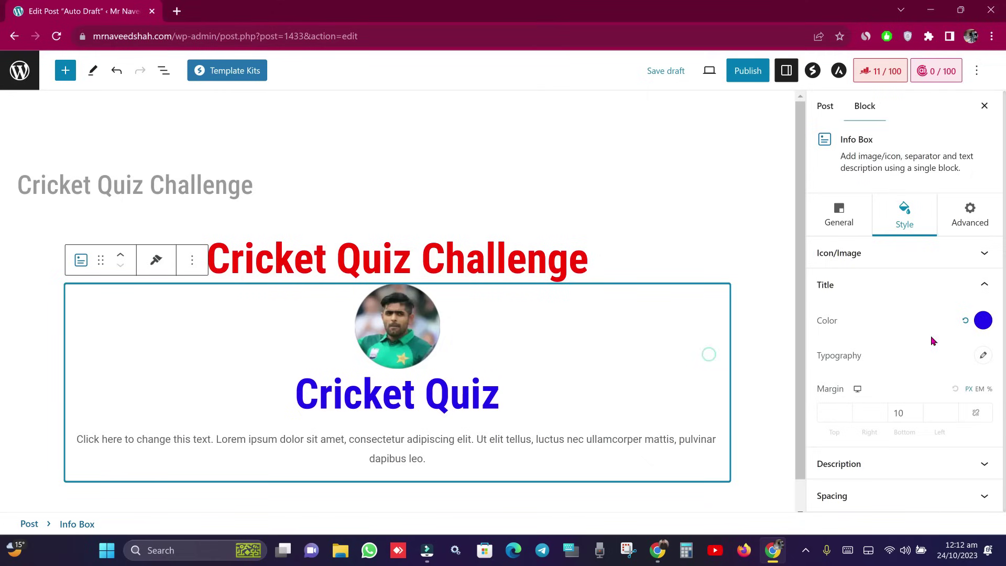
Switch to the browser window with the live site, open the published "Cricket Quiz Challenge" post and look through it for description text
click(920, 466)
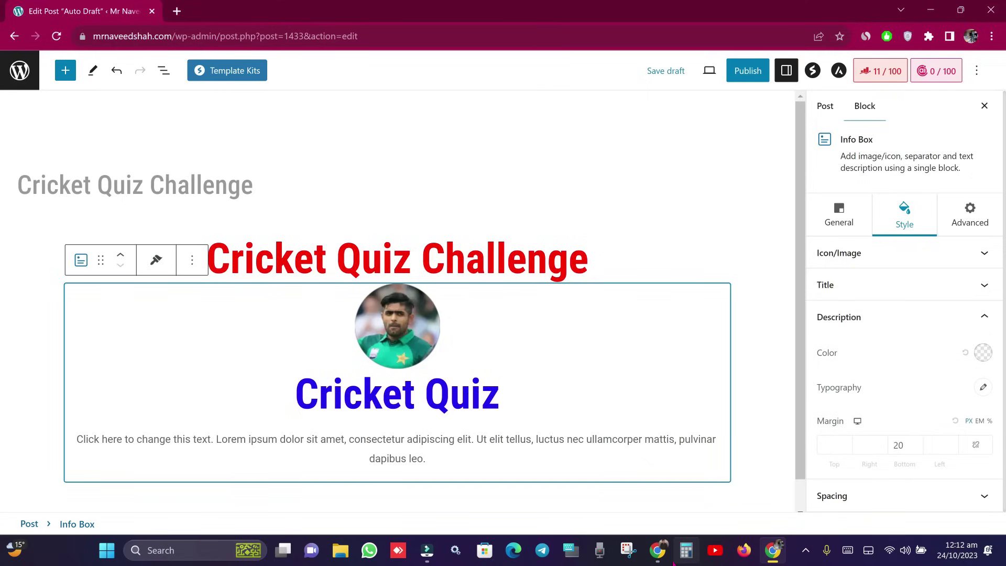
click(654, 479)
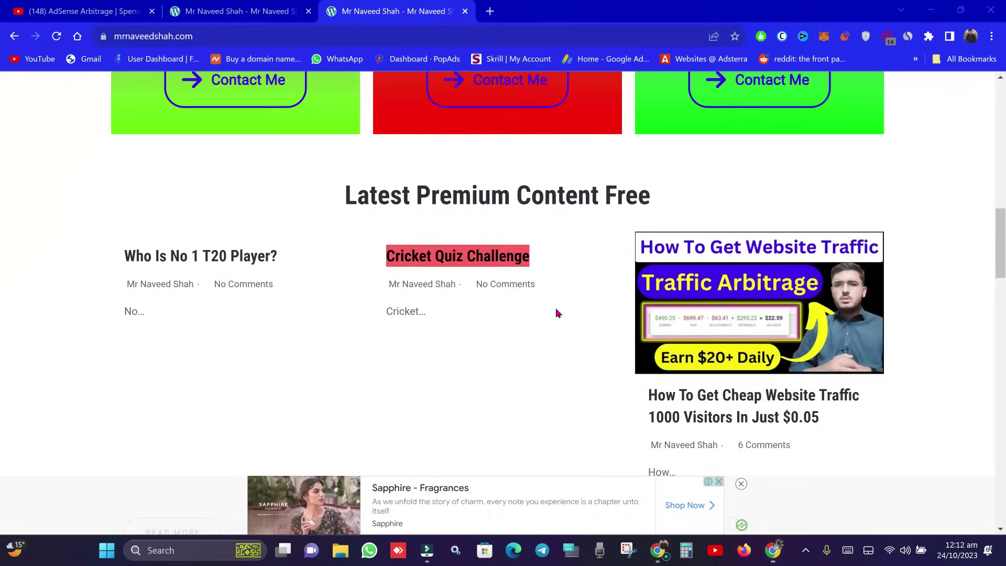
click(476, 250)
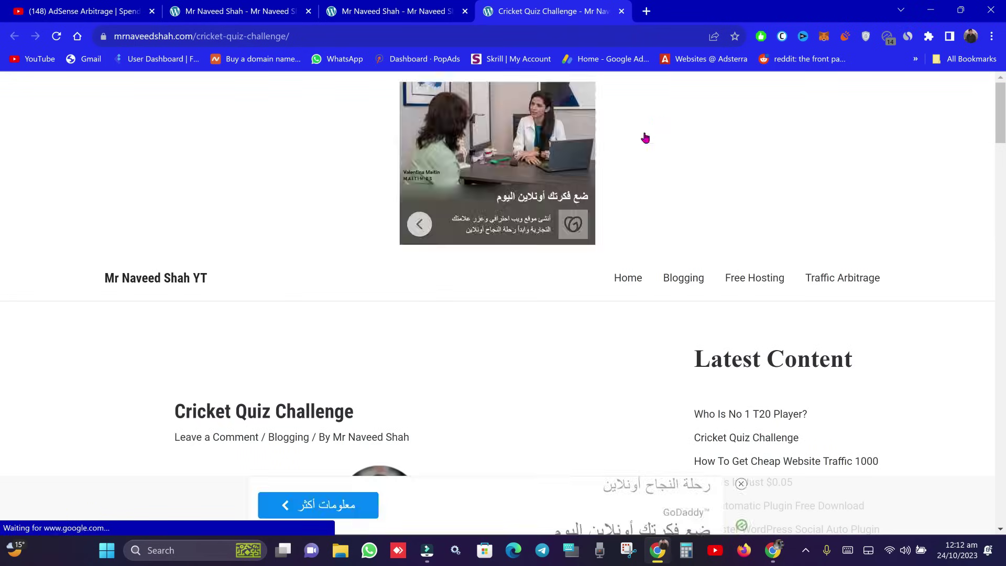
scroll(645, 137, down, 5)
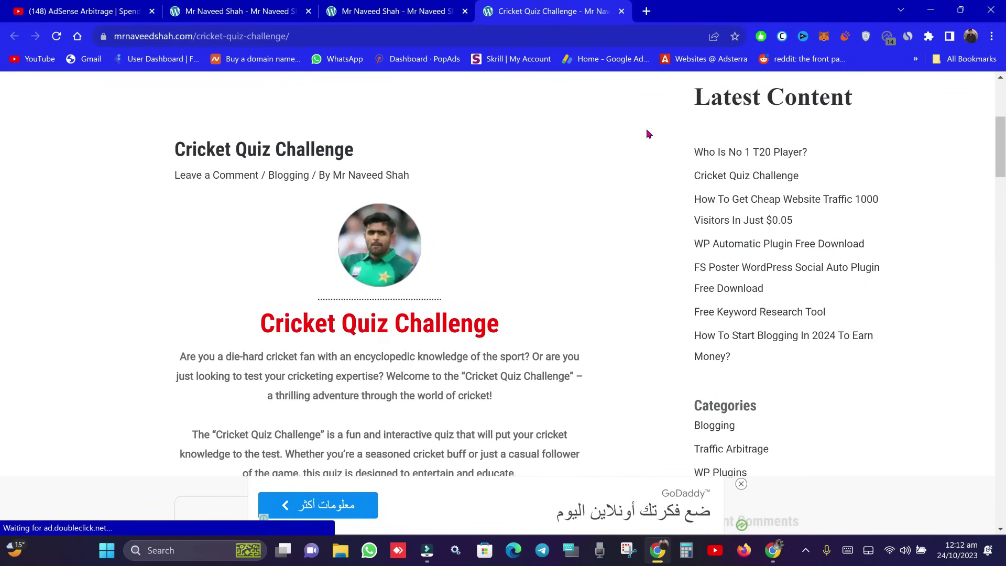
scroll(328, 336, down, 2)
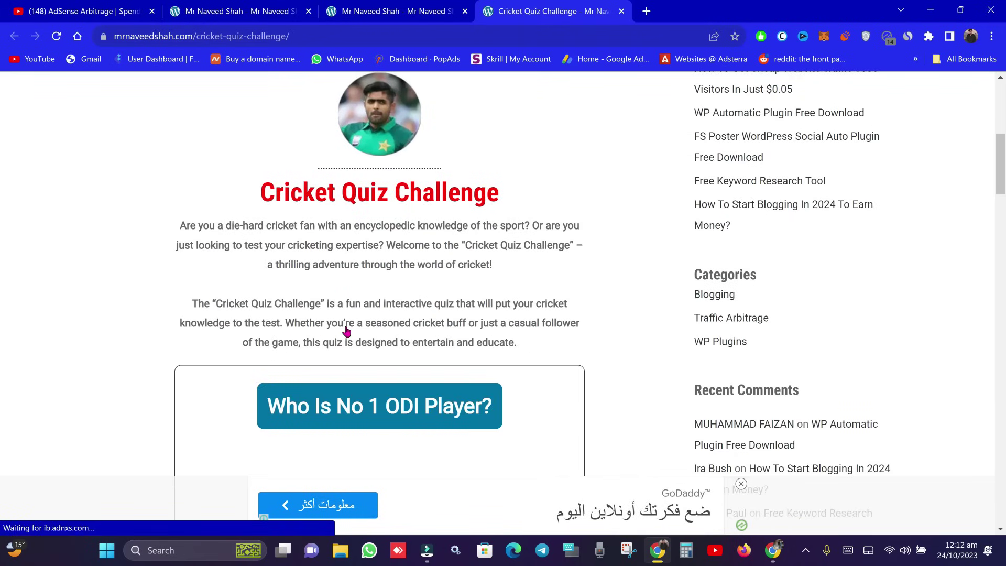
drag(178, 224, 203, 227)
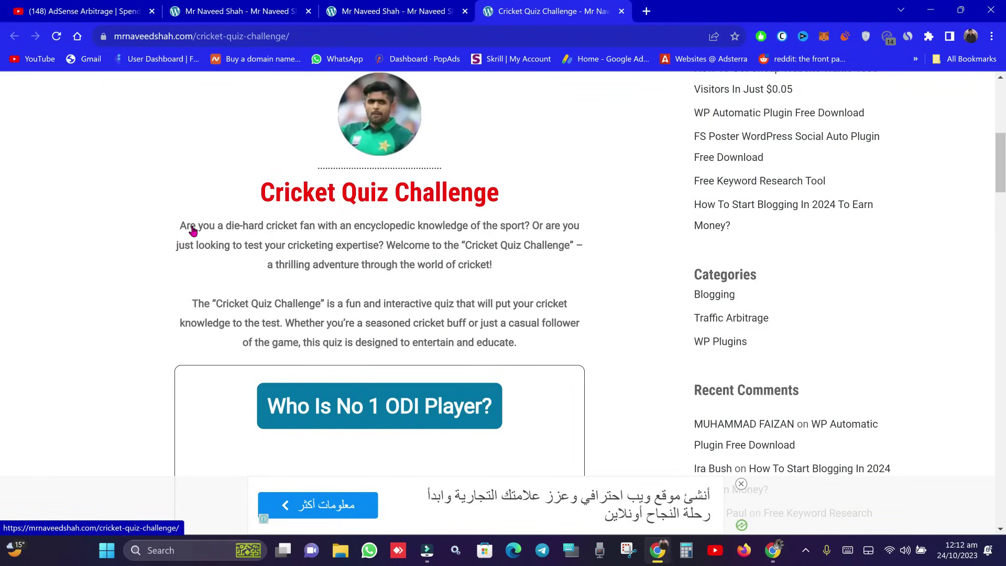
drag(197, 224, 433, 296)
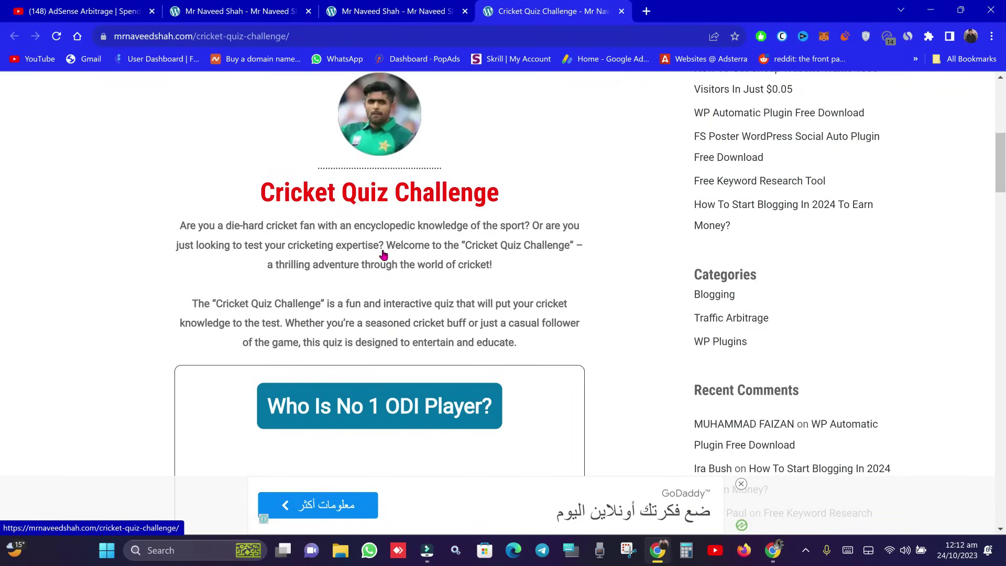
scroll(419, 283, up, 7)
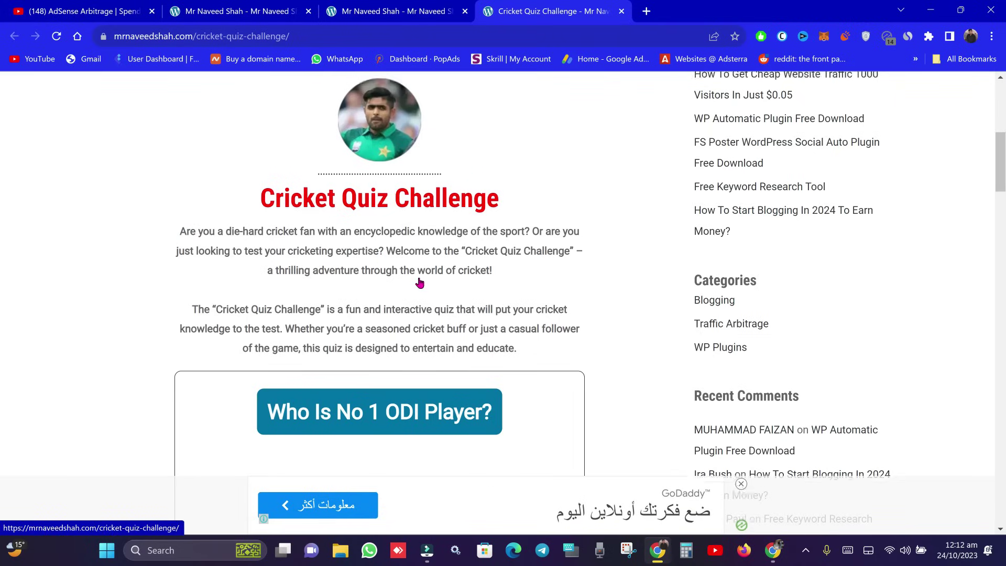
scroll(461, 335, down, 10)
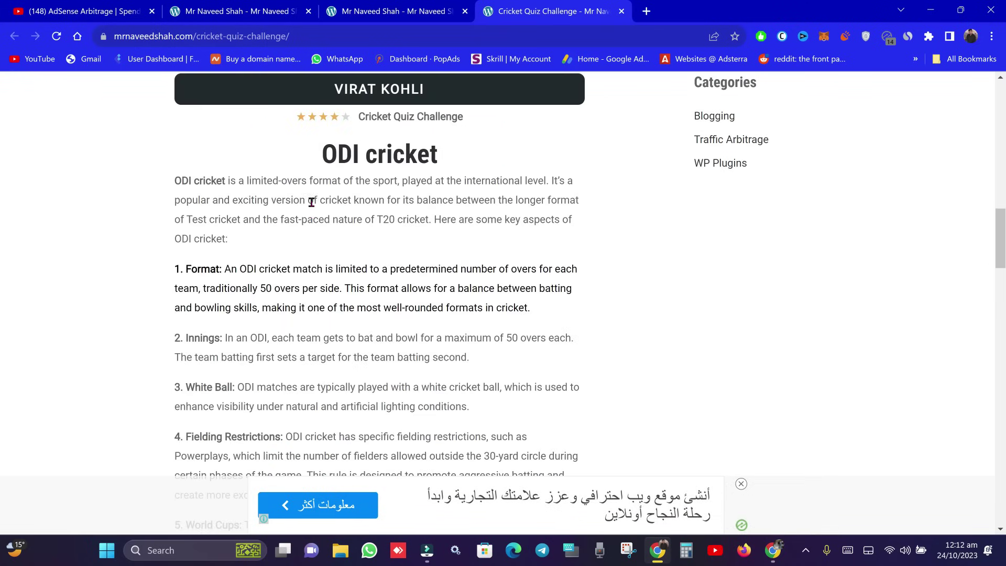
Replace the Info Box's placeholder description with the first paragraph of the published post's "ODI cricket" section
triple_click(312, 201)
right_click(313, 203)
click(360, 214)
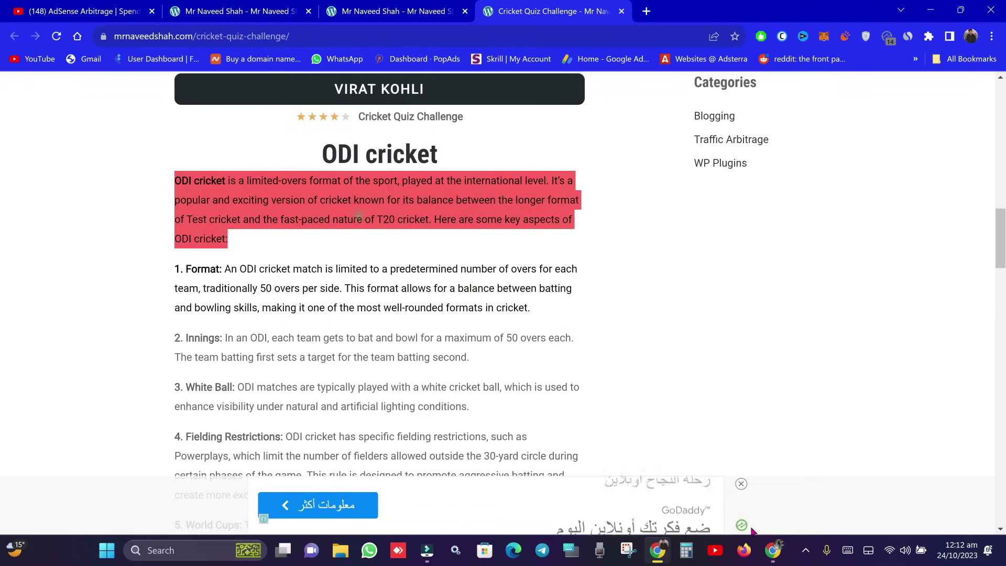
click(772, 550)
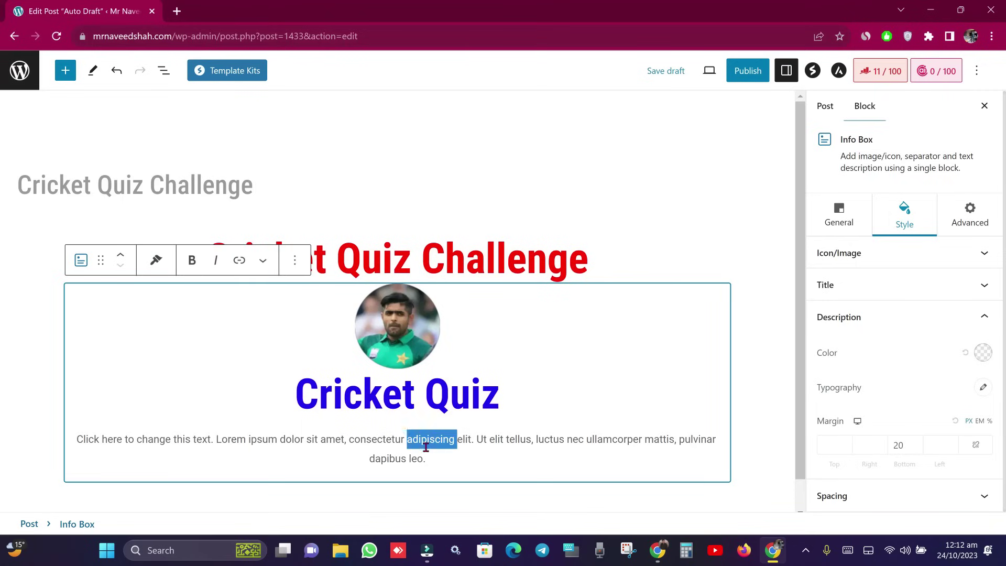
triple_click(426, 446)
right_click(422, 459)
click(492, 244)
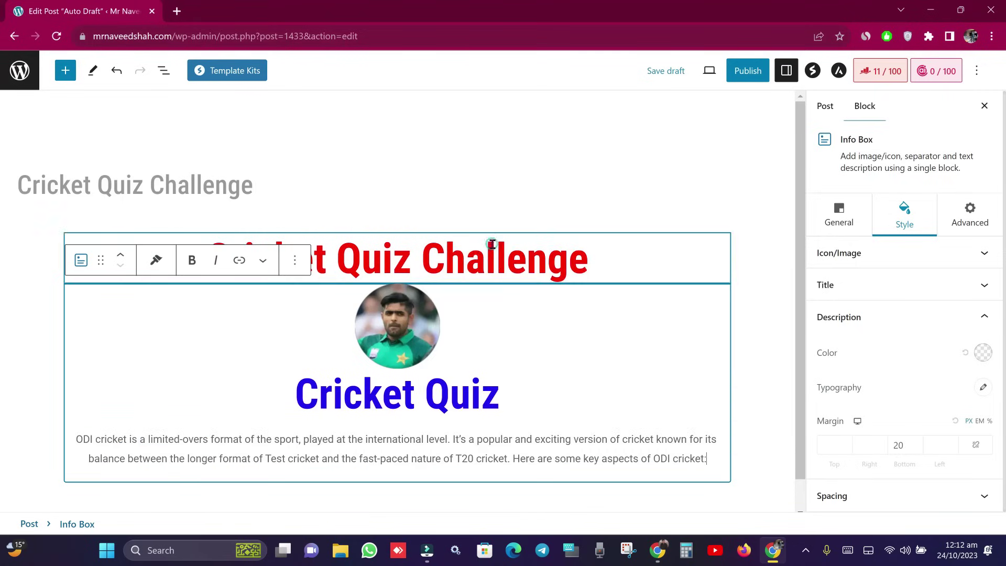
Make the Info Box's description text bold and set its color to red, hex FF0000
triple_click(449, 451)
key(ctrl+b)
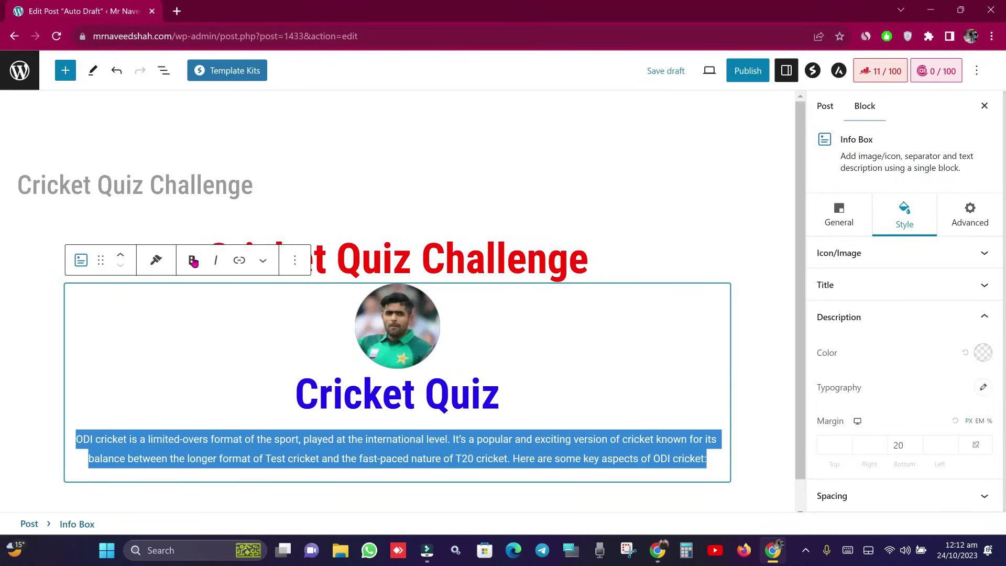
click(914, 318)
click(914, 318)
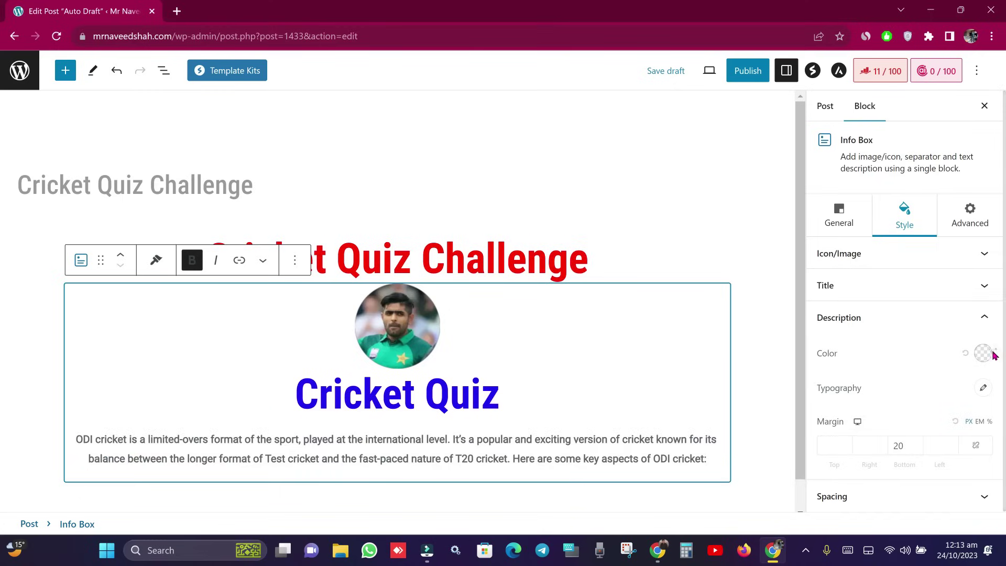
click(983, 353)
drag(909, 208, 899, 207)
drag(943, 64, 977, 53)
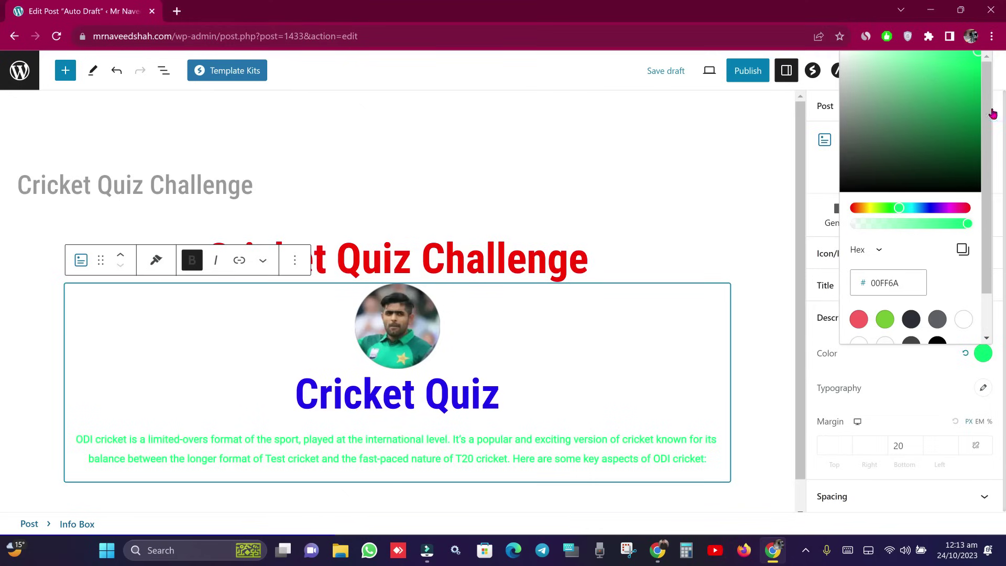
drag(936, 208, 969, 208)
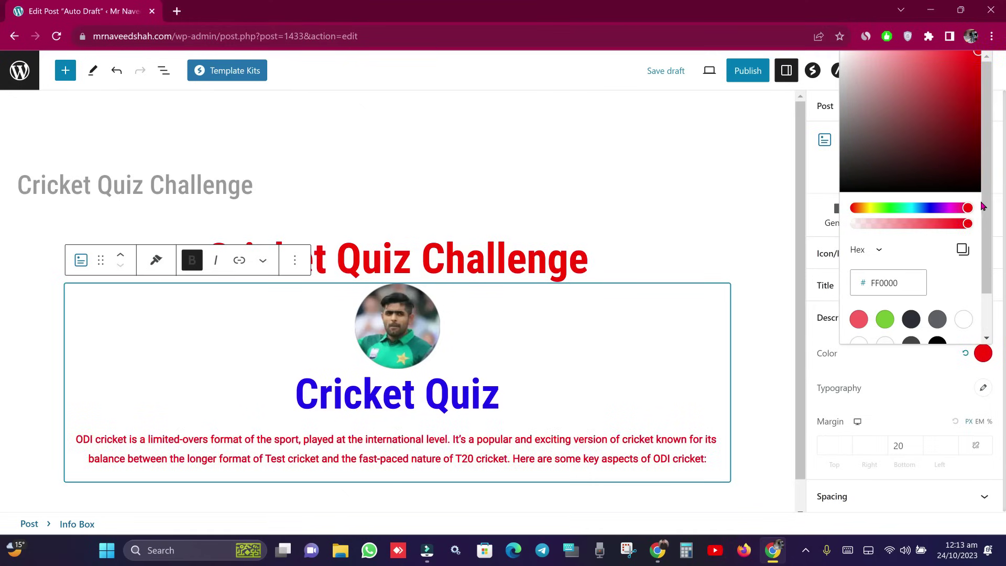
click(655, 365)
scroll(655, 366, down, 1)
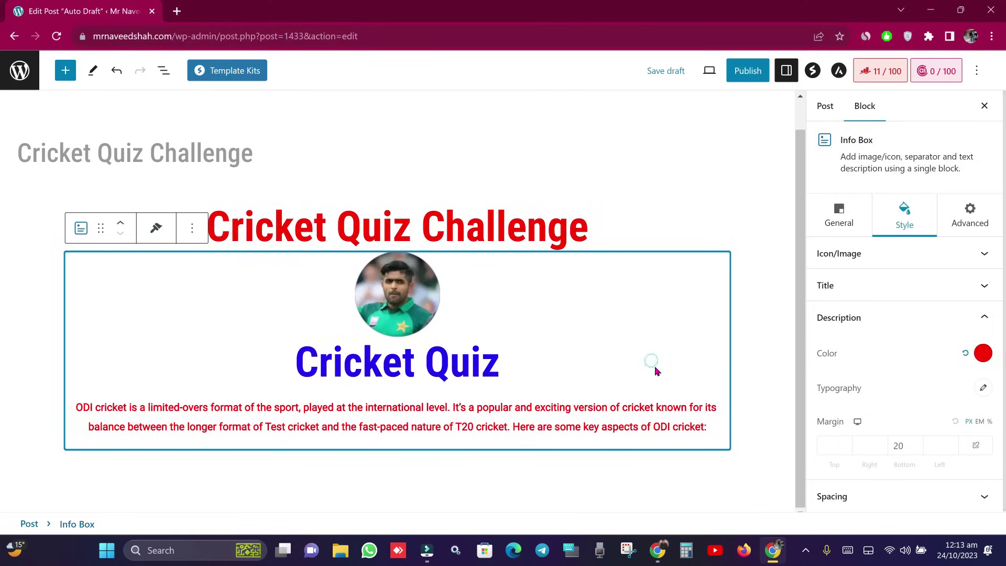
Open the live site in a new browser tab, go to its WordPress dashboard and show the Yes/No plugin's question set list
click(442, 476)
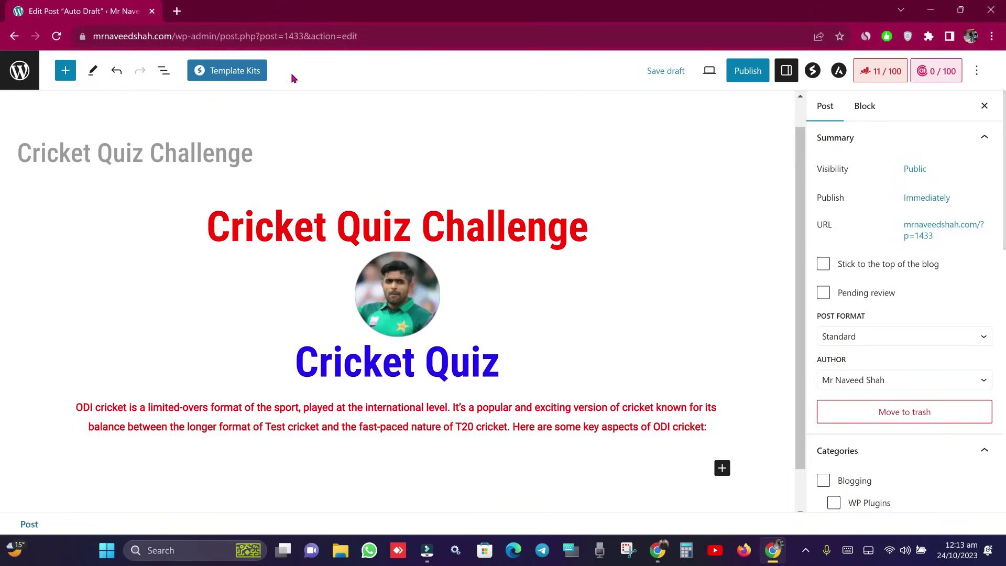
click(177, 11)
text(mr)
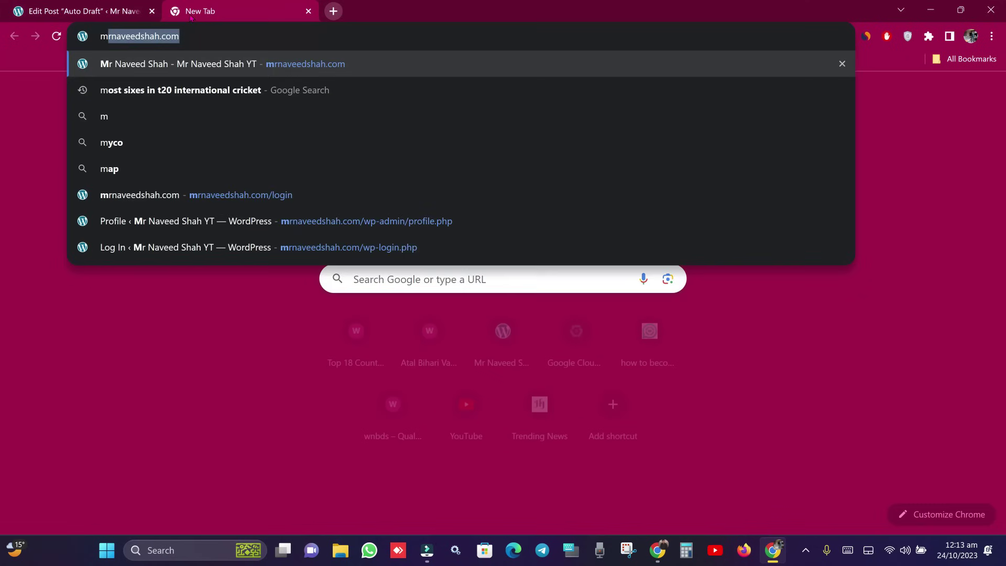
click(199, 63)
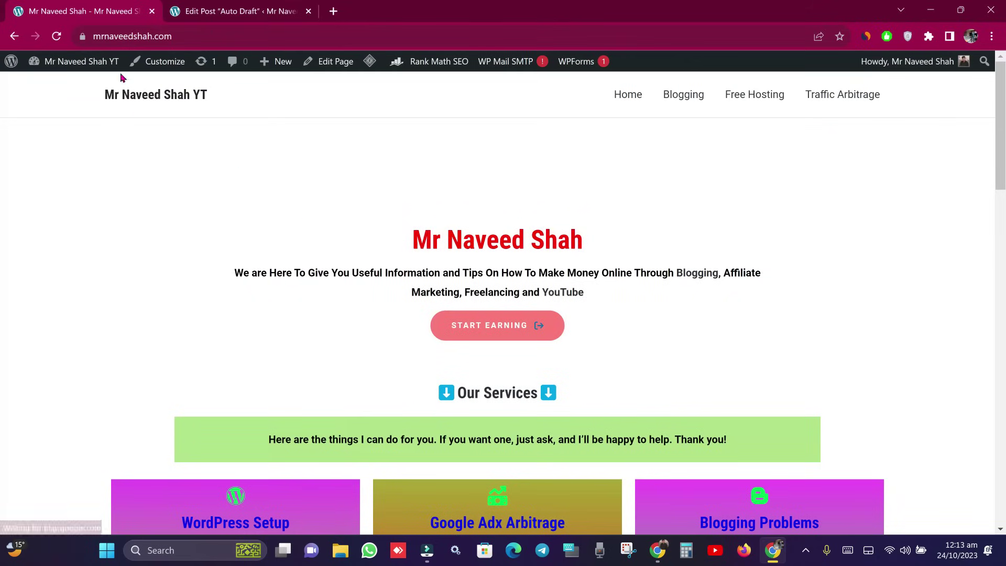
click(84, 86)
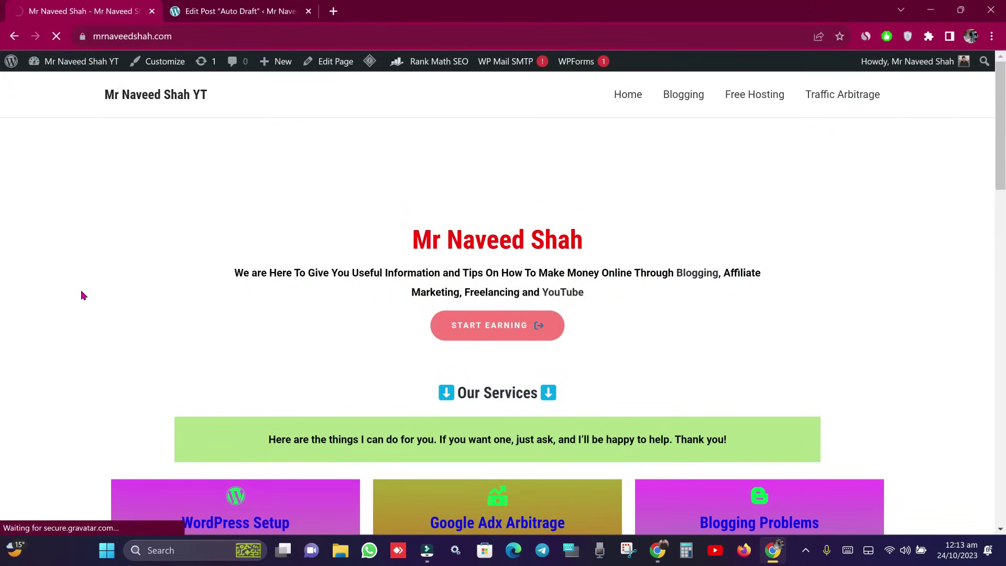
key(ctrl+Tab)
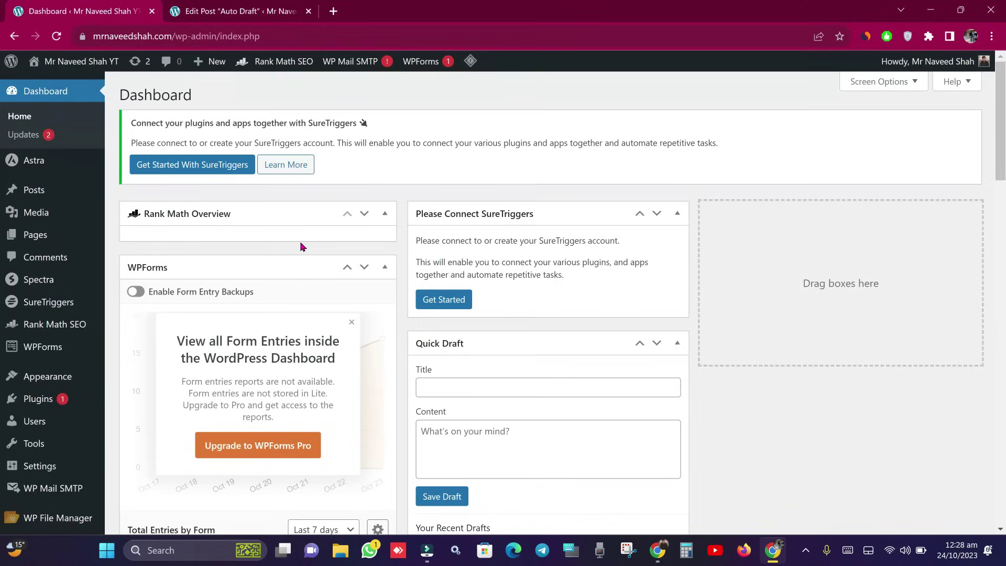
scroll(299, 244, down, 7)
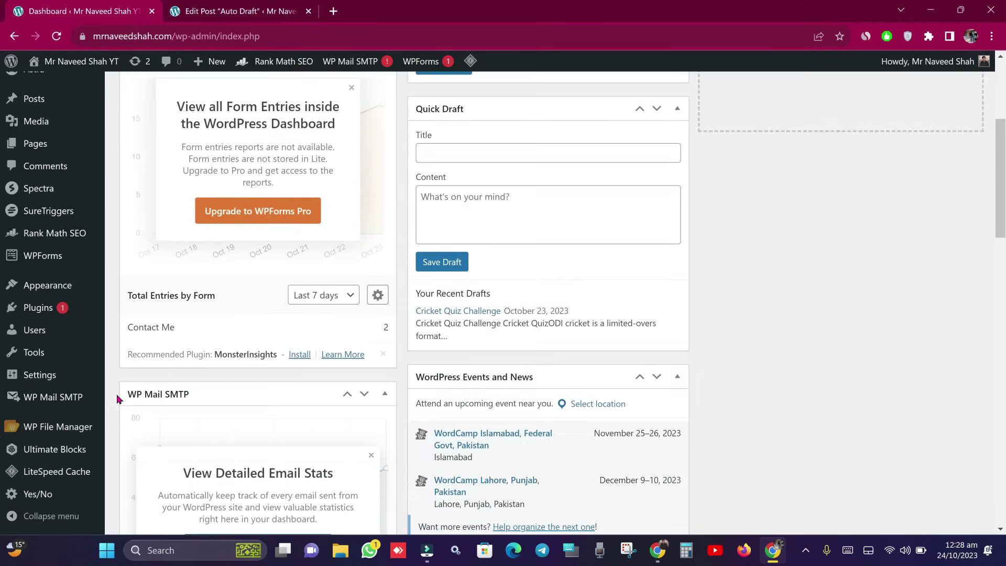
click(55, 497)
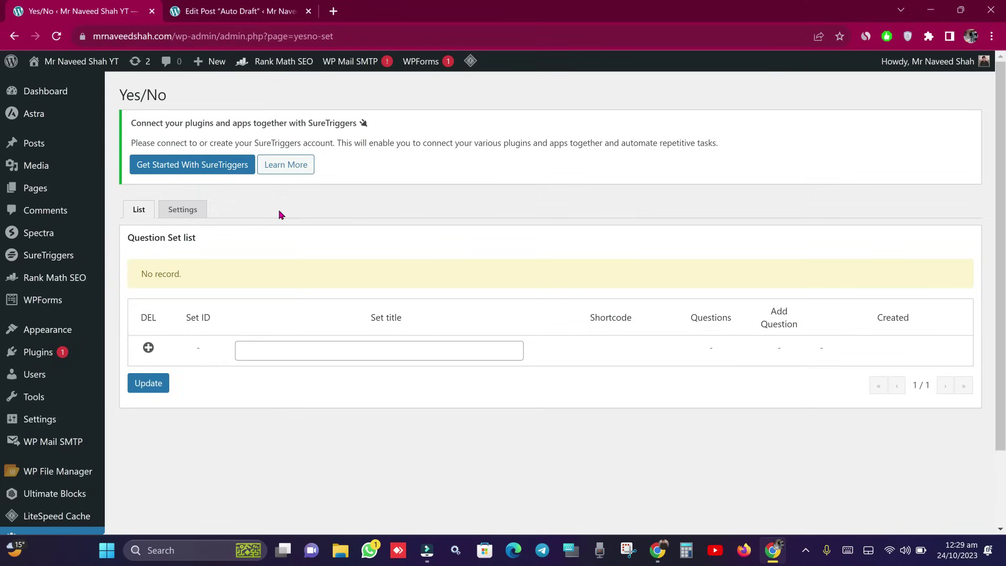
click(241, 11)
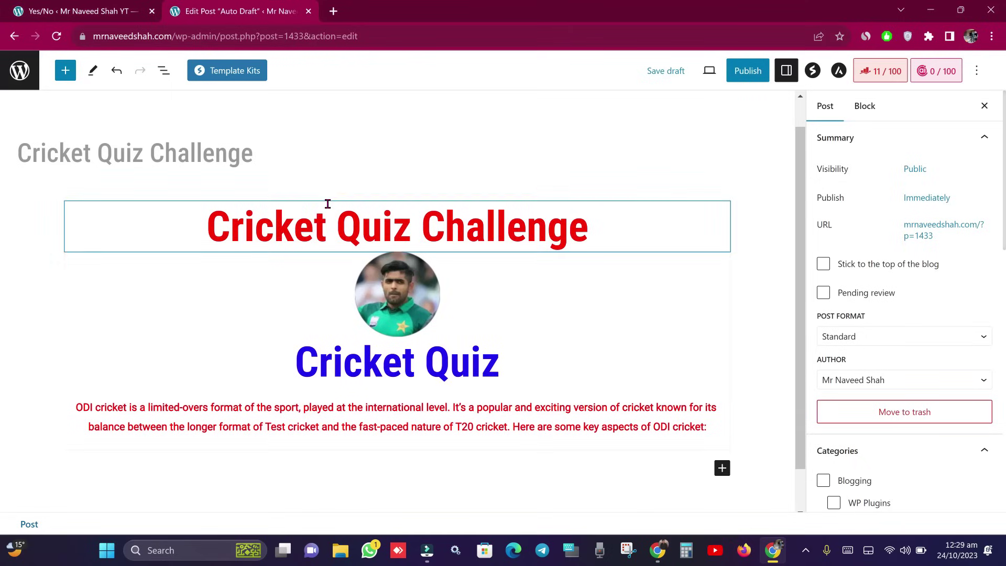
click(84, 11)
Add a Yes/No question set titled "Q 1"
scroll(148, 366, down, 2)
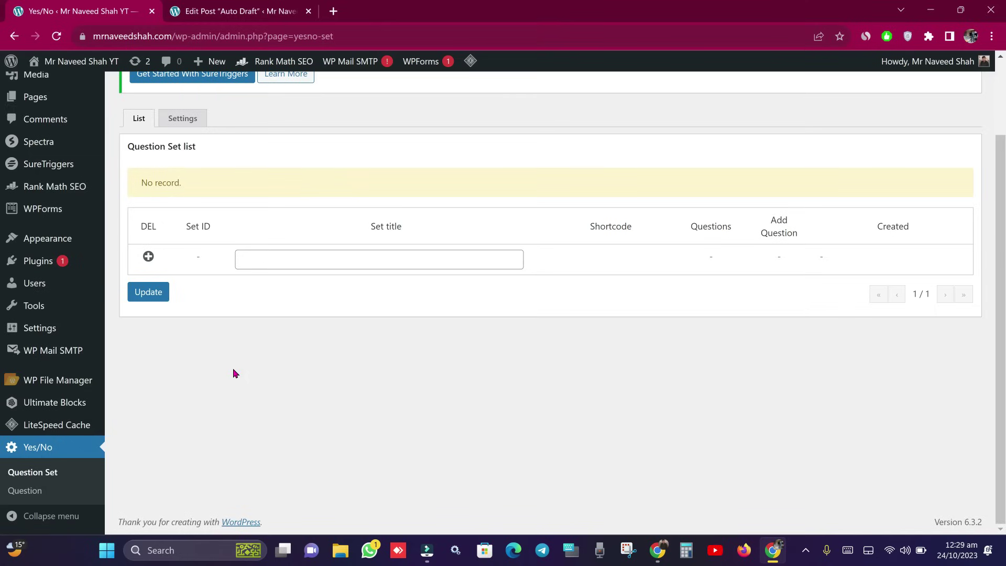
click(285, 260)
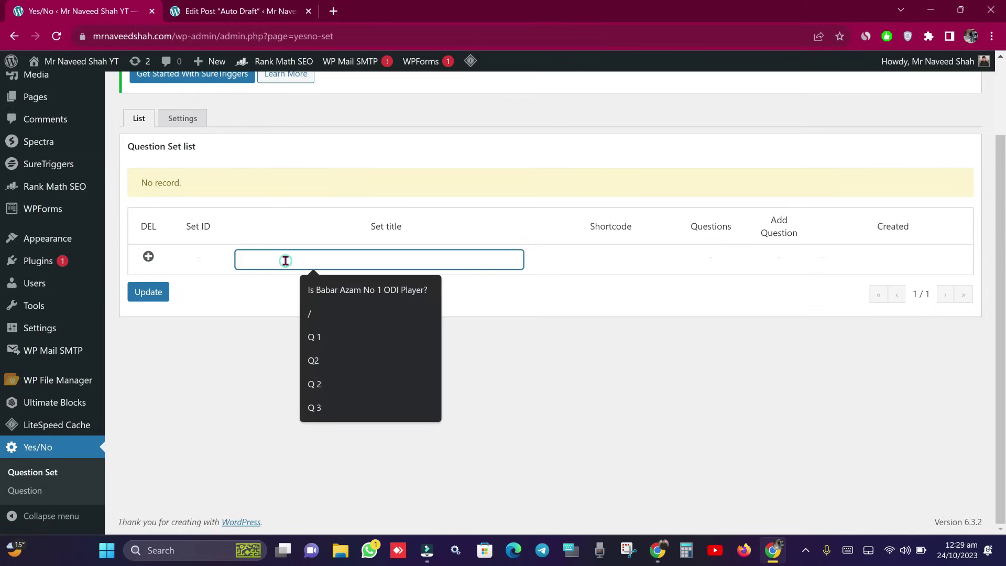
click(321, 336)
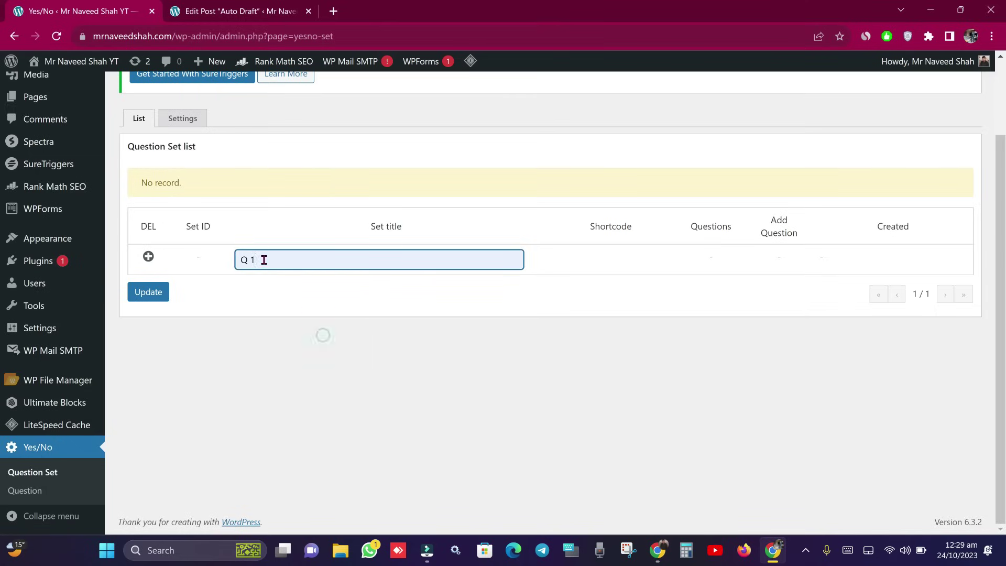
click(149, 298)
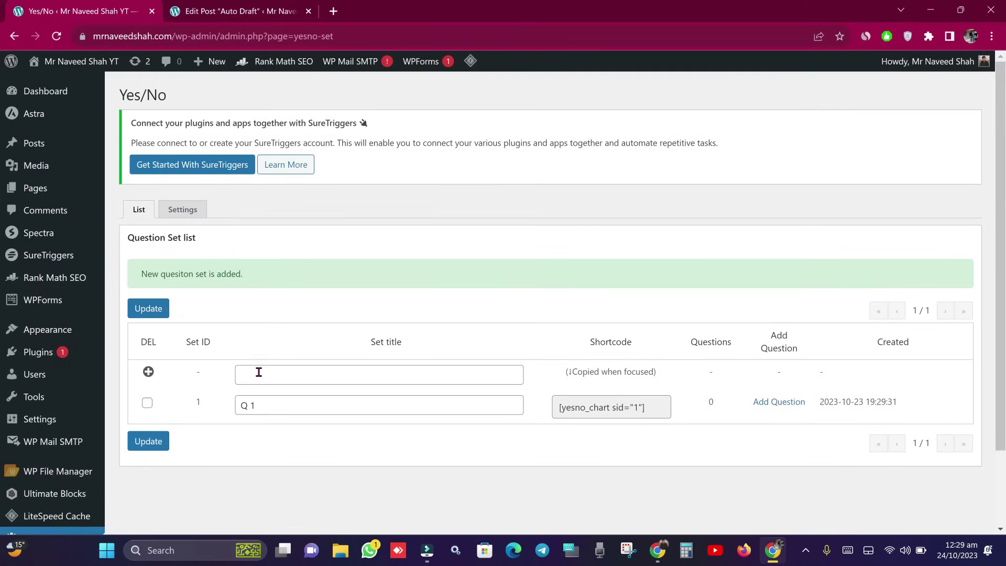
Add two more question sets titled "Q2" and "Q 3"
click(258, 372)
click(315, 297)
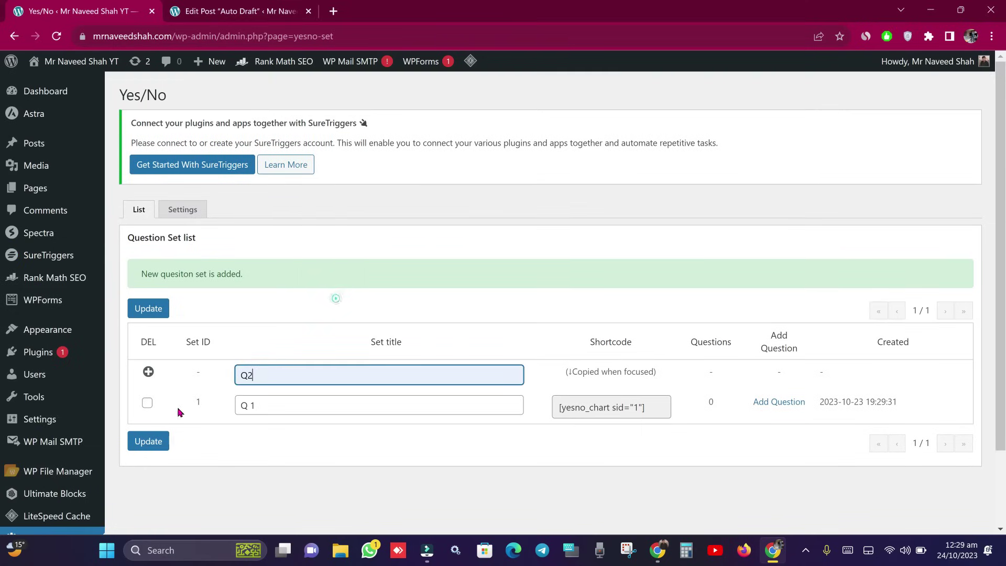
click(153, 442)
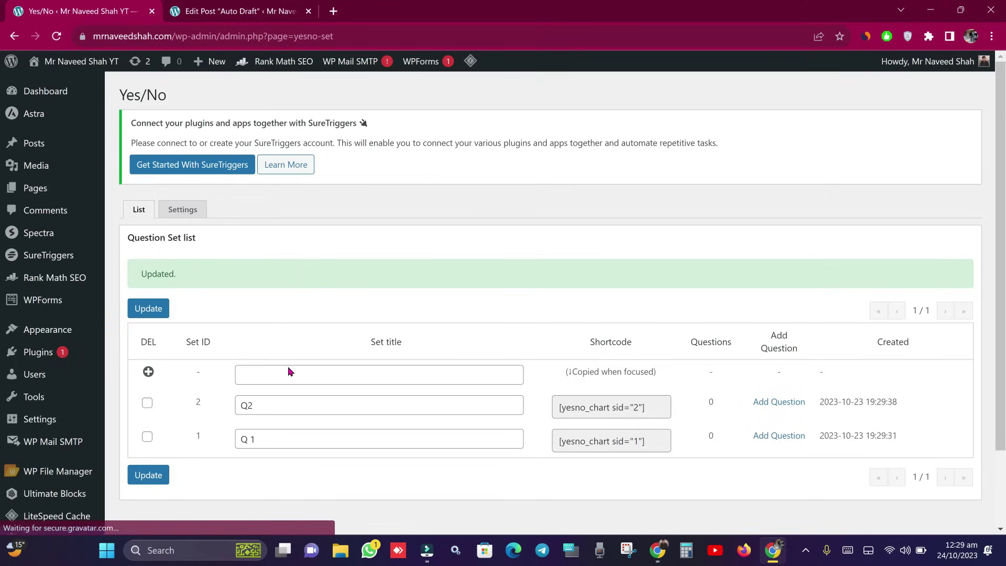
click(283, 375)
click(331, 344)
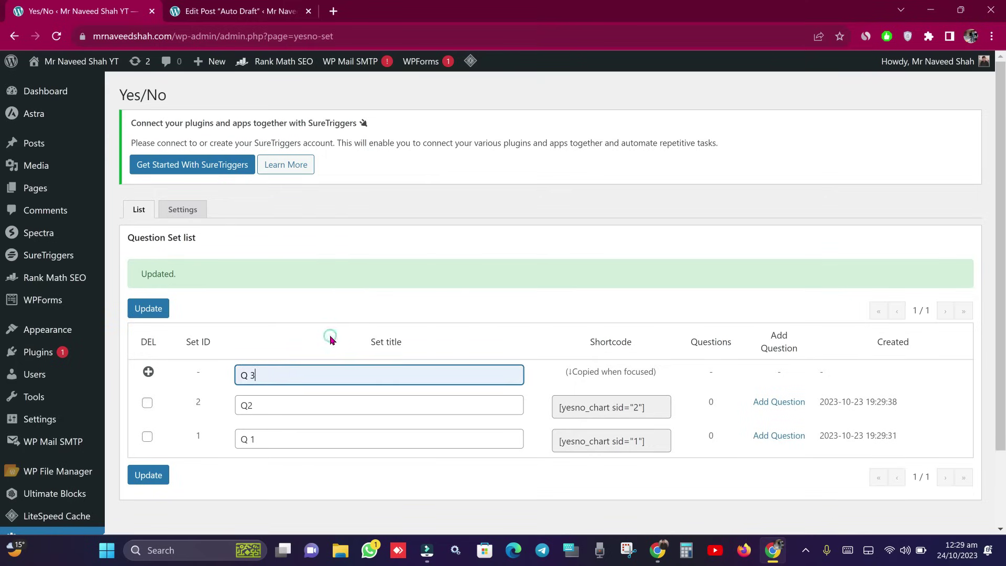
click(149, 476)
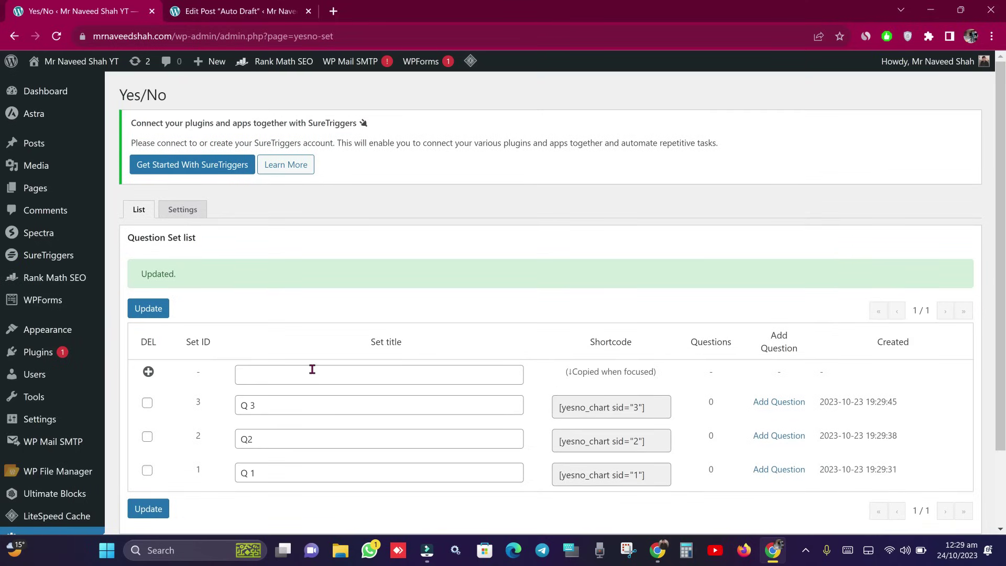
Start a new question in set Q 1 with the text "Q No 1", checking the published quiz in the other browser window for reference
scroll(312, 369, down, 2)
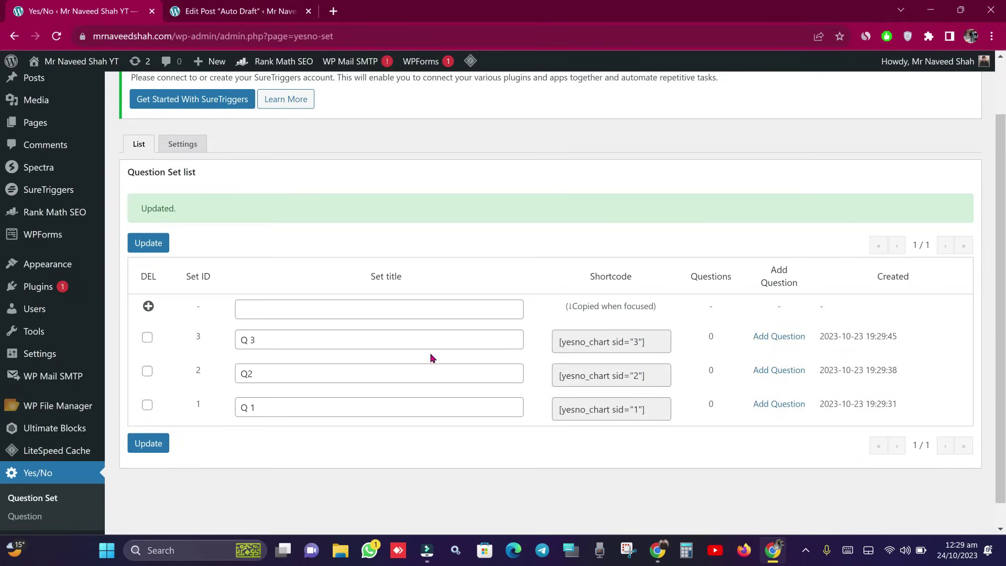
click(775, 407)
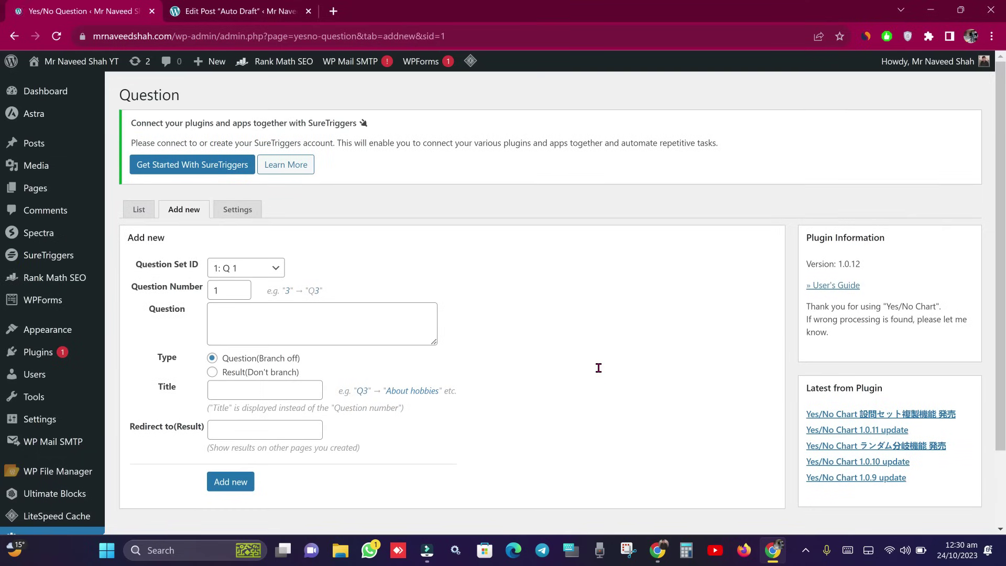
click(283, 308)
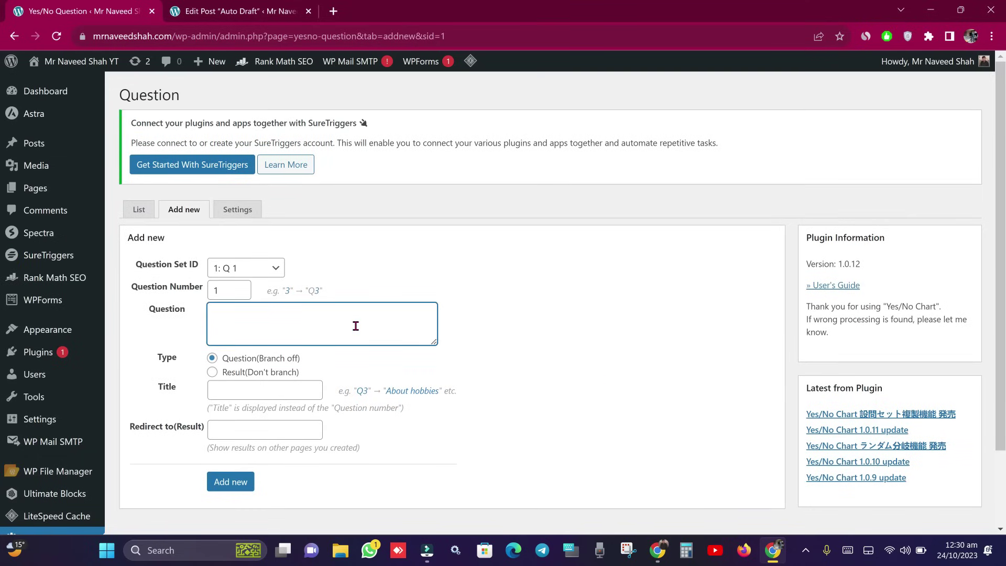
text(Q )
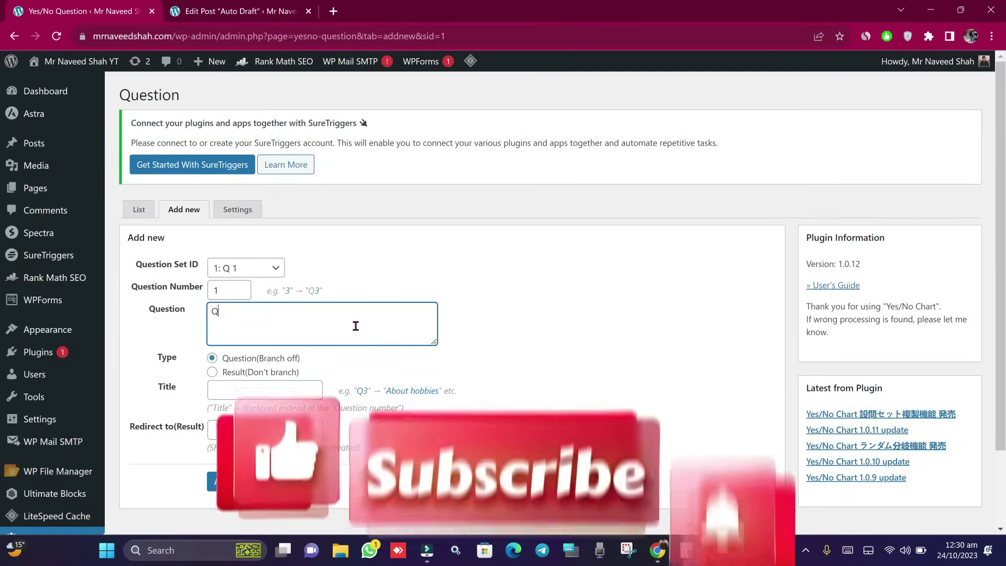
text(nO)
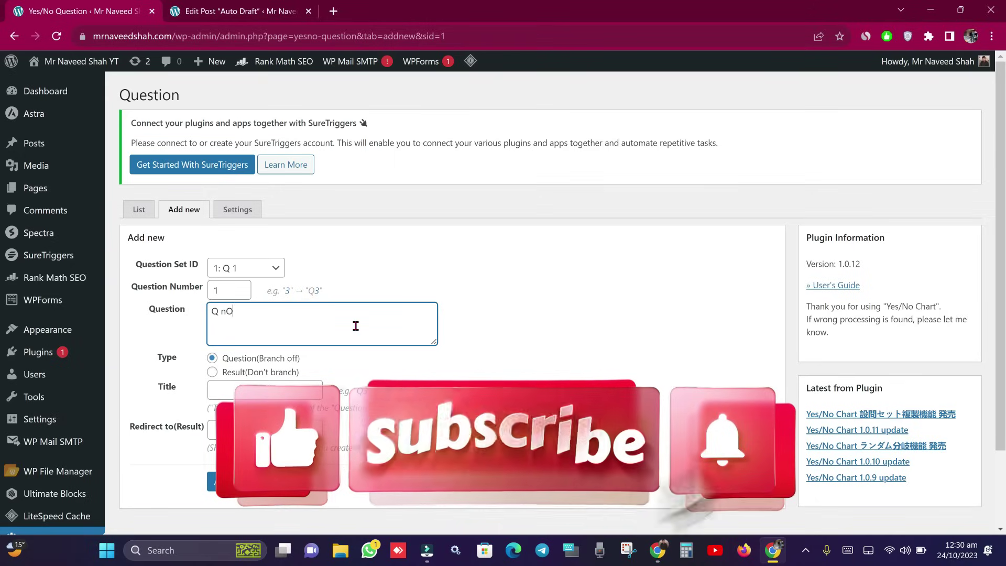
key(BackSpace)
key(BackSpace)
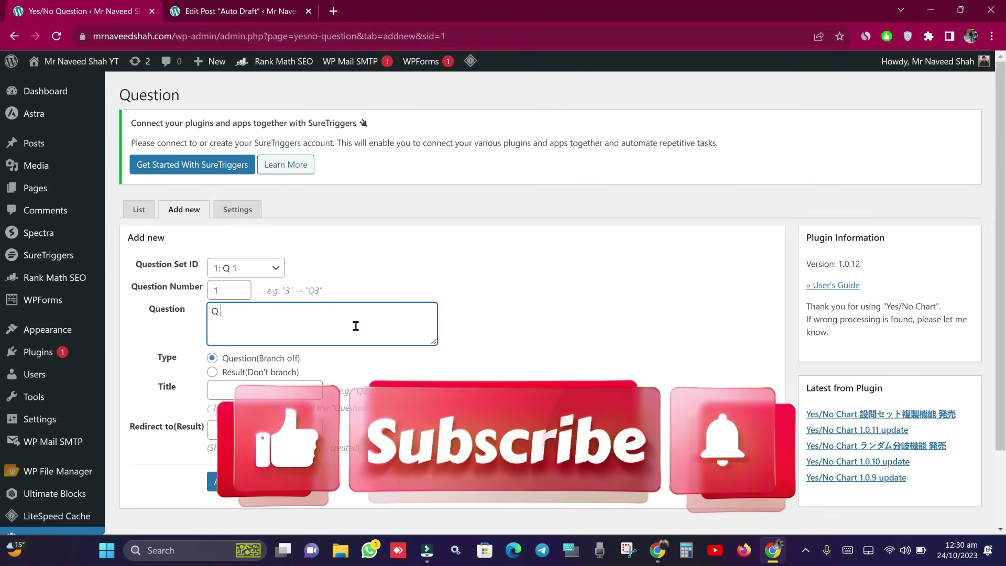
text(No 1)
click(658, 550)
scroll(404, 286, up, 3)
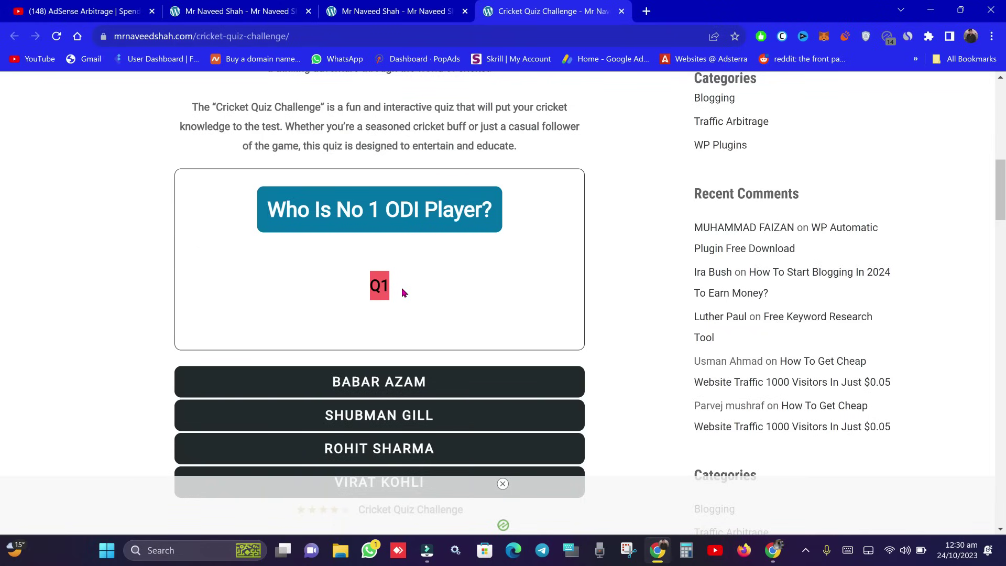
click(773, 550)
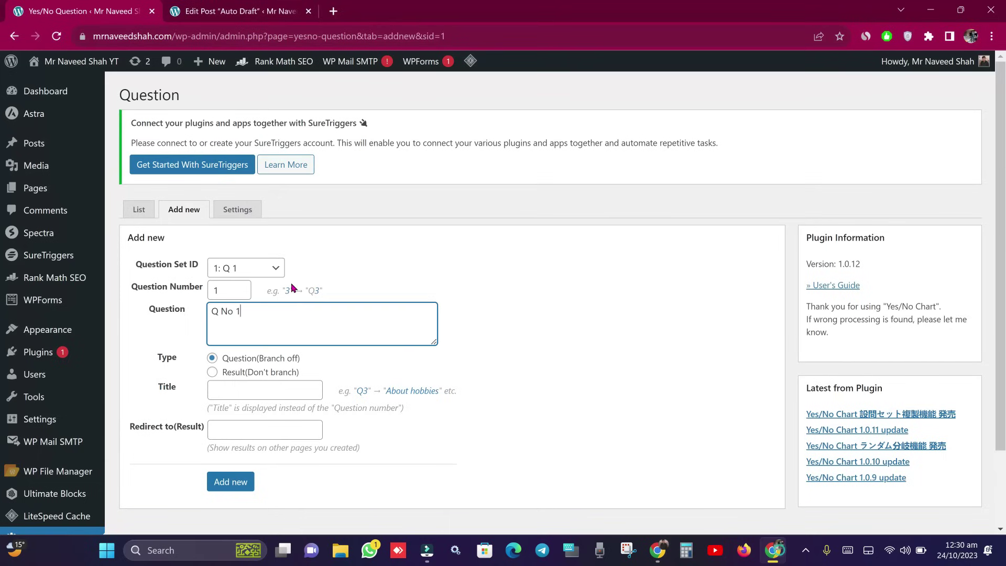
Set the question's title to "Is Babar Azam No 1 ODI Player?" and copy that title
click(263, 388)
click(319, 241)
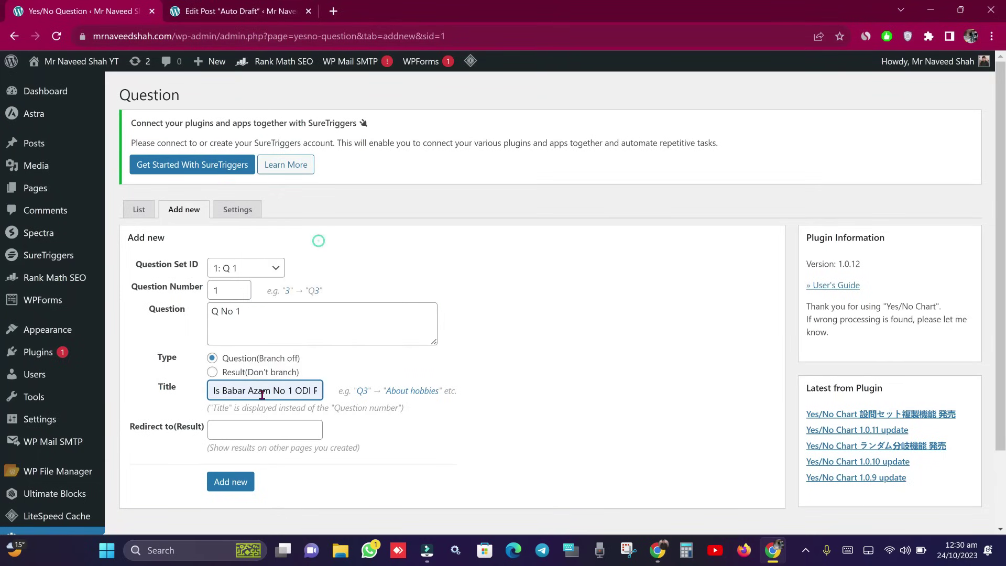
triple_click(262, 394)
right_click(263, 393)
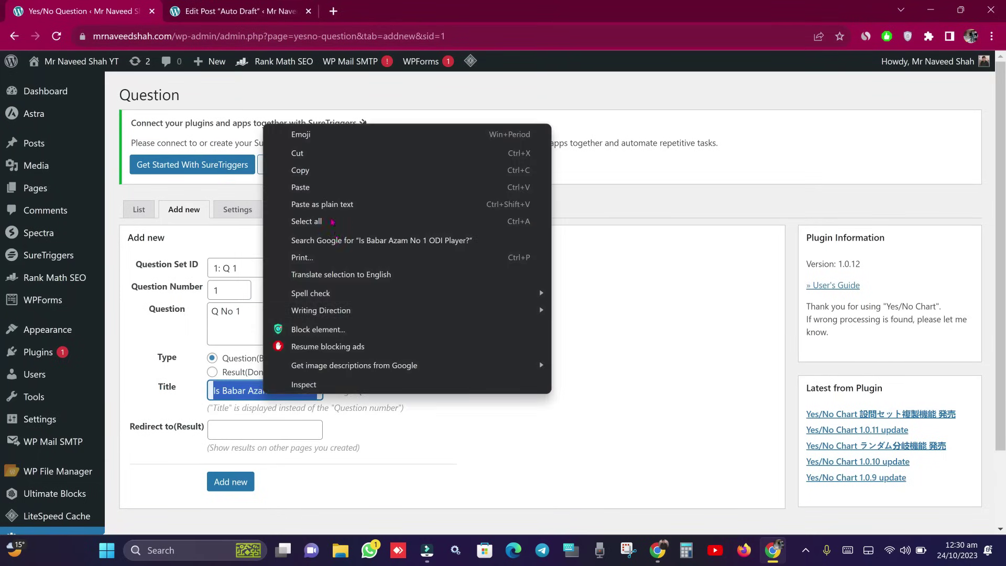
click(326, 173)
click(462, 341)
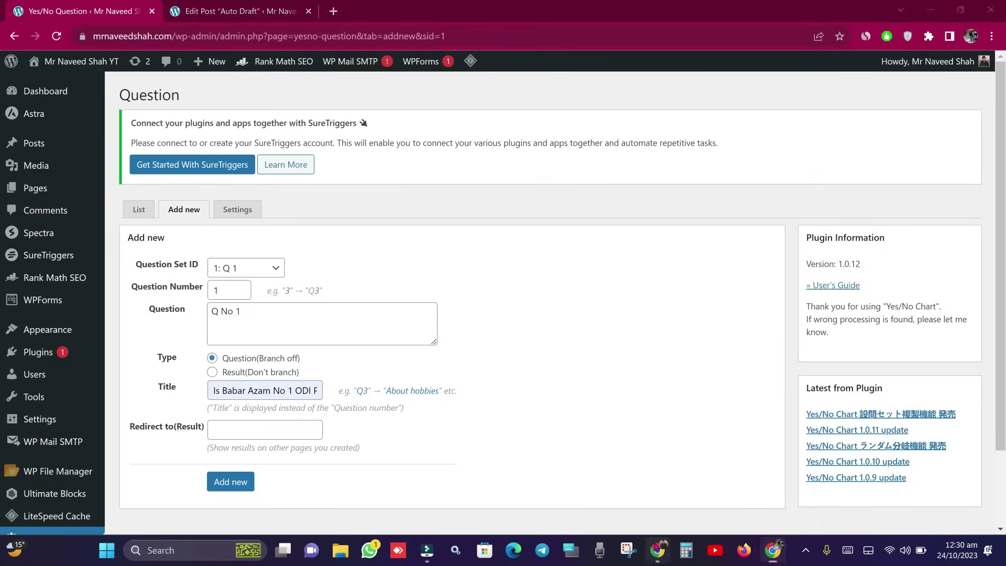
Compare with the title and question label in the published quiz, and add the new question to set Q 1 without a redirect
click(773, 550)
drag(269, 210, 506, 219)
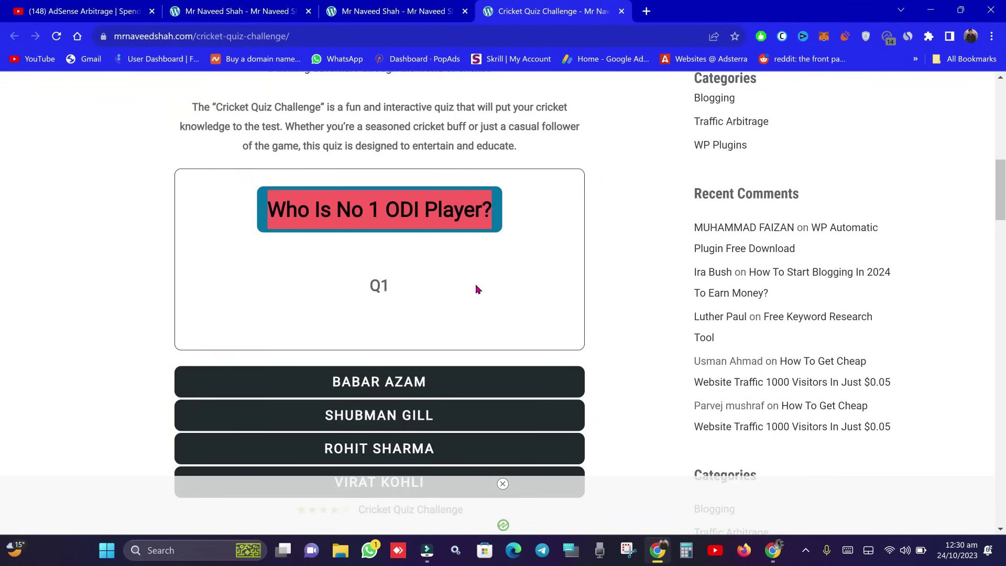
drag(381, 288, 401, 290)
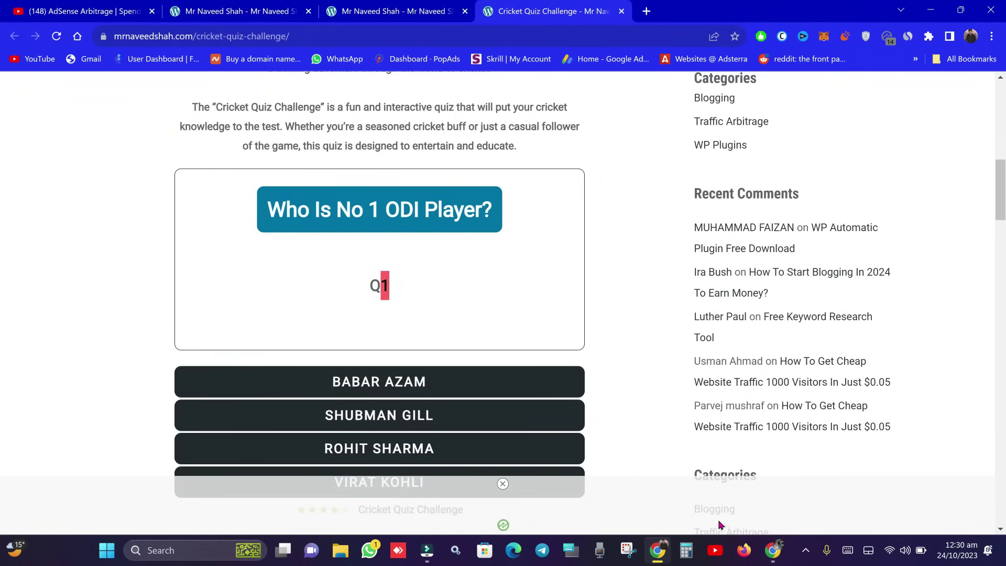
click(773, 550)
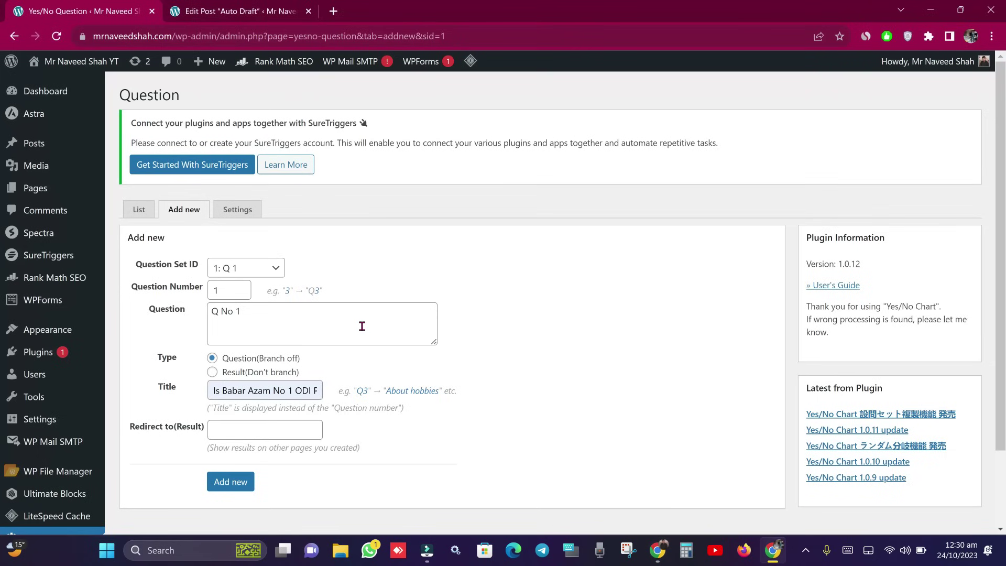
scroll(361, 326, down, 1)
click(275, 371)
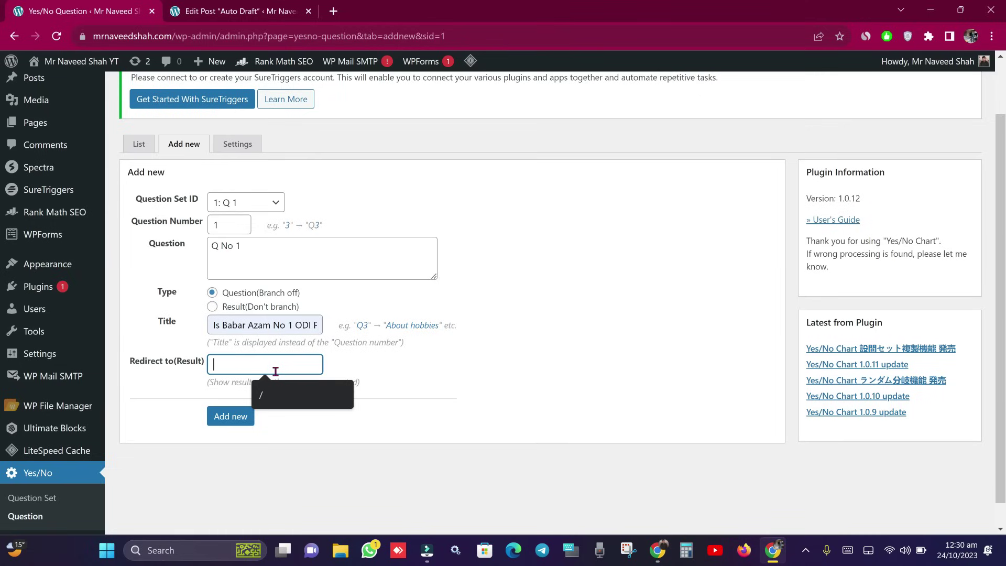
click(429, 373)
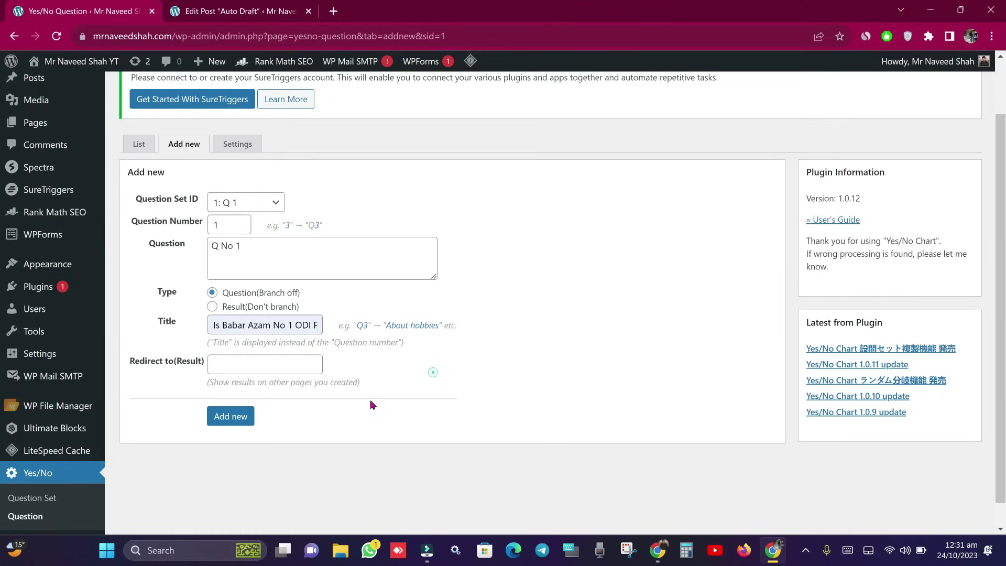
click(227, 422)
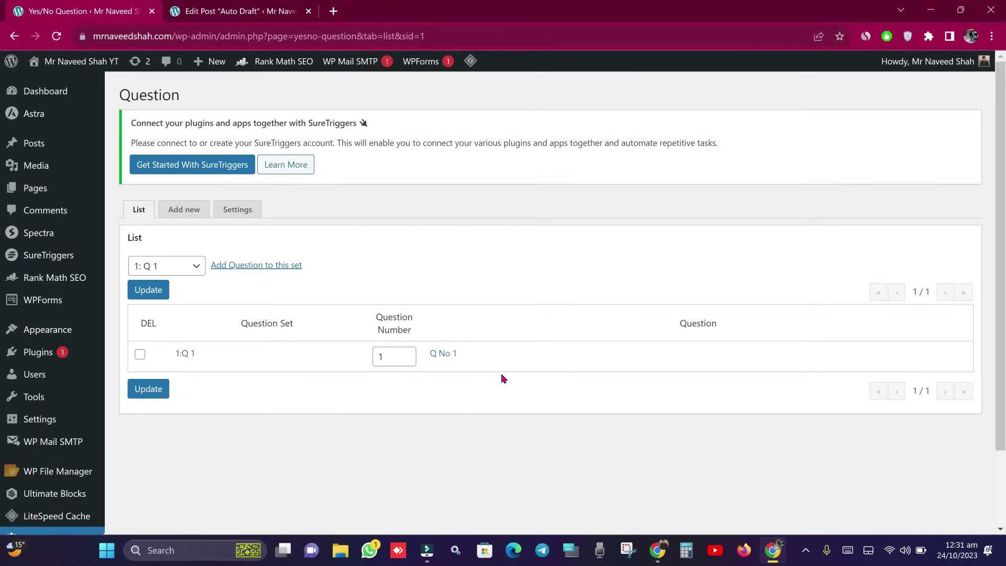
Return to the question set list and check the number of questions in set Q 1
scroll(78, 471, down, 2)
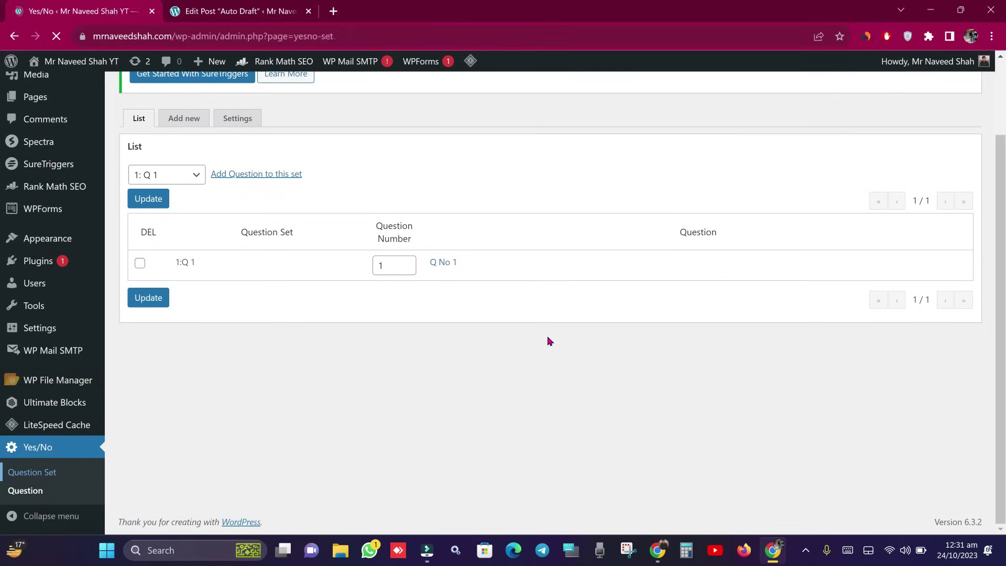
scroll(709, 360, down, 1)
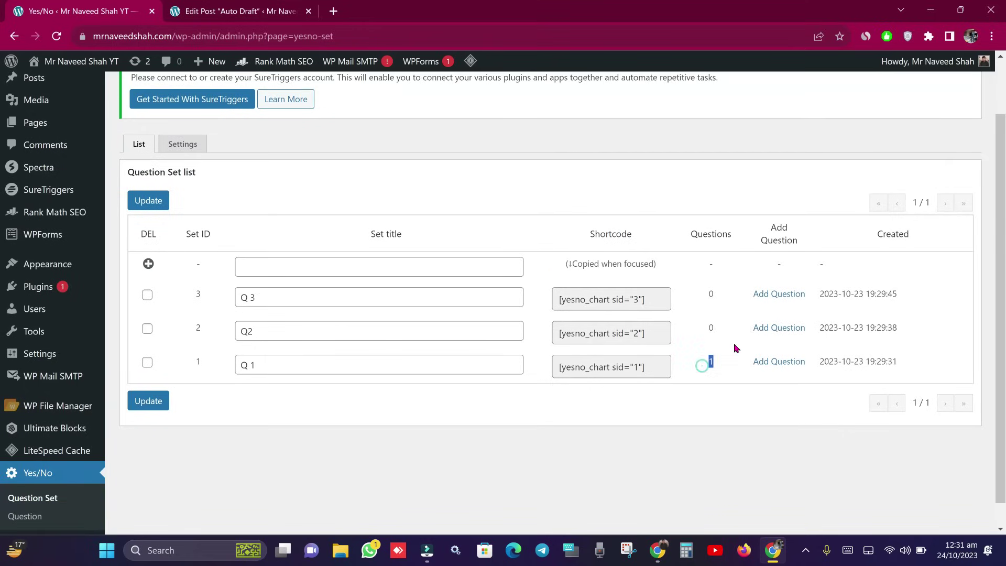
Start another question in set Q 1 with the text "HomePage" and copy that text
double_click(196, 362)
double_click(710, 361)
click(766, 361)
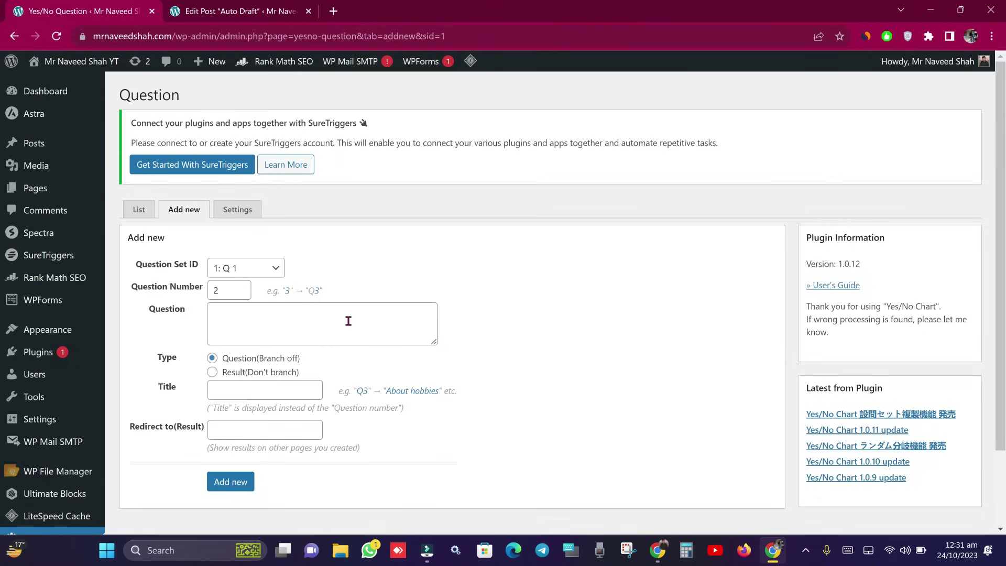
click(341, 323)
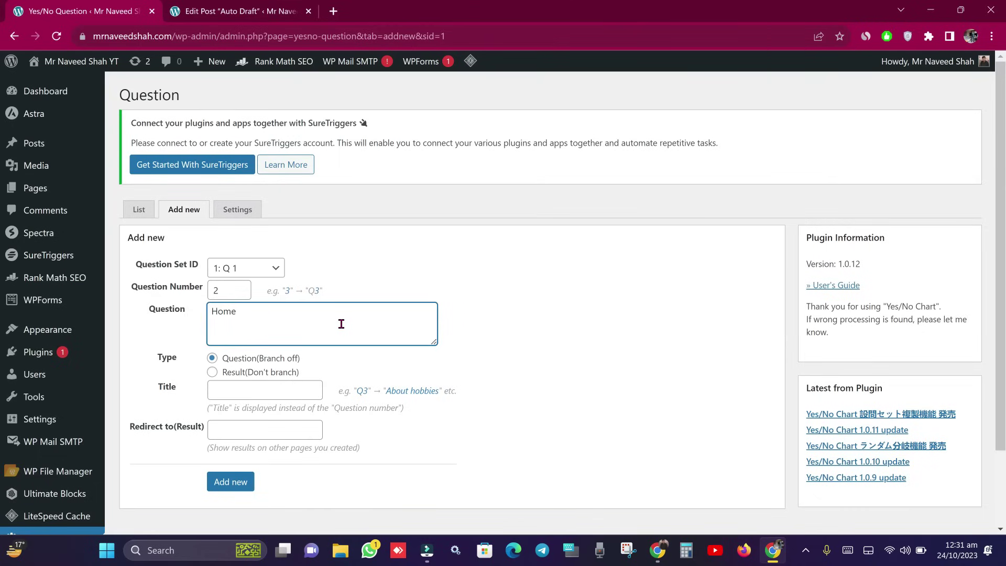
key(ctrl+a)
key(ctrl+c)
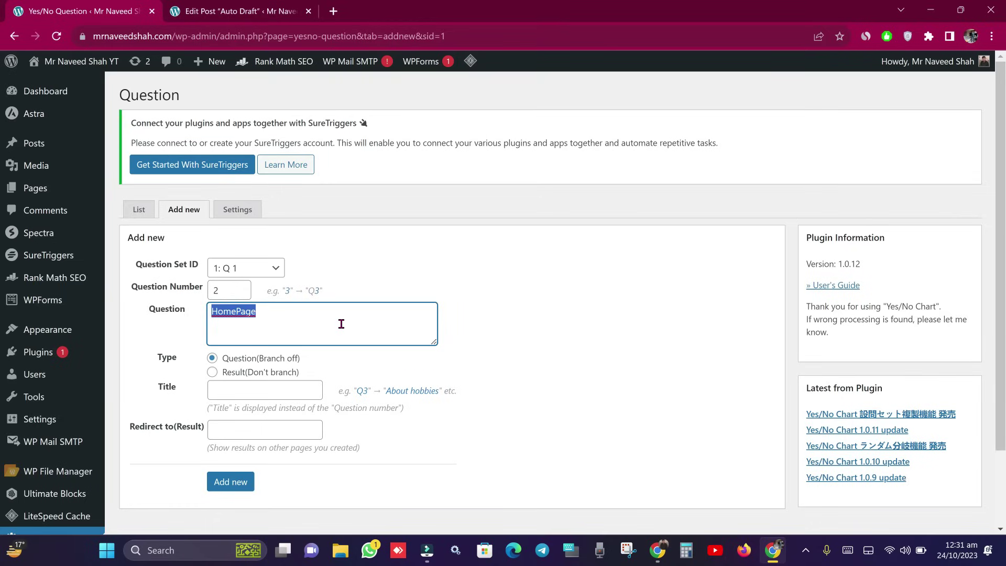
Title the question "HomePage", redirect its result to "/", and add it to set Q 1
click(264, 393)
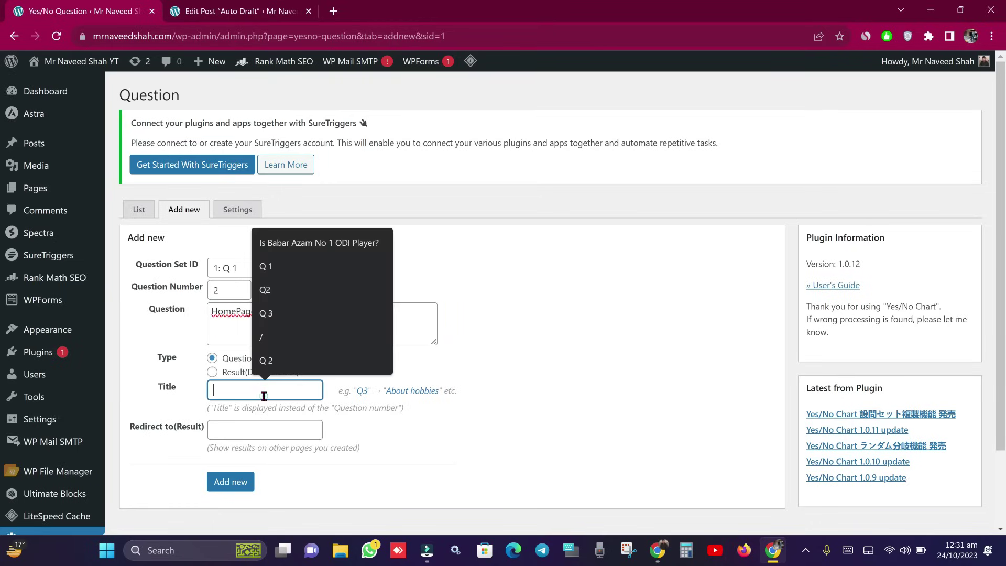
key(ctrl+v)
click(262, 428)
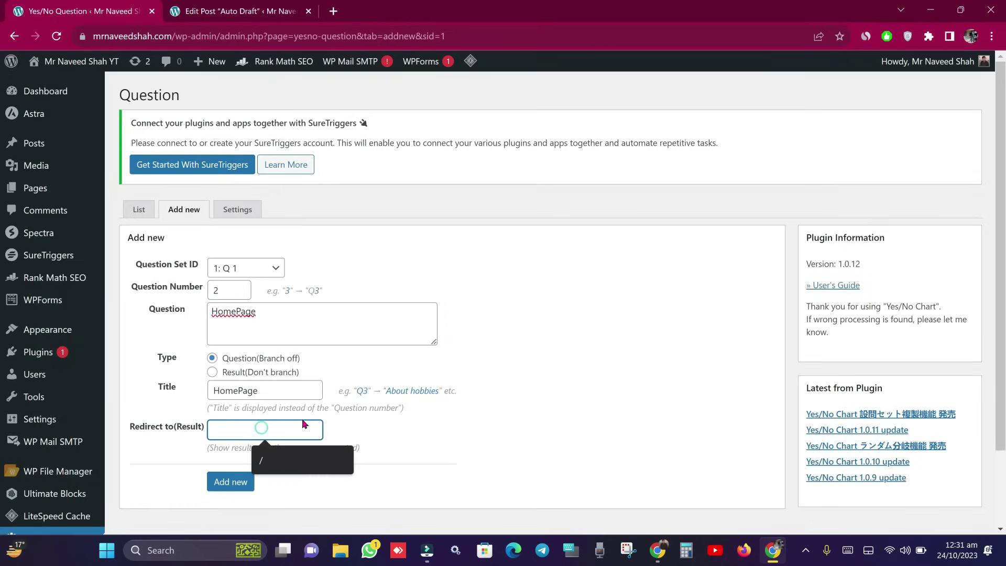
click(303, 459)
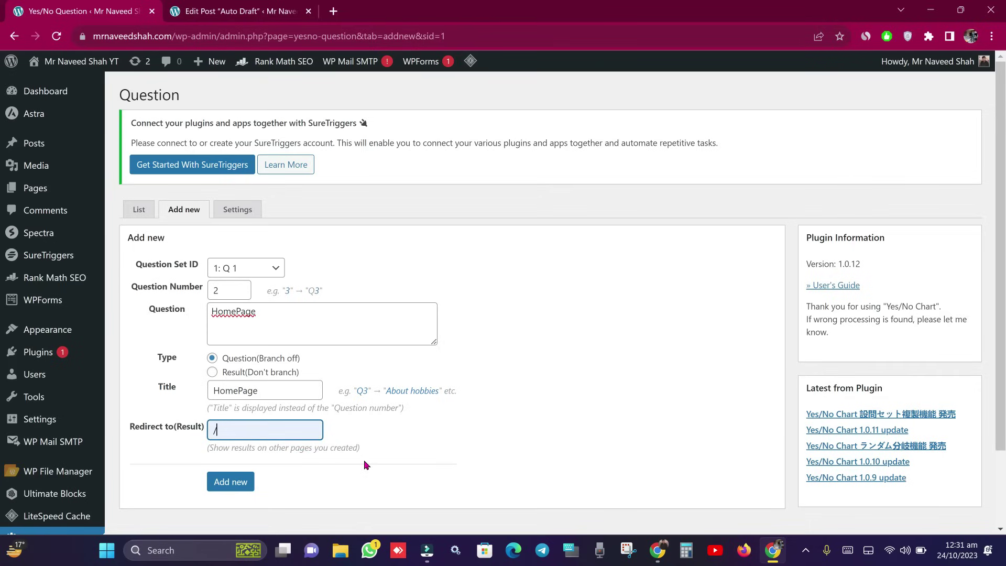
click(247, 477)
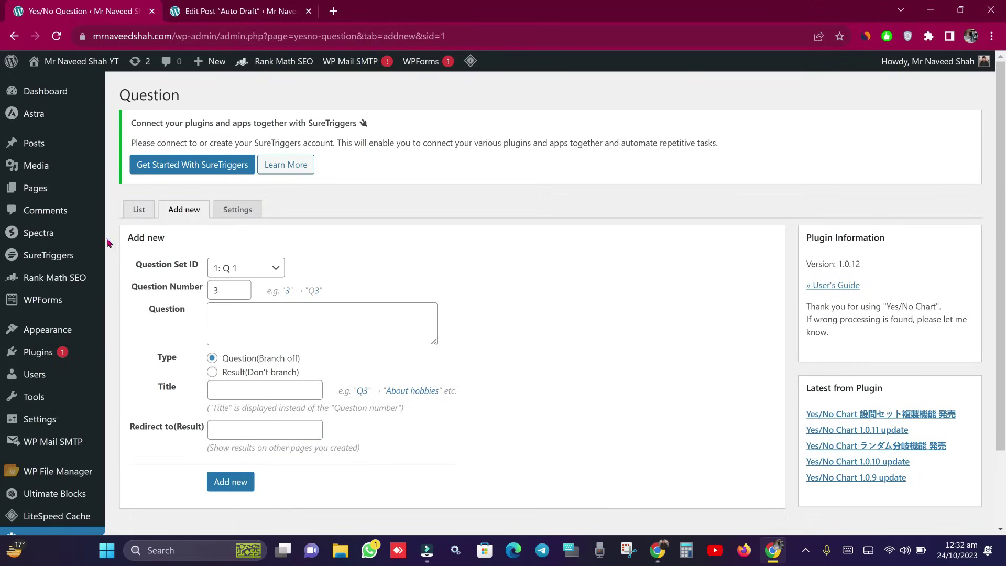
Return to the question set list and start a new question in set Q2 with the text "q2"
scroll(106, 238, down, 2)
click(32, 472)
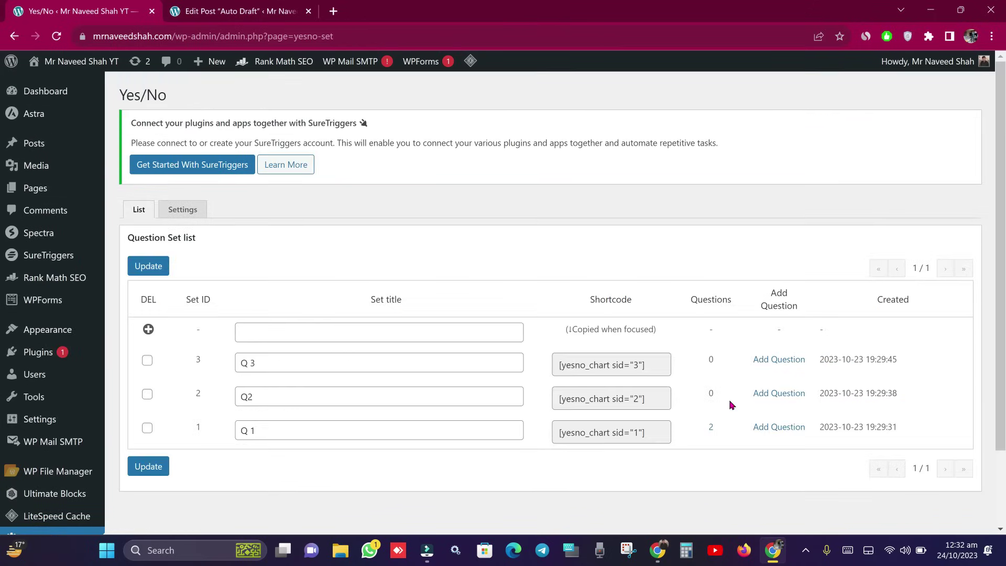
click(780, 394)
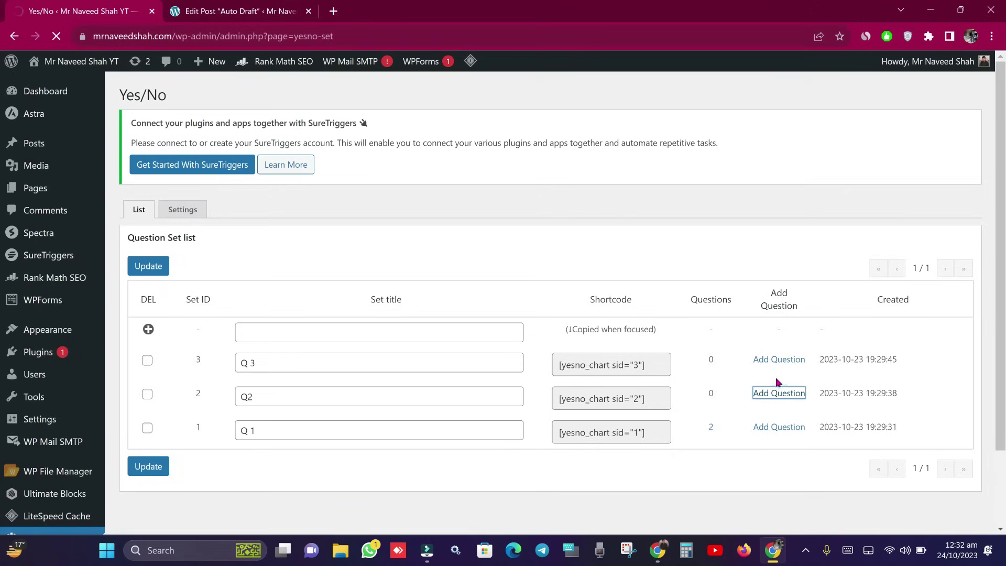
click(353, 323)
right_click(343, 320)
click(339, 320)
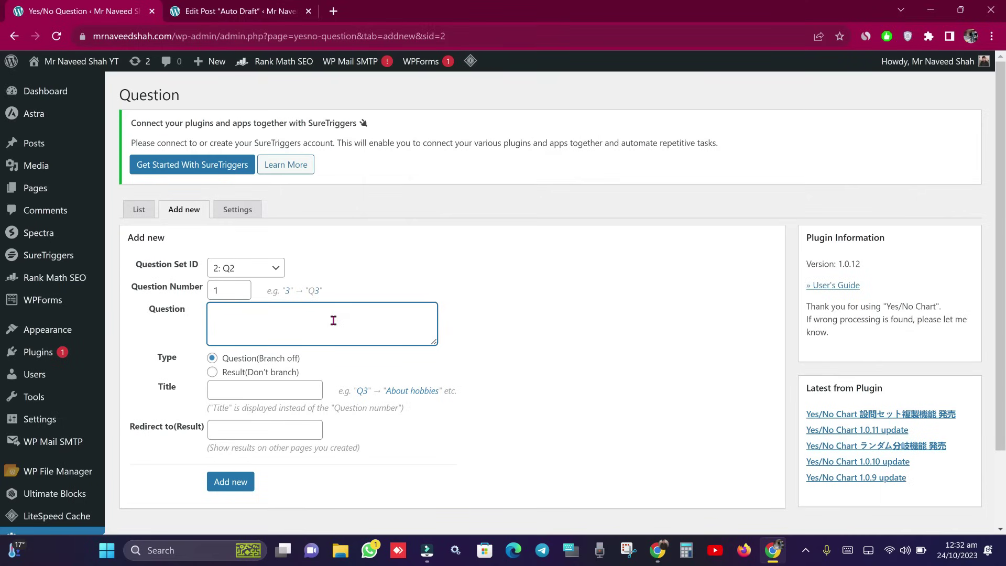
text(q2)
Title the question "Is Babar Azam No 1 ODI Player?" and add it to set Q2 without a redirect
click(275, 390)
key(Up)
key(Return)
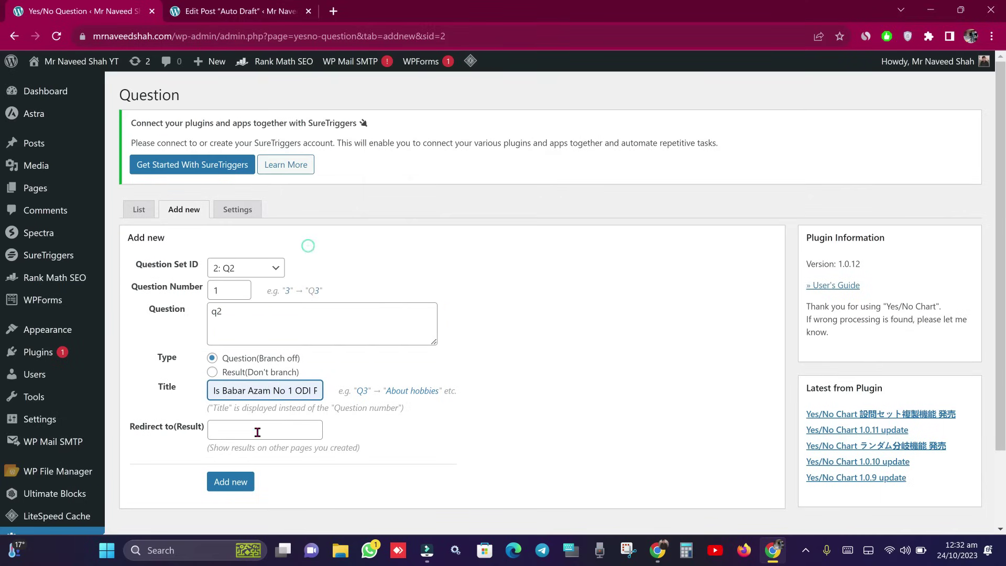
click(230, 483)
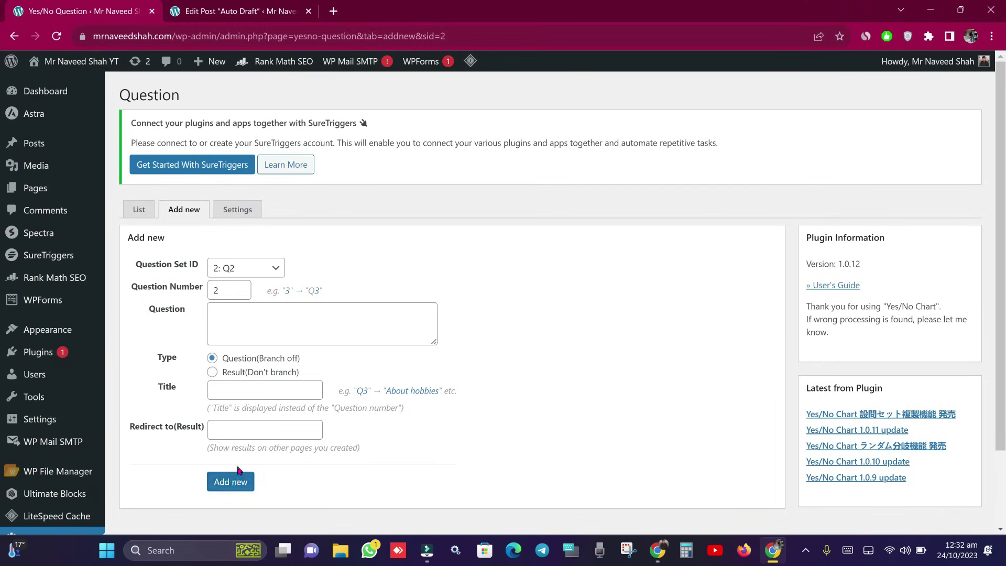
Start a second question in set Q2 from the question set list, pasting "HomePage" as its text
scroll(233, 478, down, 3)
scroll(276, 399, up, 3)
scroll(322, 314, down, 2)
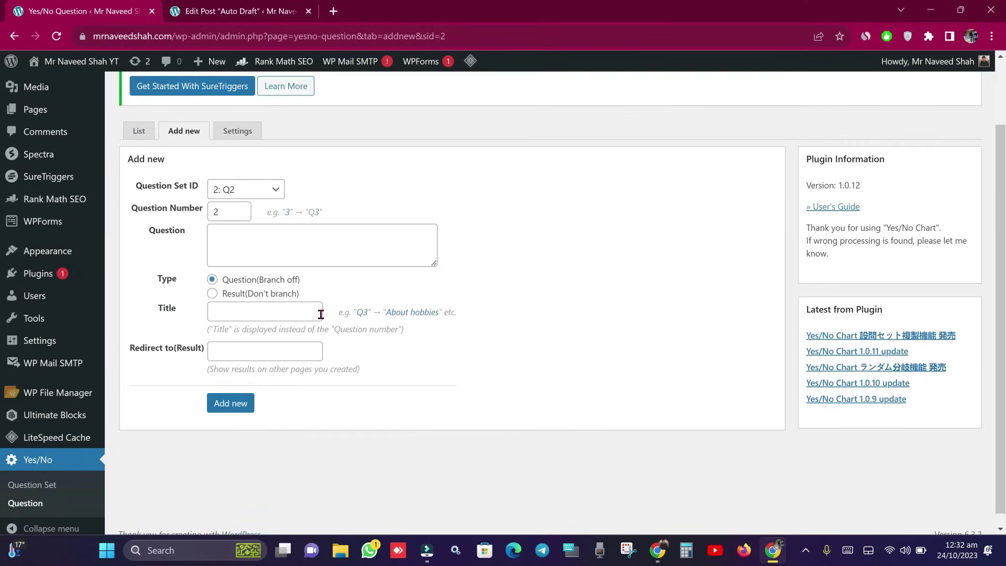
click(36, 467)
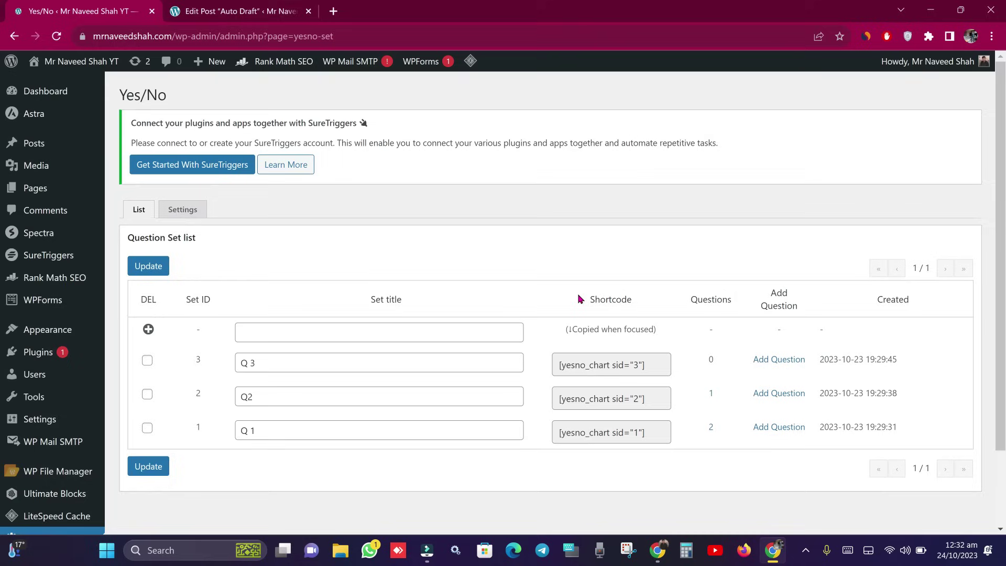
click(775, 397)
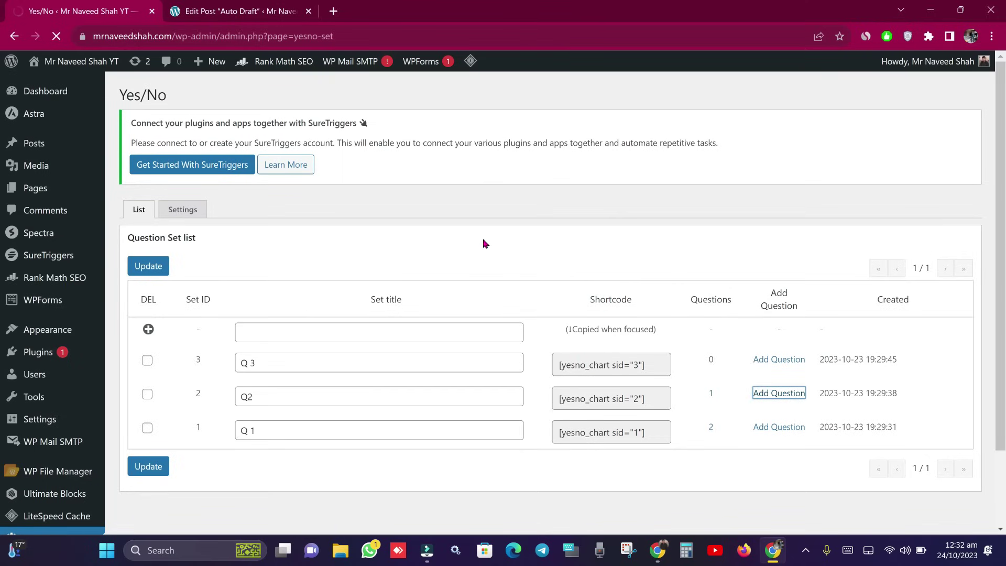
click(343, 309)
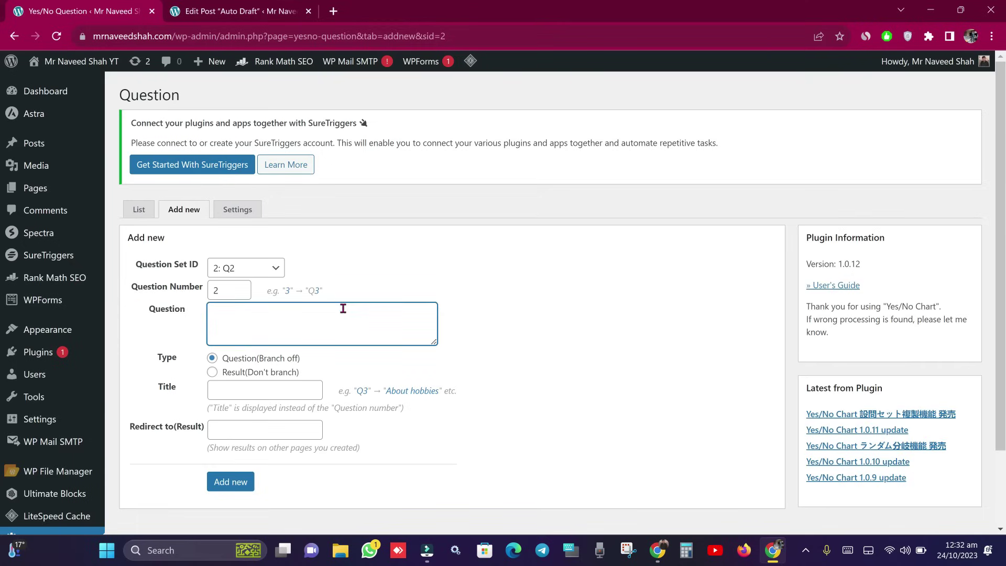
right_click(343, 316)
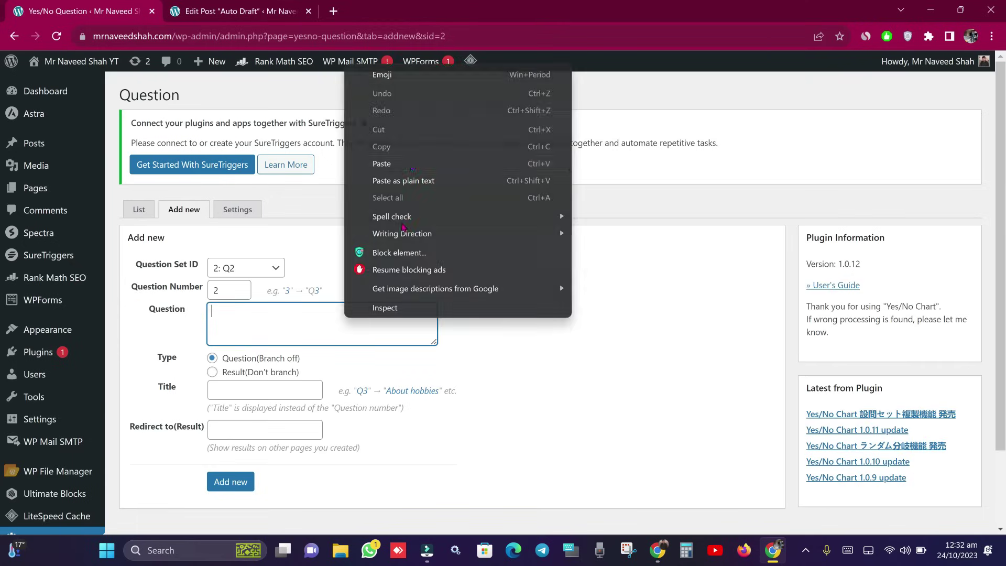
click(366, 134)
Set the title to "Is Babar Azam No 1 ODI Player?" and the redirect to "/", and add the HomePage question to set Q2
click(269, 386)
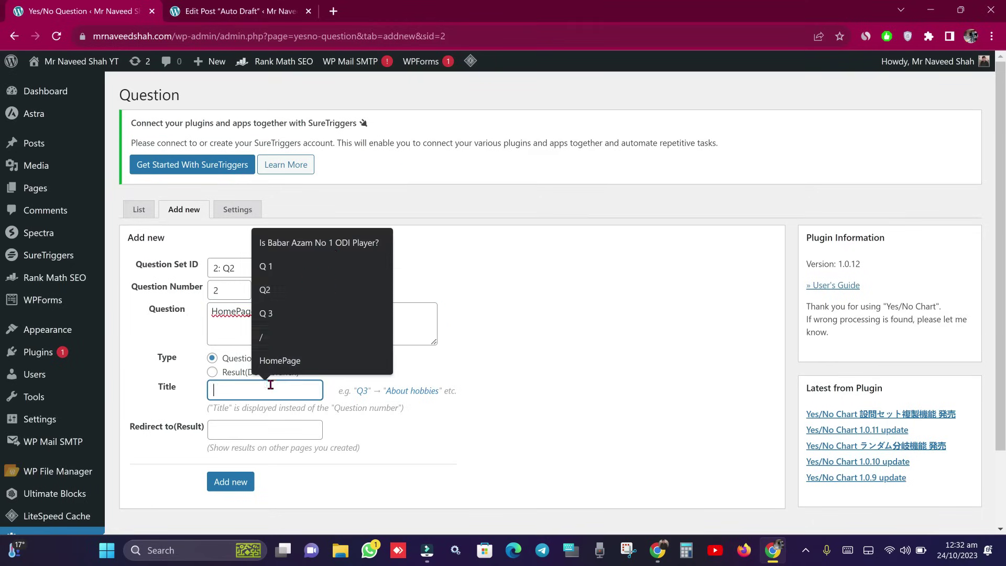
click(299, 243)
click(285, 422)
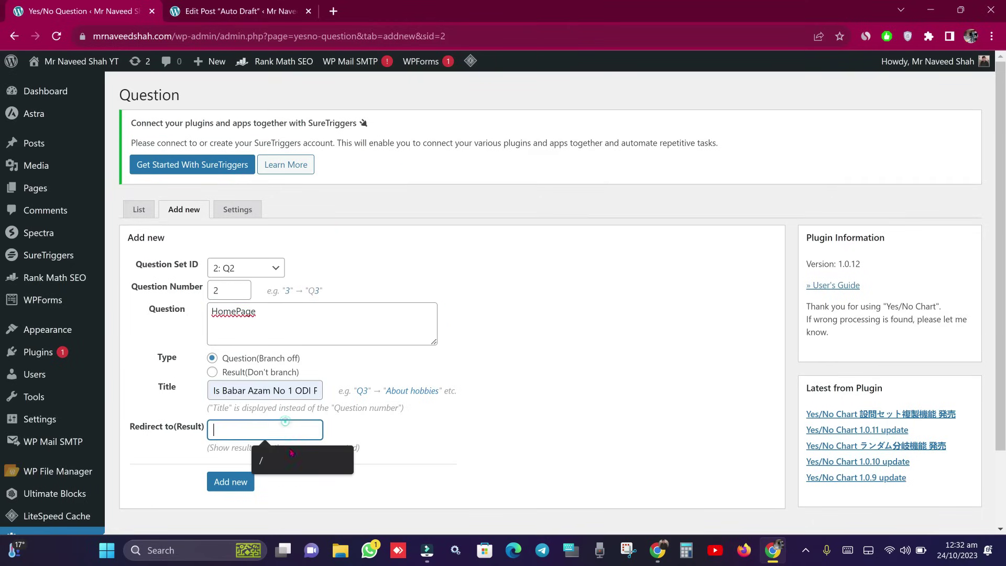
click(291, 458)
key(Tab)
key(Return)
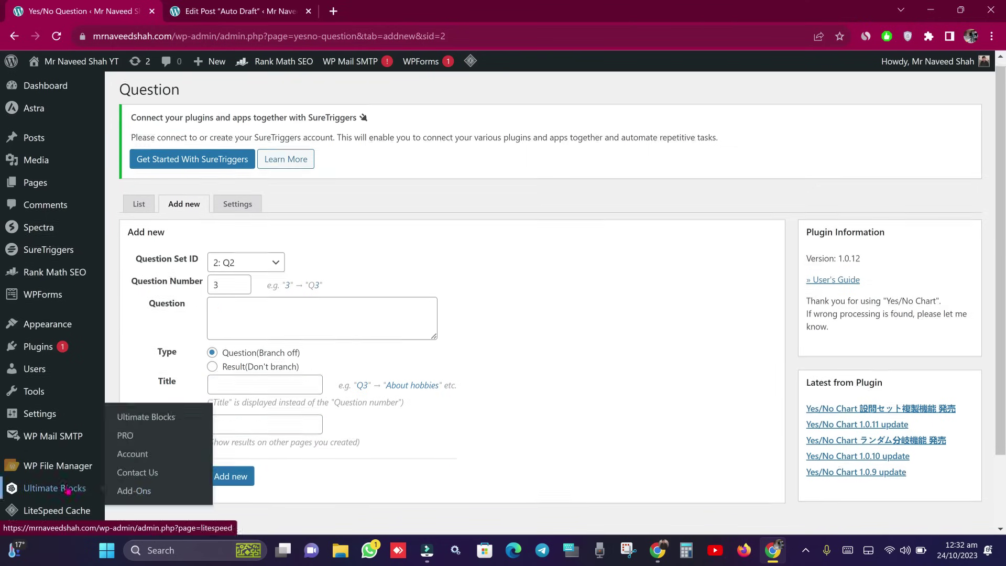
Start a new question in set Q 3 with the text "q3" and the title "Is Babar Azam No 1 ODI Player?"
scroll(71, 487, down, 2)
click(46, 471)
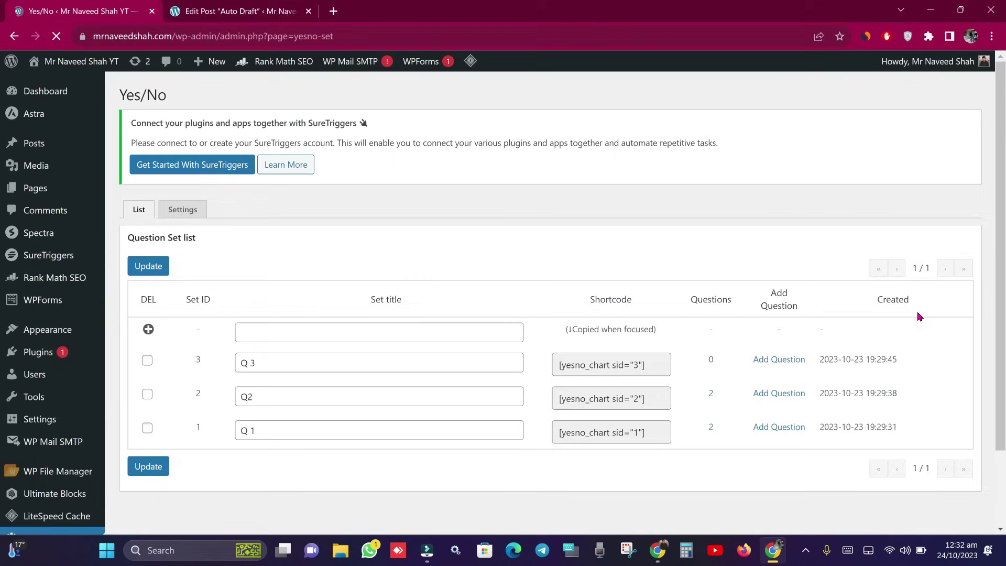
click(779, 359)
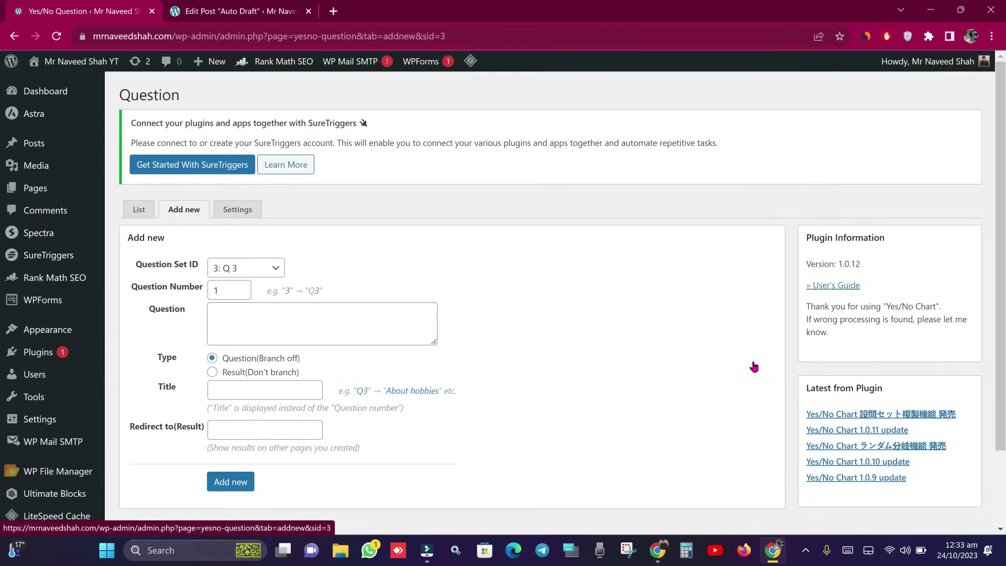
click(283, 305)
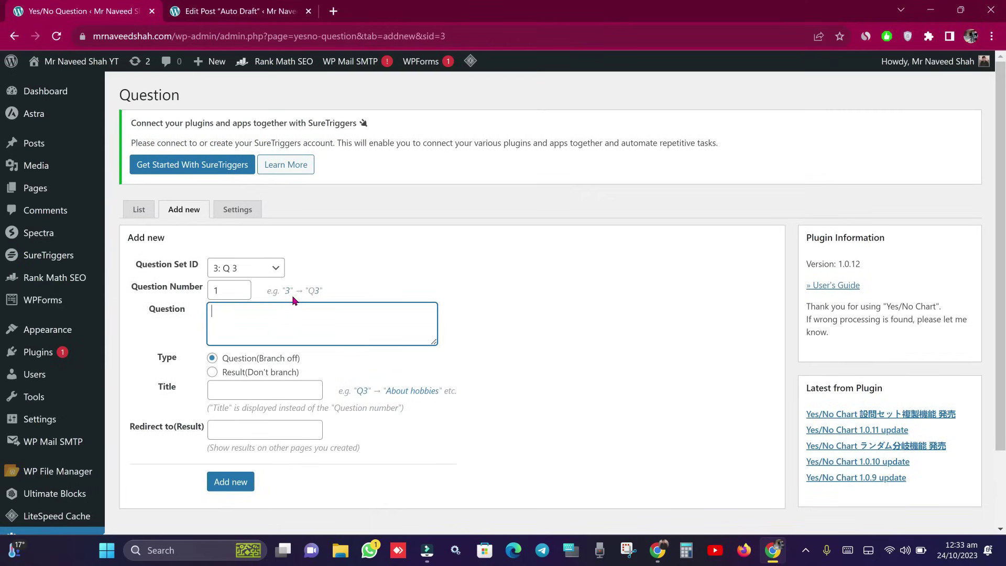
text(q3)
click(270, 390)
click(303, 244)
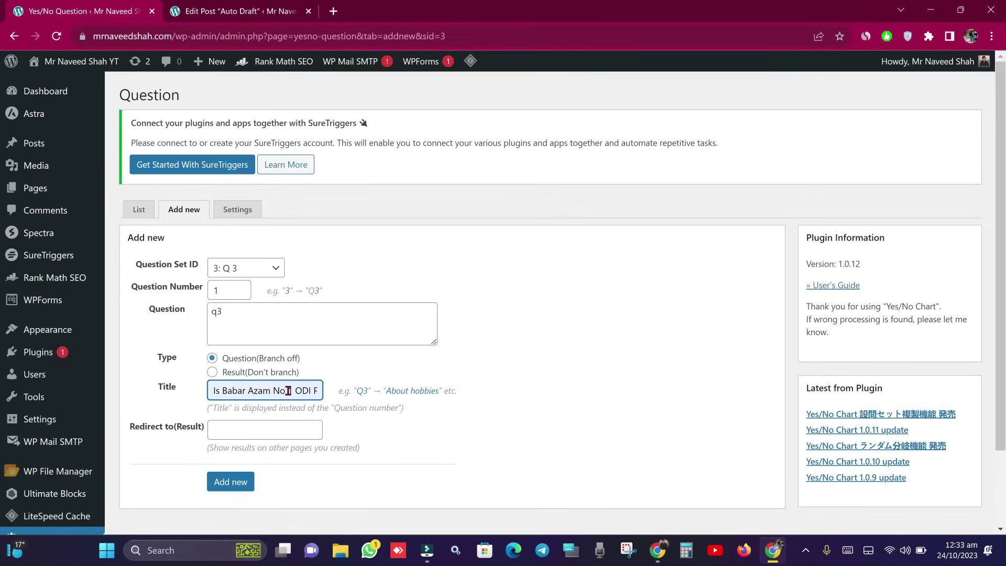
Compare with the question and answer options in the published quiz, and add the q3 question to set Q 3 without a redirect
key(alt+Tab)
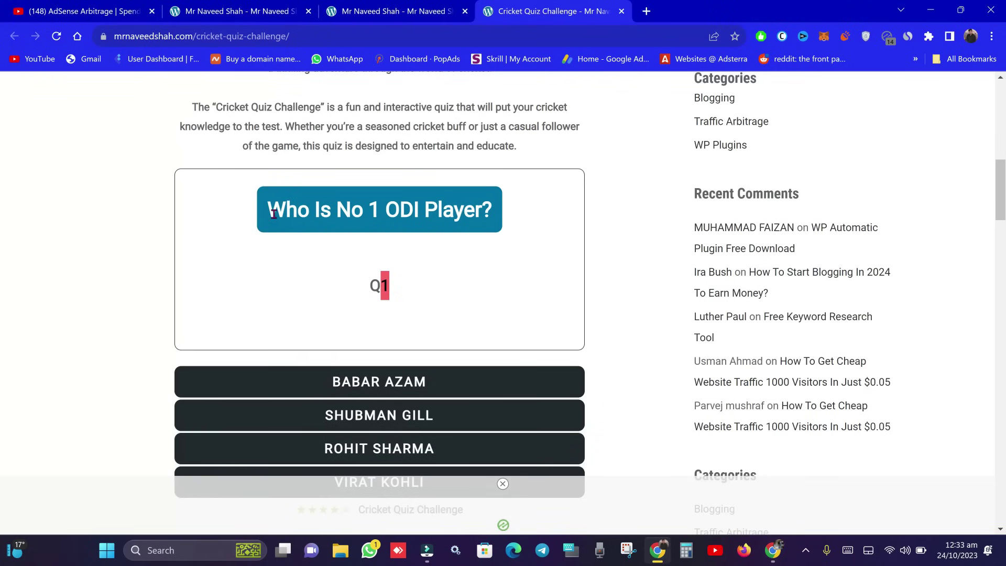
scroll(454, 336, down, 1)
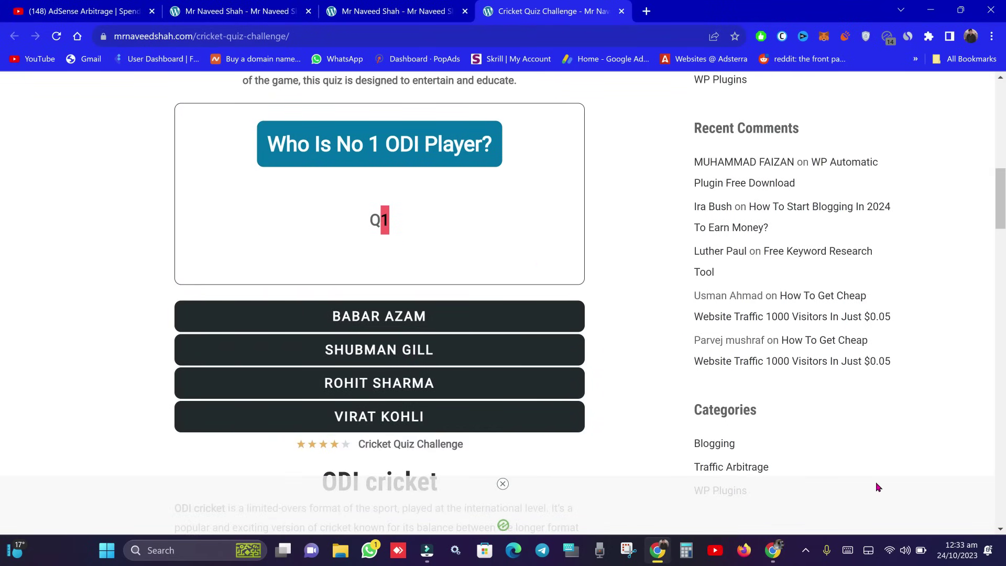
key(alt+Tab)
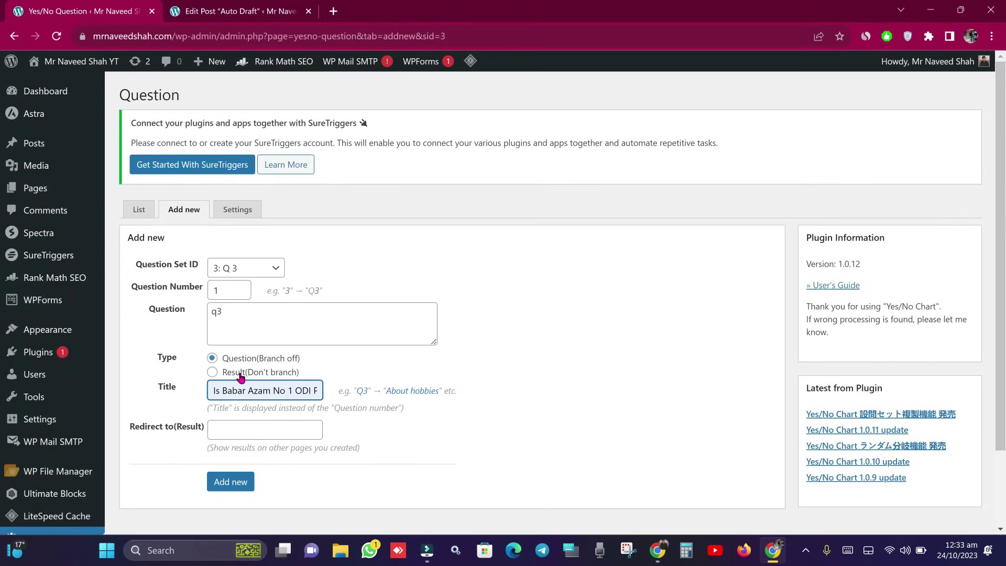
click(247, 433)
click(495, 415)
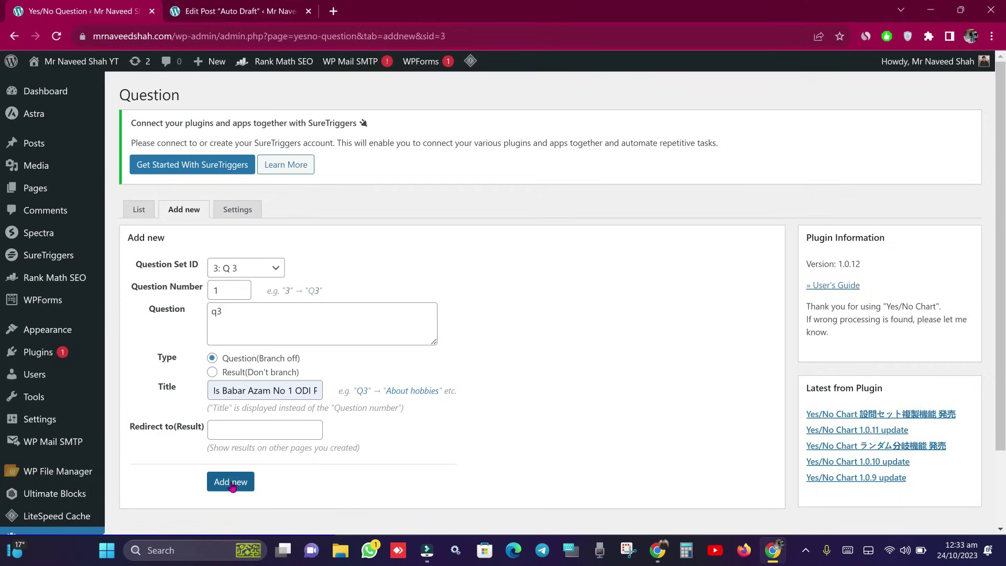
click(231, 484)
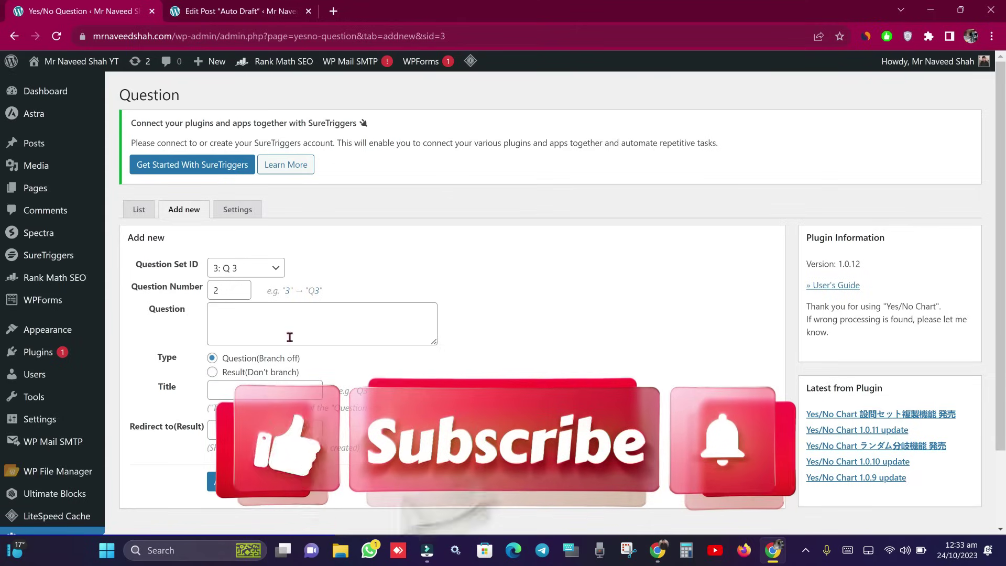
Add a second question to set Q 3 with "HomePage" as text and title and "/" as the redirect
click(240, 333)
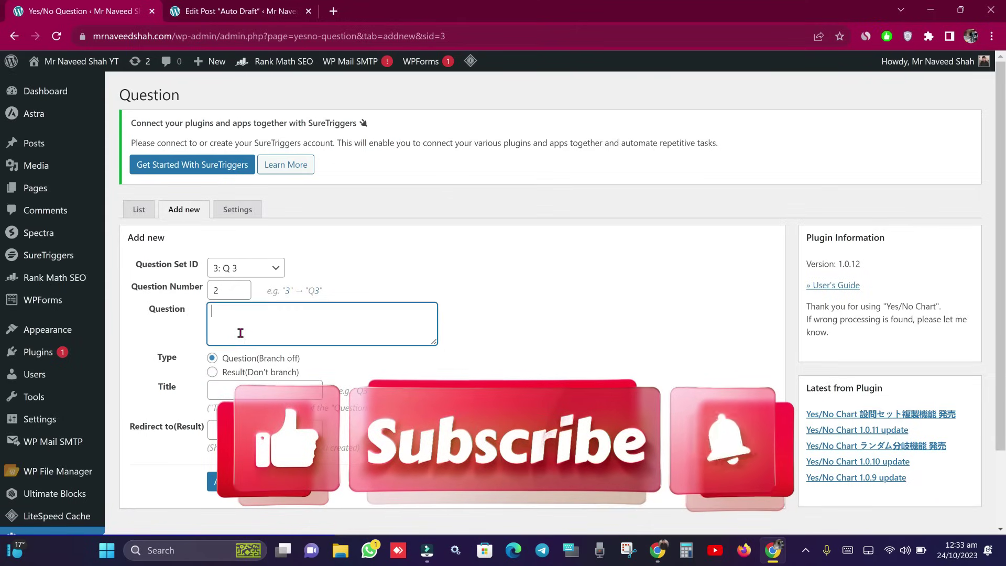
right_click(239, 343)
click(315, 179)
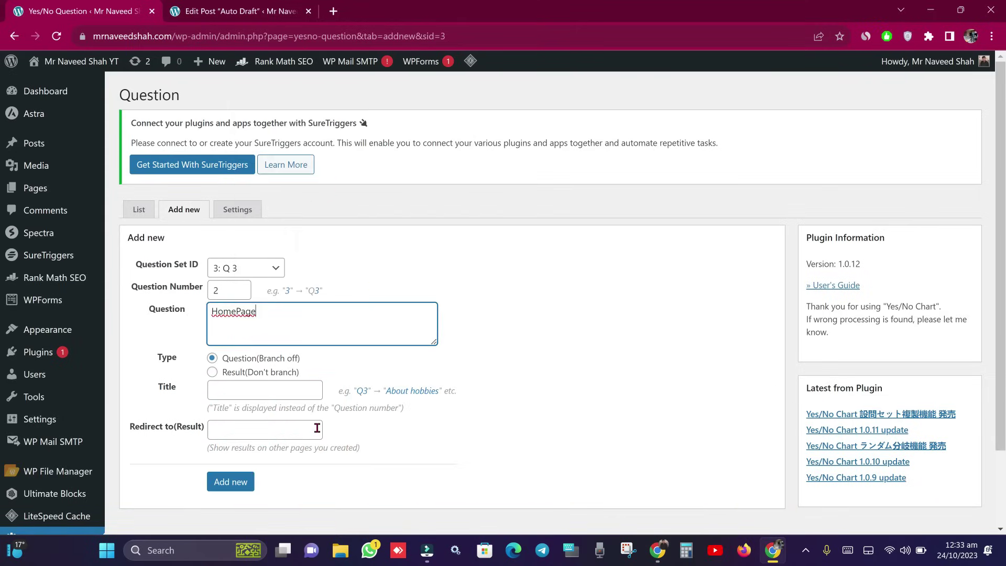
click(262, 385)
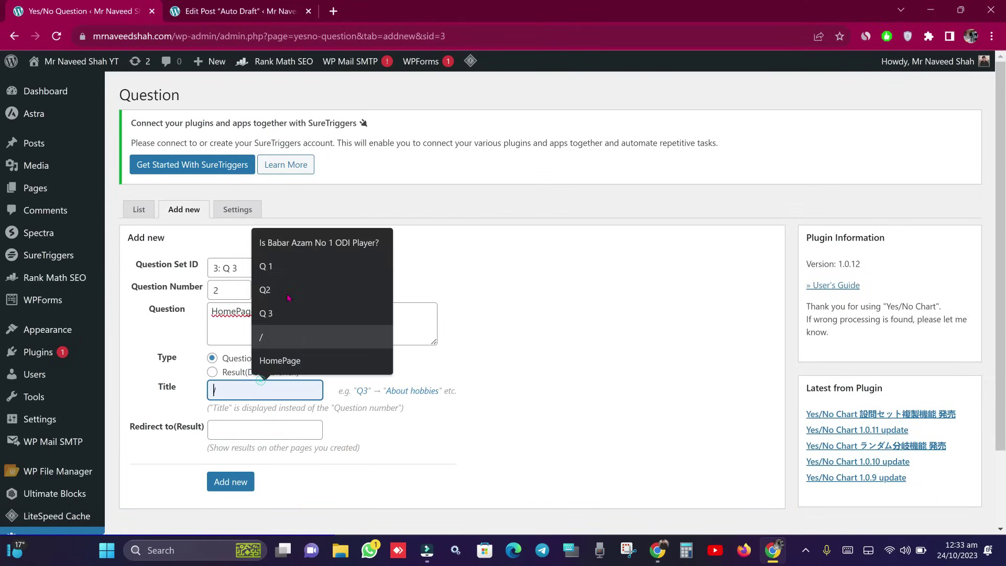
click(293, 360)
click(263, 427)
click(264, 452)
click(230, 482)
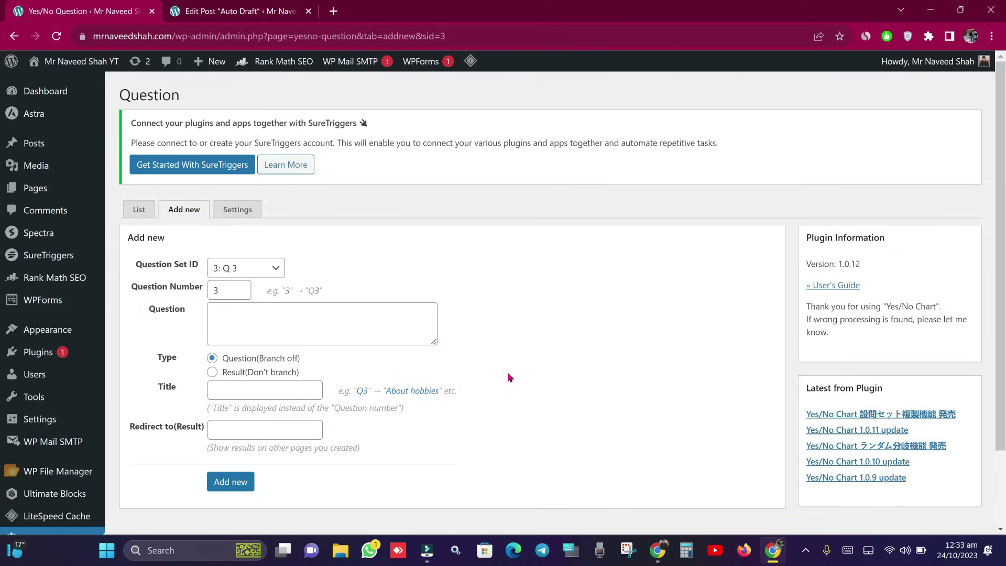
Check the number of questions in each set in the question set list, and open the plugin's question list
scroll(509, 377, down, 2)
click(49, 473)
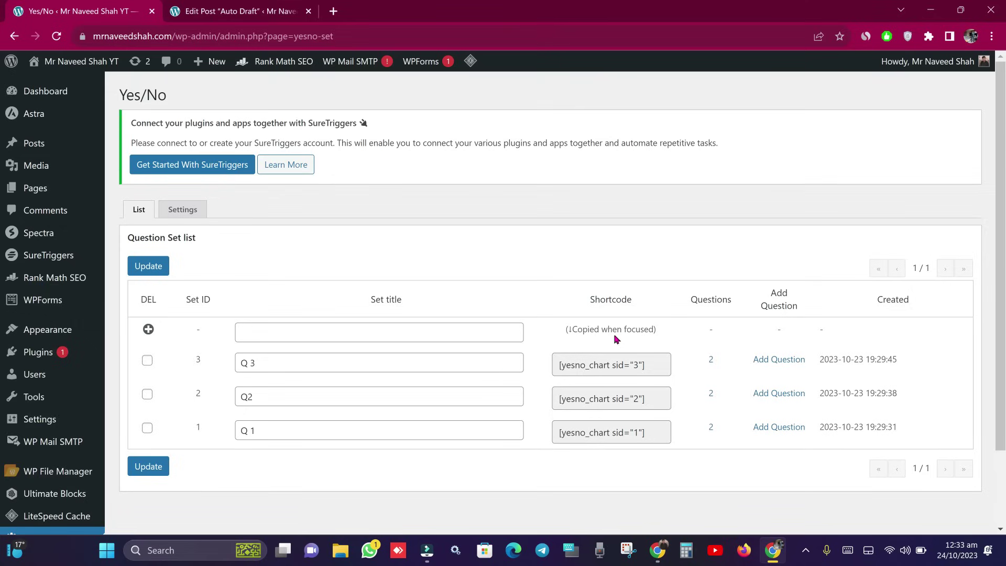
click(719, 430)
click(704, 450)
scroll(237, 495, down, 2)
click(42, 491)
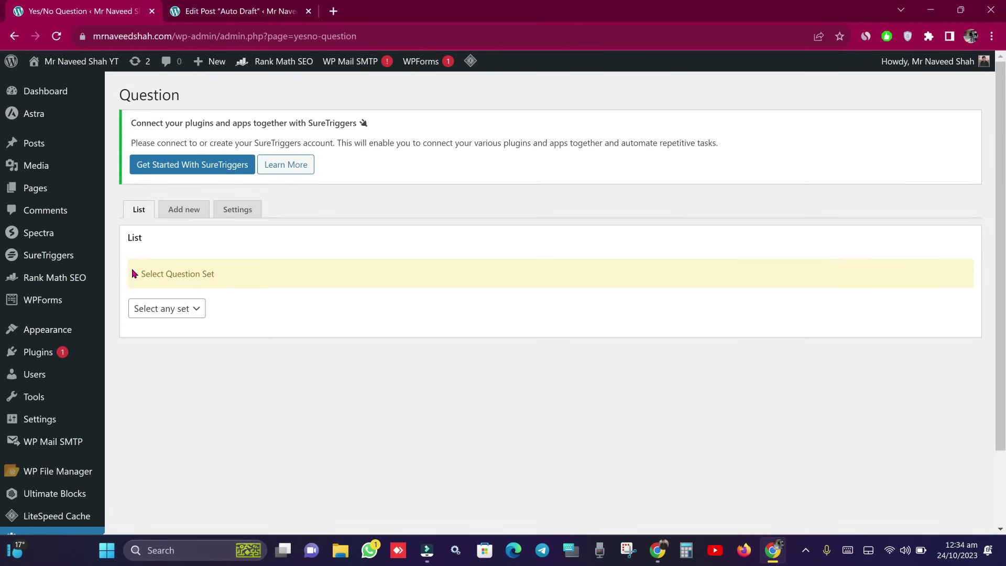
List the questions that belong to question set Q 1
drag(140, 273, 223, 273)
scroll(222, 273, down, 2)
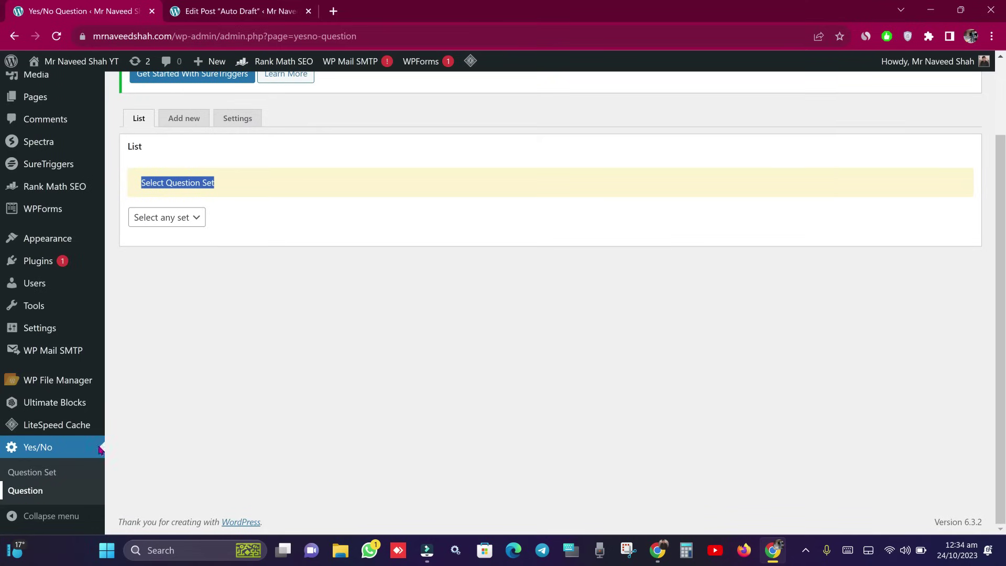
click(189, 297)
click(193, 218)
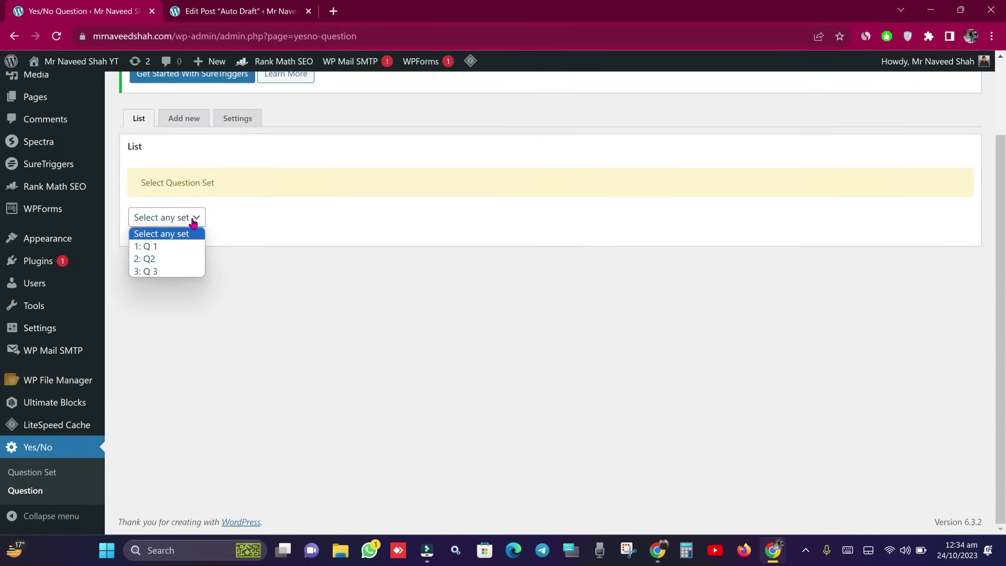
click(186, 250)
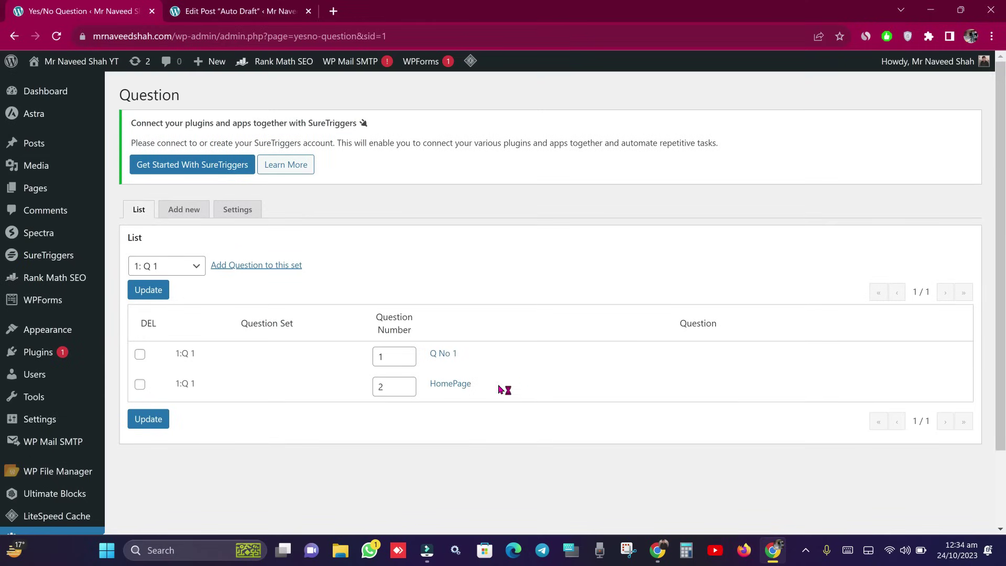
Open the "Q No 1" question of set Q 1 for editing and review its title and answer choices
drag(464, 395, 436, 390)
click(449, 417)
drag(446, 357, 431, 354)
click(482, 393)
drag(485, 389, 426, 386)
click(497, 381)
click(449, 358)
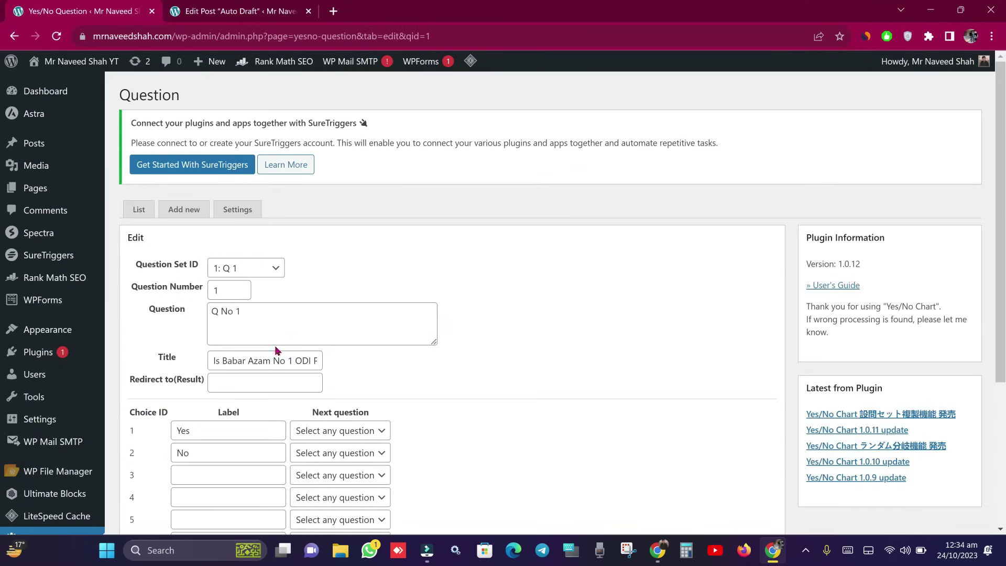
scroll(277, 350, down, 1)
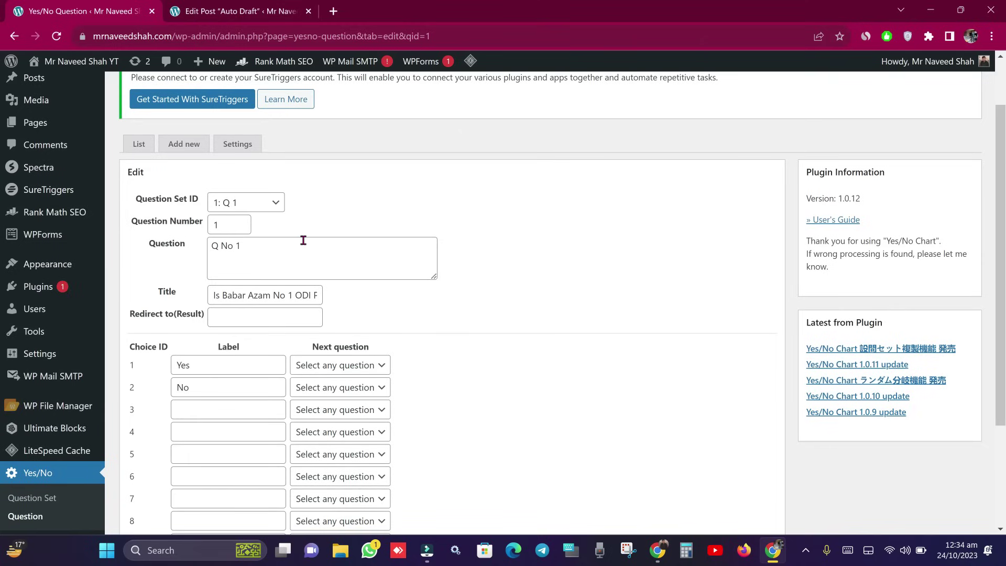
scroll(303, 239, down, 2)
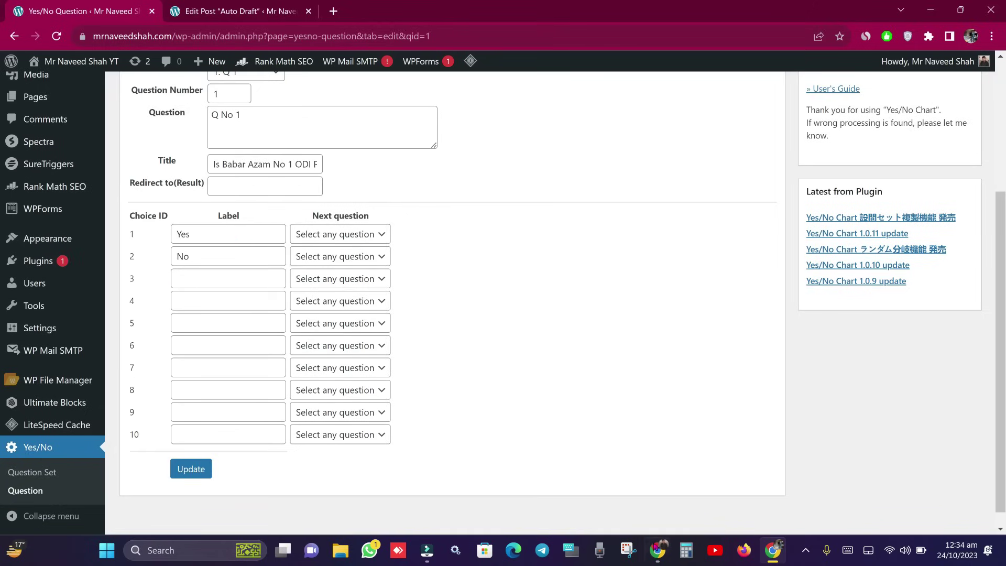
Examine the question title and answer buttons in the published Cricket Quiz Challenge post, and return to the question being edited
key(alt+Tab)
key(ctrl+shift+Tab)
key(ctrl+shift+Tab)
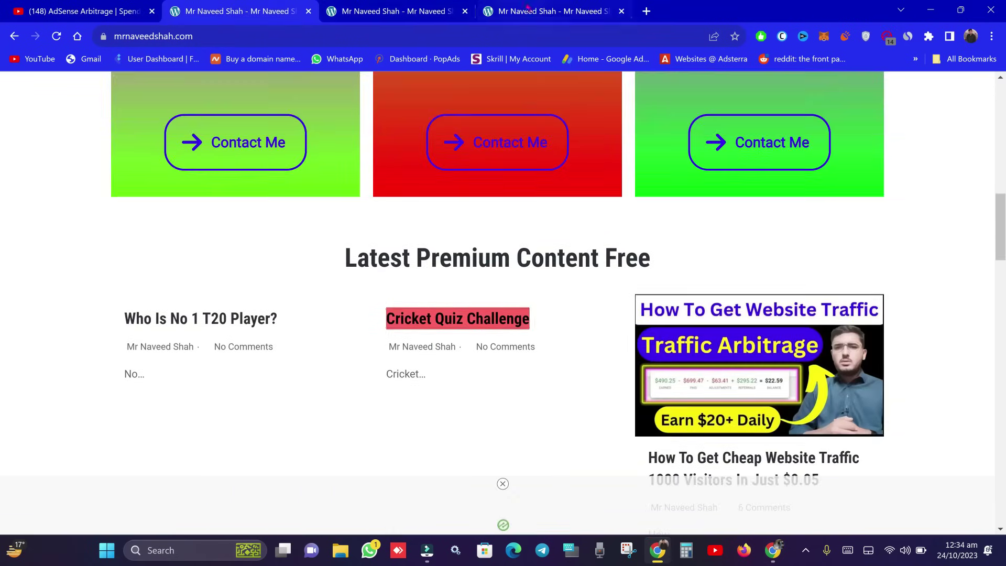
key(ctrl+Tab)
key(ctrl+Tab)
scroll(99, 88, down, 5)
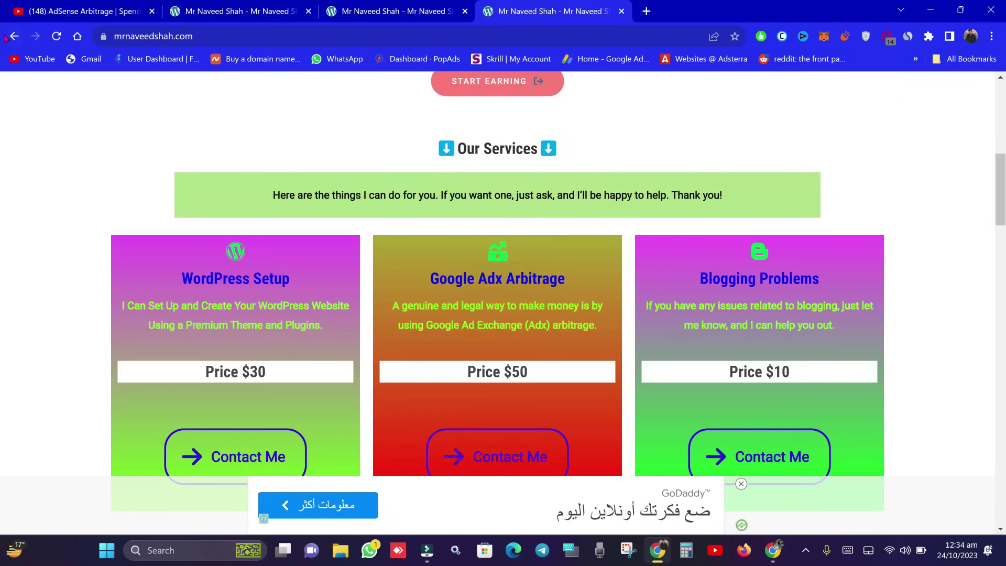
click(14, 36)
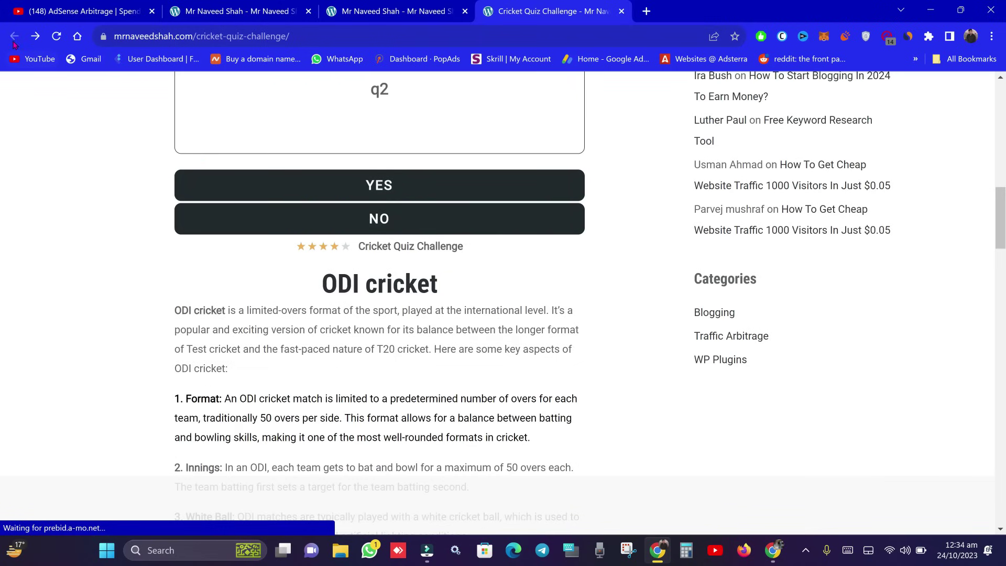
scroll(442, 264, up, 3)
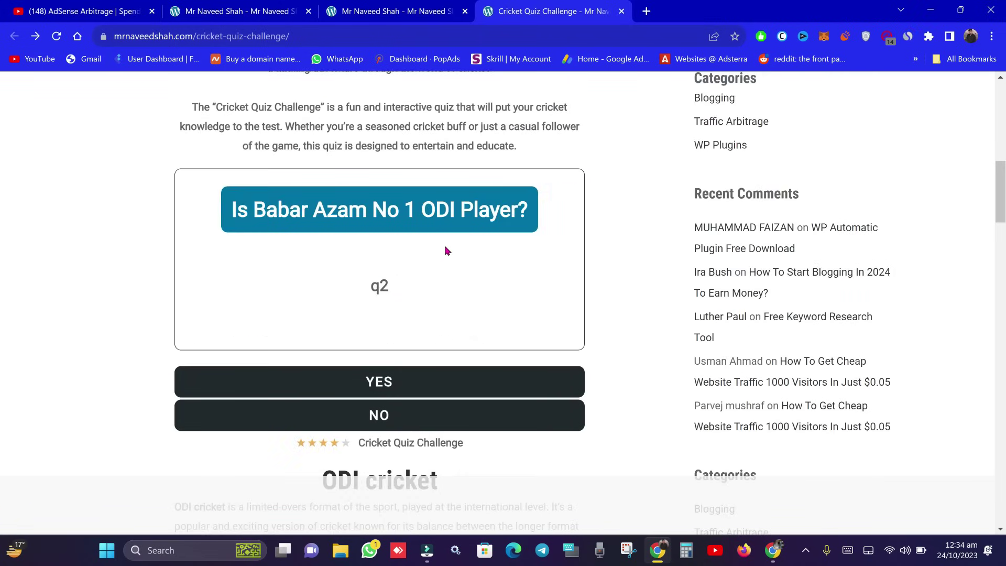
scroll(440, 262, down, 1)
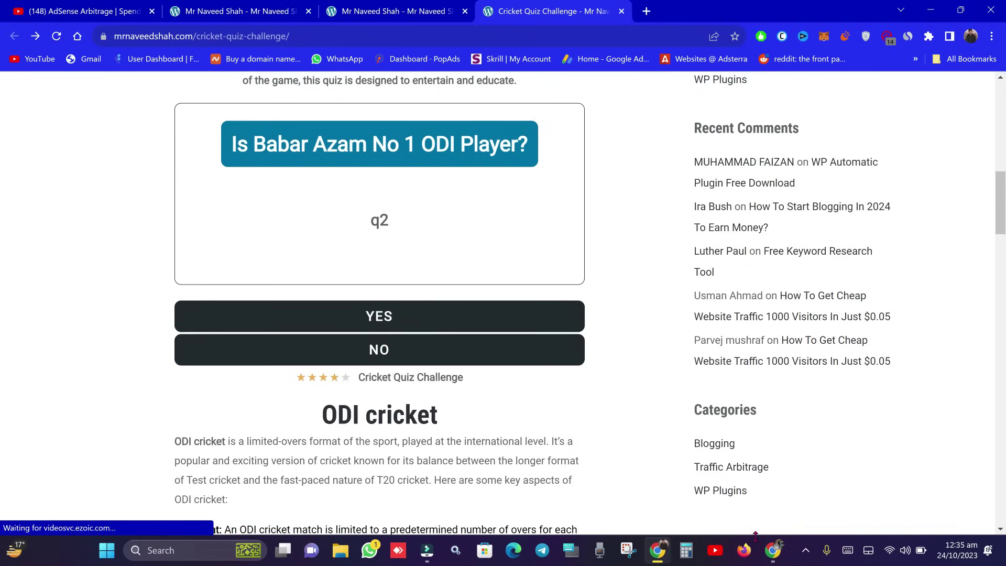
click(774, 557)
Review the Q No 1 label and title, and search Google for "who is no 1 odi player" in a new tab
double_click(232, 234)
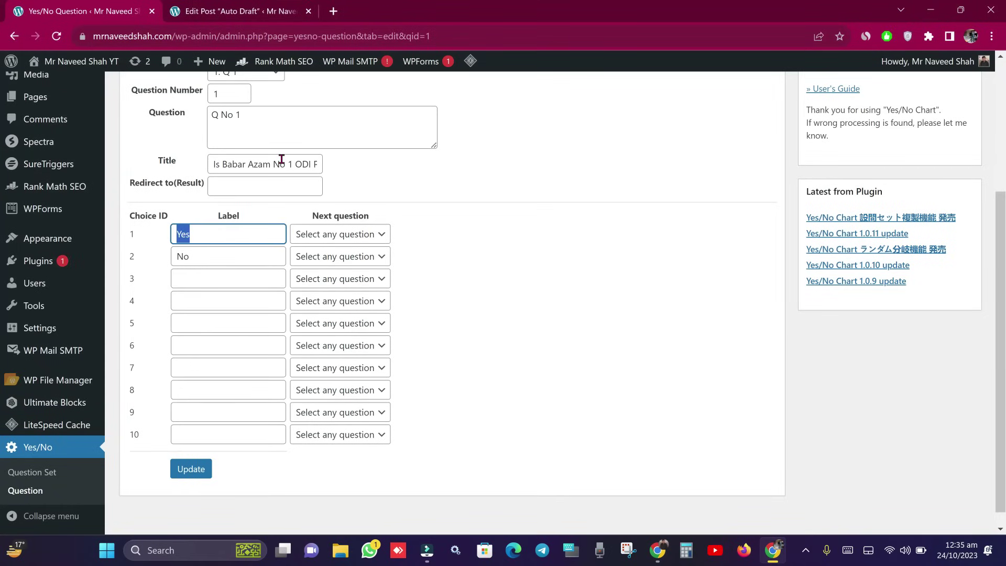
drag(213, 163, 336, 170)
drag(257, 170, 334, 164)
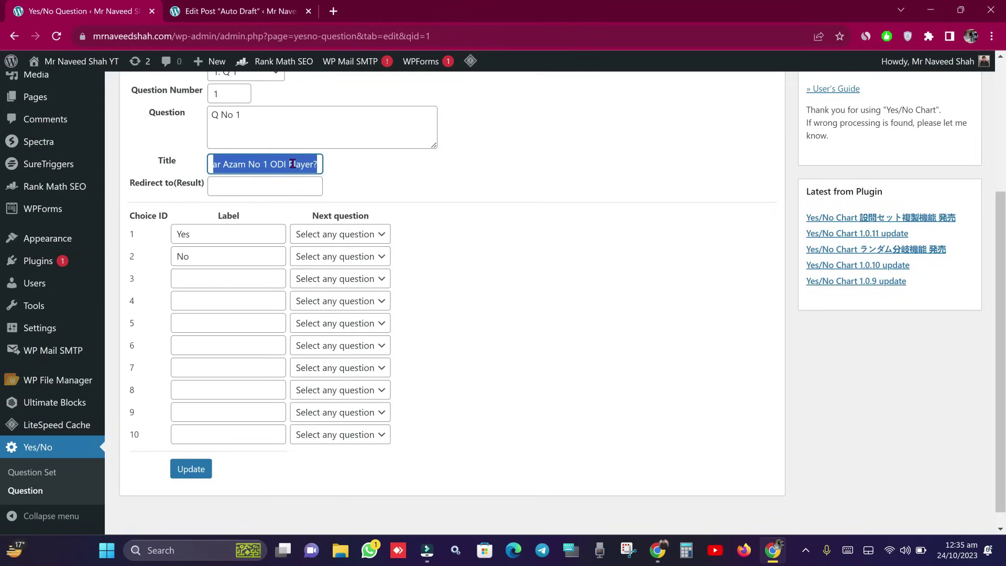
click(333, 11)
text(qh)
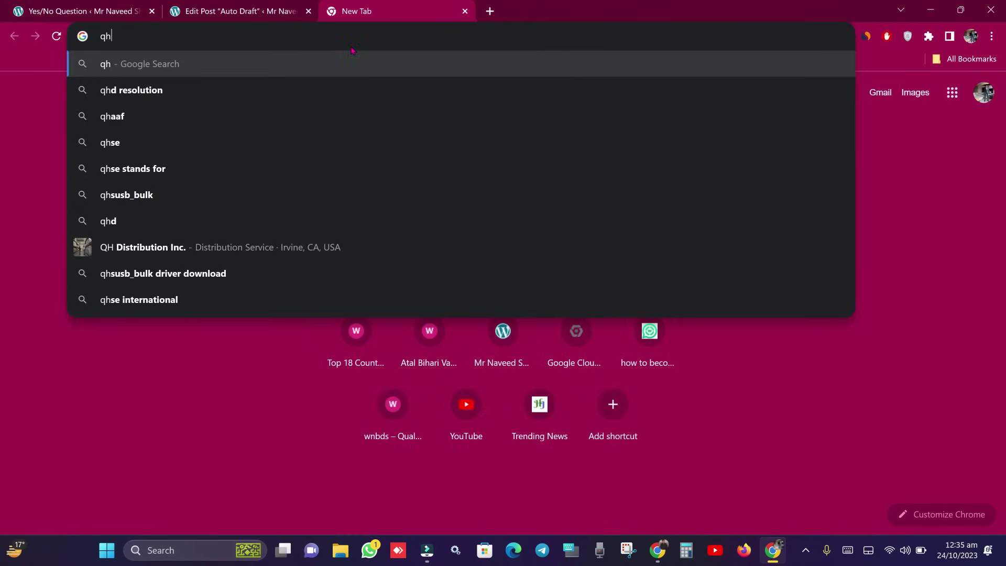
key(BackSpace)
key(BackSpace)
text(w)
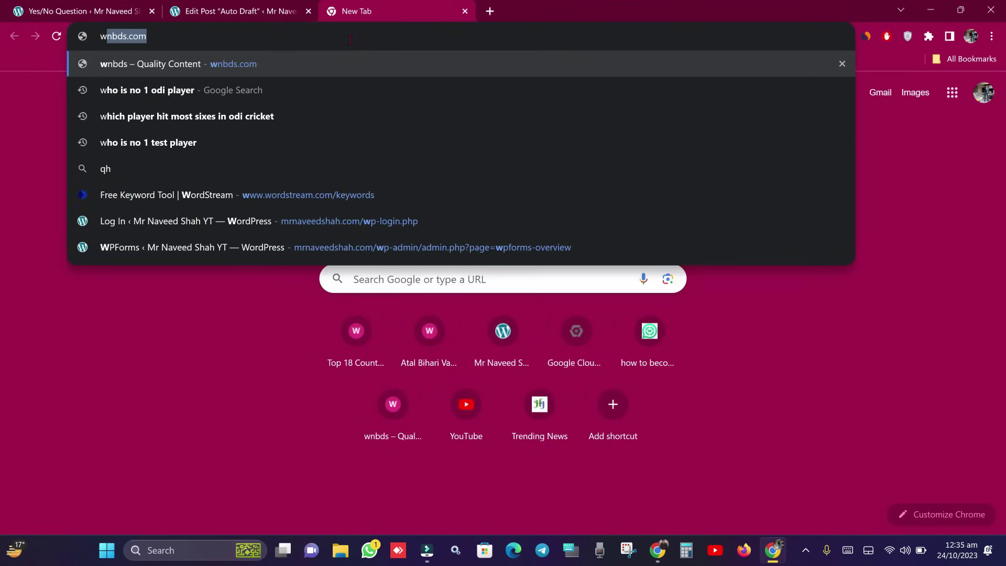
text(ho)
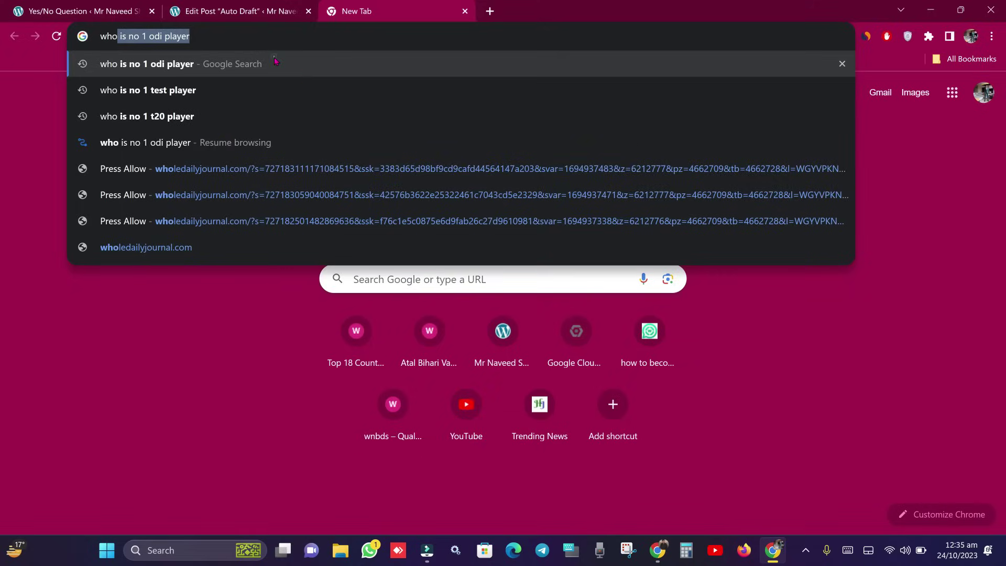
click(275, 61)
Copy the search phrase and set the title of Q No 1 to "who is no 1 odi player"
double_click(251, 81)
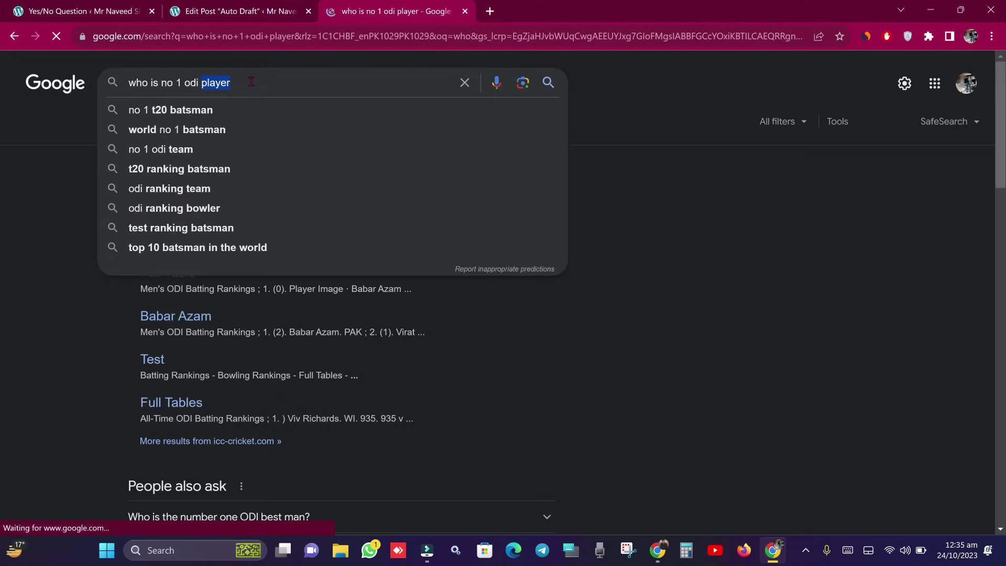
key(ctrl+a)
right_click(252, 82)
click(294, 128)
key(ctrl+Page_Up)
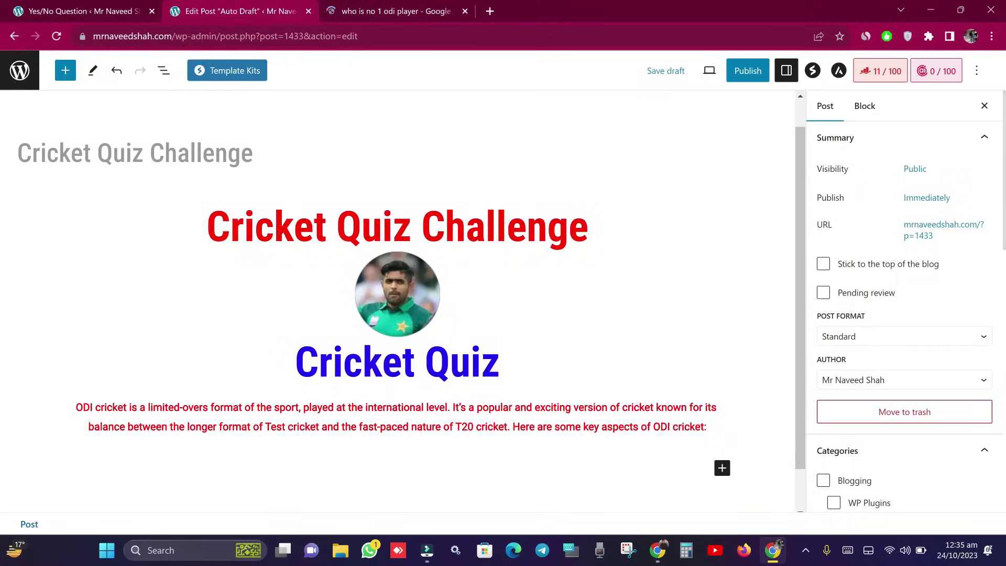
key(ctrl+Page_Up)
right_click(251, 160)
click(288, 222)
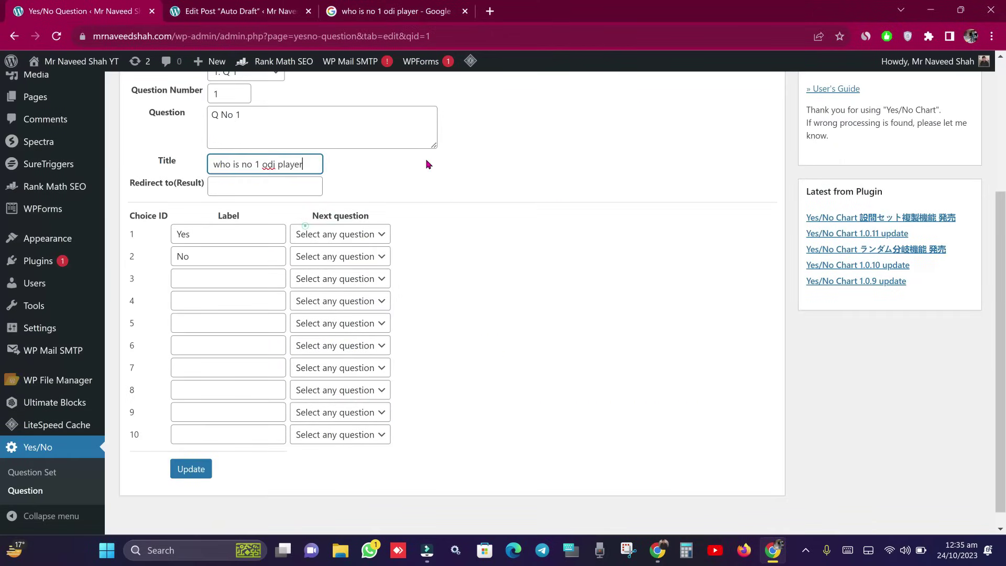
click(423, 170)
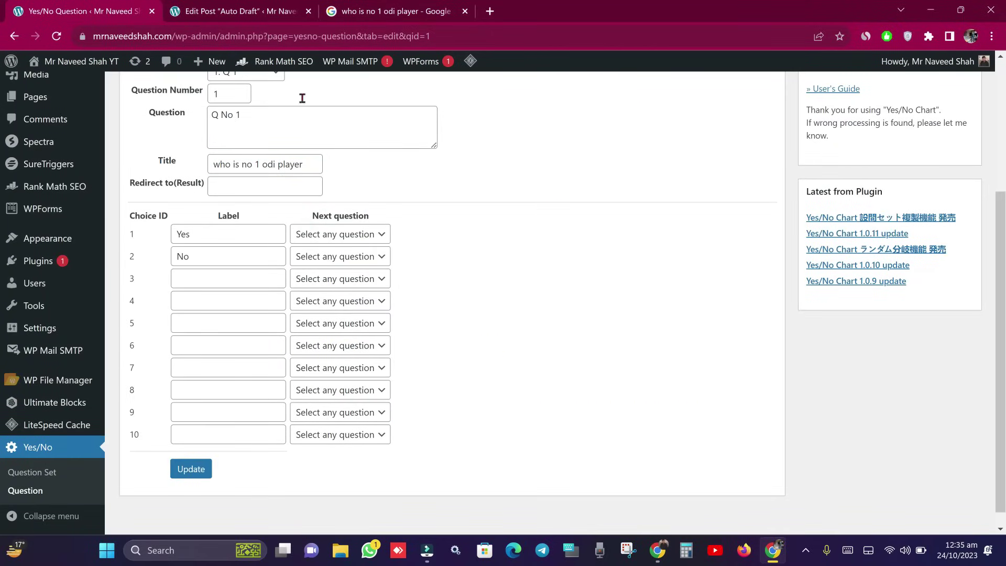
Open the ICC Men's ODI Player Rankings from the search results and copy the name "Shubman Gill" from the batting list
key(ctrl+Page_Up)
click(212, 218)
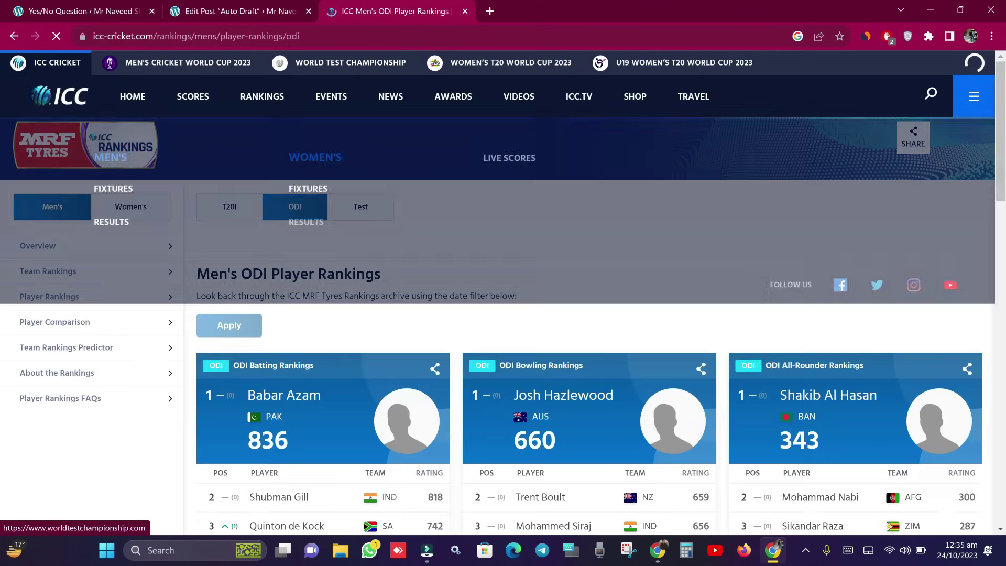
scroll(373, 272, down, 3)
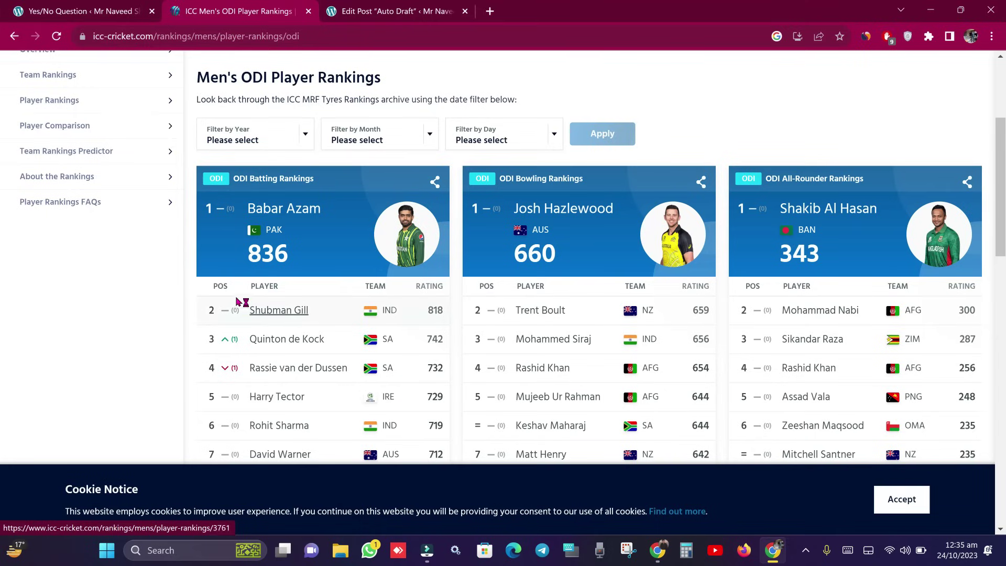
drag(248, 309, 298, 319)
right_click(298, 319)
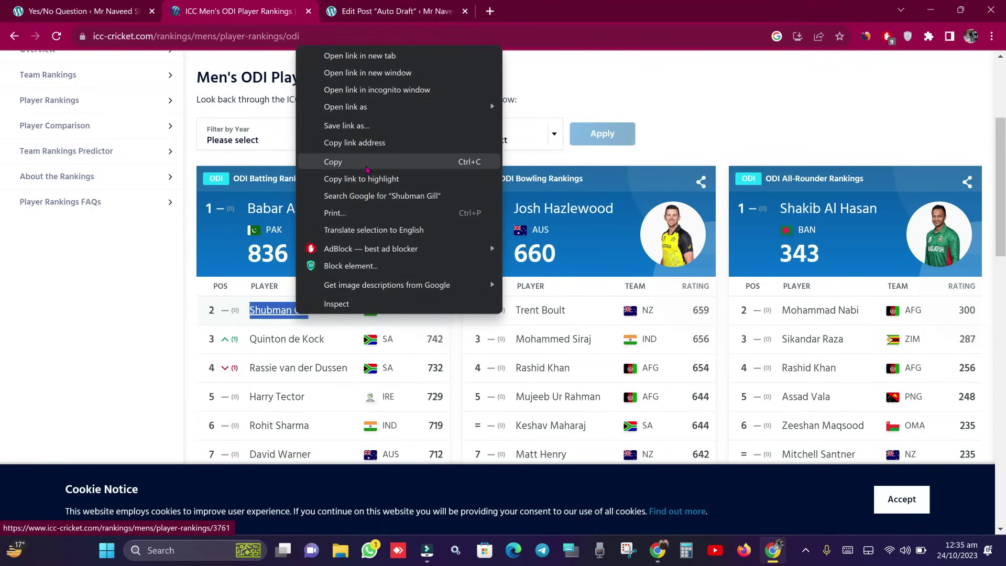
click(366, 161)
Set the labels of choices 1, 2 and 3 in Q No 1 to "Shubman Gill"
click(79, 11)
click(215, 233)
double_click(216, 235)
right_click(217, 239)
click(270, 301)
double_click(217, 262)
right_click(212, 259)
click(247, 328)
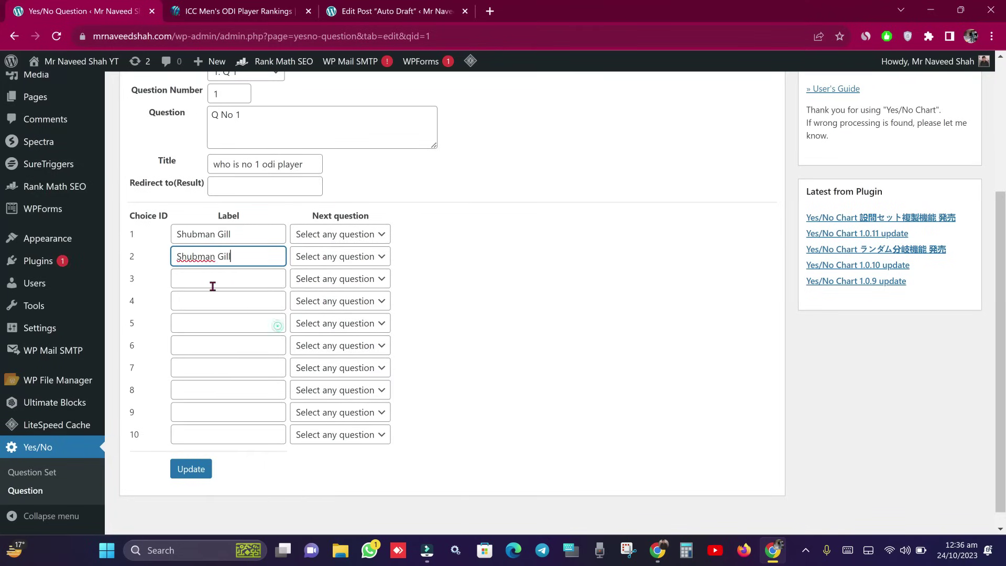
click(212, 283)
right_click(212, 284)
click(251, 134)
Copy the "Babar Azam" entry from the ODI batting rankings and paste it as the label of choice 4
key(ctrl+Tab)
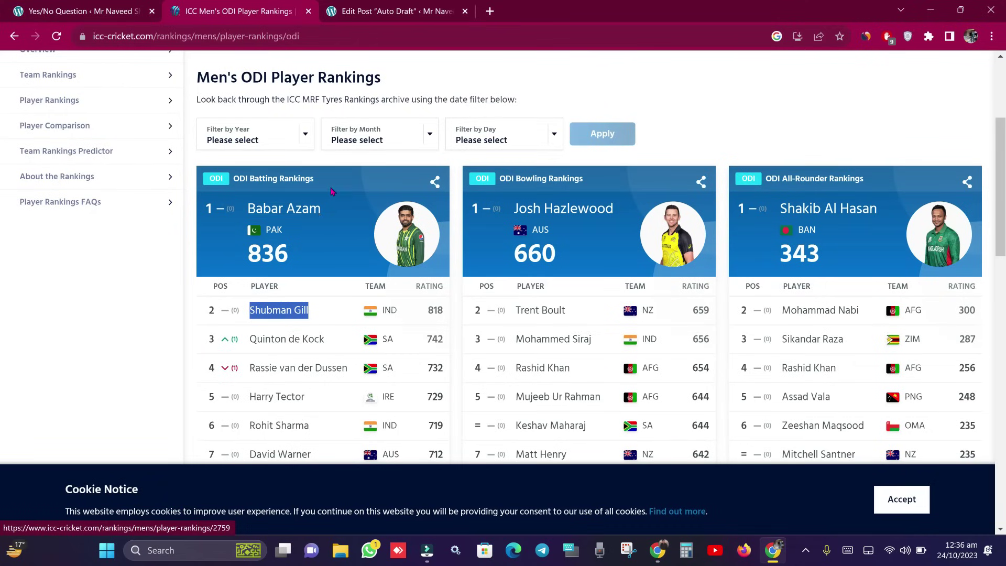
triple_click(324, 204)
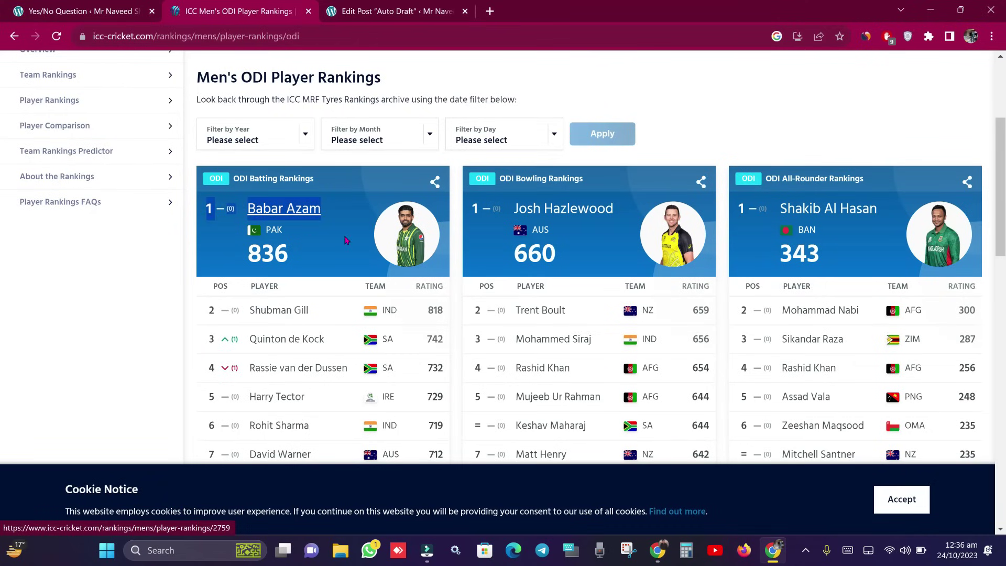
right_click(312, 211)
click(340, 329)
key(ctrl+shift+Tab)
click(212, 308)
right_click(209, 313)
click(189, 303)
right_click(189, 304)
click(244, 146)
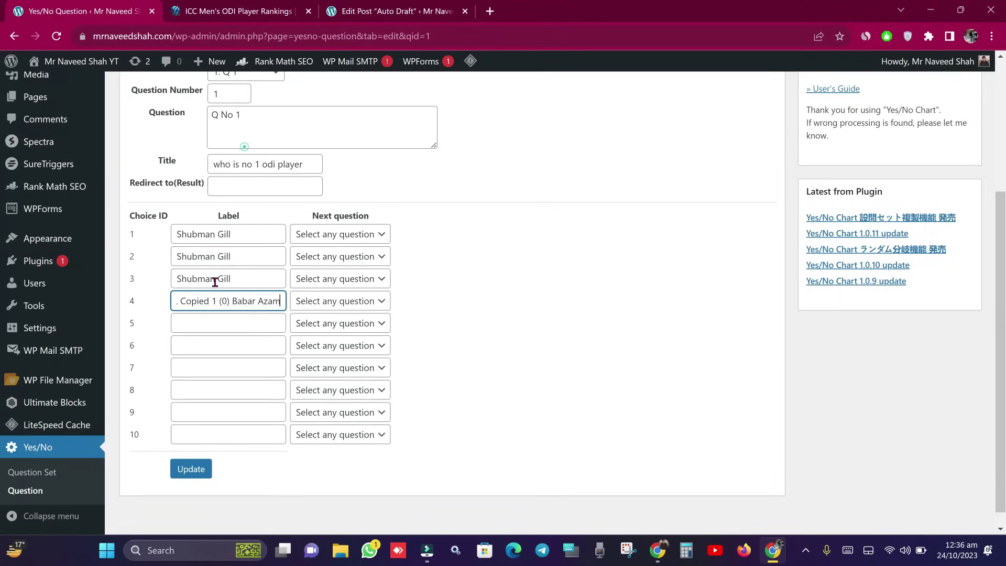
Remove the extra text before the name so that the choice 4 label reads "Babar Azam"
key(Home)
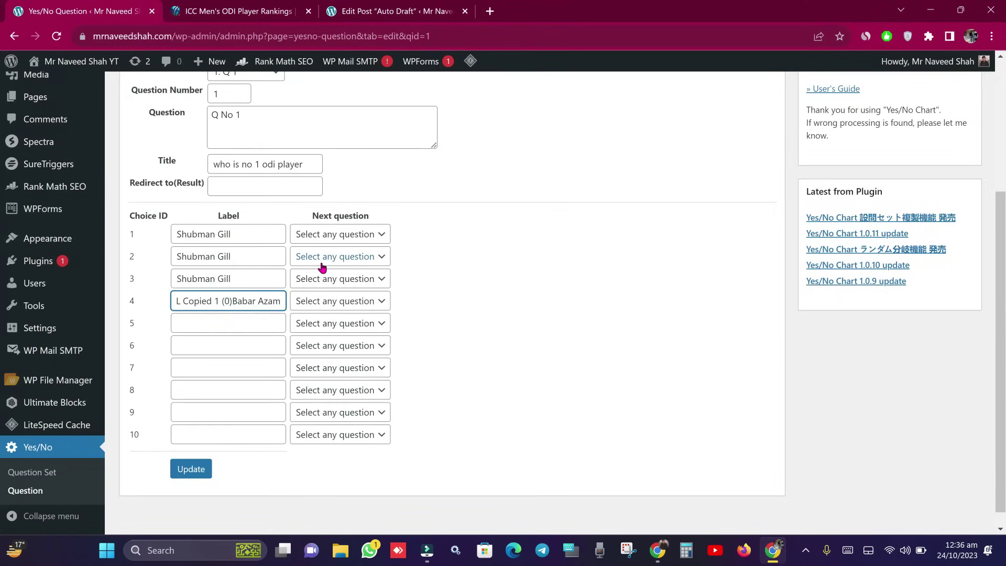
key(BackSpace)
key(BackSpace)
key(BackSpace)
key(BackSpace)
key(BackSpace)
key(BackSpace)
key(BackSpace)
key(BackSpace)
key(BackSpace)
key(BackSpace)
key(BackSpace)
key(BackSpace)
key(BackSpace)
key(BackSpace)
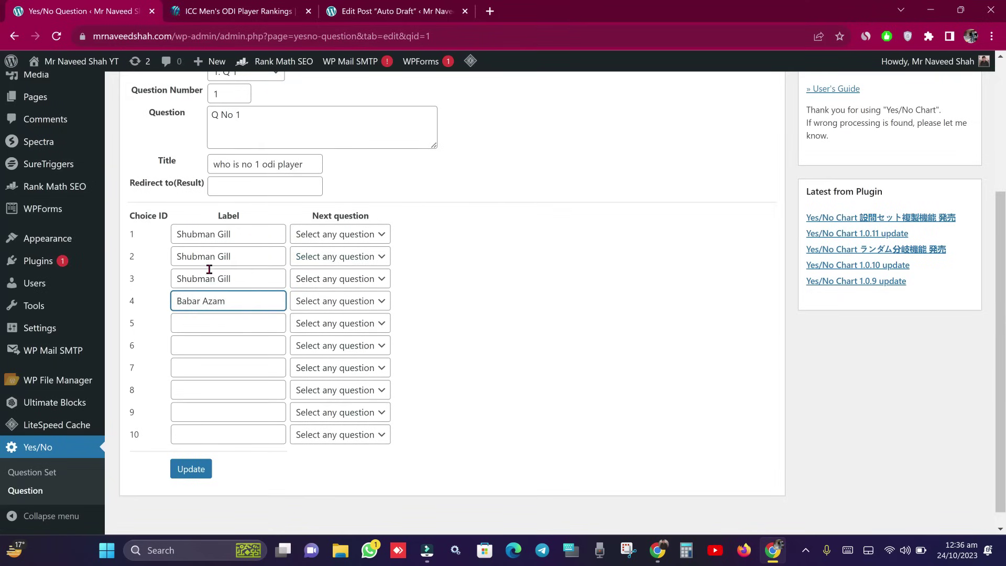
click(543, 287)
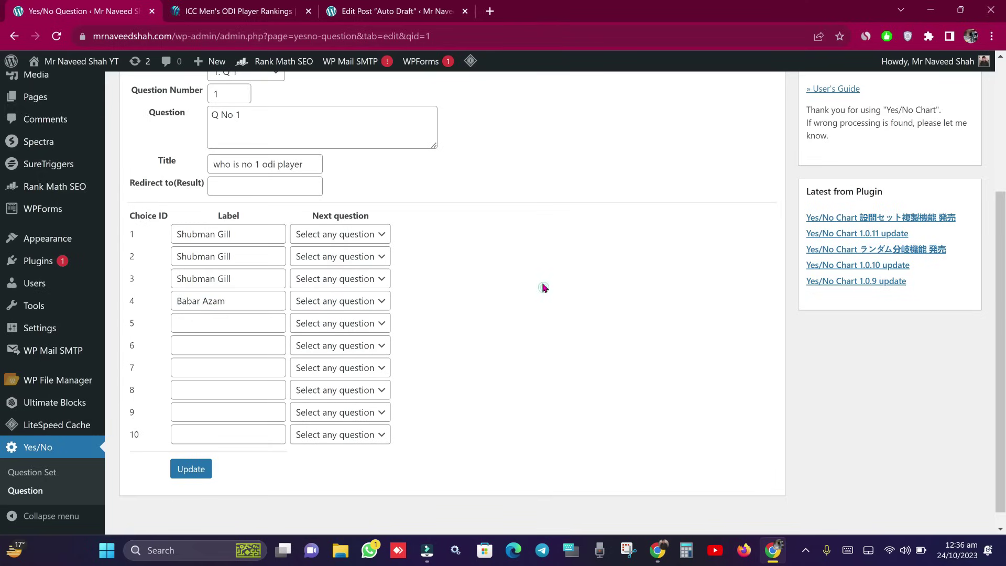
Compare the answer buttons in the published quiz with the "Babar Azam" choice in the edited question
click(658, 550)
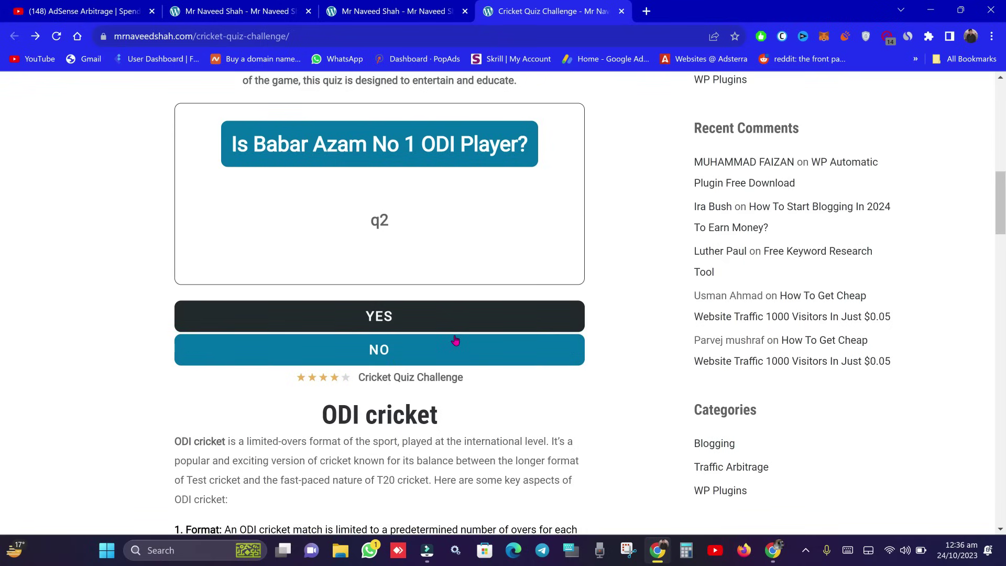
click(772, 550)
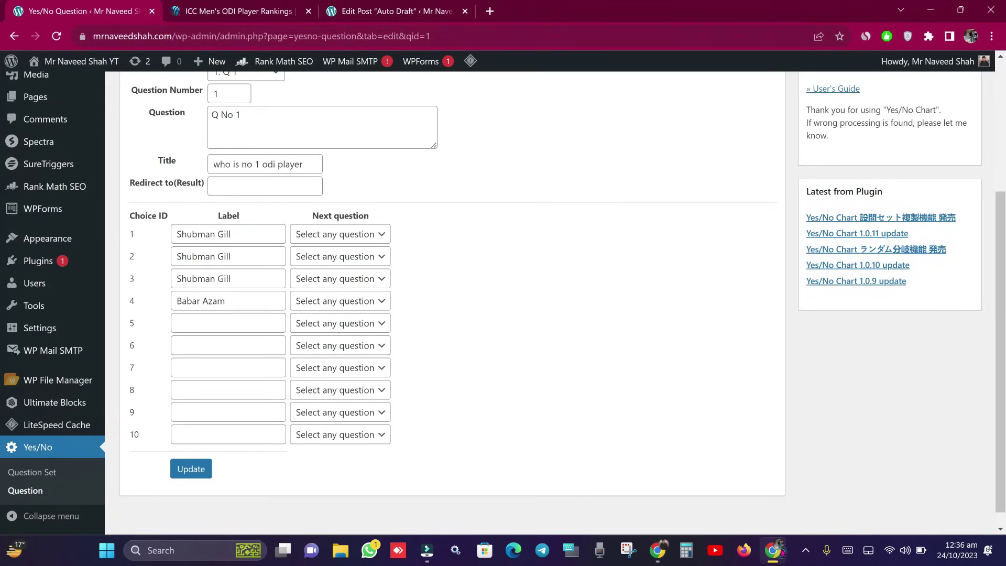
click(243, 296)
key(ctrl+a)
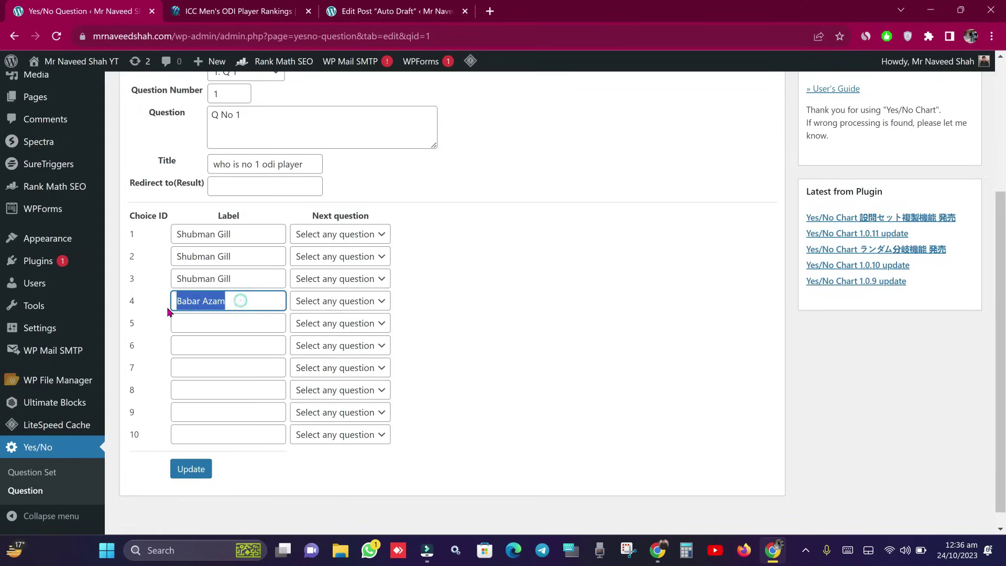
click(612, 325)
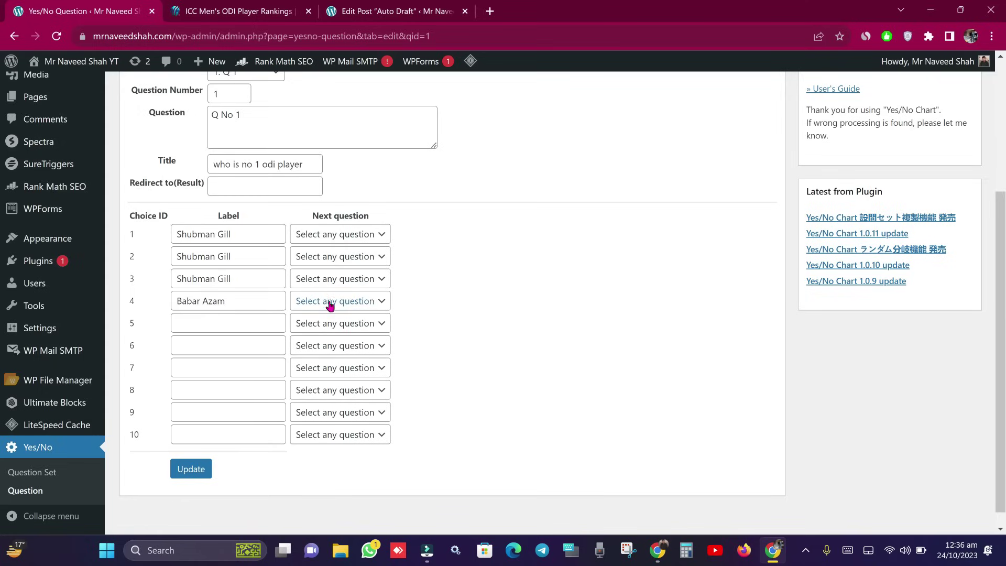
Set the next question of choice 4, "Babar Azam", to "1: Q No 1"
drag(311, 216, 380, 212)
click(467, 265)
drag(179, 300, 245, 299)
click(303, 307)
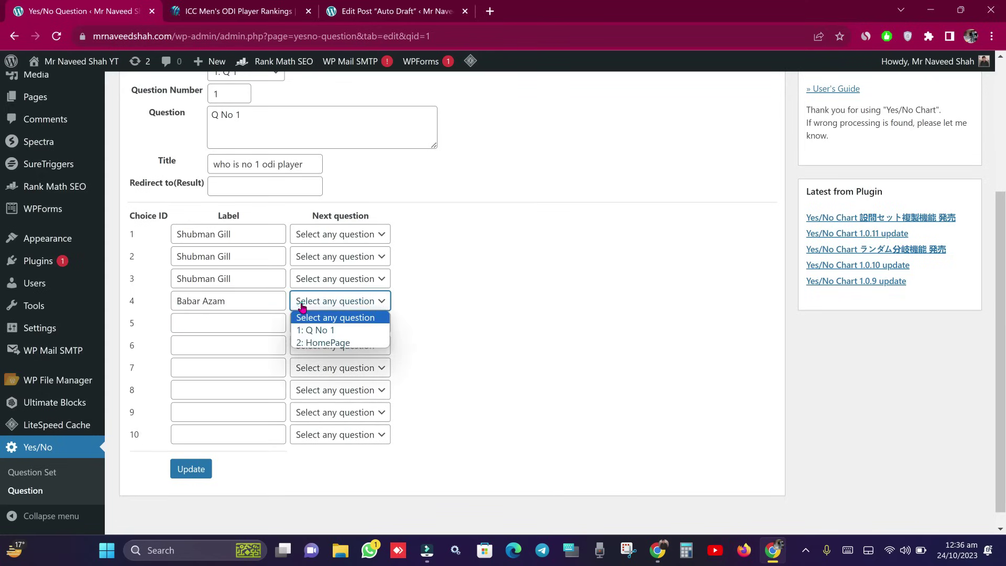
click(350, 332)
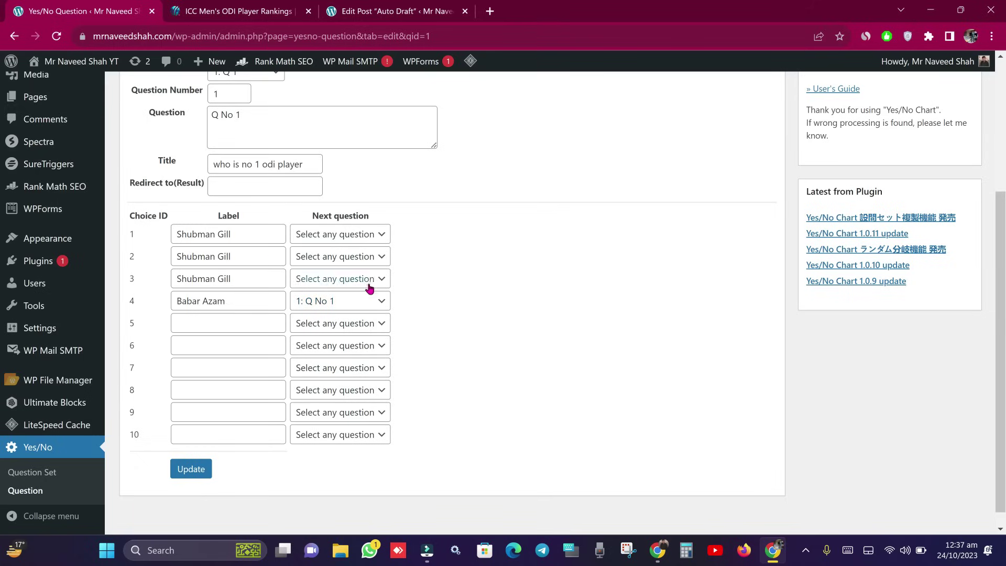
drag(233, 304, 176, 301)
click(231, 182)
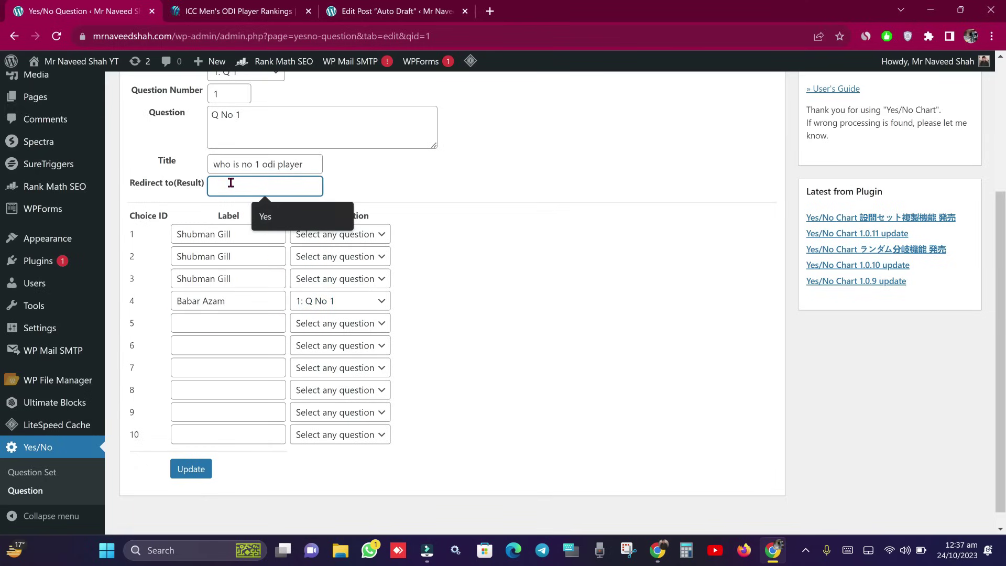
click(481, 172)
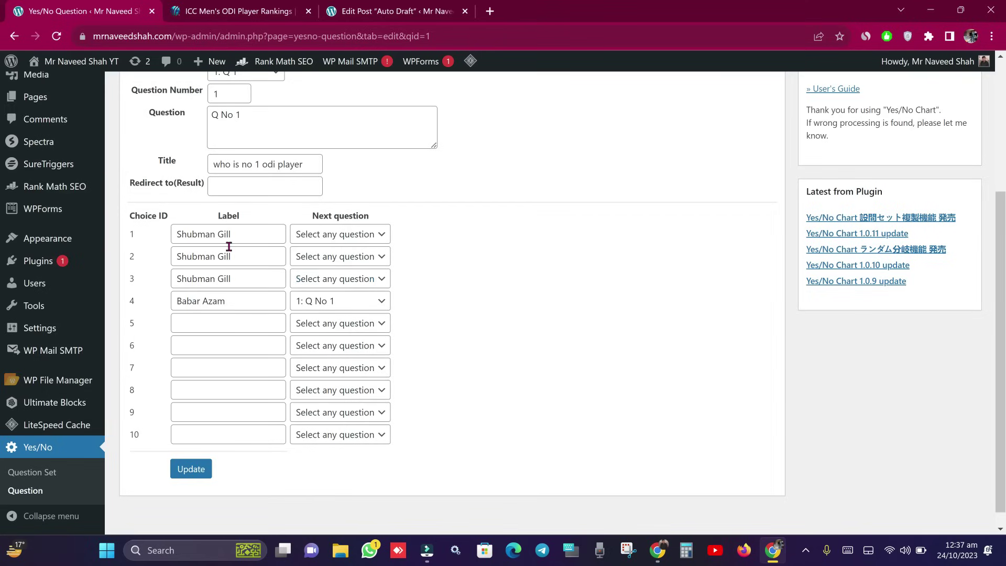
Set the next question of choices 1, 2 and 3 to "2: HomePage", keeping "1: Q No 1" for choice 4
click(353, 282)
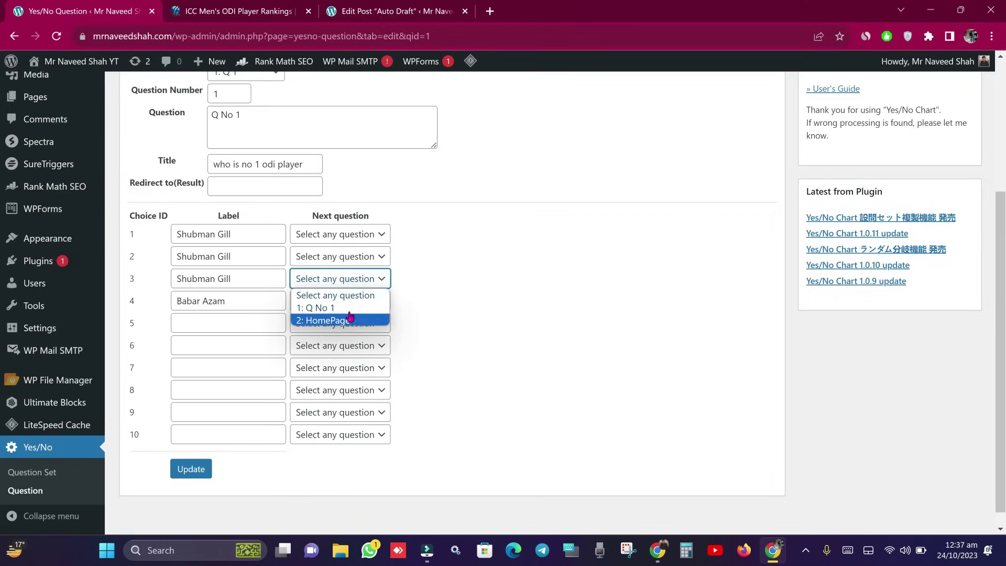
click(350, 319)
click(349, 261)
click(348, 294)
click(350, 235)
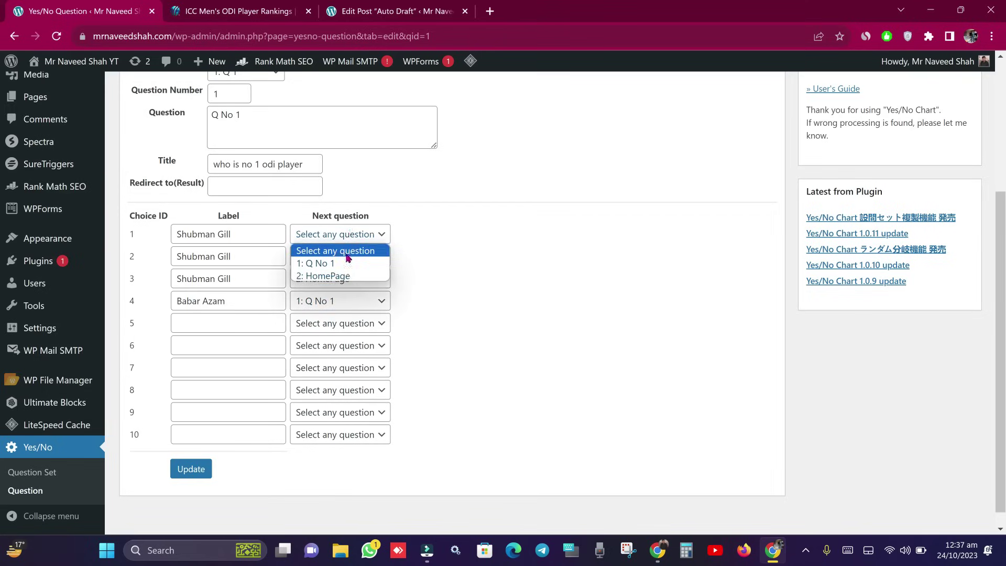
click(347, 276)
click(335, 303)
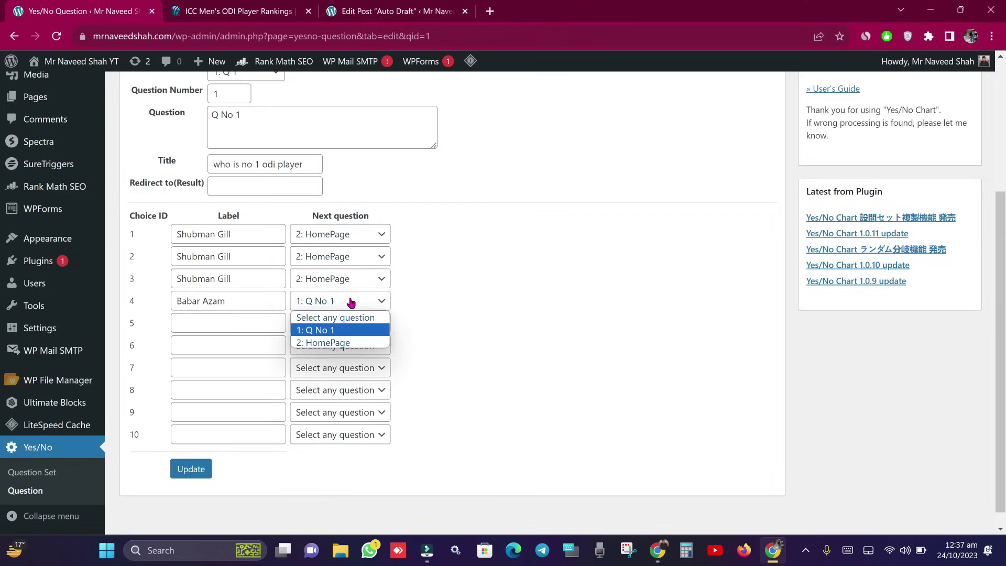
click(331, 329)
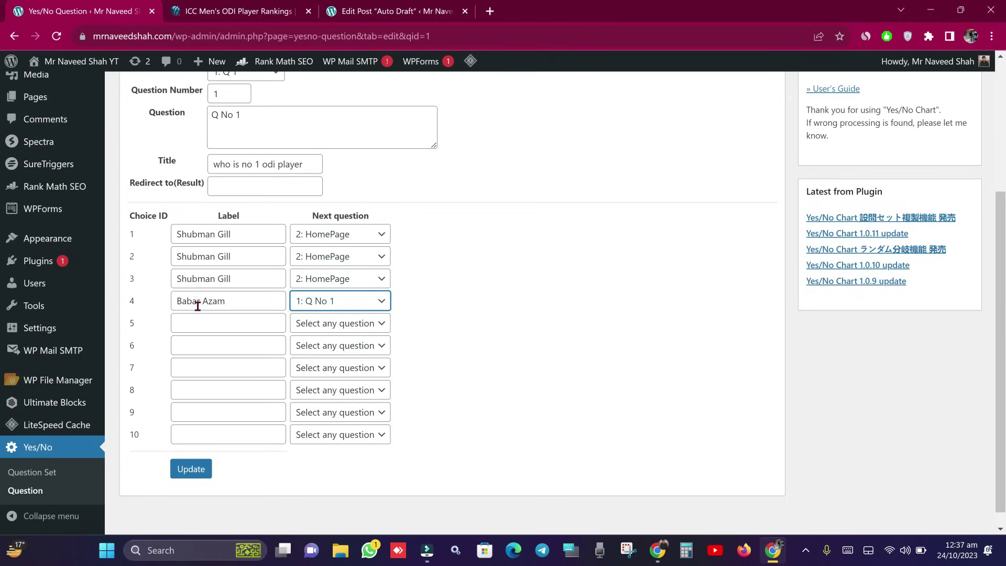
Leave the result redirect empty and save the changes to the Q No 1 question
drag(181, 303, 247, 298)
click(247, 299)
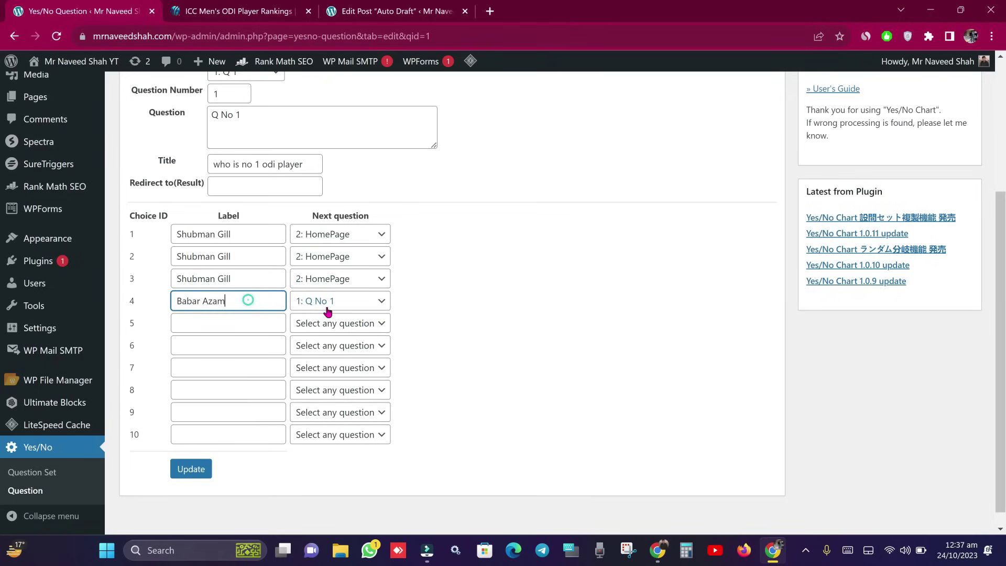
click(270, 186)
click(528, 240)
click(189, 472)
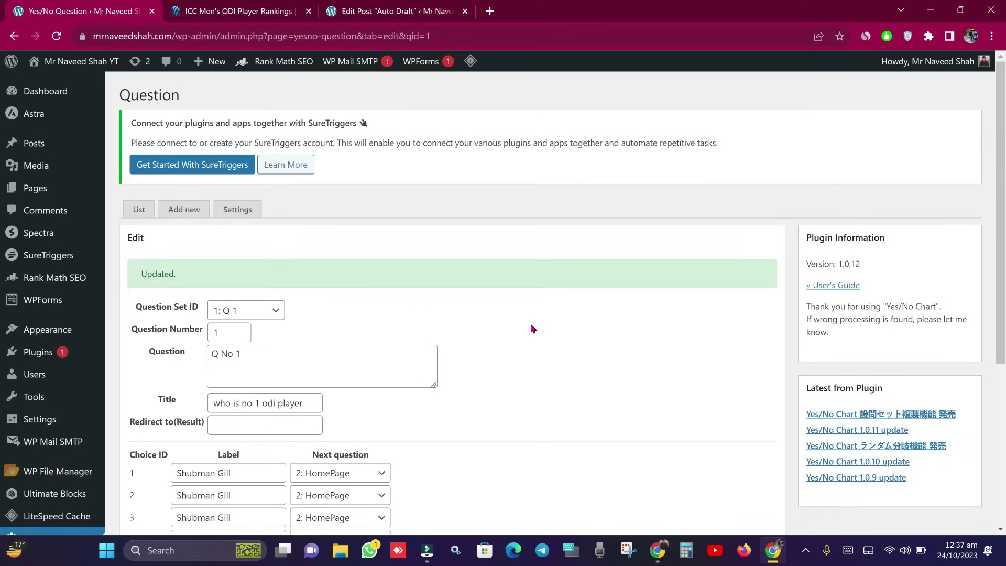
Go to the list of question sets and copy the shortcode of the Q 1 set
scroll(531, 328, down, 3)
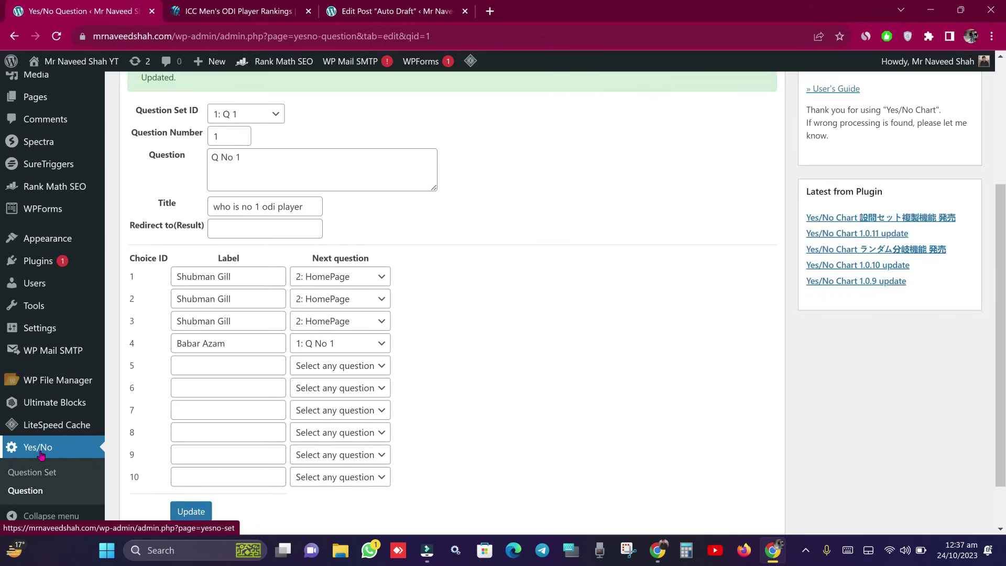
click(34, 472)
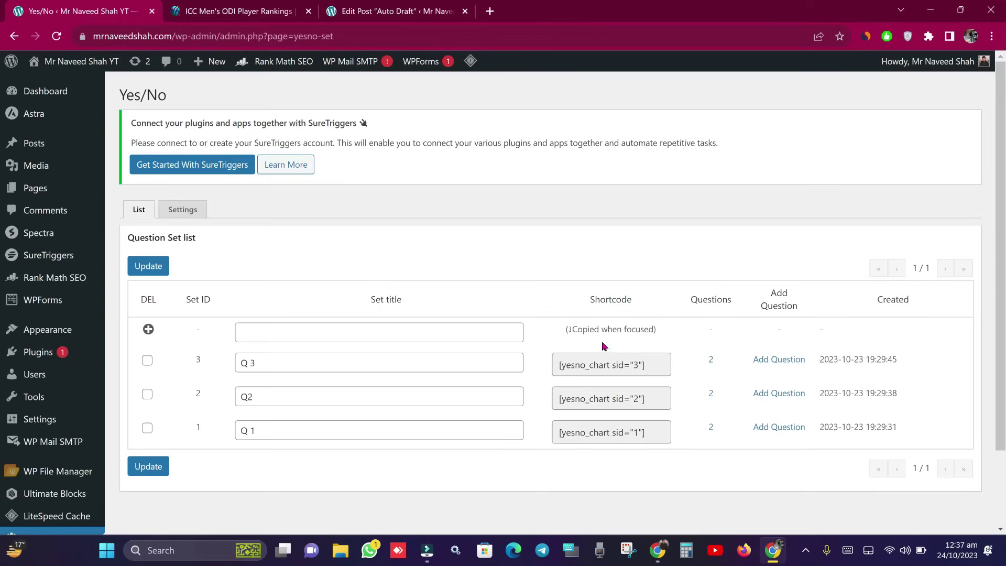
scroll(718, 404, down, 1)
click(662, 367)
click(365, 364)
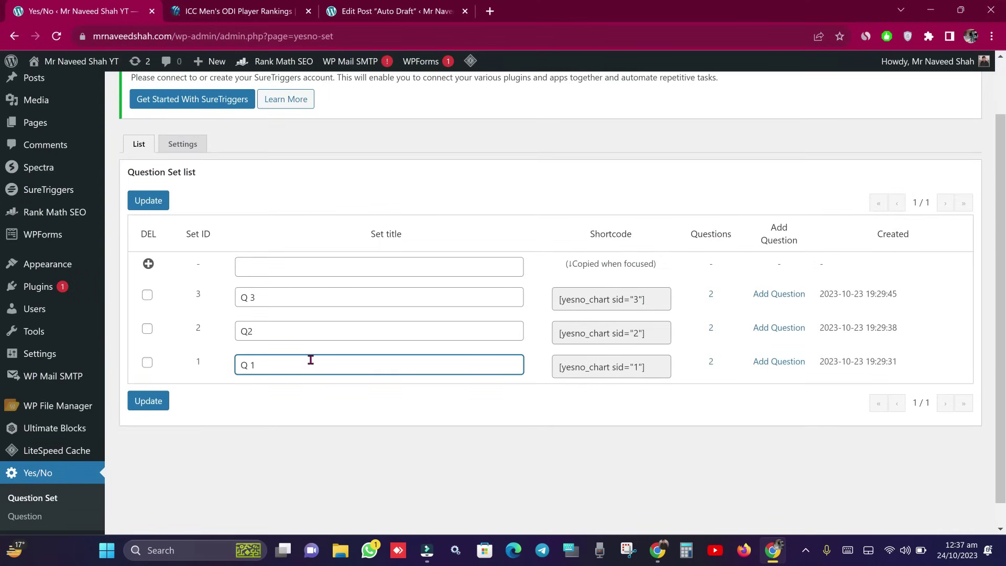
click(579, 368)
right_click(580, 372)
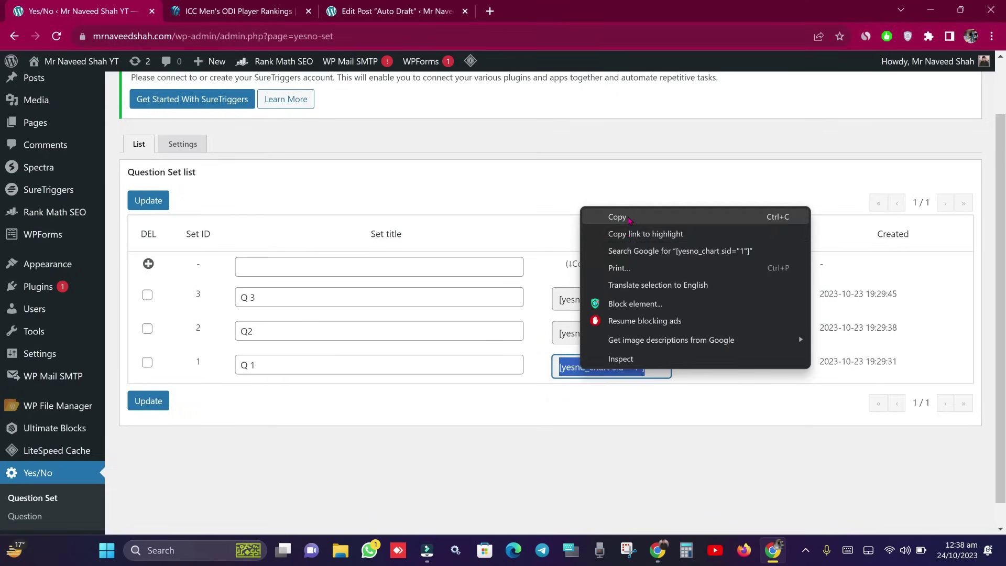
click(603, 216)
Add a Shortcode block below the intro text of the Cricket Quiz Challenge post and paste [yesno_chart sid="1"] into it
key(ctrl+3)
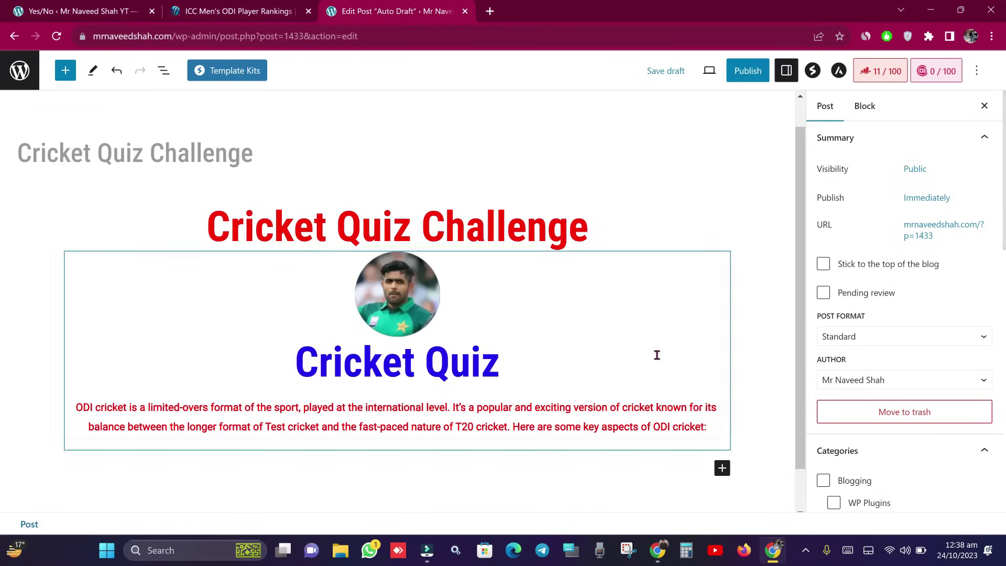
key(Return)
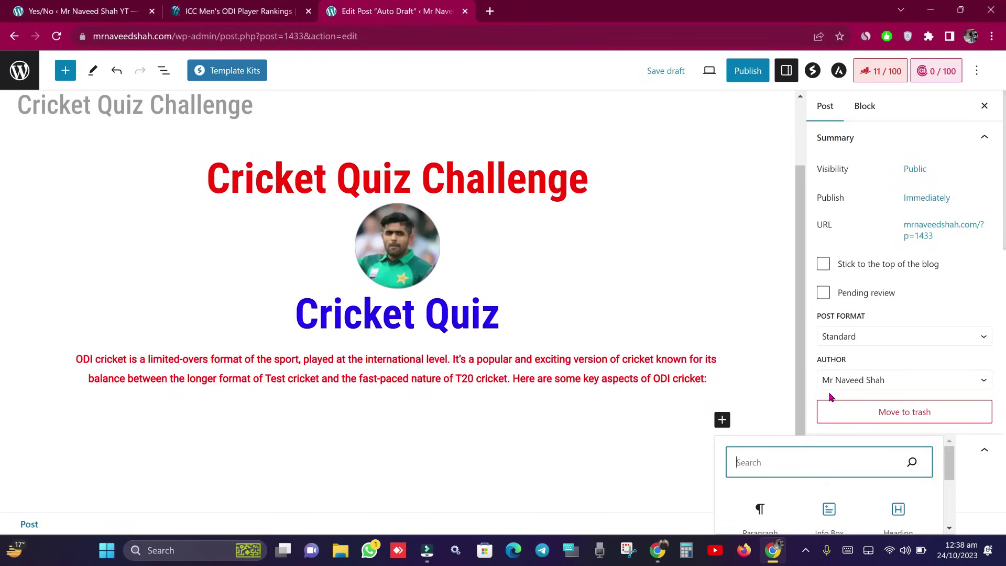
text(sh)
click(754, 512)
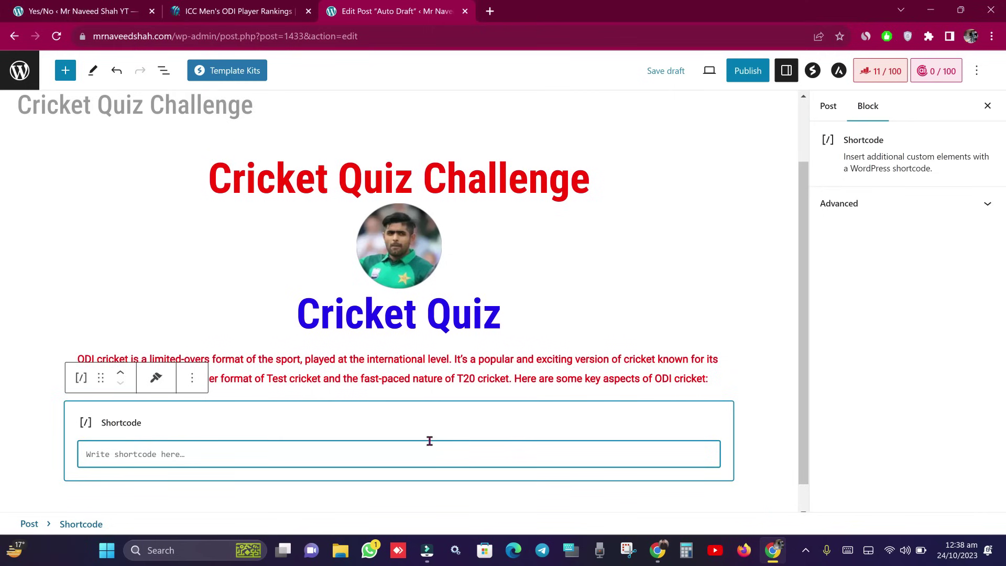
right_click(410, 454)
click(465, 295)
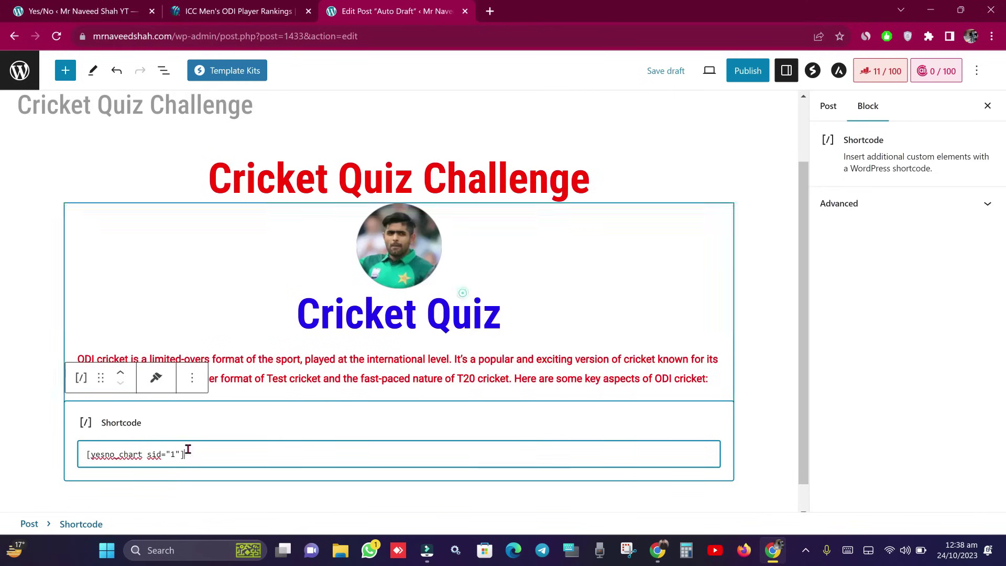
scroll(345, 454, down, 1)
click(463, 476)
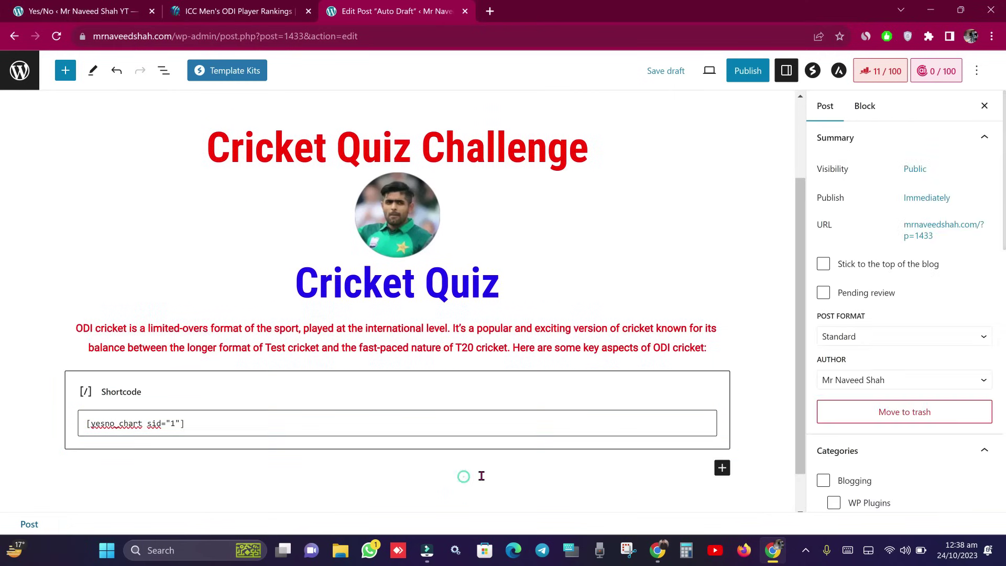
click(582, 429)
click(516, 481)
click(388, 417)
click(388, 481)
click(258, 414)
click(316, 480)
scroll(482, 476, down, 1)
Insert a star-rating Review block with a call-to-action below the Shortcode block
click(250, 412)
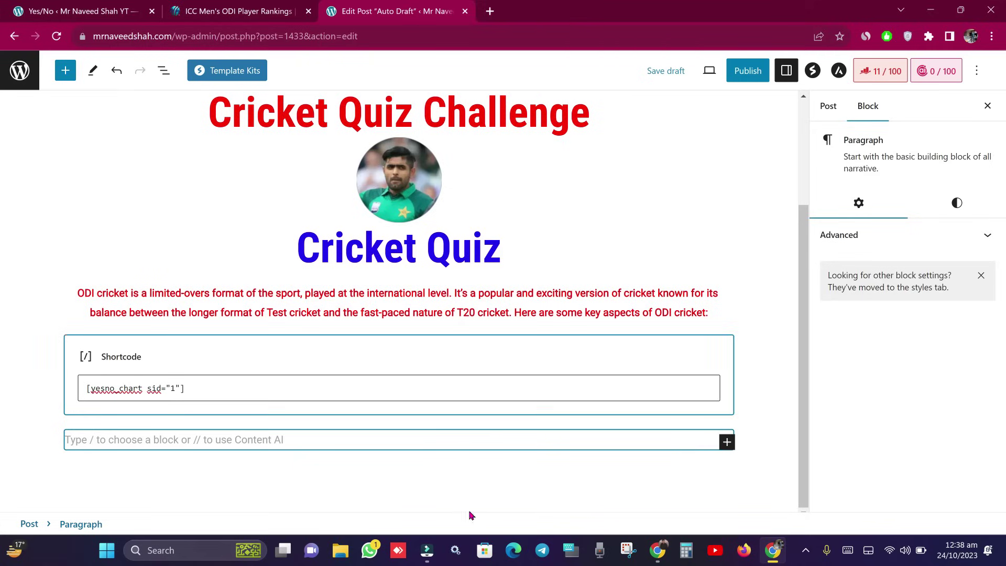
click(726, 443)
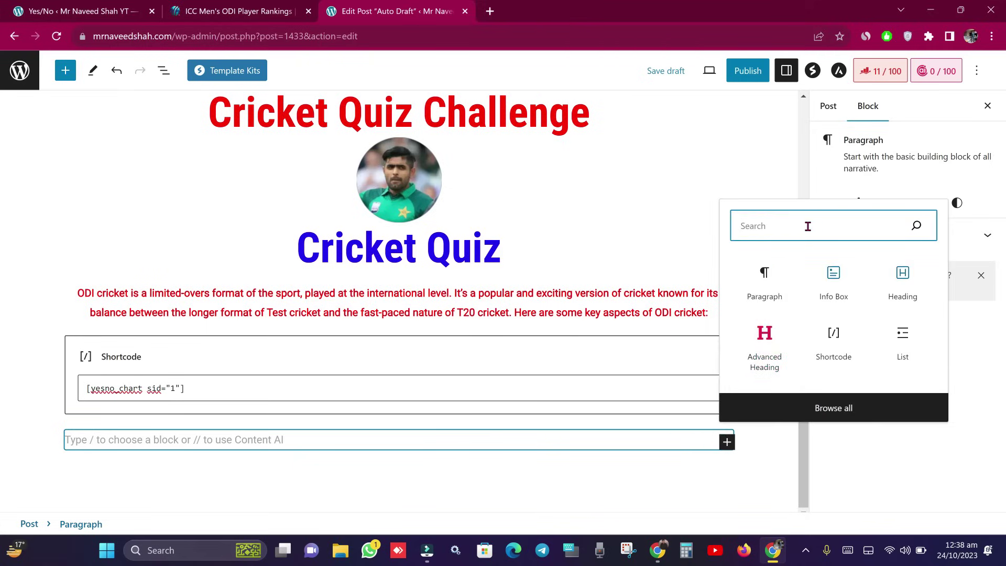
text(re)
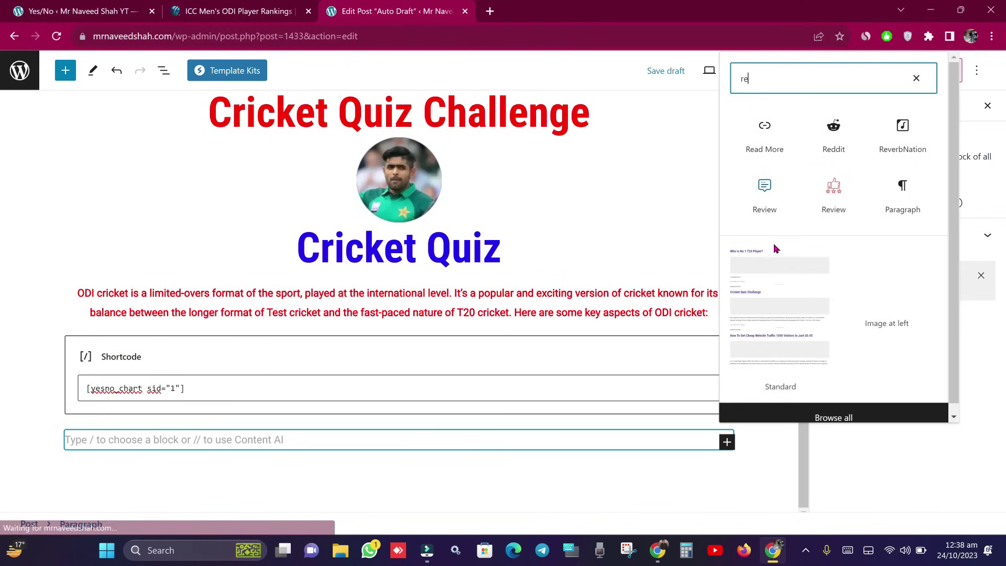
click(830, 190)
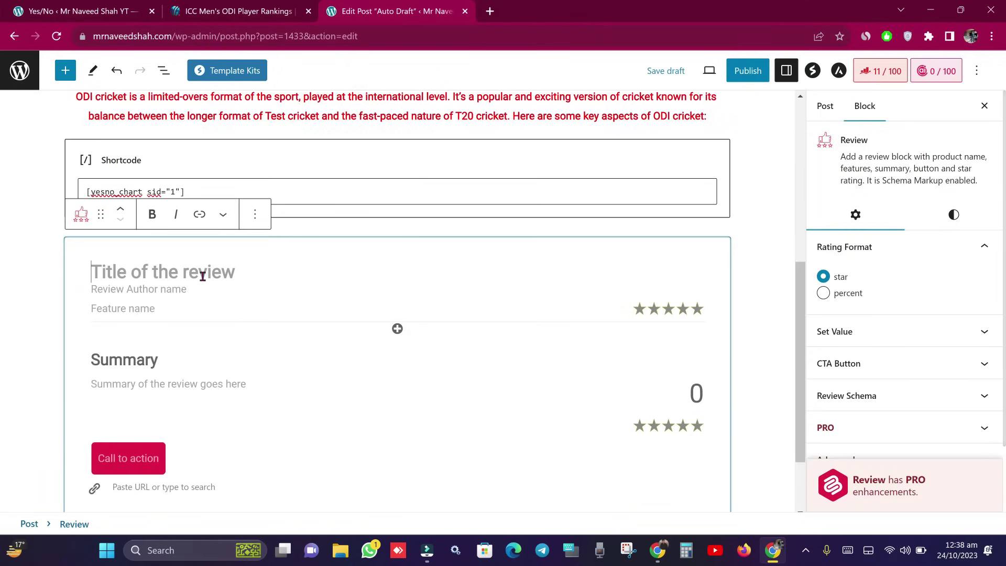
Publish the Cricket Quiz Challenge post and open the live post
click(748, 70)
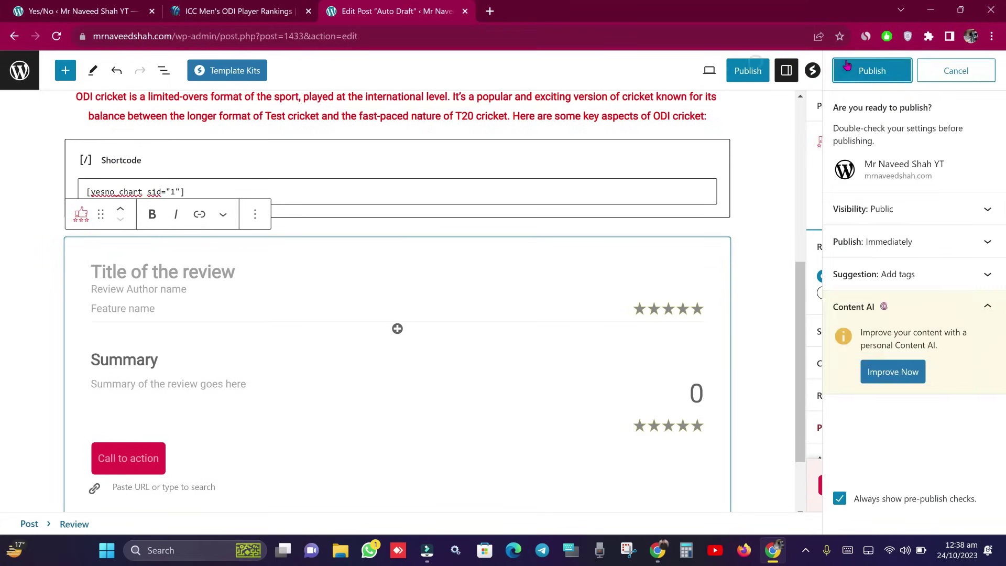
click(845, 64)
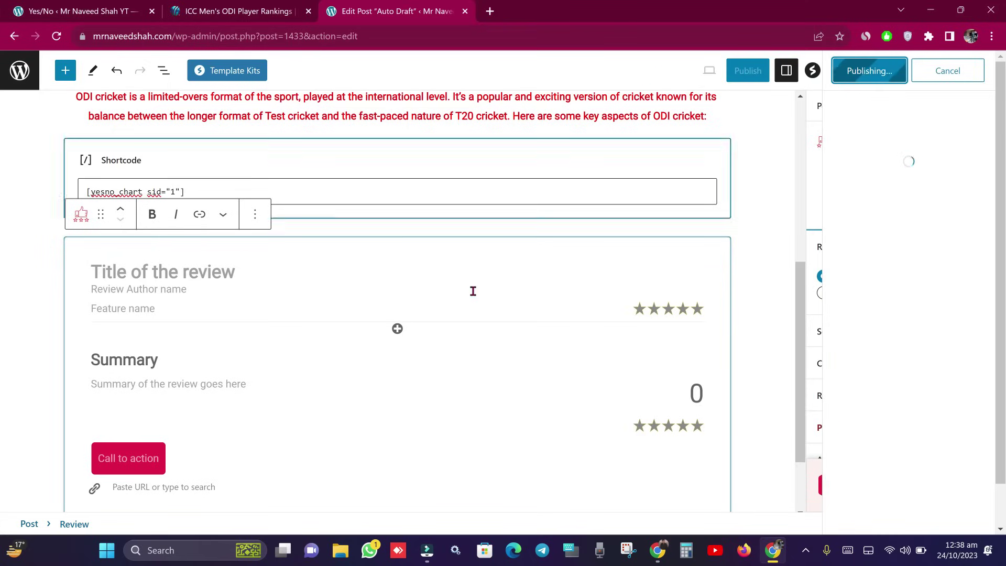
scroll(442, 290, up, 5)
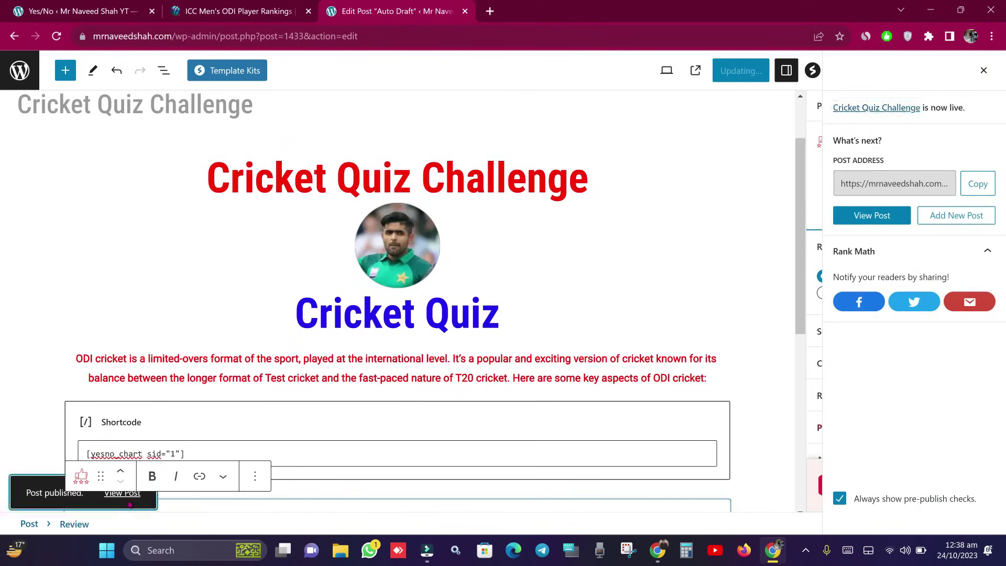
right_click(112, 502)
click(115, 502)
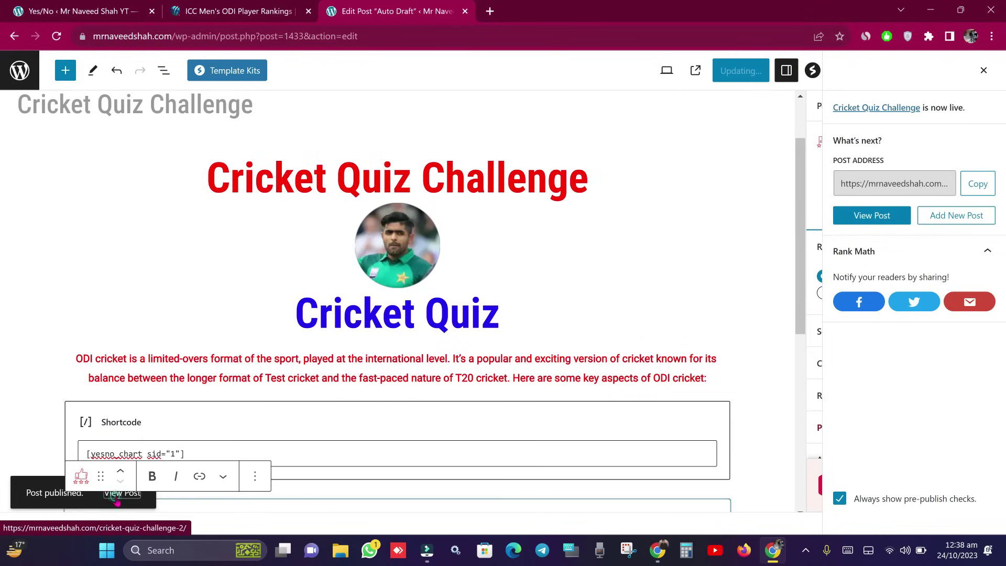
click(115, 502)
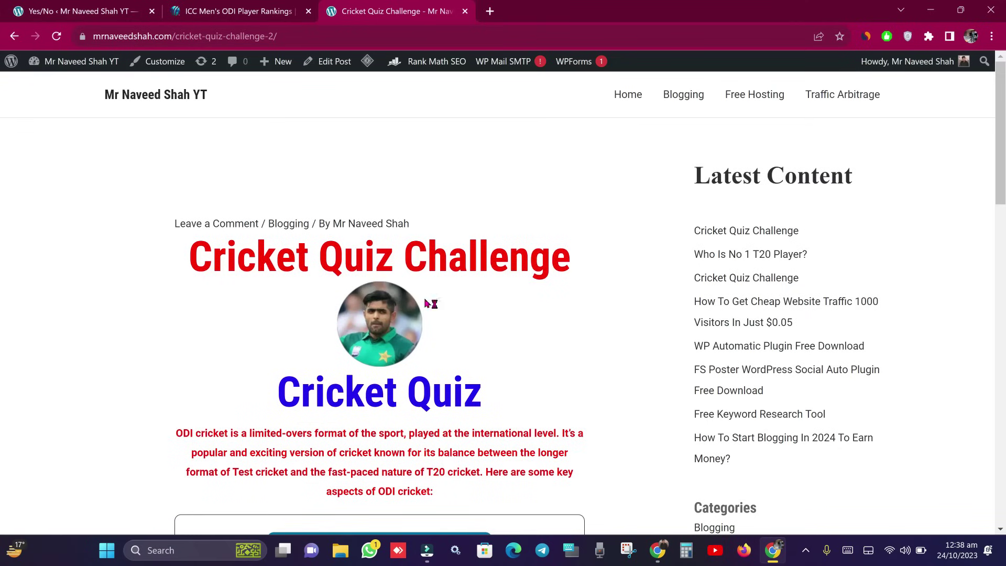
Test the first "Shubman Gill" answer of the quiz in the published post
scroll(429, 303, down, 5)
scroll(390, 326, down, 3)
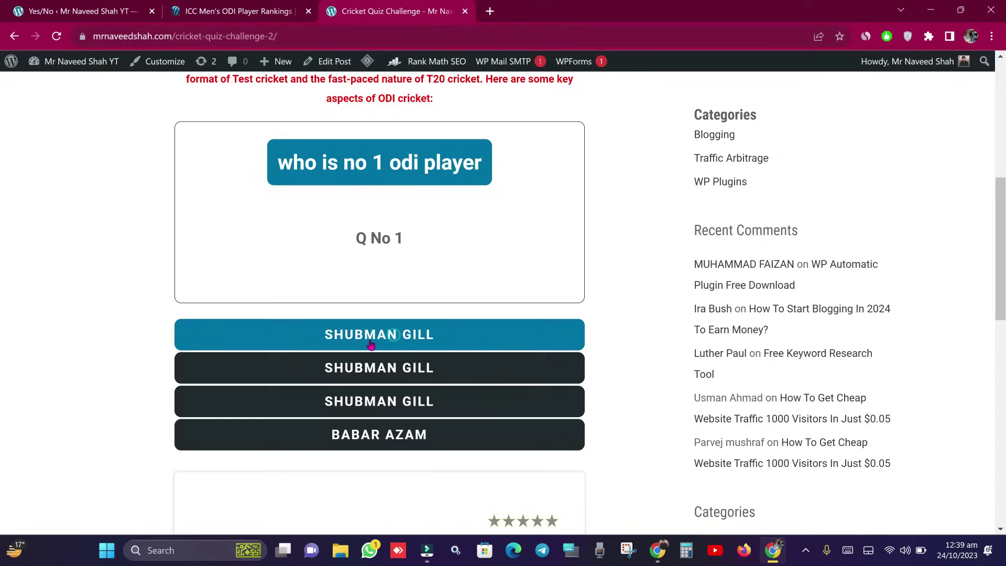
click(397, 347)
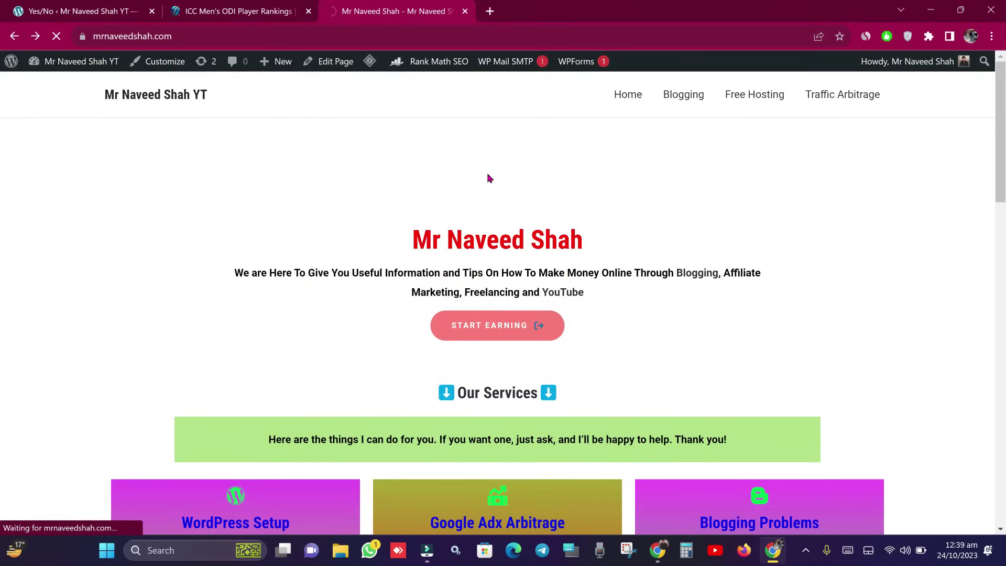
Return to the published quiz and test its "Babar Azam" and "Back" options
scroll(488, 181, down, 5)
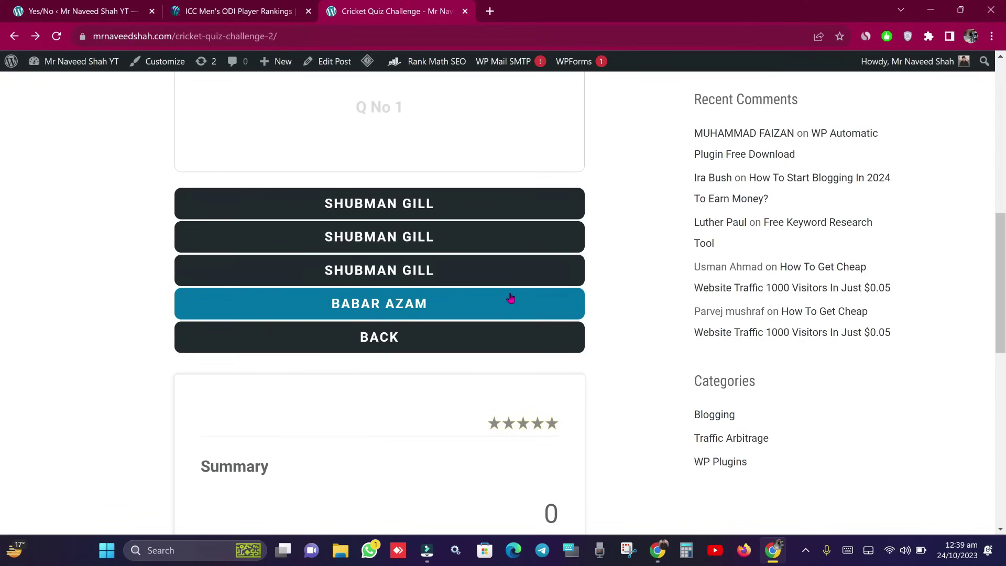
click(414, 335)
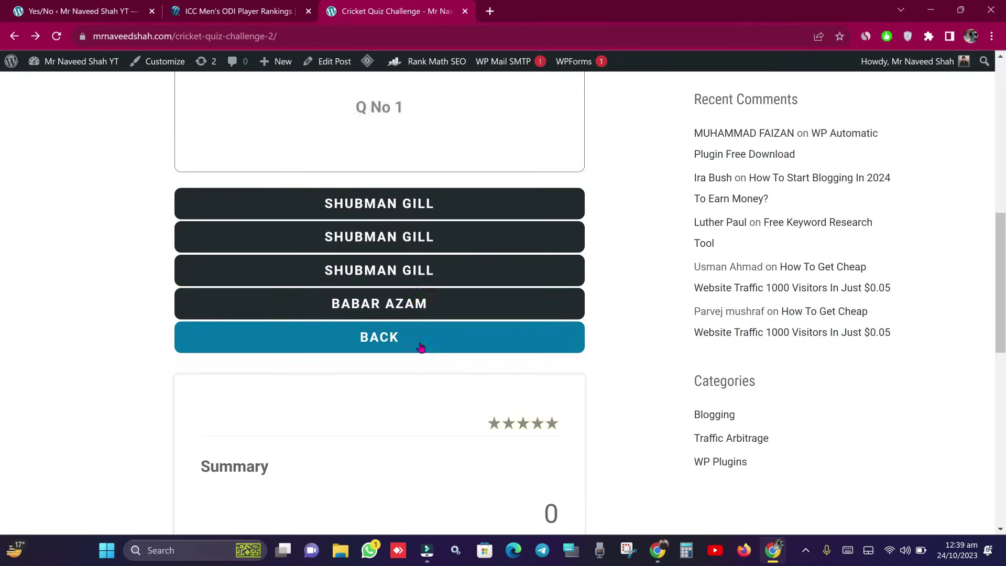
scroll(417, 356, up, 1)
click(402, 403)
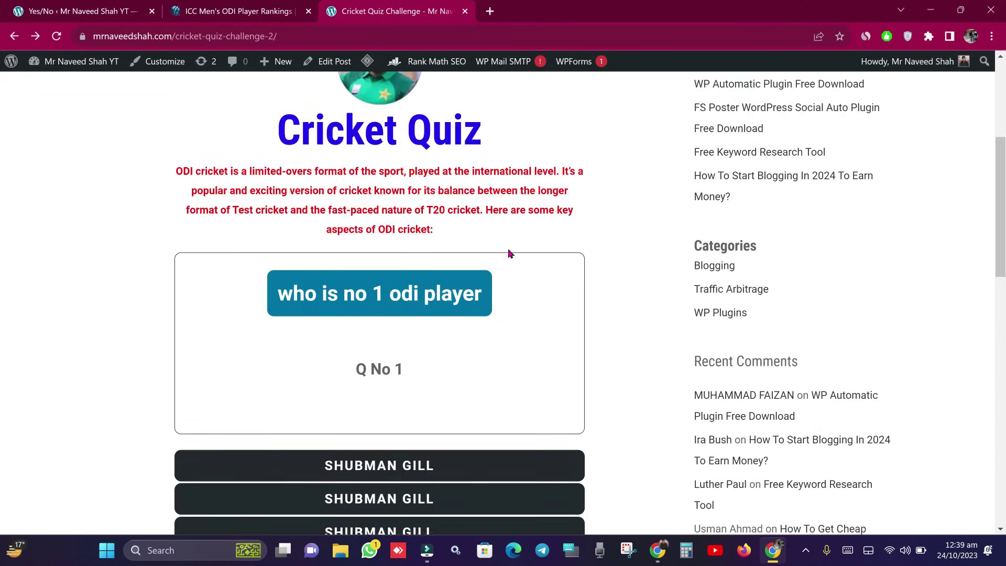
scroll(507, 252, down, 3)
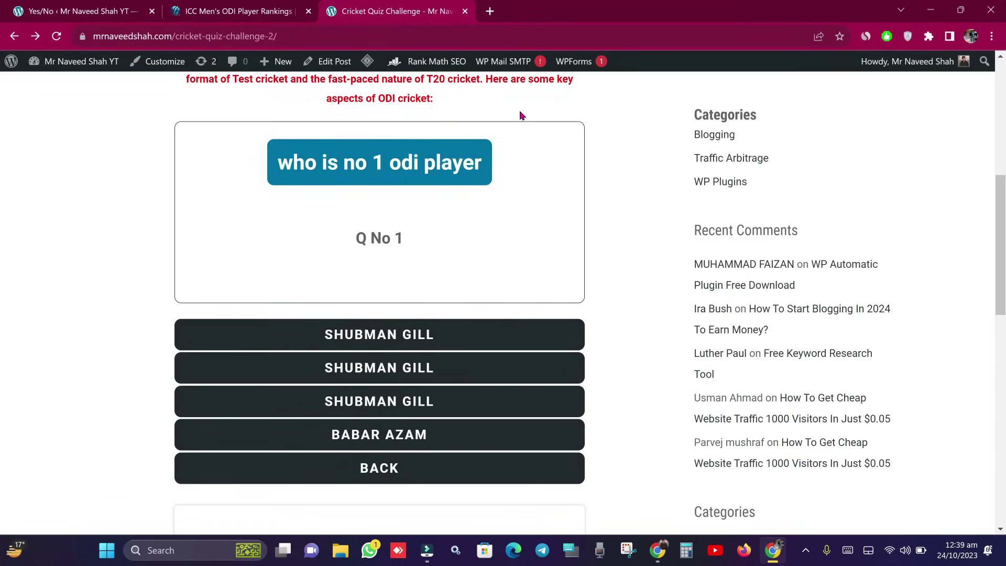
Open a spare browser tab, create a new WordPress post and switch it to the block editor
click(489, 11)
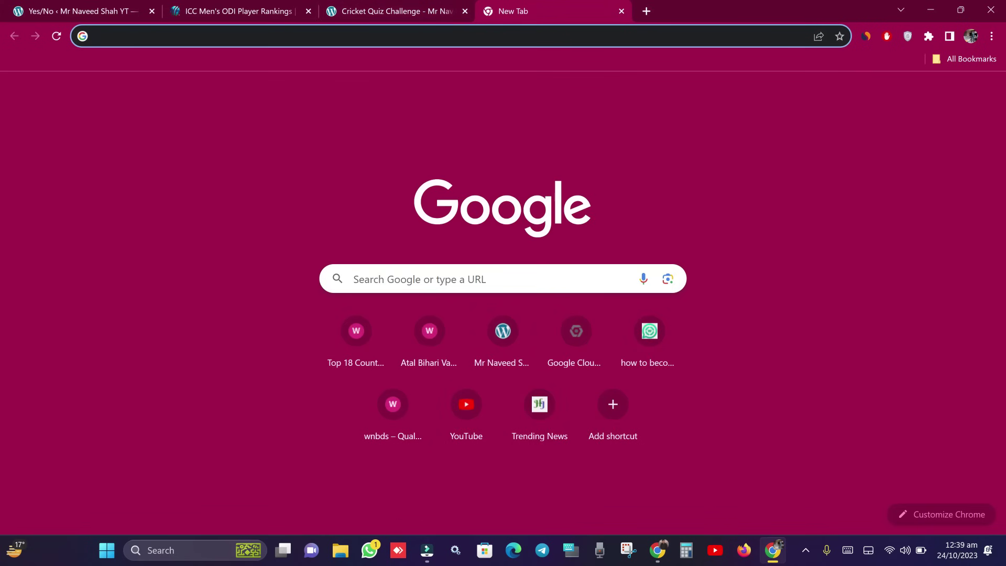
key(ctrl+shift+Tab)
scroll(521, 208, up, 3)
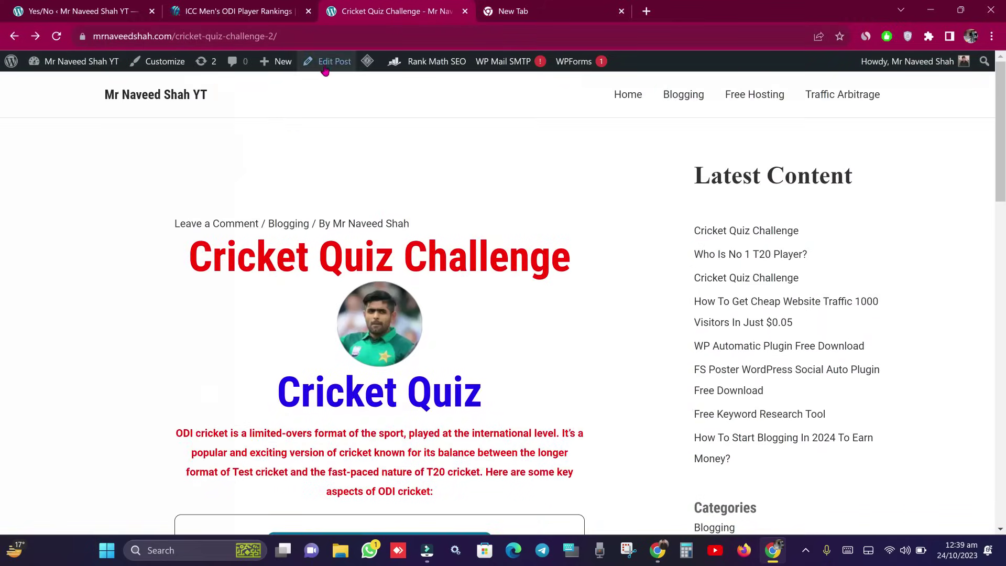
mouse_move(281, 63)
click(283, 90)
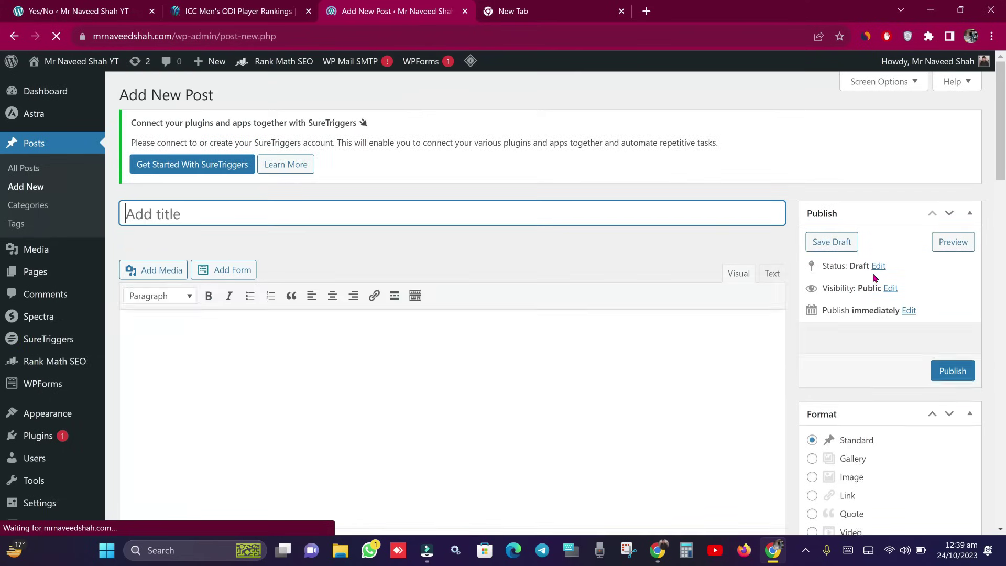
scroll(873, 273, down, 12)
scroll(901, 215, up, 10)
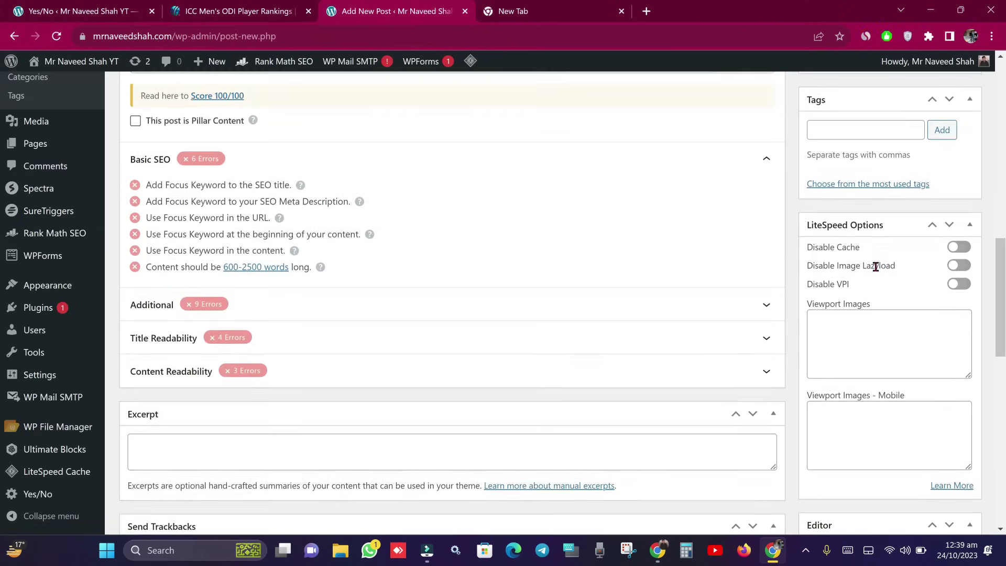
scroll(849, 273, down, 7)
click(855, 227)
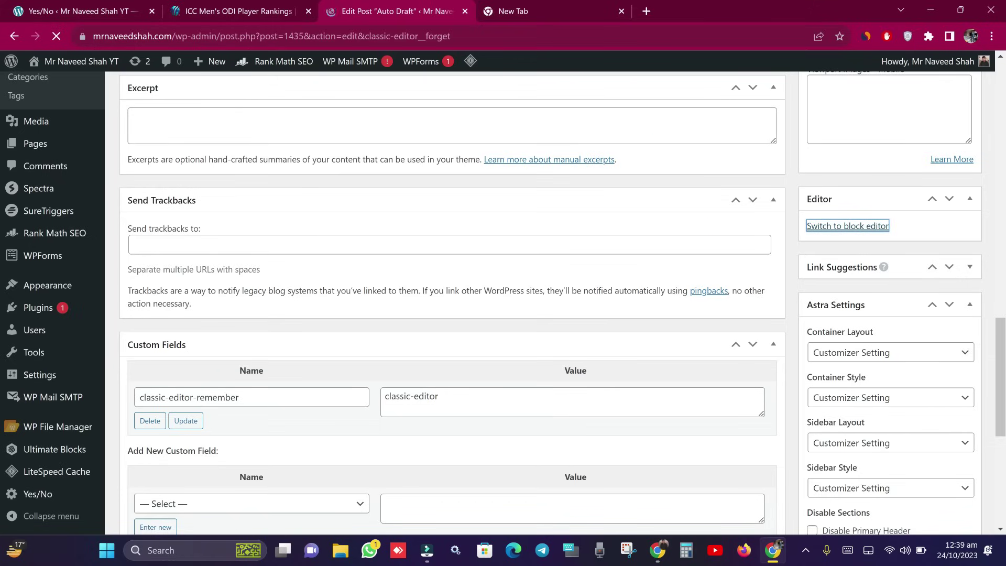
Search Google for "who is no 1 test player" in the spare tab and copy the query text
click(506, 21)
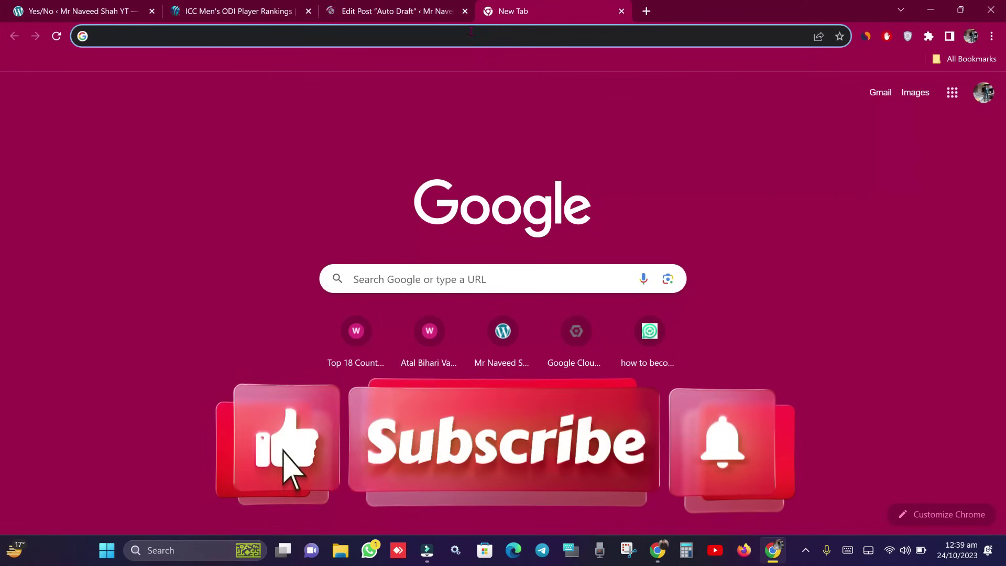
text(w)
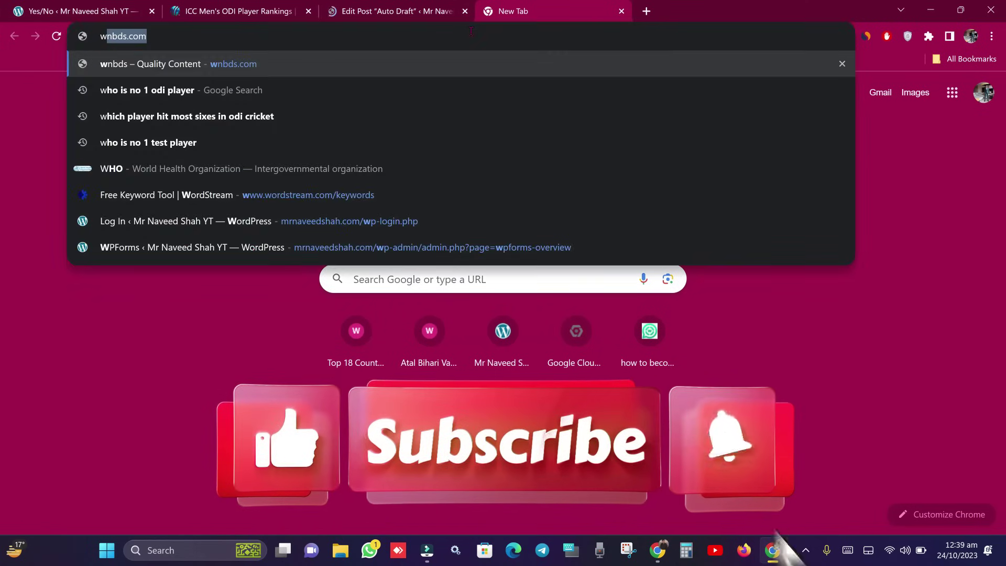
key(Down)
key(Down)
key(Down)
key(Return)
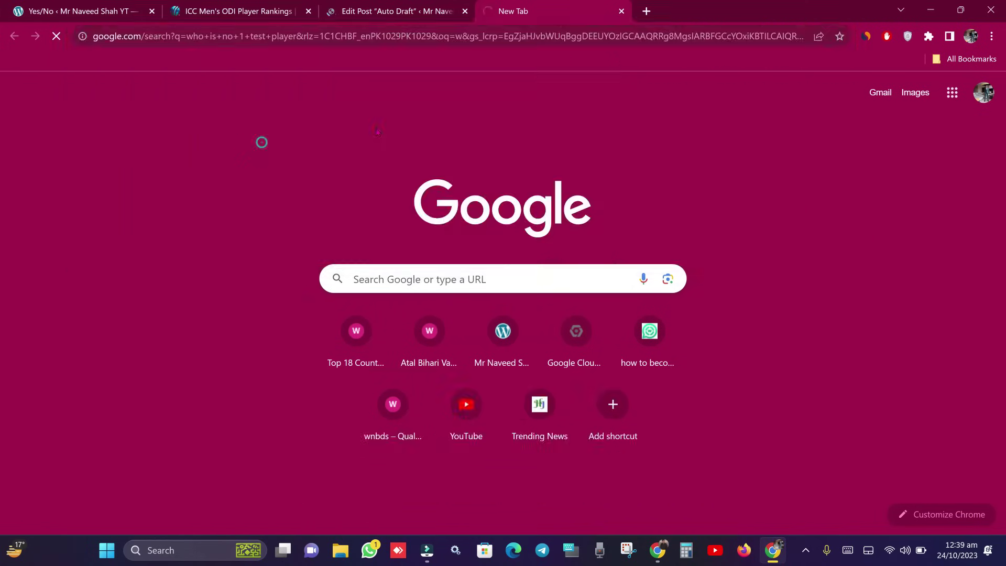
triple_click(220, 83)
right_click(294, 85)
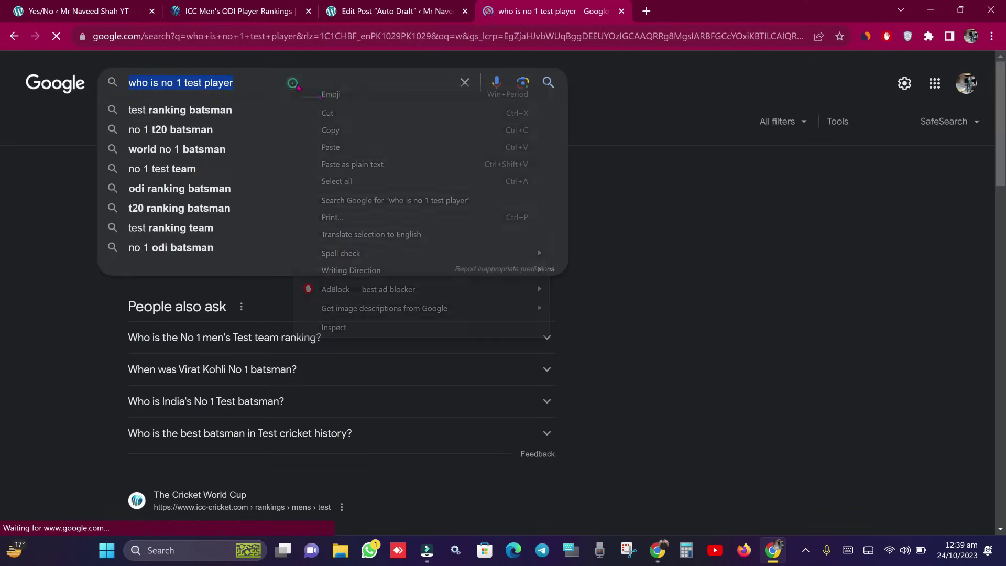
click(346, 135)
Return to the new post, hide its title on the page and replace the title with "who is no 1 test player"
key(ctrl+shift+Tab)
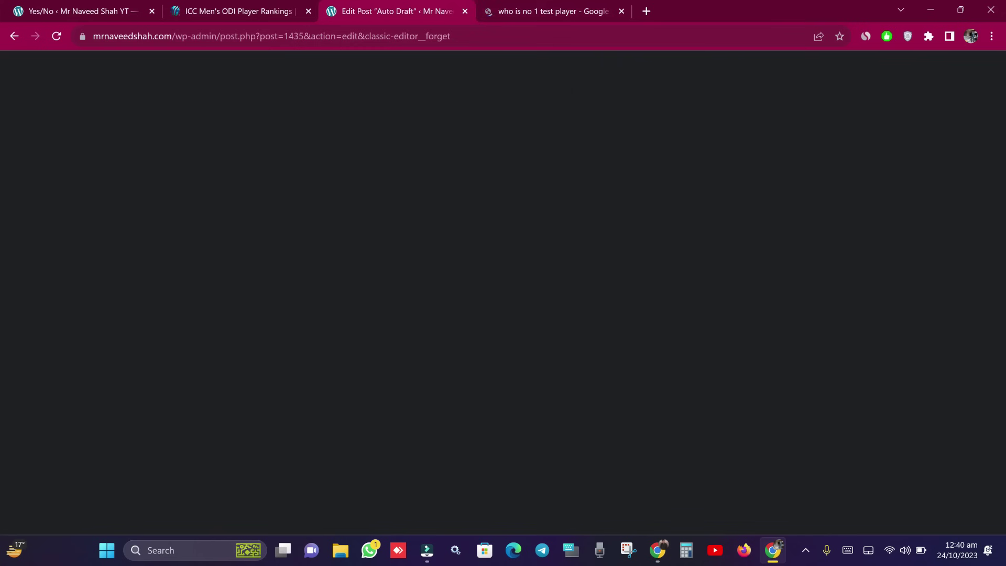
click(194, 186)
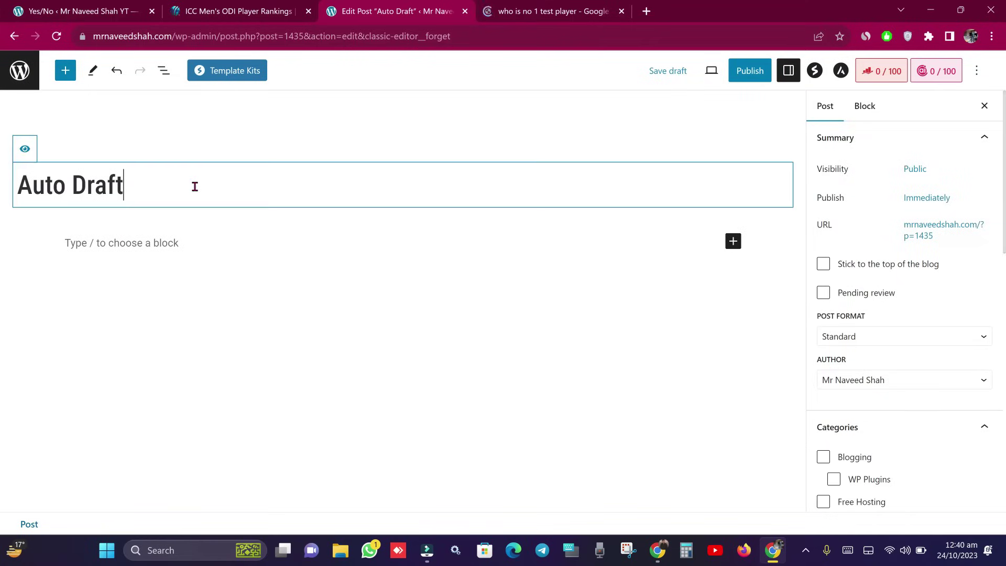
key(ctrl+a)
click(29, 152)
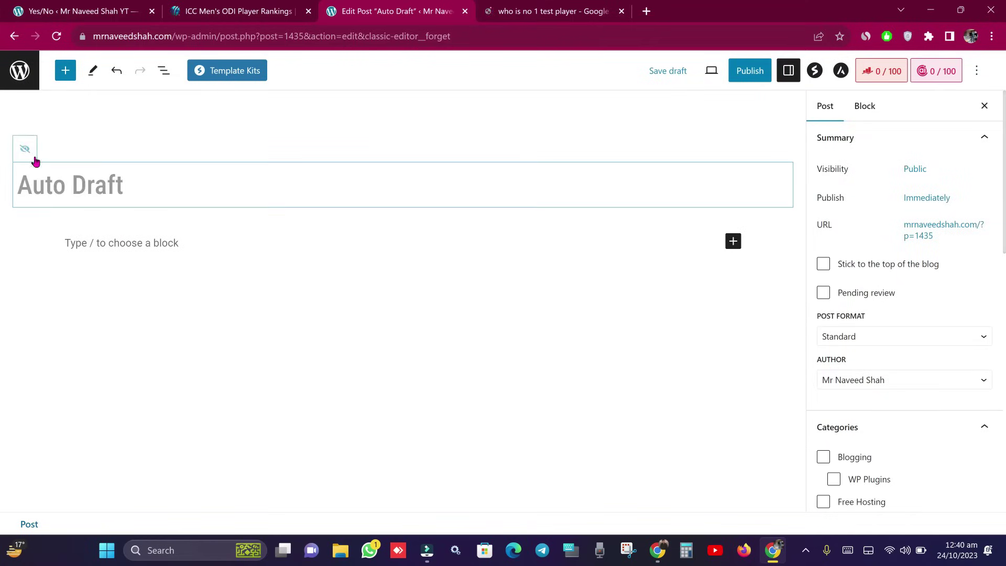
click(145, 186)
right_click(146, 189)
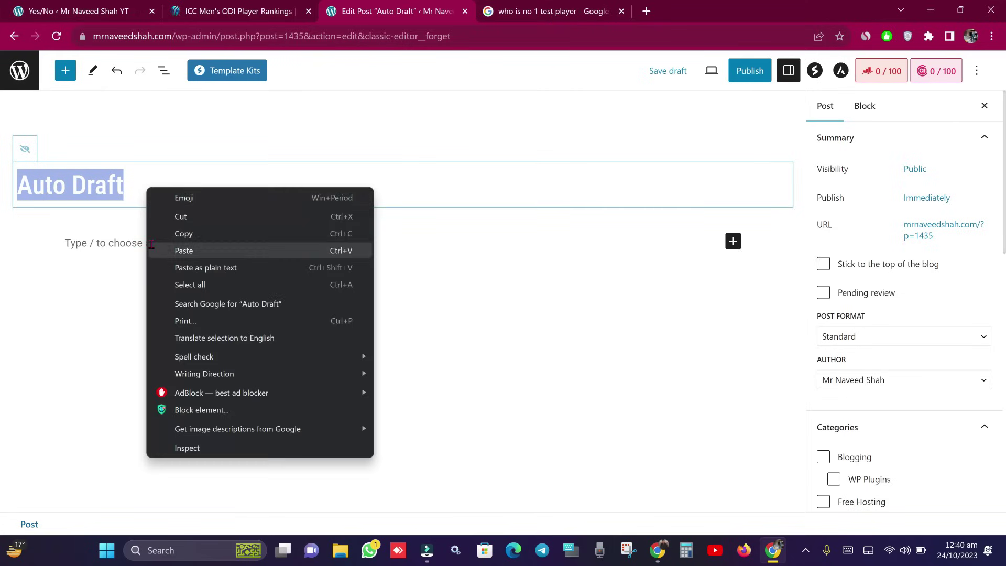
click(187, 248)
Insert an Info Box block below the post title
click(168, 240)
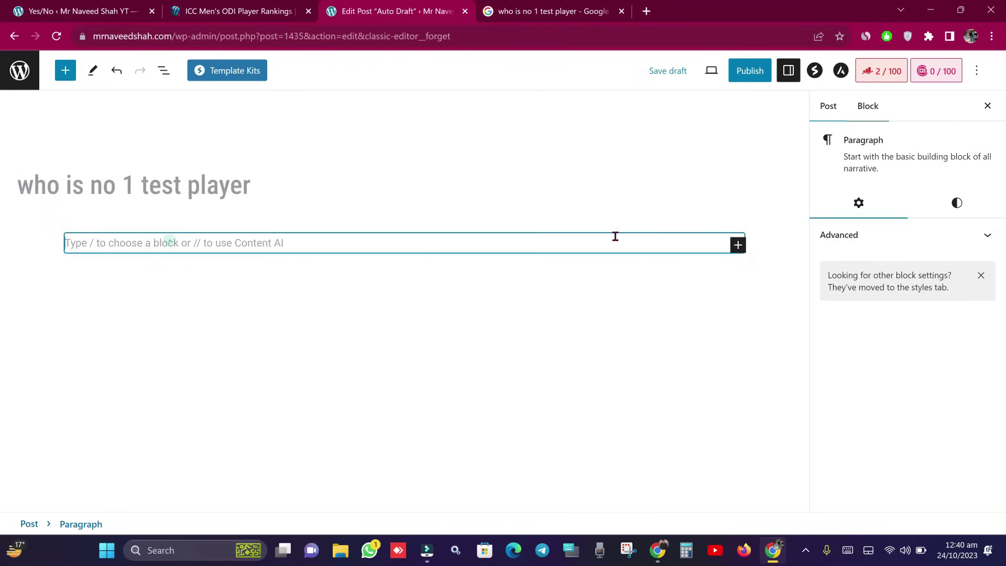
click(738, 245)
click(840, 352)
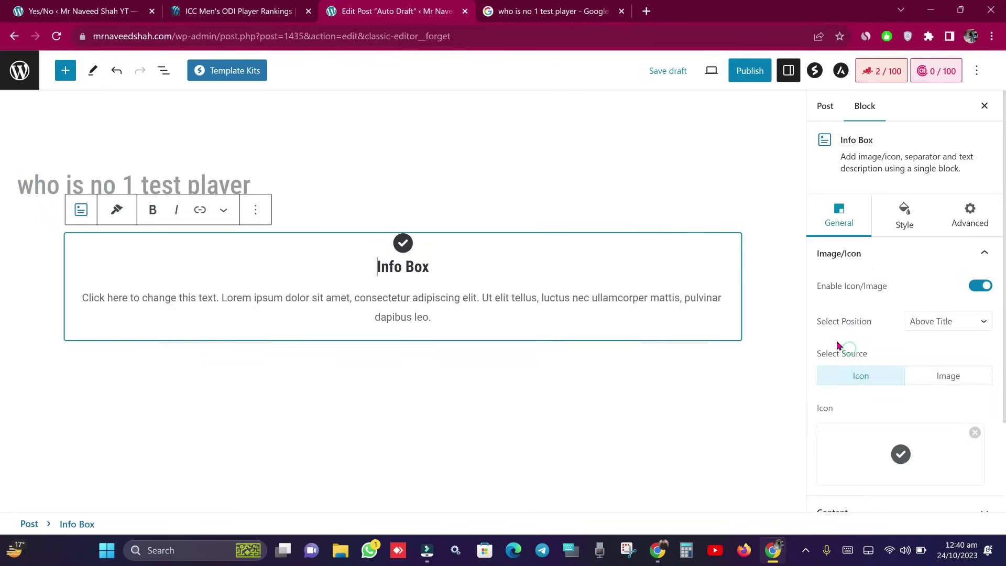
click(326, 216)
click(440, 236)
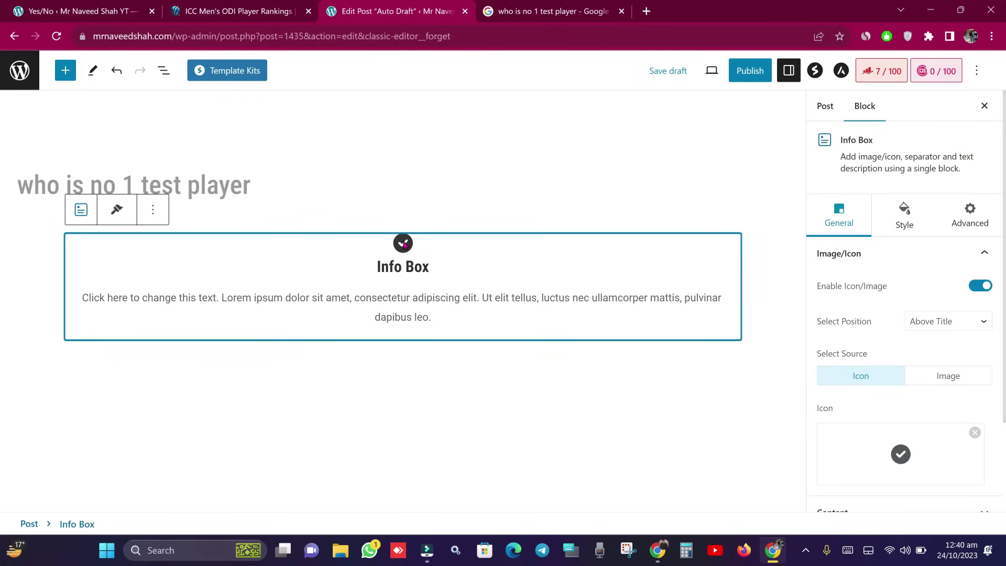
click(399, 316)
click(445, 386)
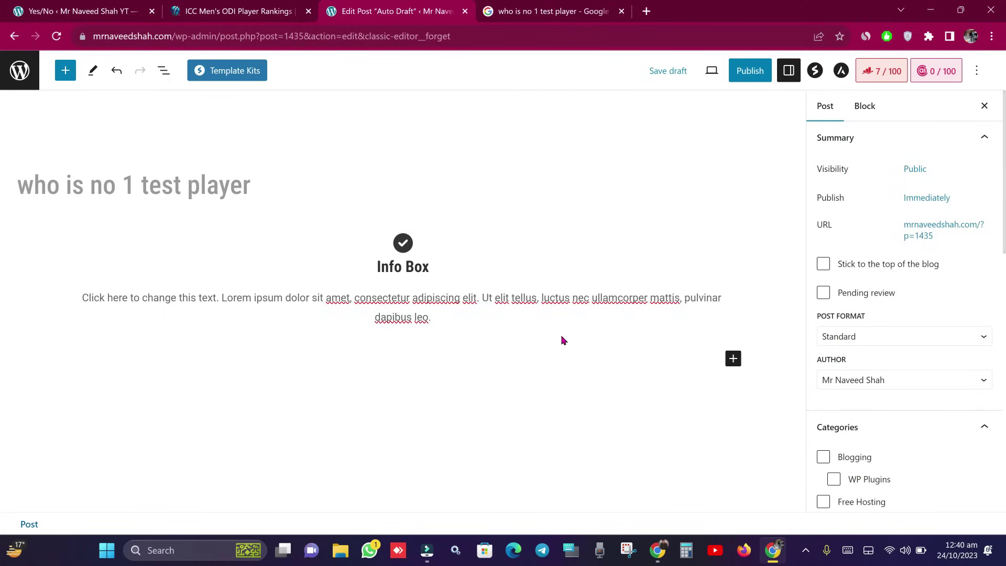
Replace the Info Box heading with "who is no 1 test player"
triple_click(410, 268)
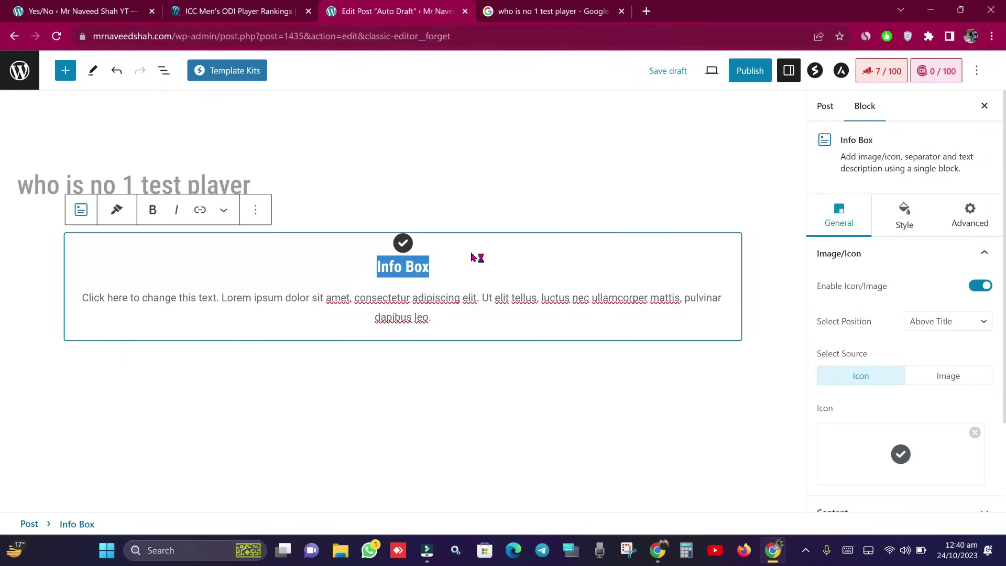
right_click(422, 266)
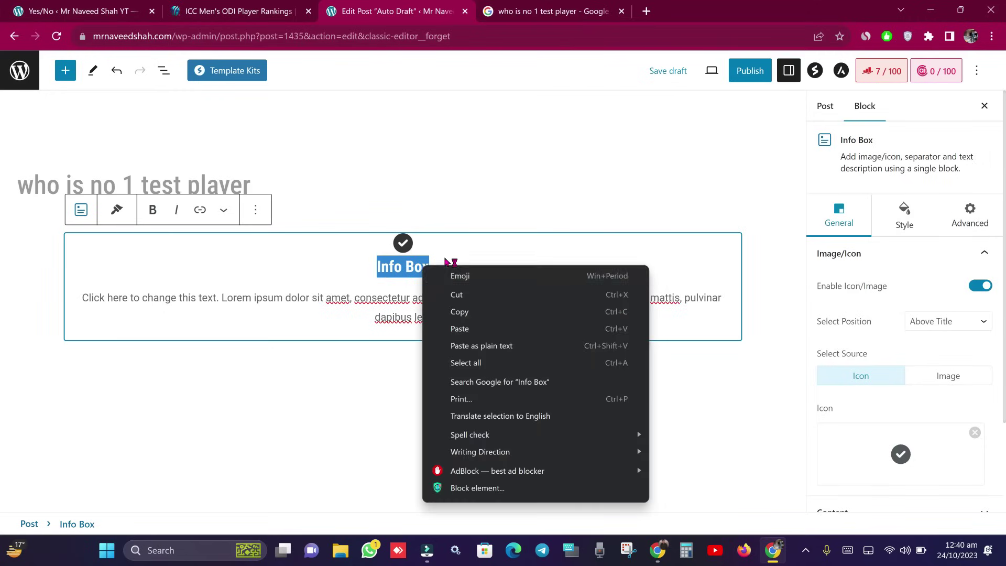
click(478, 335)
key(ctrl+shift+Tab)
key(ctrl+Tab)
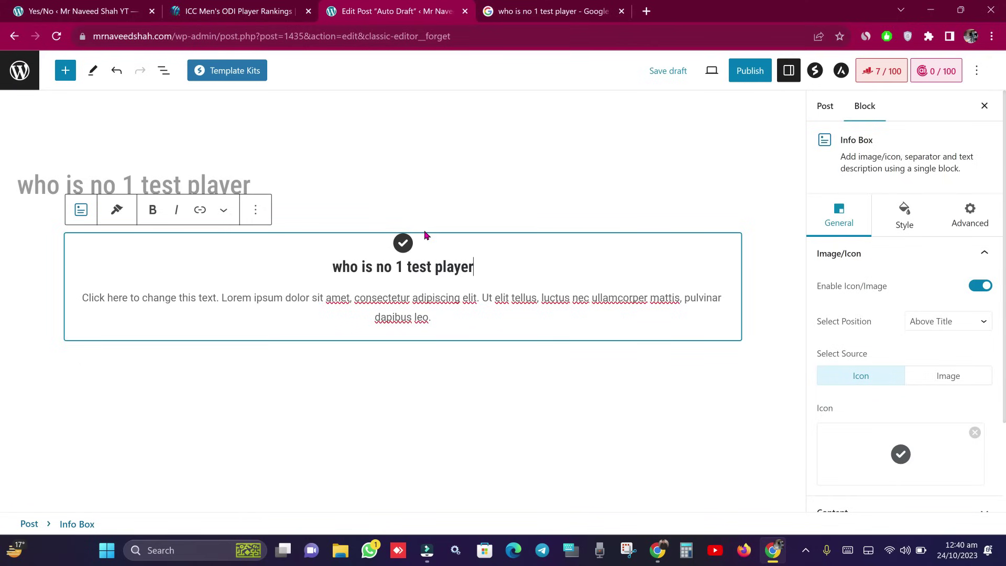
Copy the Info Box heading text "who is no 1 test player"
drag(331, 267, 509, 267)
click(509, 267)
click(471, 366)
click(471, 365)
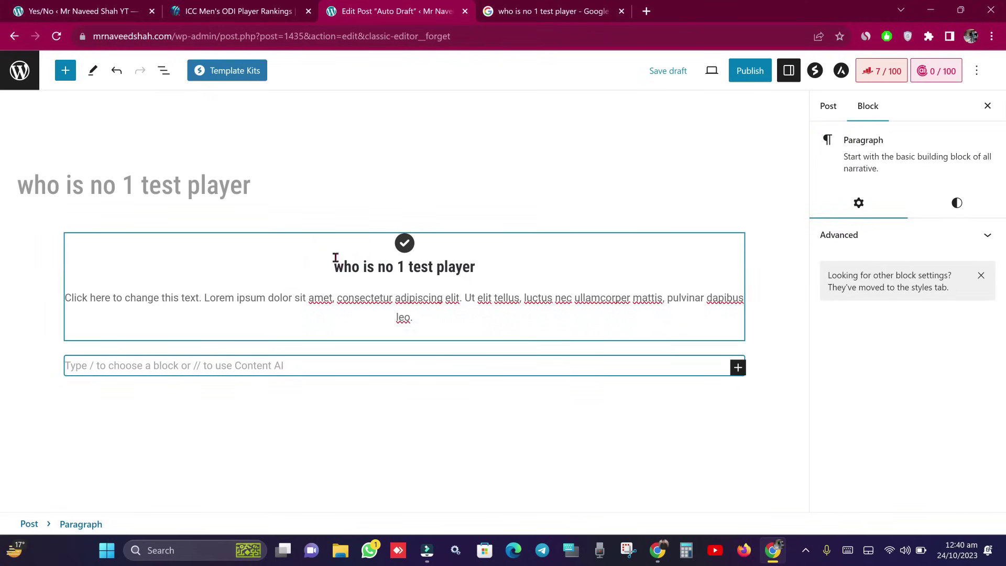
drag(335, 258, 482, 260)
key(ctrl+c)
Open question q2 of the Yes/No question set "2: Q2" for editing
click(78, 11)
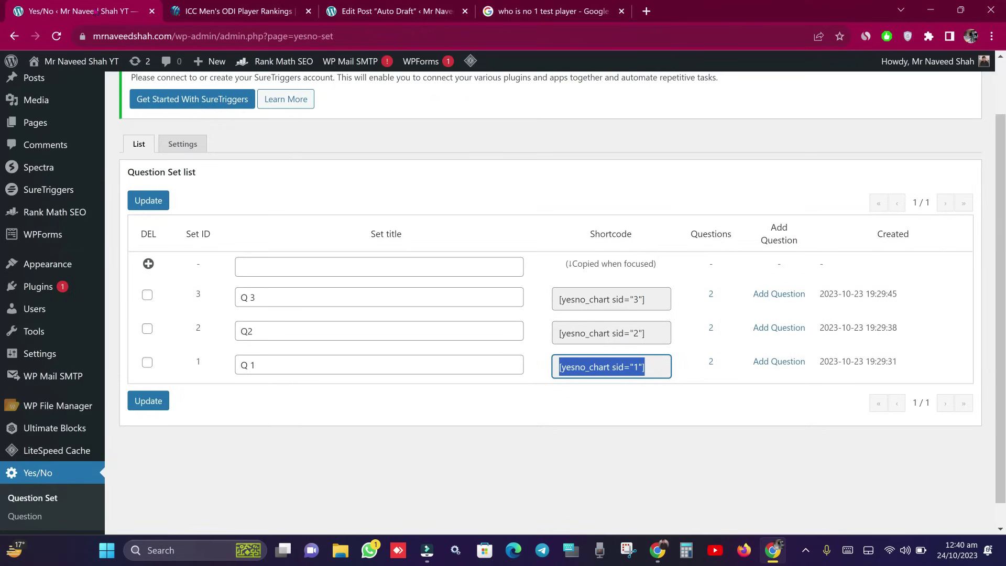
click(412, 417)
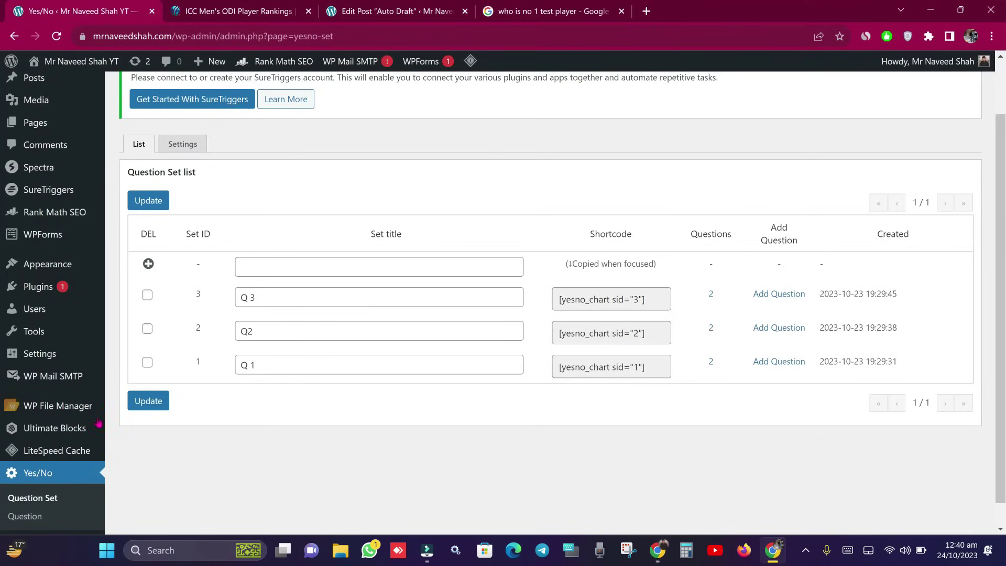
scroll(98, 423, down, 1)
click(24, 491)
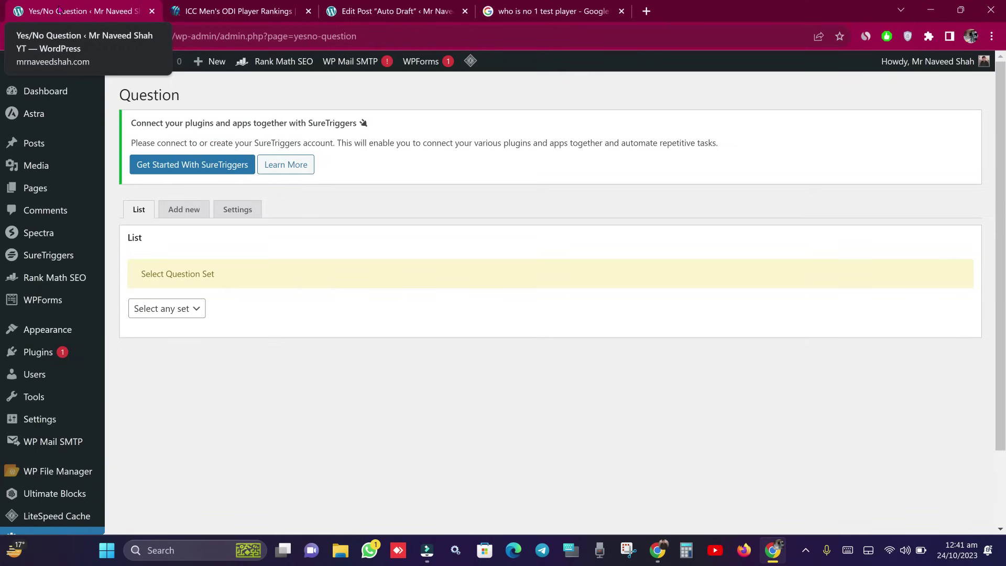
click(176, 310)
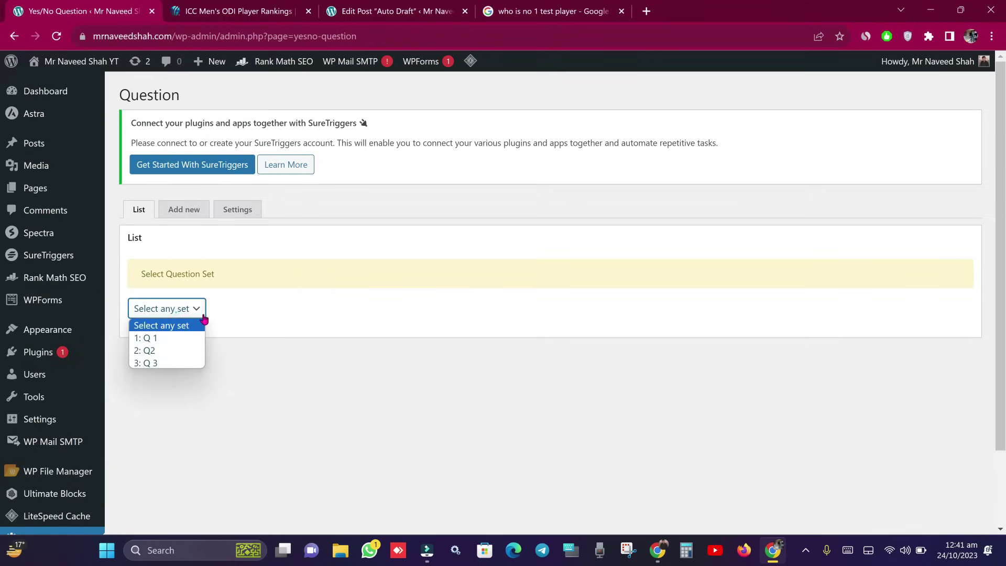
click(191, 352)
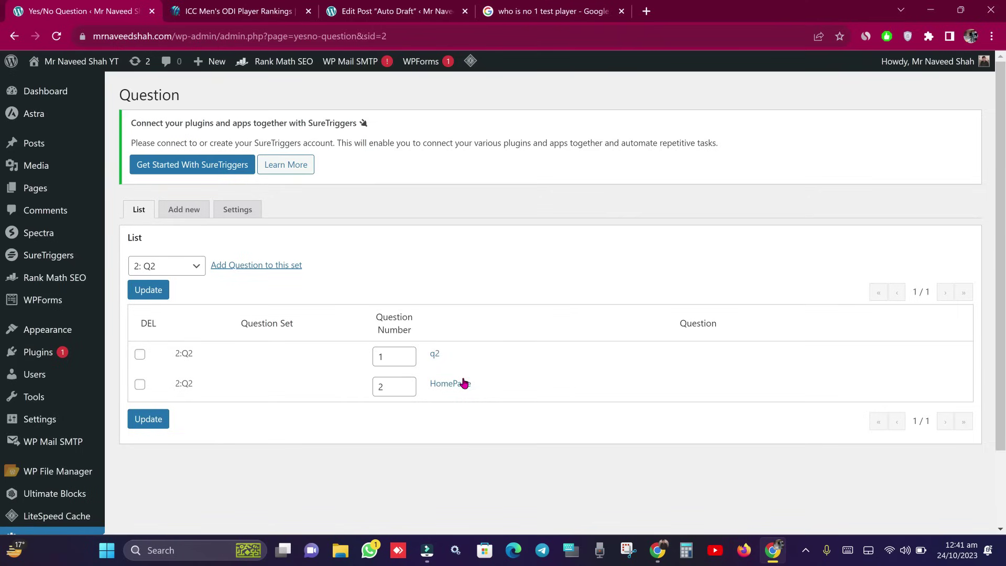
click(434, 357)
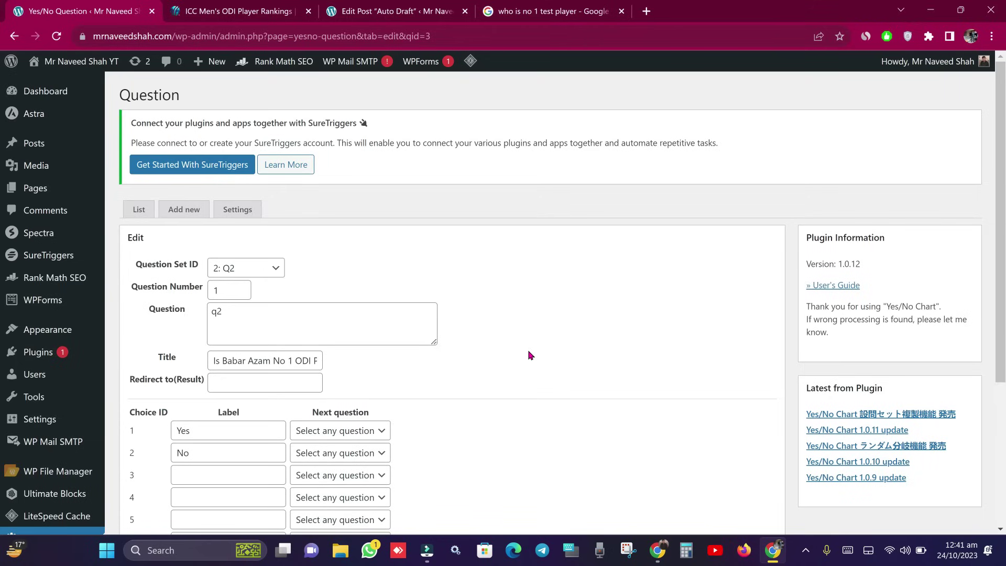
Replace the title of question q2 with "who is no 1 test player", leaving the redirect empty
scroll(528, 355, down, 1)
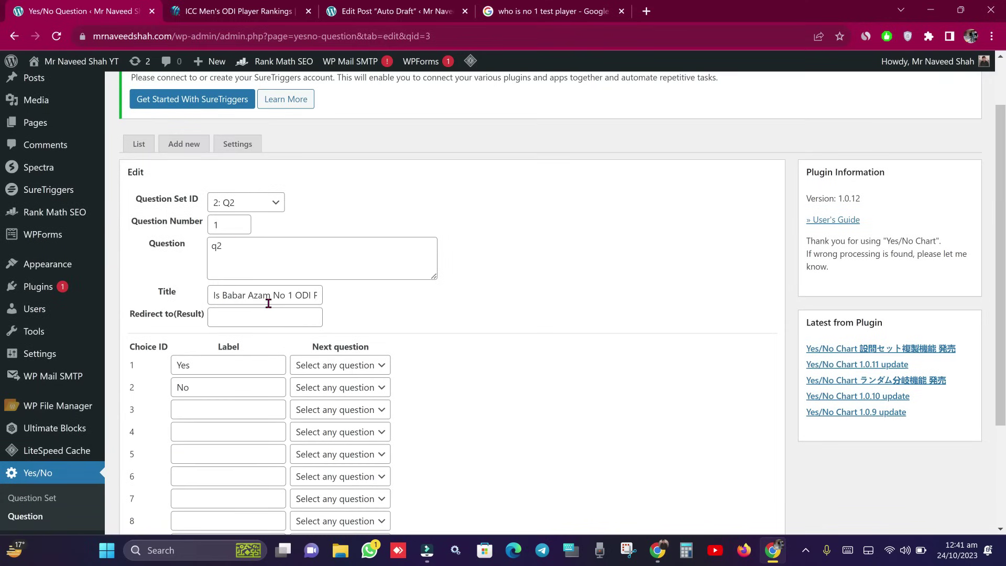
triple_click(220, 300)
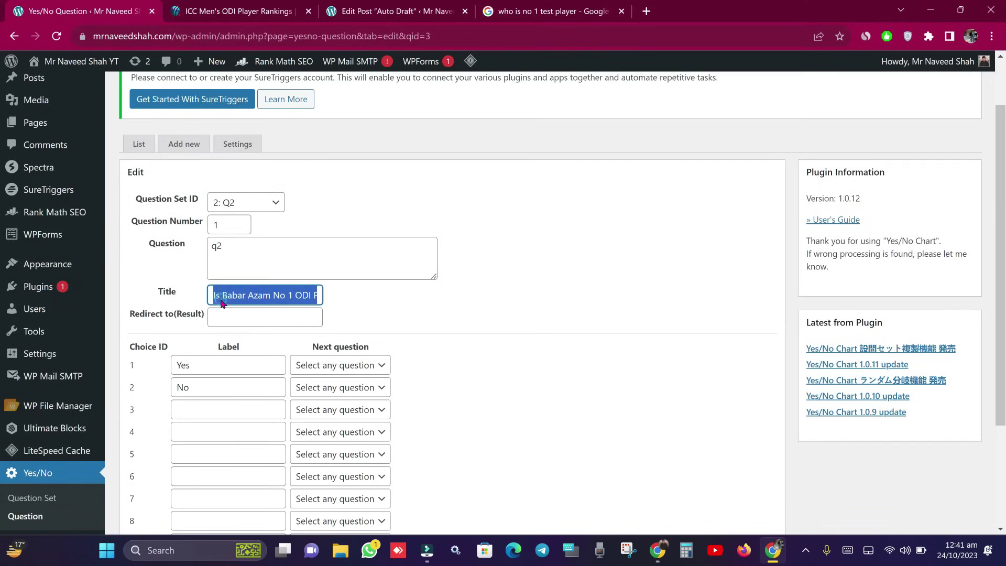
right_click(221, 302)
click(291, 108)
click(498, 246)
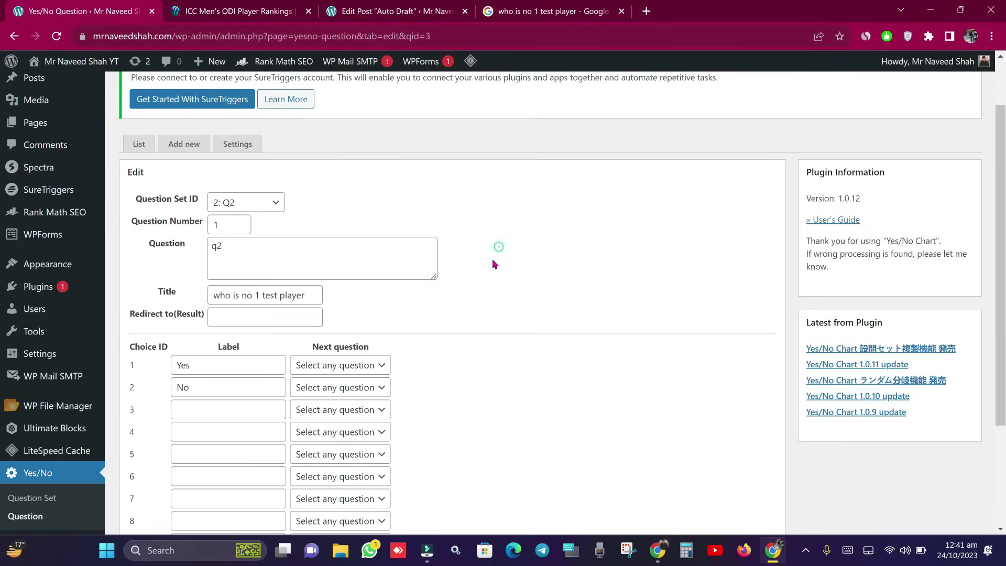
click(297, 317)
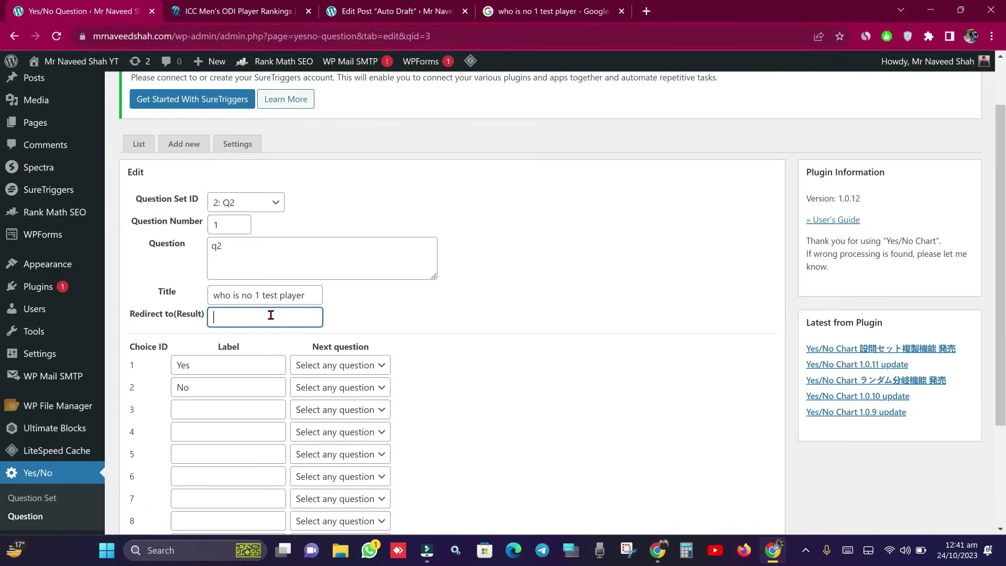
click(484, 299)
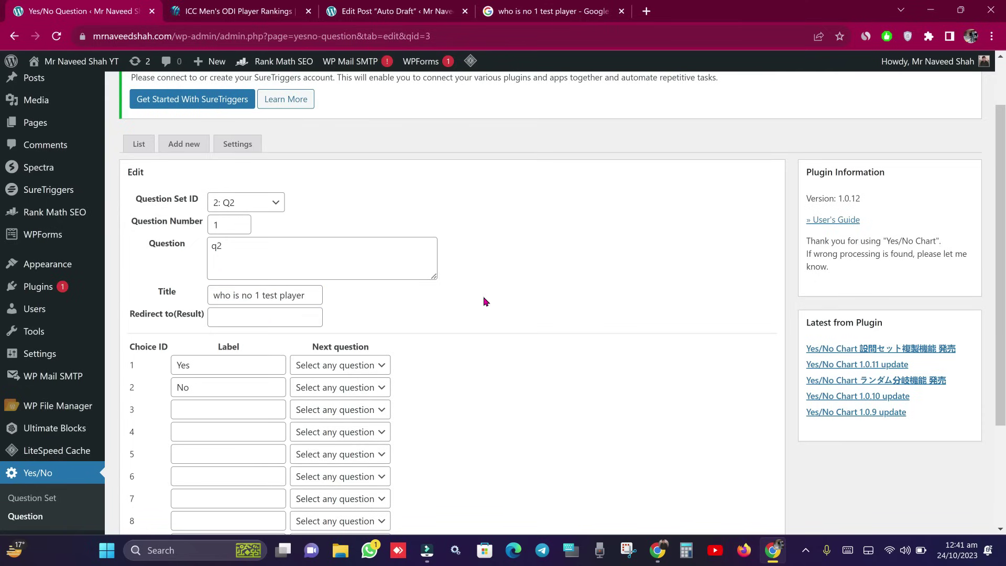
Label choices 3 and 4 of question q2 as "no"
double_click(248, 362)
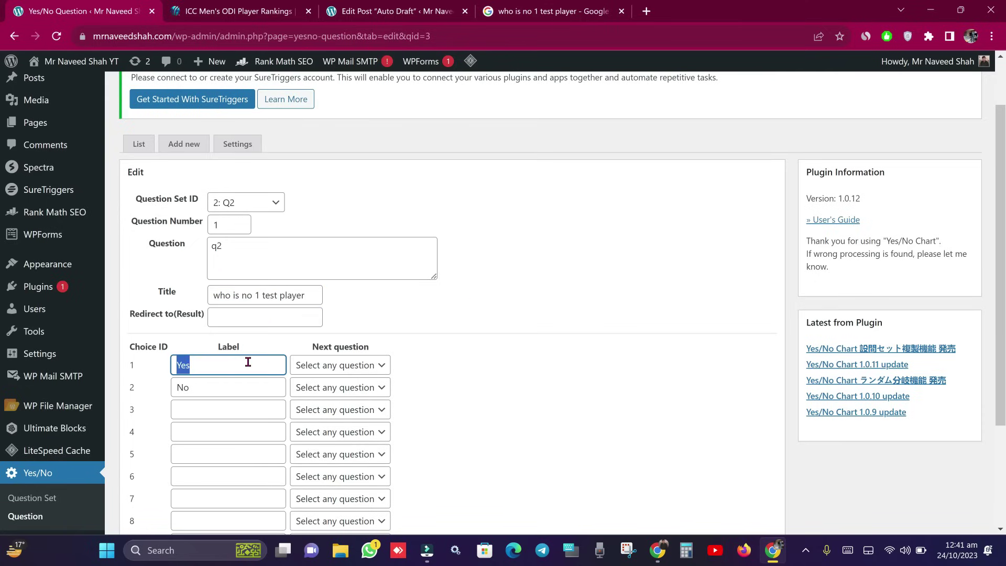
click(218, 384)
click(214, 404)
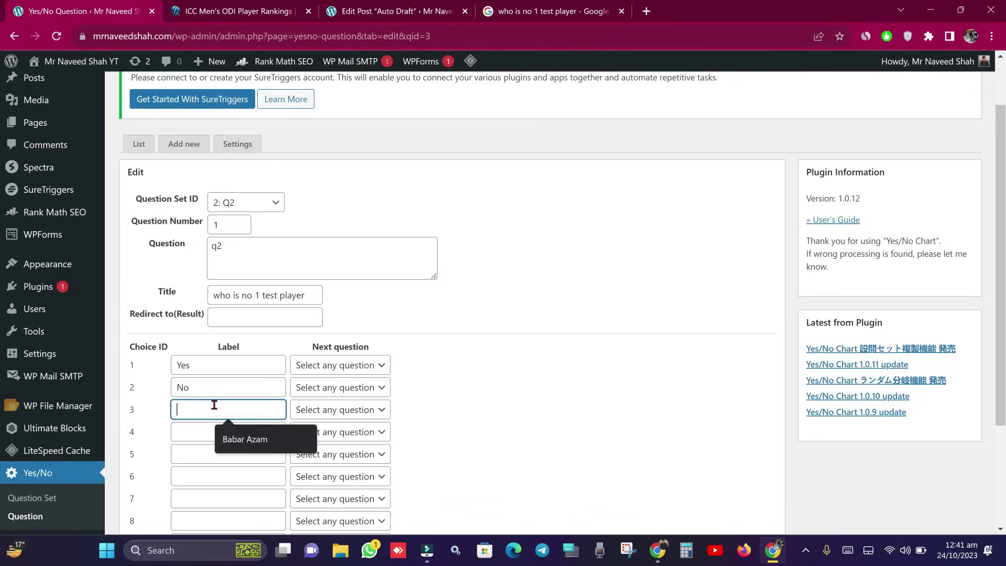
text(no)
click(211, 432)
text(n)
click(495, 374)
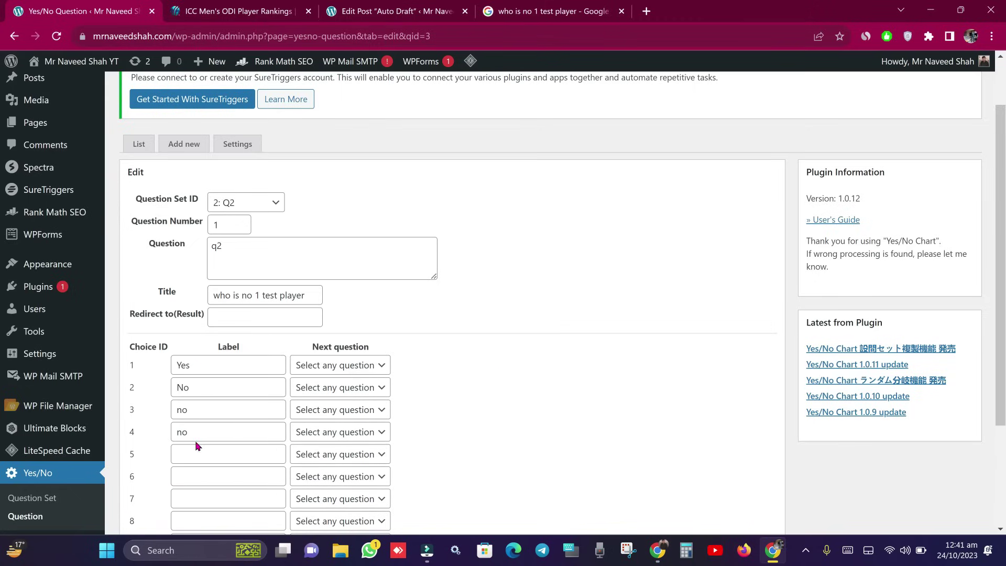
Set the next question of choice 1 to "1: q2" and of choices 2 to 4 to "2: HomePage", and update question q2
click(355, 365)
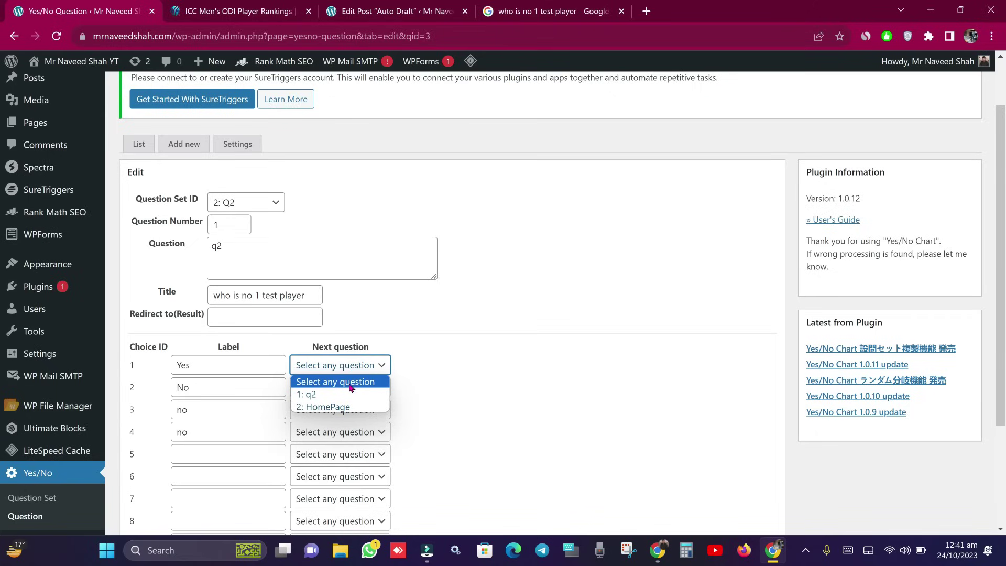
click(339, 397)
click(350, 388)
click(359, 427)
click(356, 409)
click(346, 451)
click(350, 432)
click(341, 473)
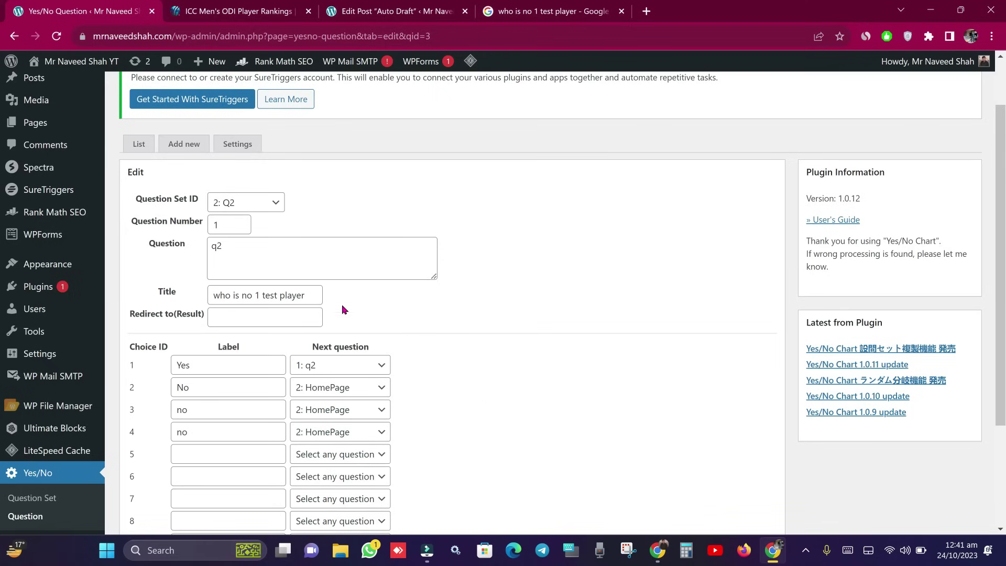
scroll(682, 362, down, 3)
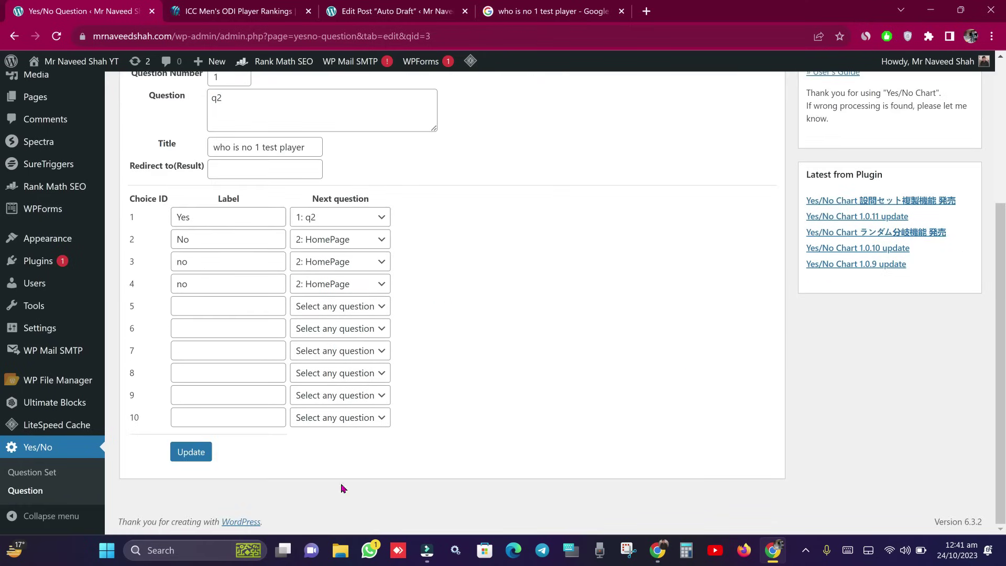
click(207, 452)
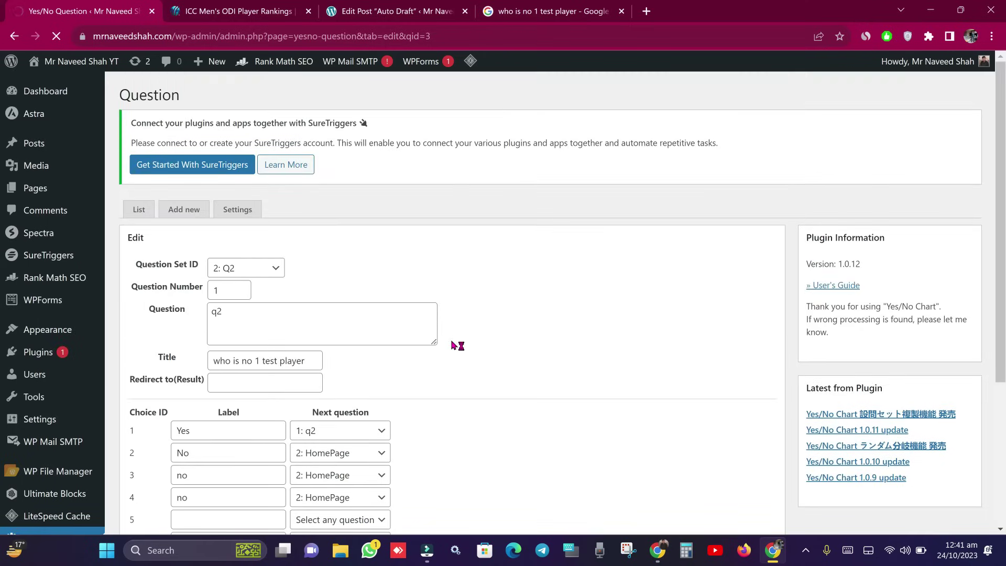
Copy the shortcode of question set Q2 from the Yes/No question set list
scroll(456, 343, down, 5)
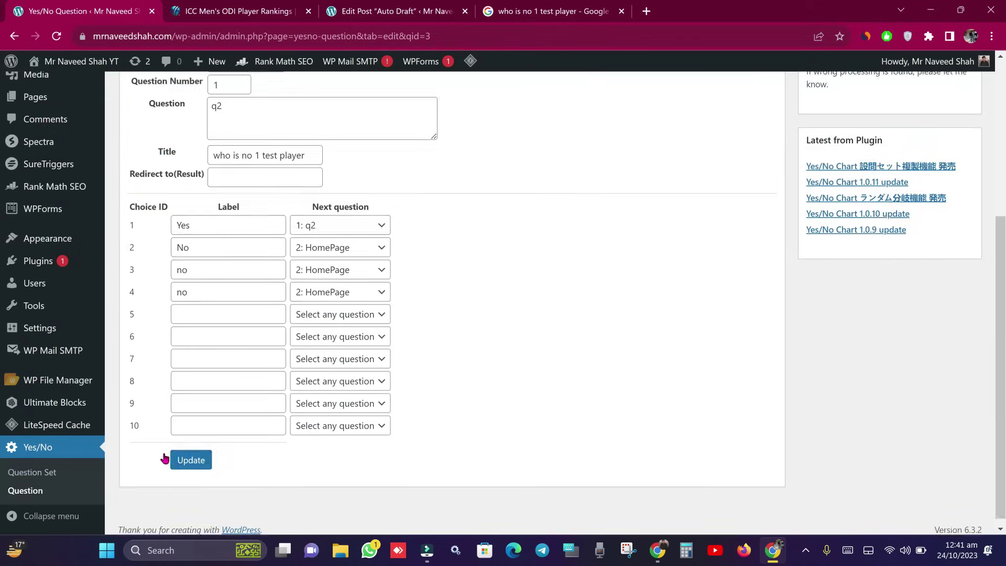
click(38, 473)
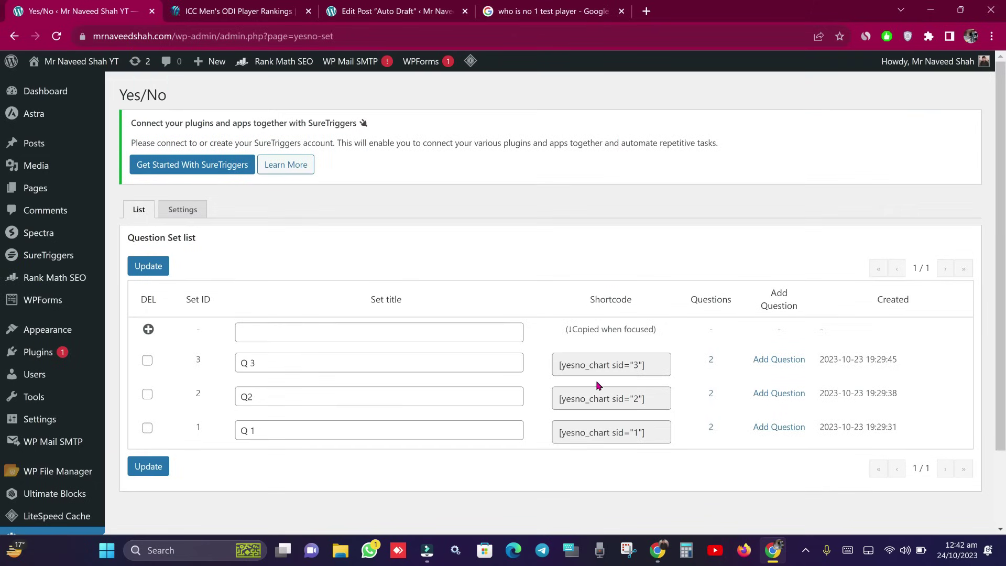
click(609, 408)
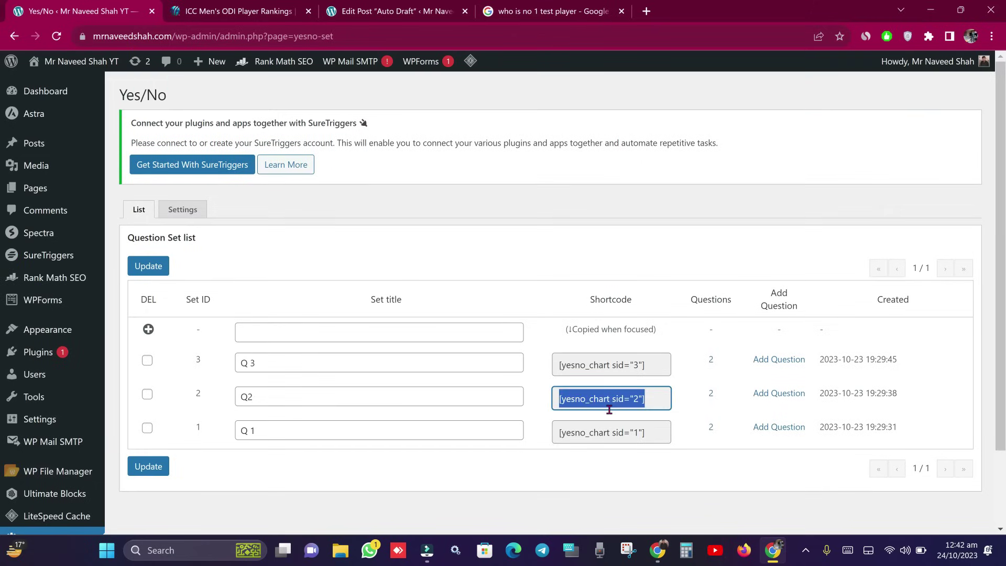
right_click(608, 410)
click(657, 258)
Add a Shortcode block below the Info Box in the test player post, containing [yesno_chart sid="2"]
key(ctrl+Tab)
key(ctrl+Tab)
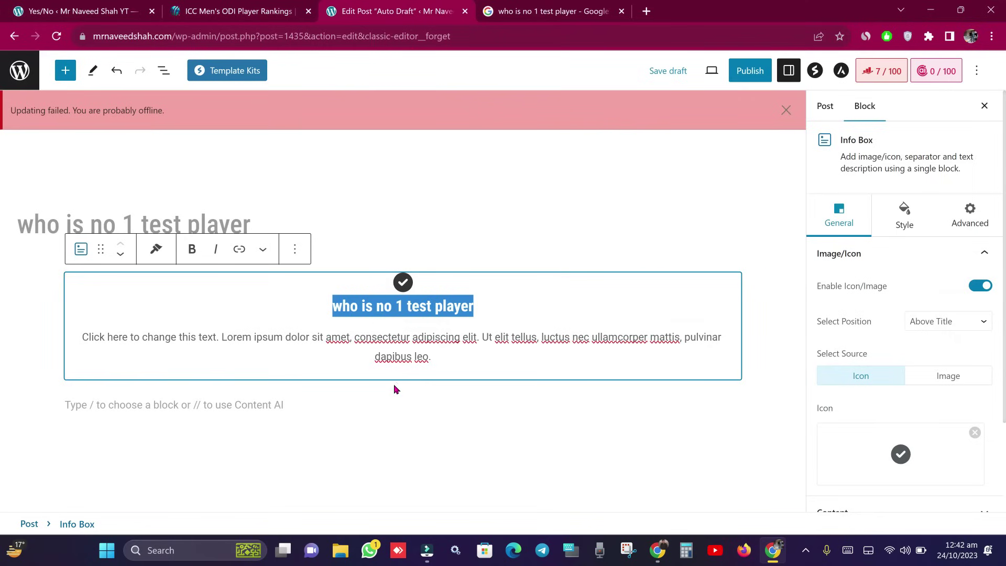
click(398, 405)
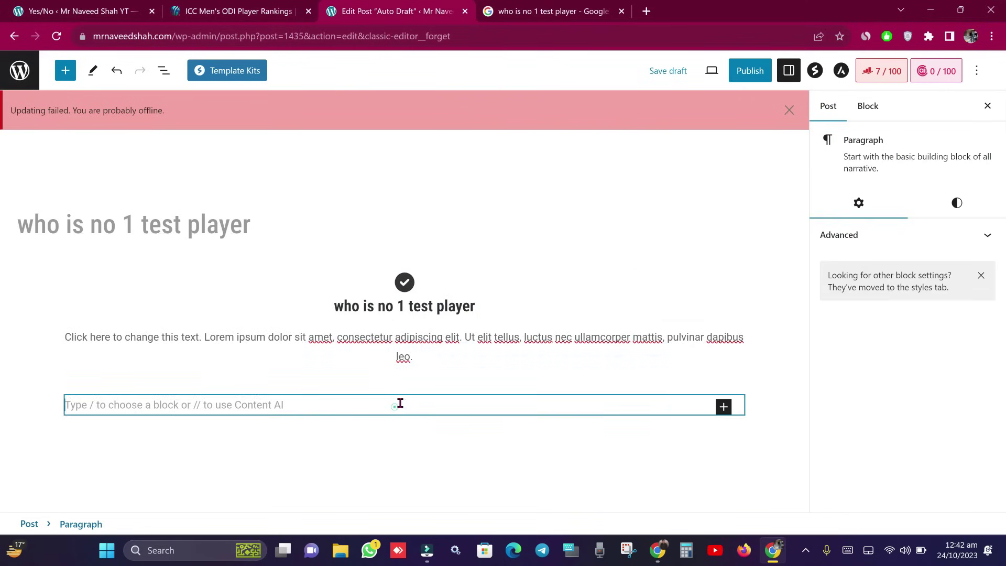
click(726, 412)
text(sh)
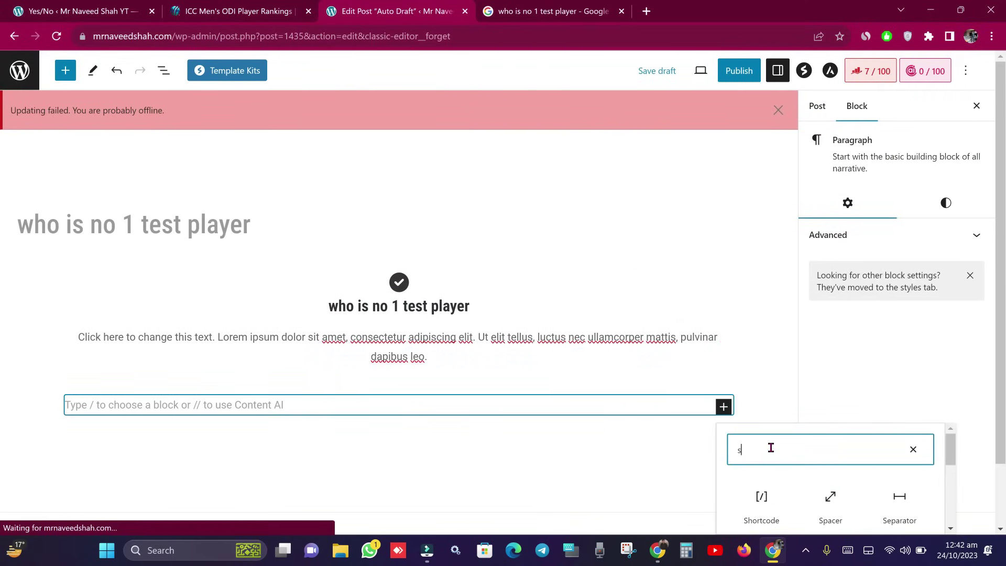
key(Tab)
key(Return)
right_click(397, 438)
click(451, 274)
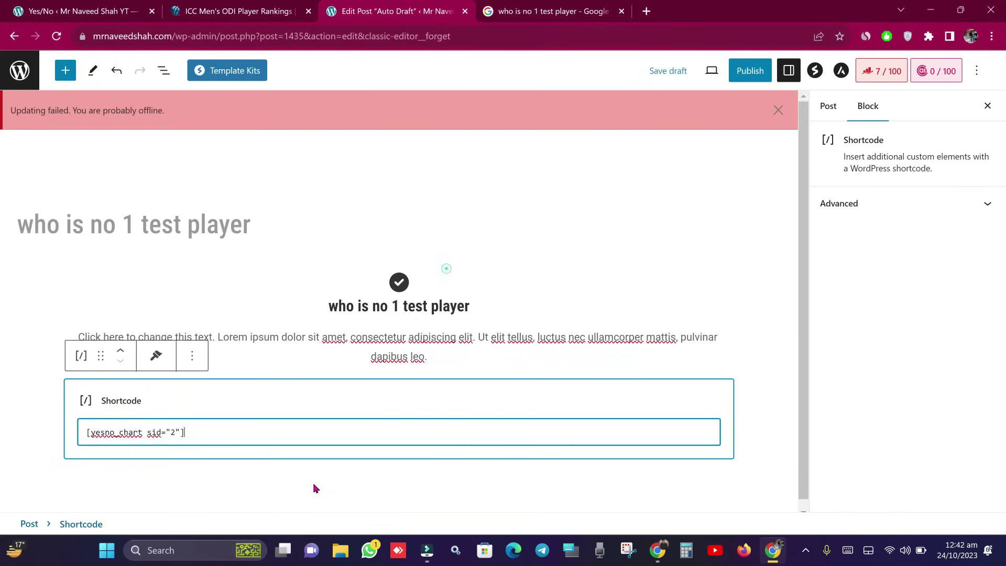
click(432, 474)
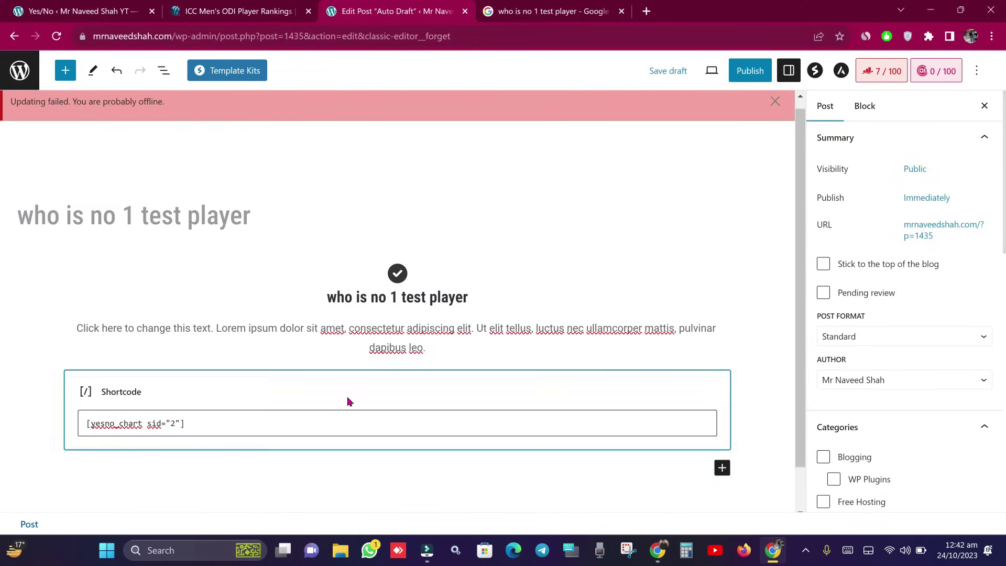
Publish the "who is no 1 test player" post and view it live
click(749, 70)
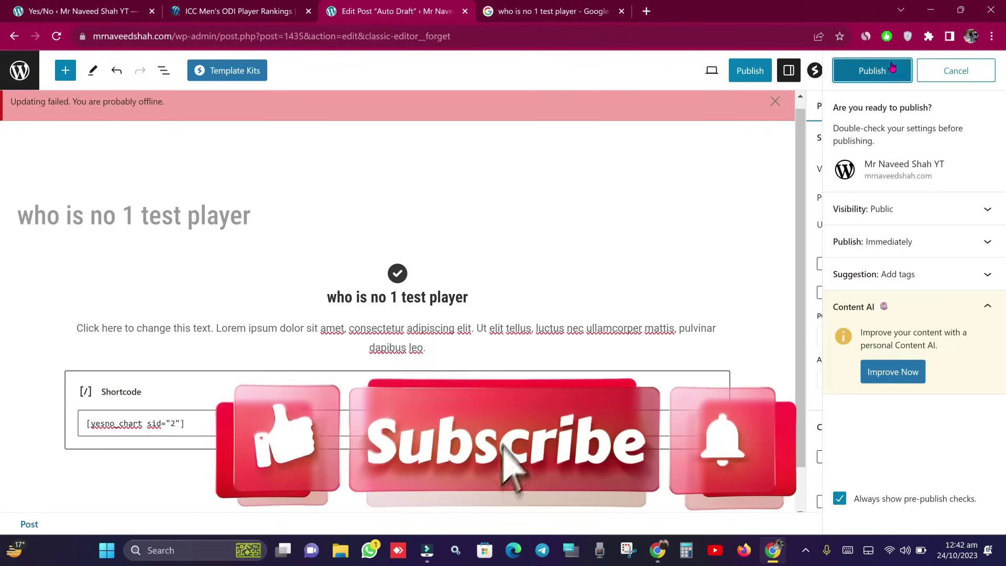
click(905, 64)
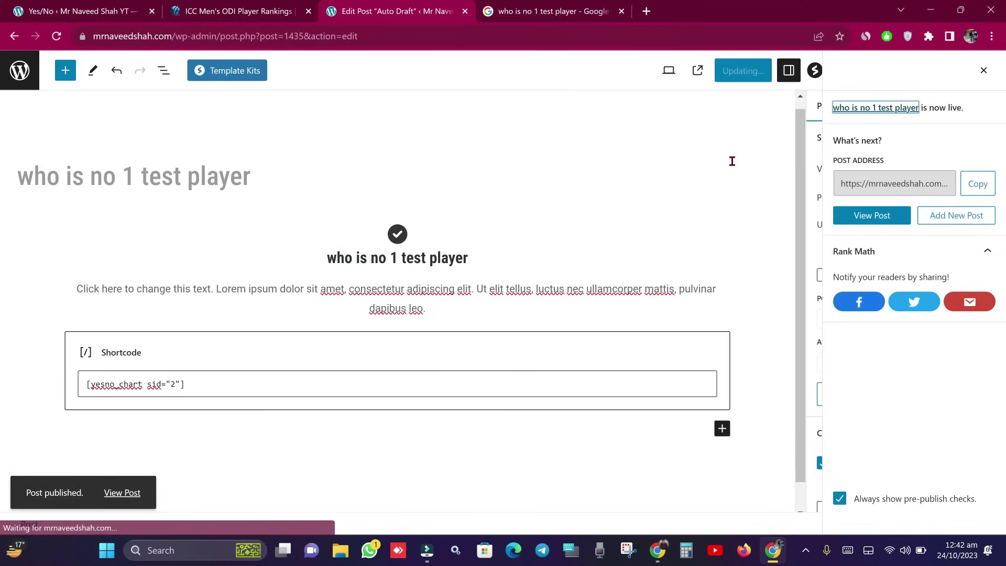
click(925, 180)
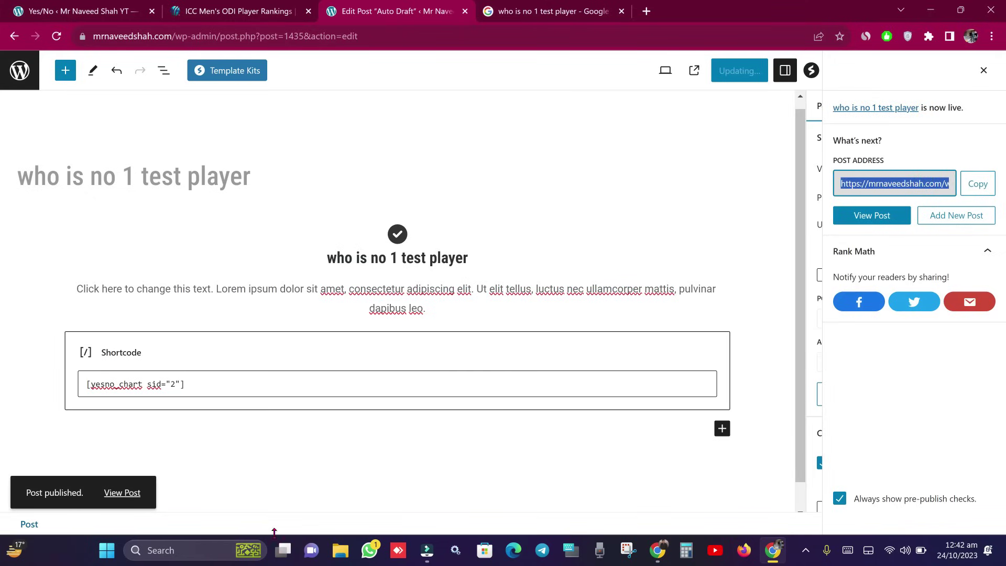
click(316, 231)
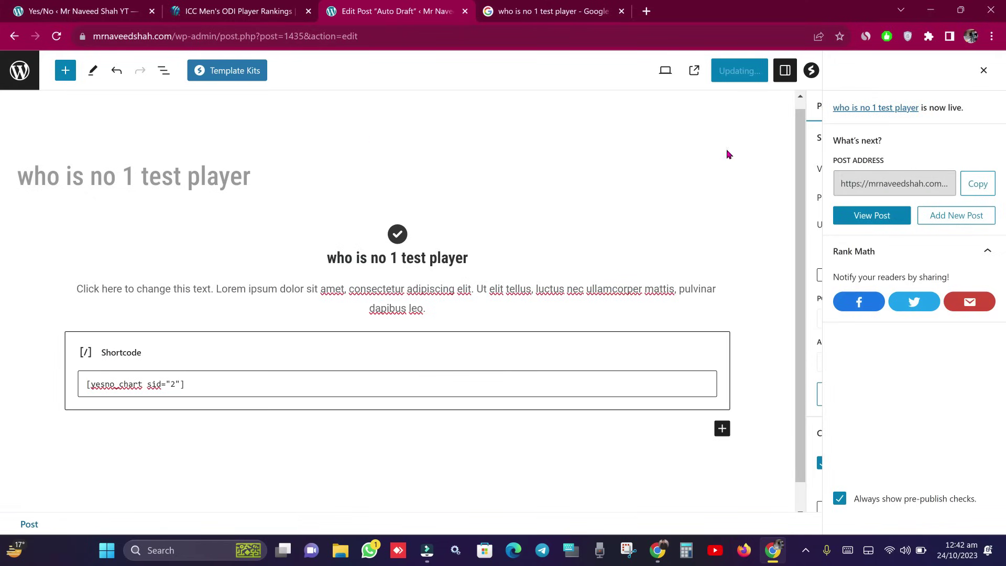
click(873, 216)
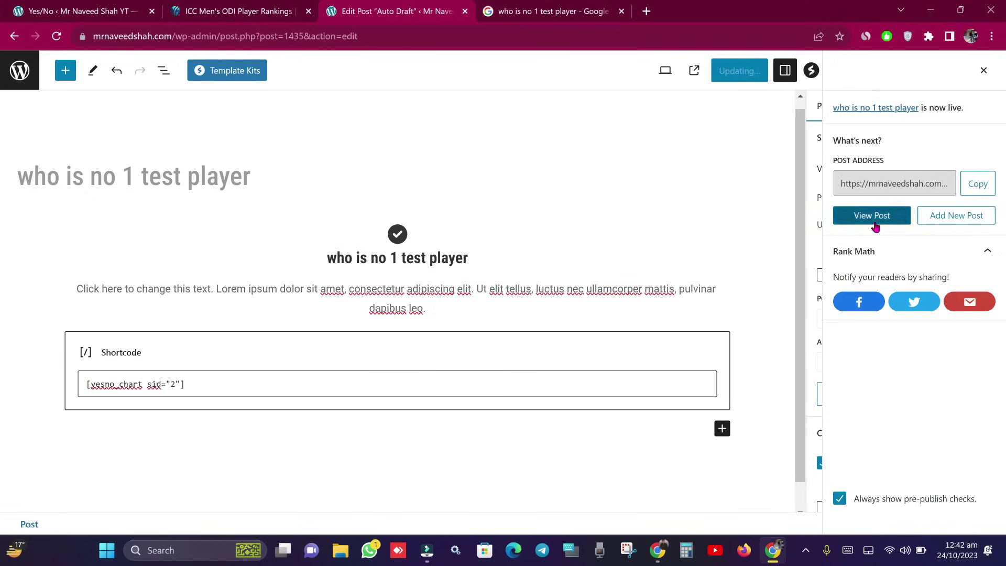
Copy the web address of the live "who is no 1 test player" post
click(435, 34)
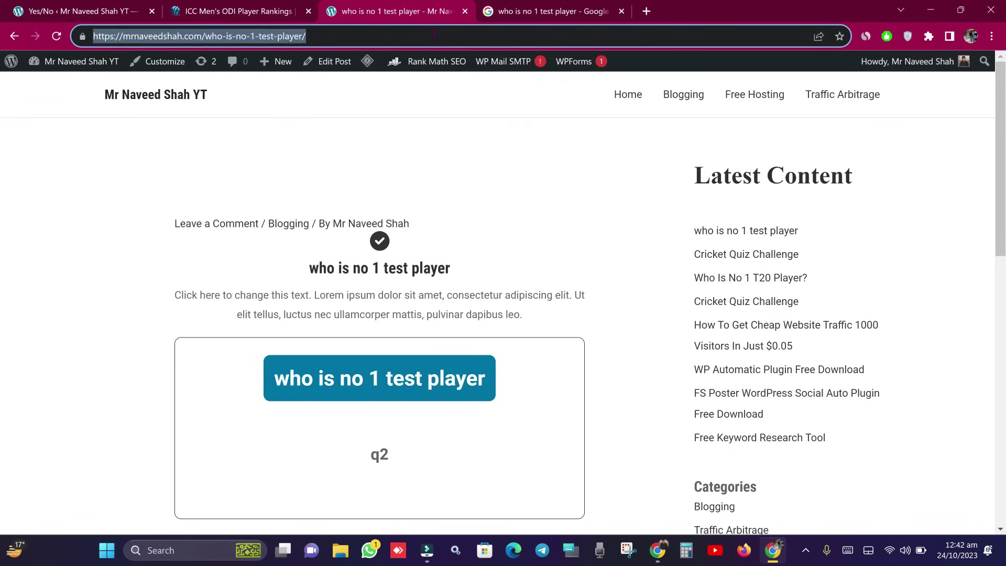
right_click(434, 34)
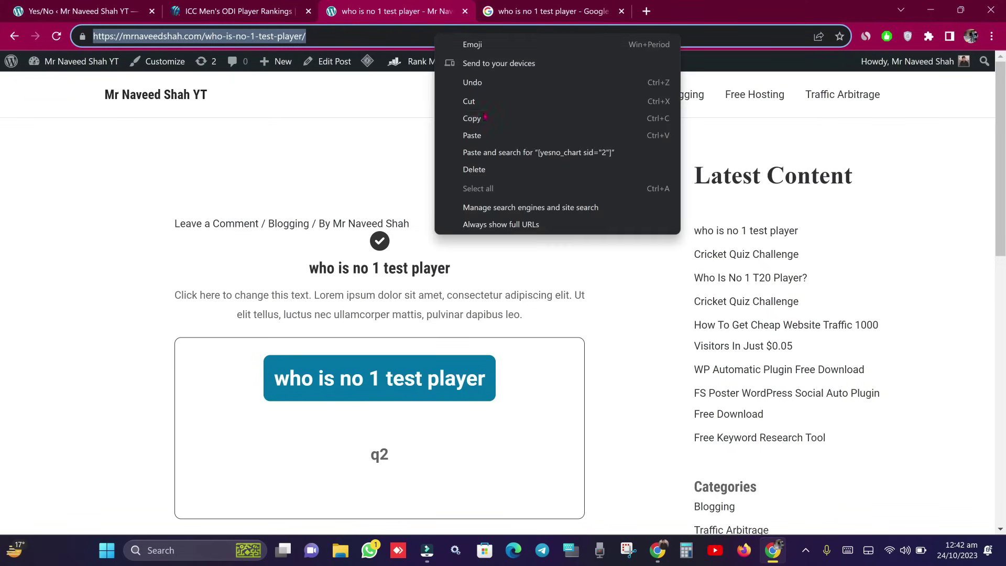
click(484, 118)
Open question "Q No 1" of the Yes/No question set "1: Q 1" for editing
key(ctrl+1)
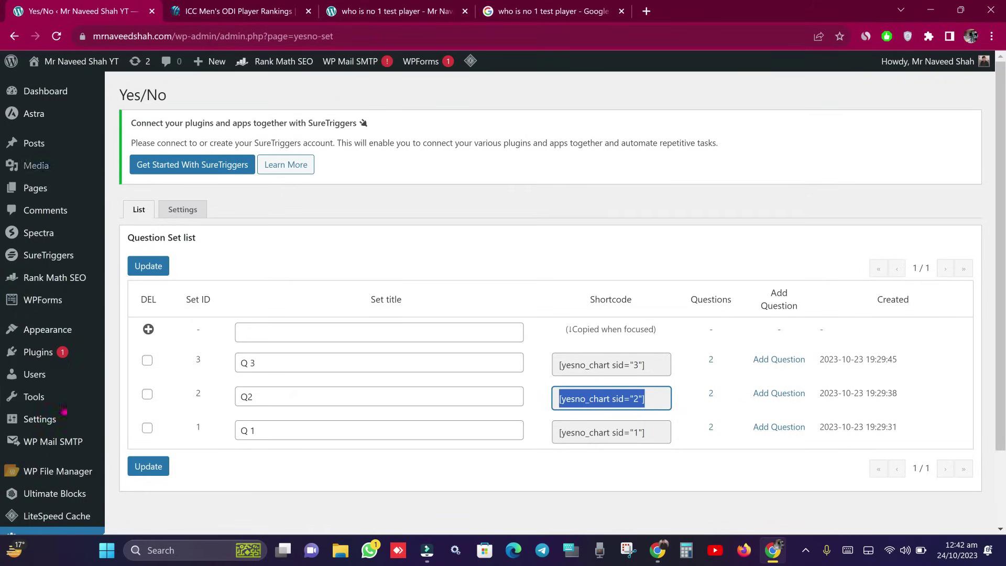
scroll(91, 474, down, 3)
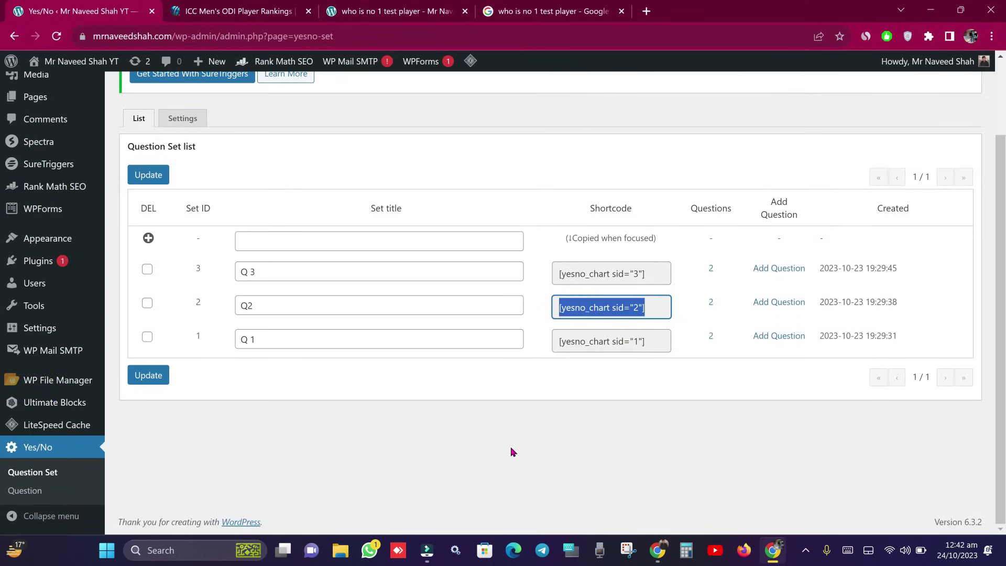
click(25, 491)
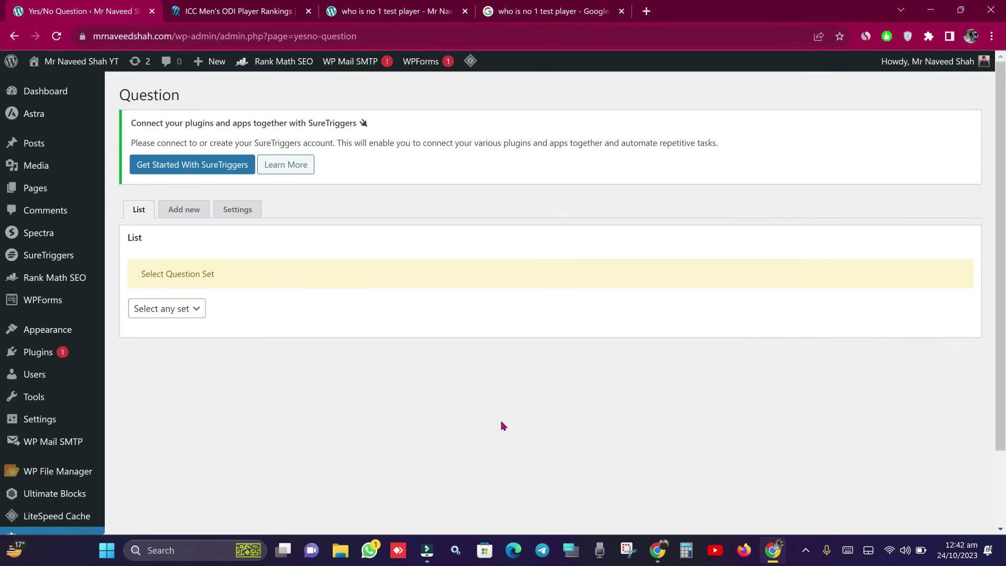
click(158, 314)
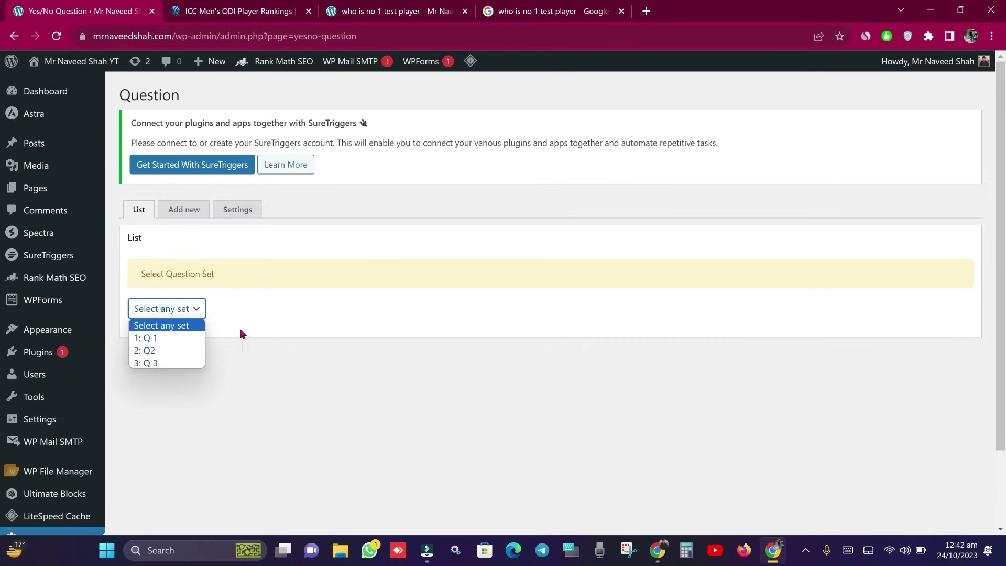
click(192, 340)
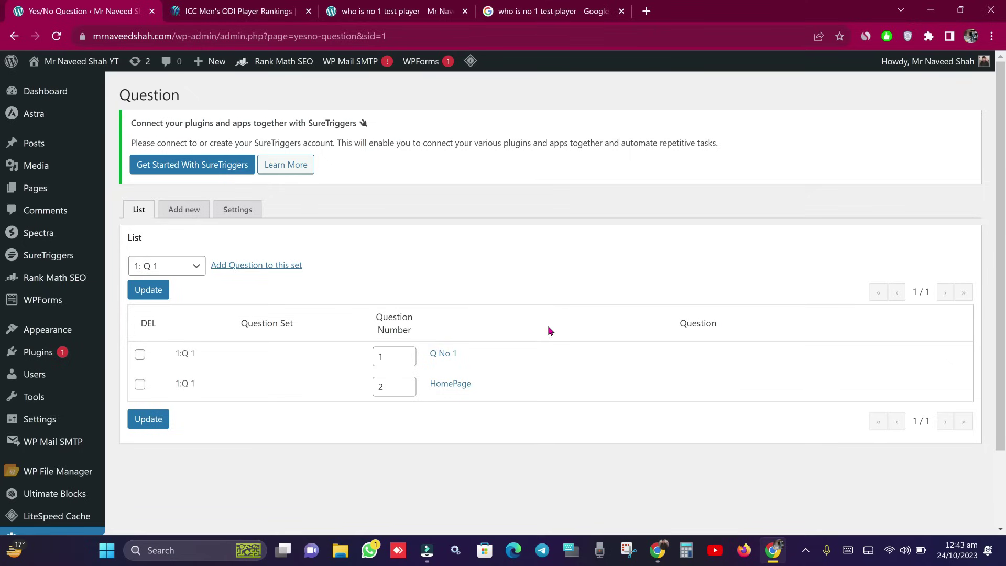
click(449, 359)
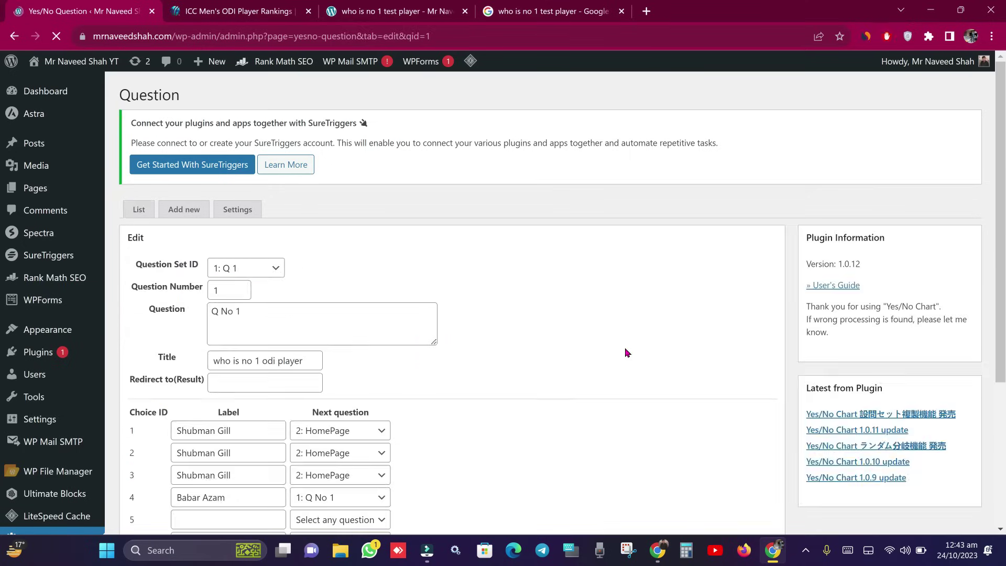
Paste the copied test player post address as the redirect result of question "Q No 1"
scroll(425, 352, down, 1)
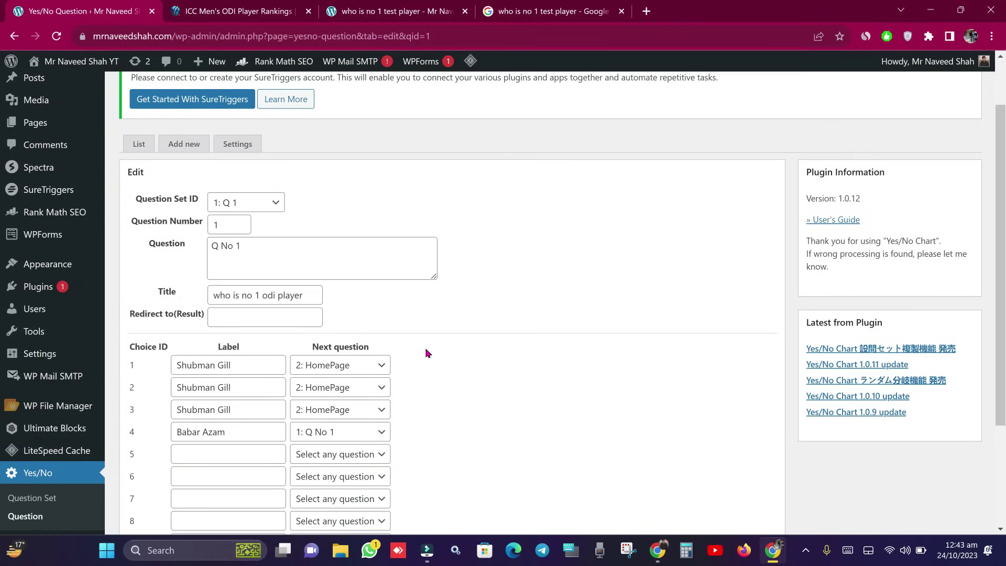
click(270, 322)
right_click(269, 322)
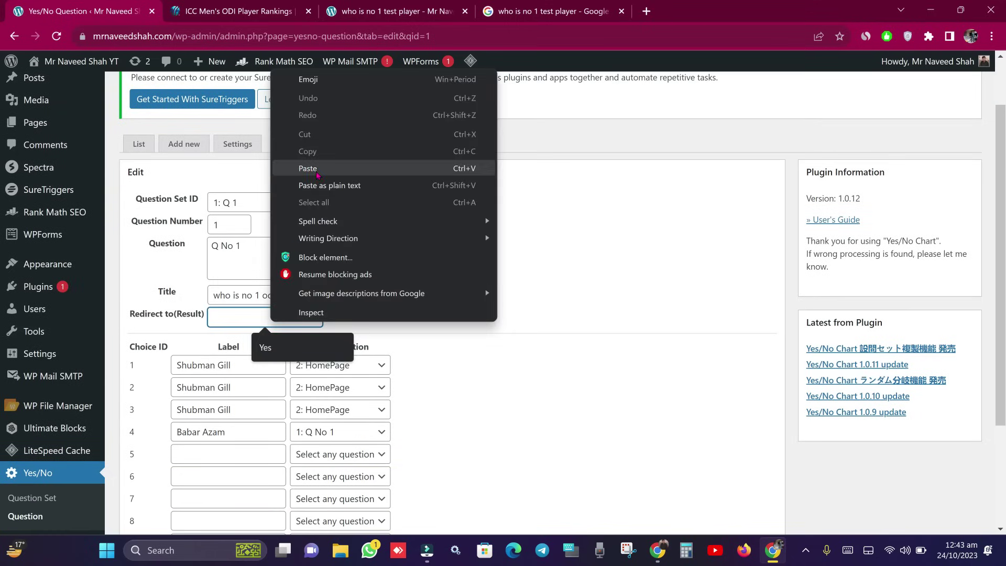
click(317, 169)
Check the fourth choice and redirect address of "Q No 1" against the live test player post, and update the question
scroll(561, 337, down, 1)
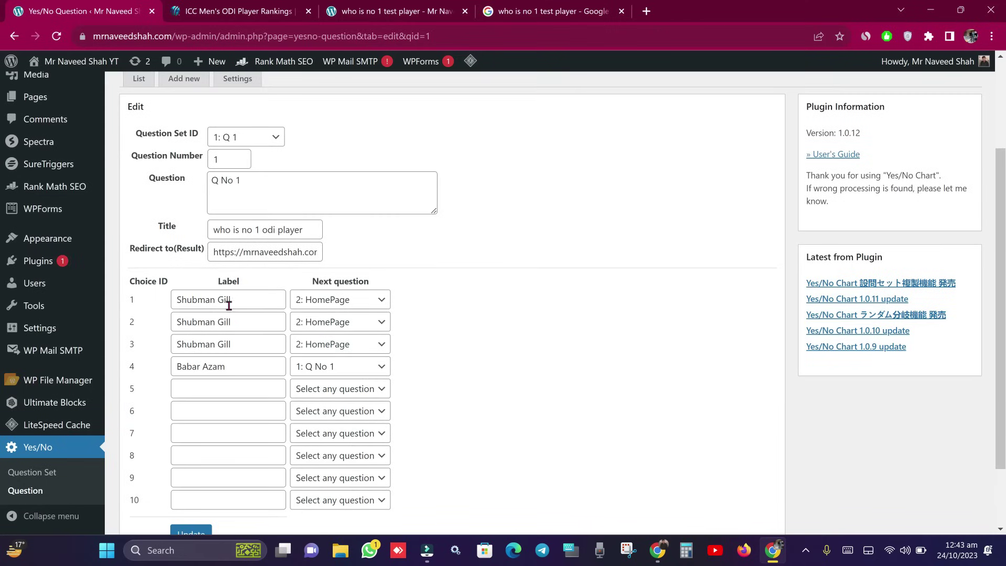
drag(235, 368, 176, 362)
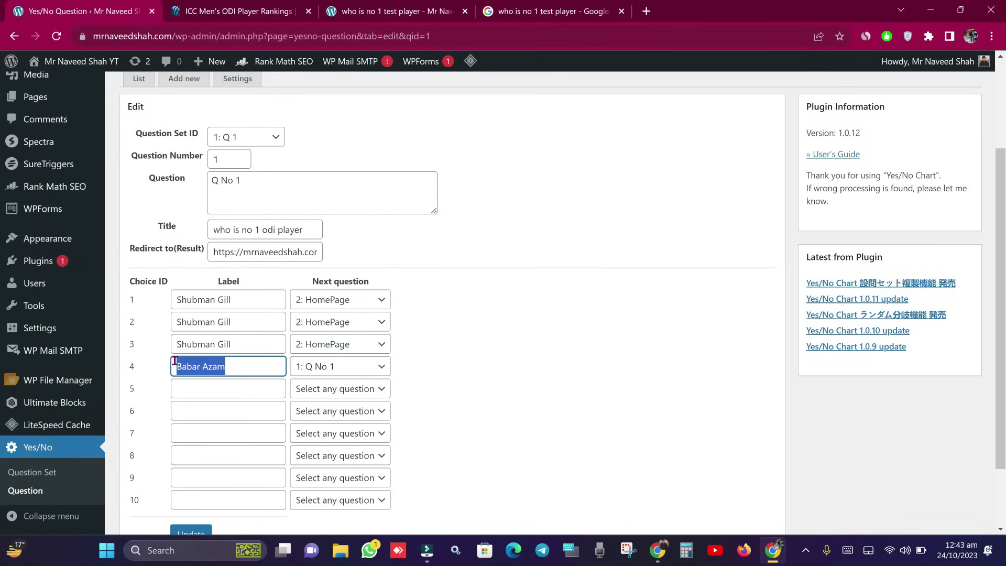
click(236, 257)
key(ctrl+a)
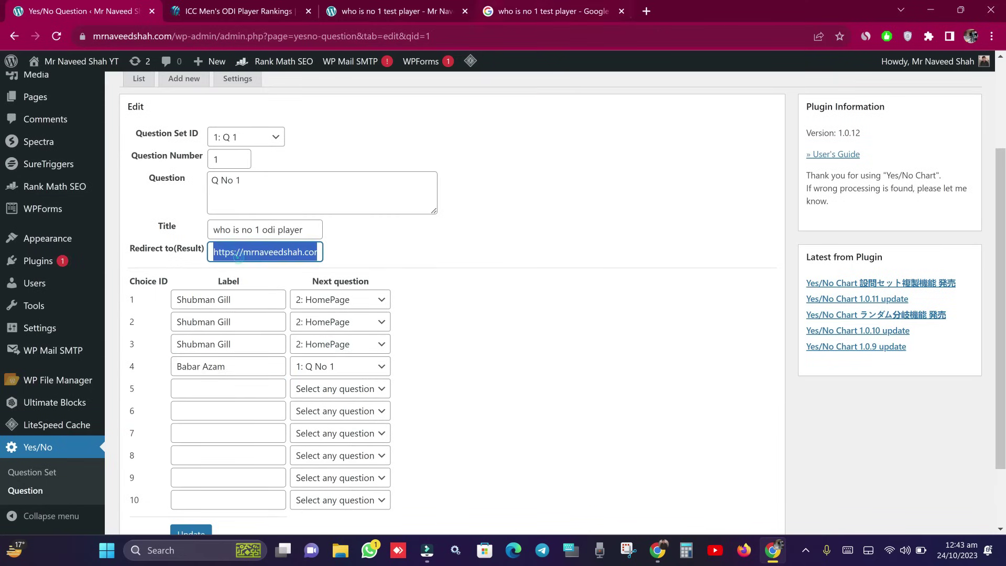
key(ctrl+3)
scroll(393, 320, down, 5)
scroll(377, 367, up, 4)
key(ctrl+1)
click(208, 458)
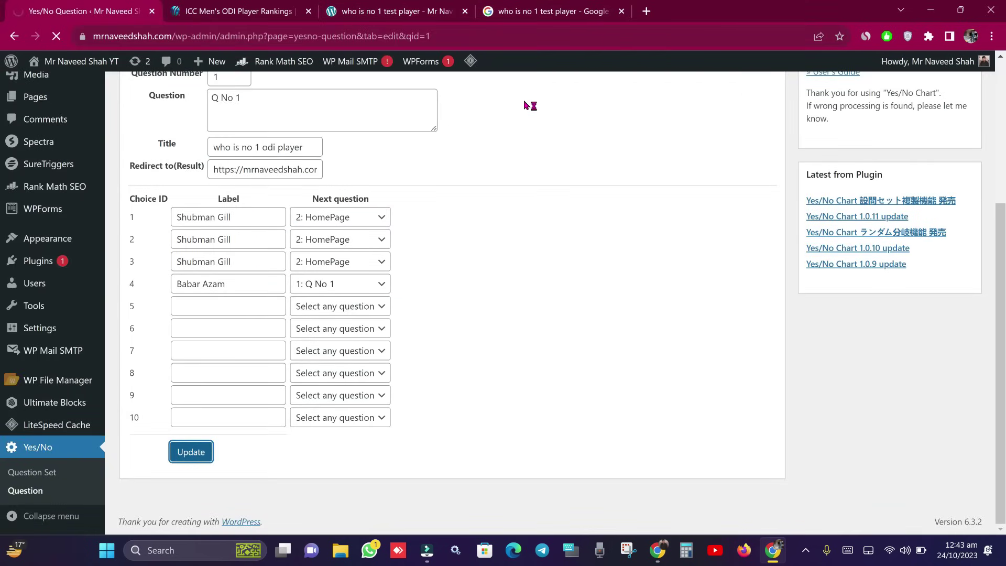
Open the WordPress dashboard in a separate tab from the live test player post and go to the list of all posts
key(ctrl+3)
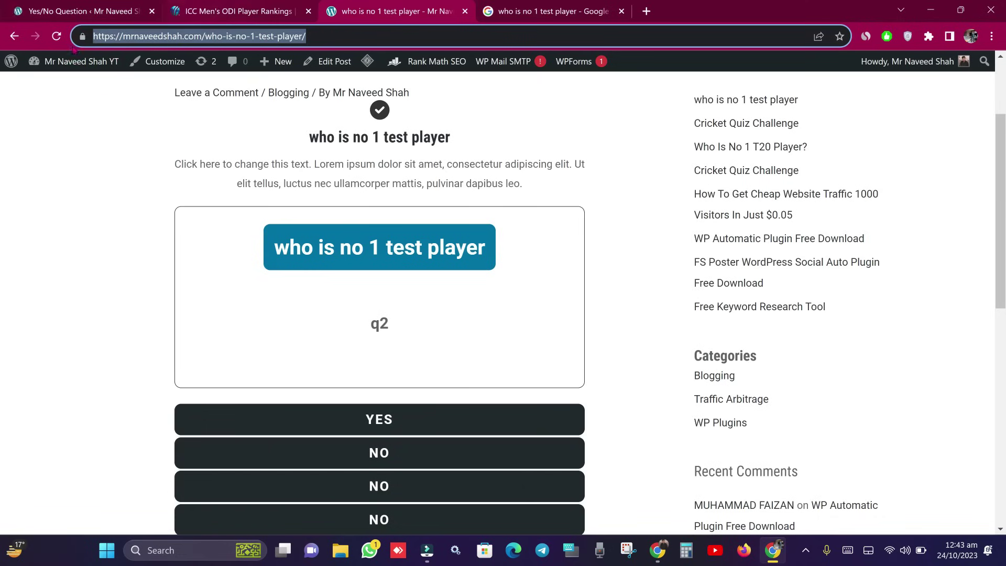
right_click(55, 90)
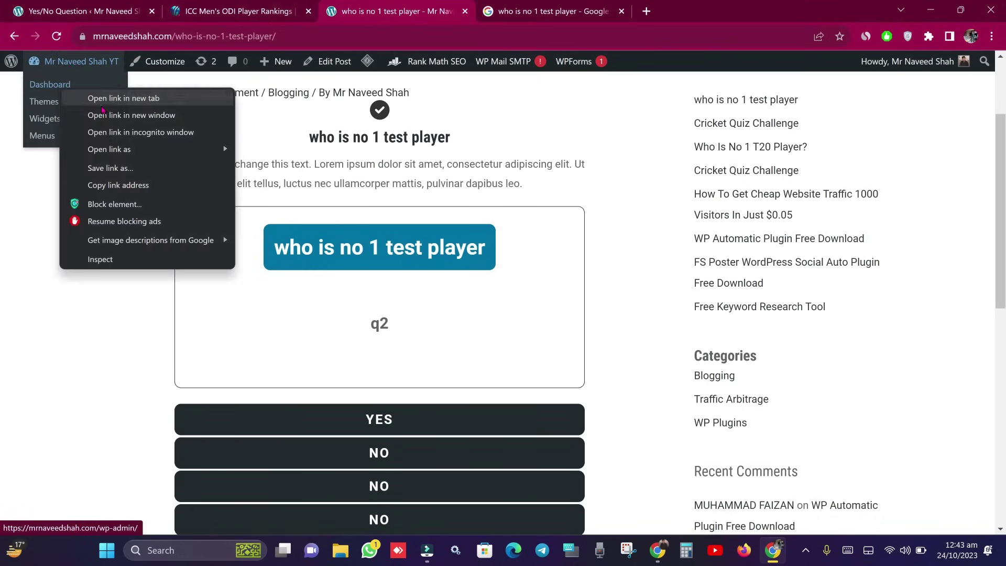
click(109, 99)
key(ctrl+Tab)
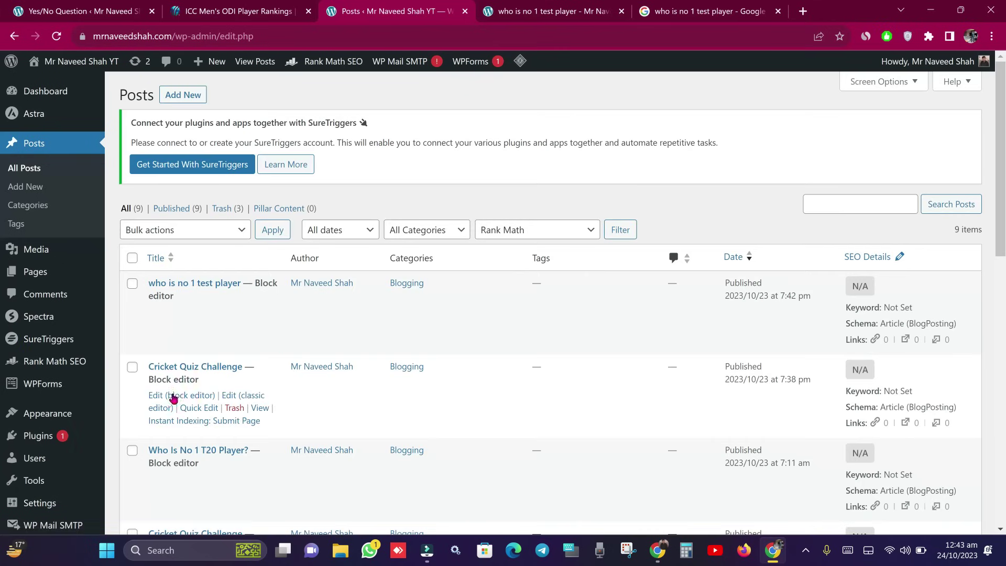
Open the live "Cricket Quiz Challenge" post published at 7:38 pm in a new tab, closing the old test player and Google search tabs
right_click(258, 408)
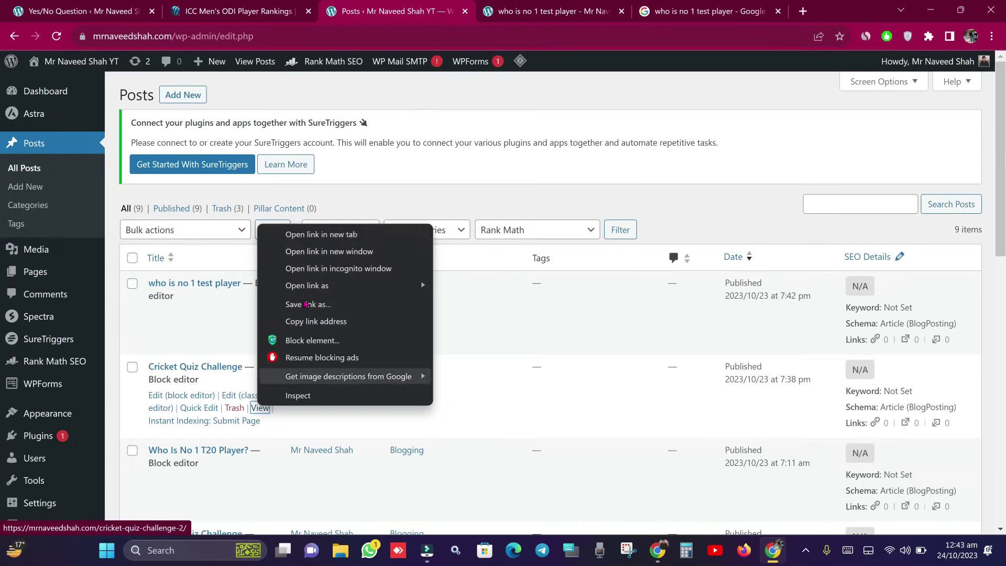
click(314, 233)
click(682, 11)
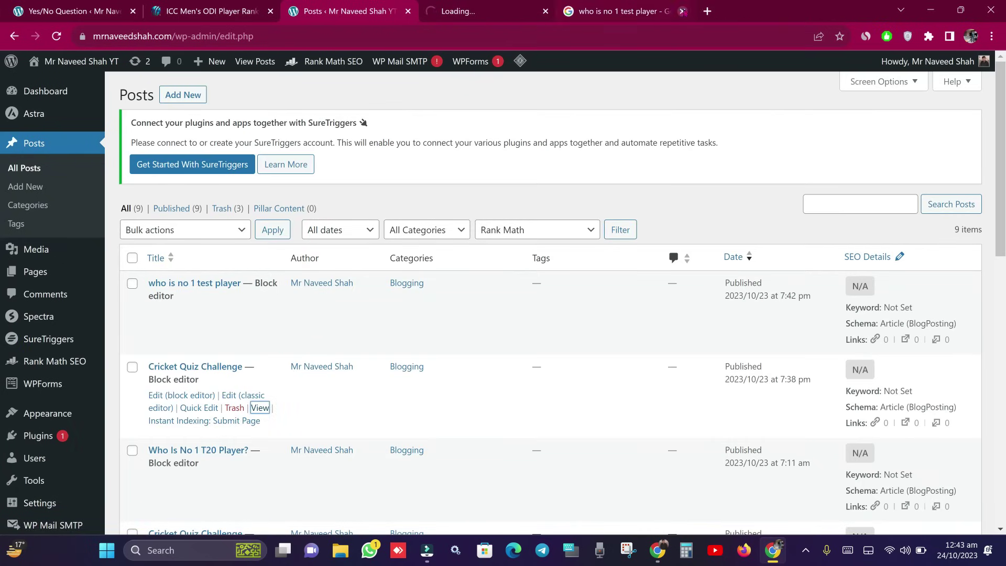
click(682, 11)
click(550, 11)
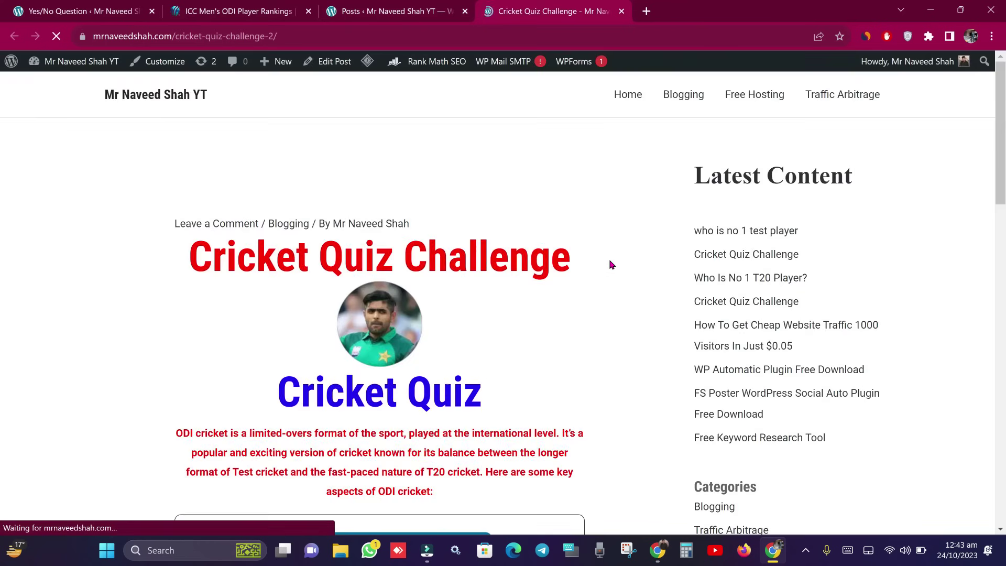
Test the "Babar Azam" answer of the live ODI quiz and review the page it redirects to
scroll(385, 358, down, 4)
scroll(385, 358, down, 3)
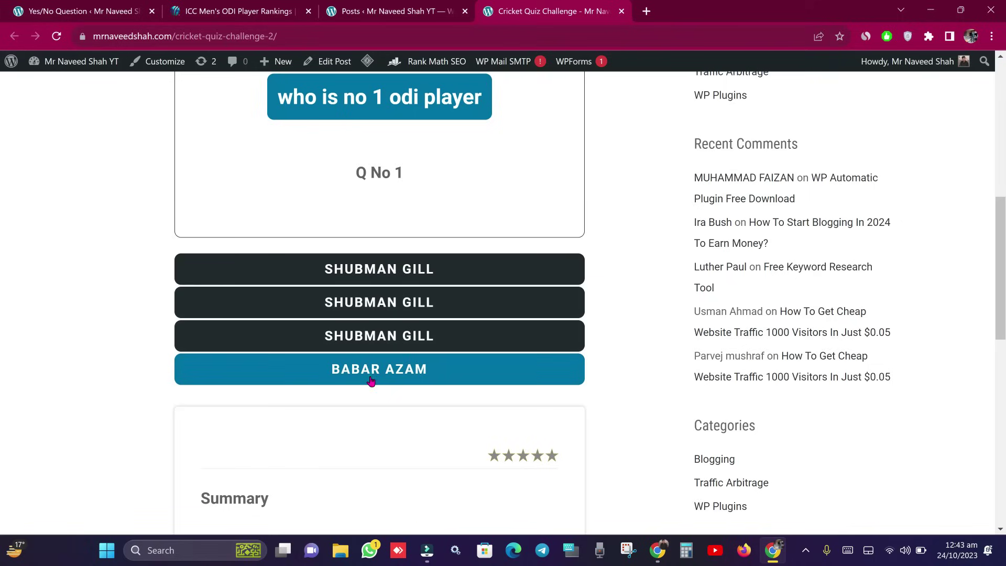
click(391, 370)
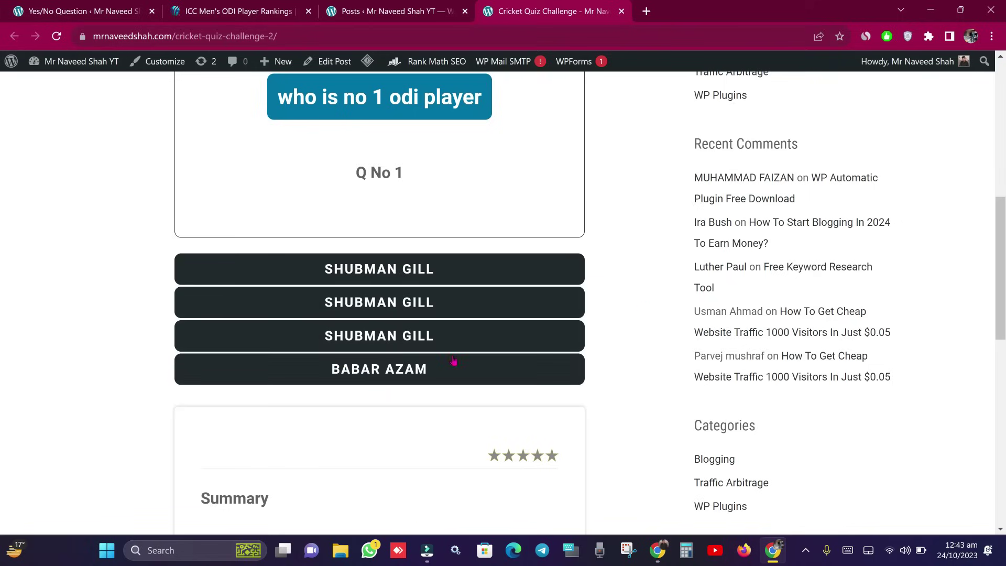
click(391, 375)
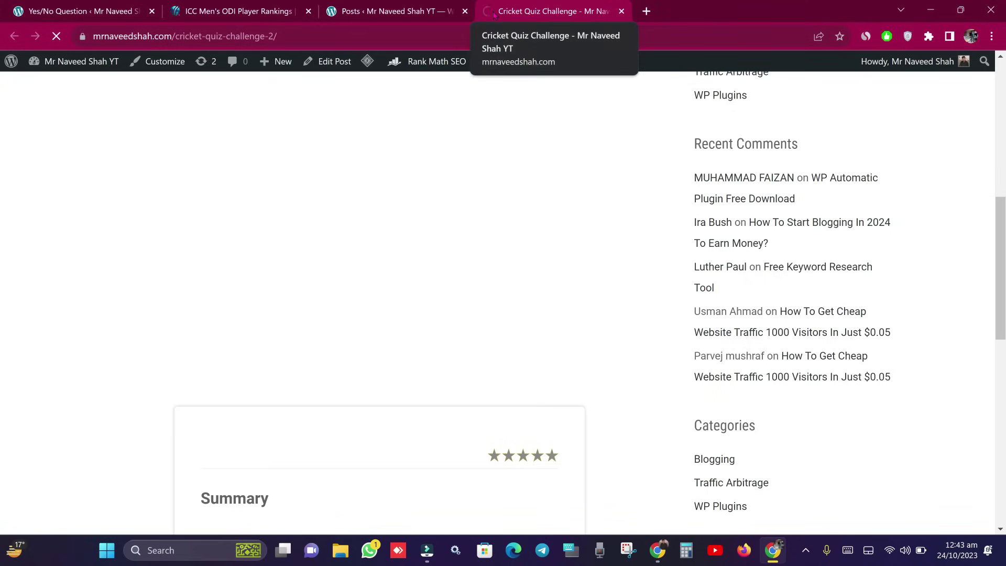
scroll(519, 298, down, 4)
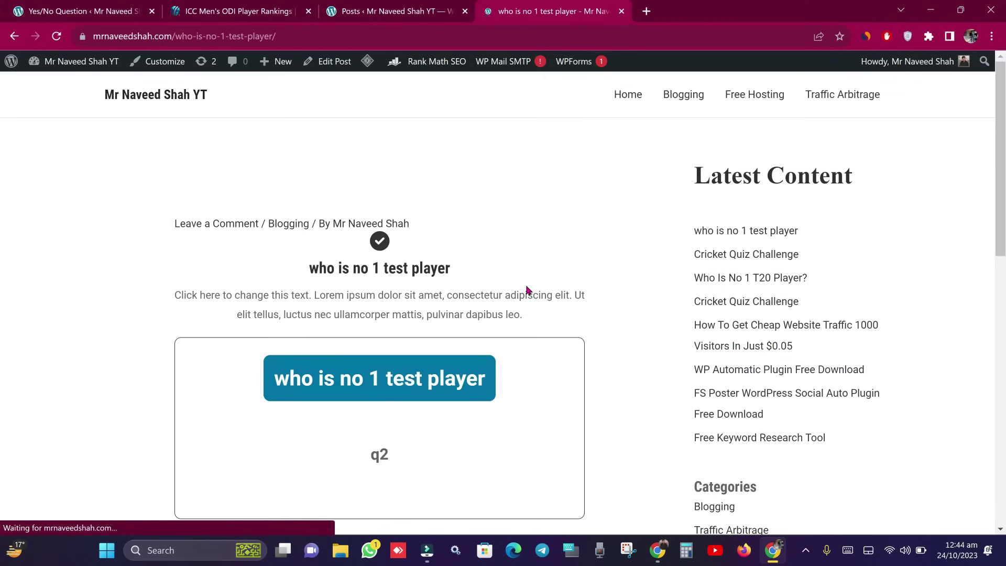
scroll(378, 412, down, 3)
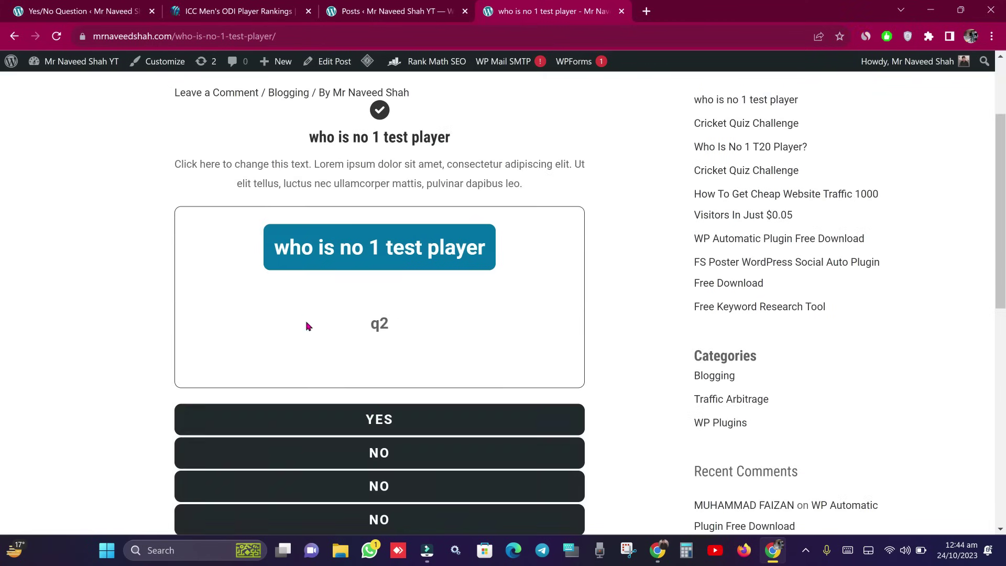
scroll(307, 326, down, 3)
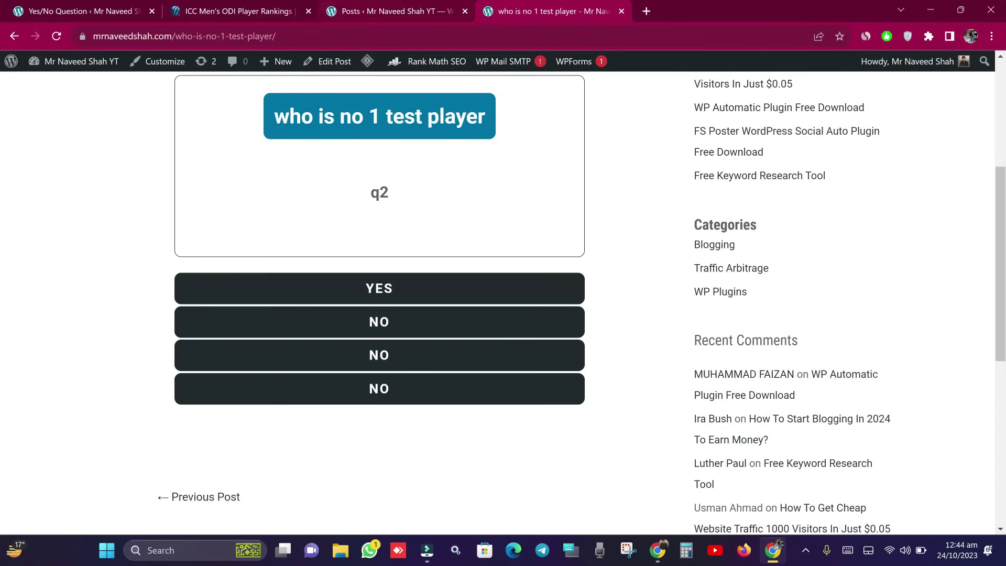
Open question "q2" of the Yes/No question set "2: Q2" for editing
click(79, 11)
scroll(240, 459, down, 4)
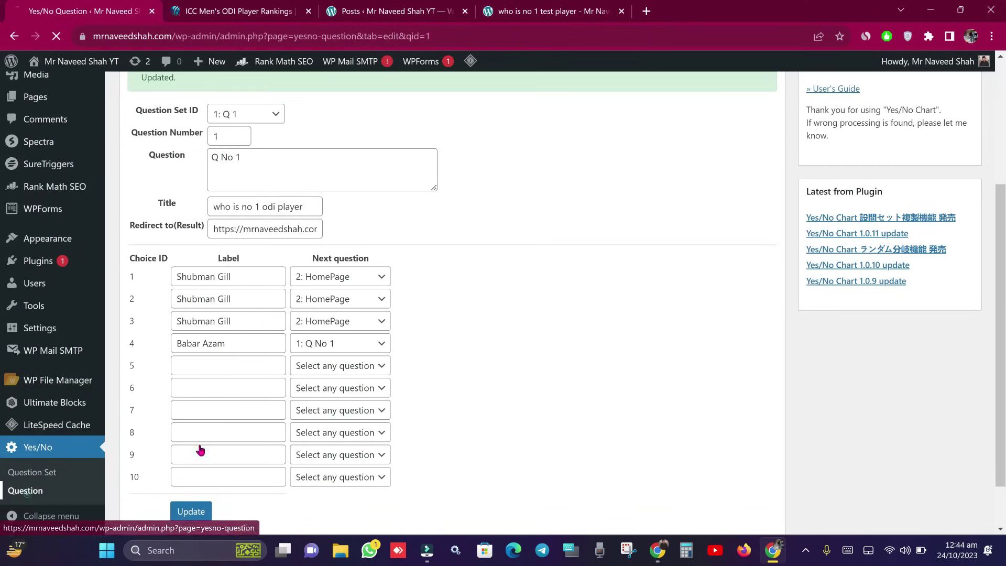
click(65, 483)
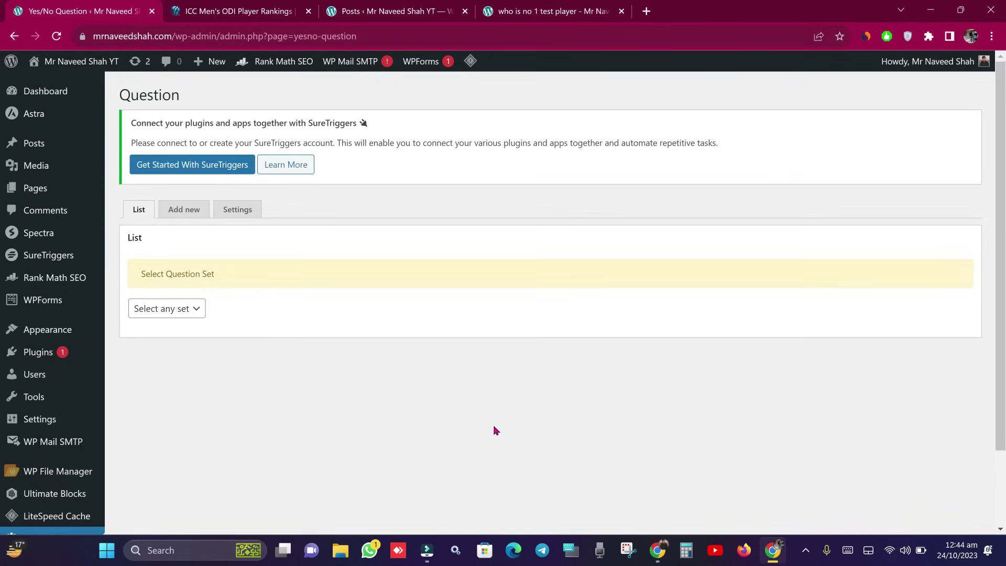
click(181, 308)
click(173, 351)
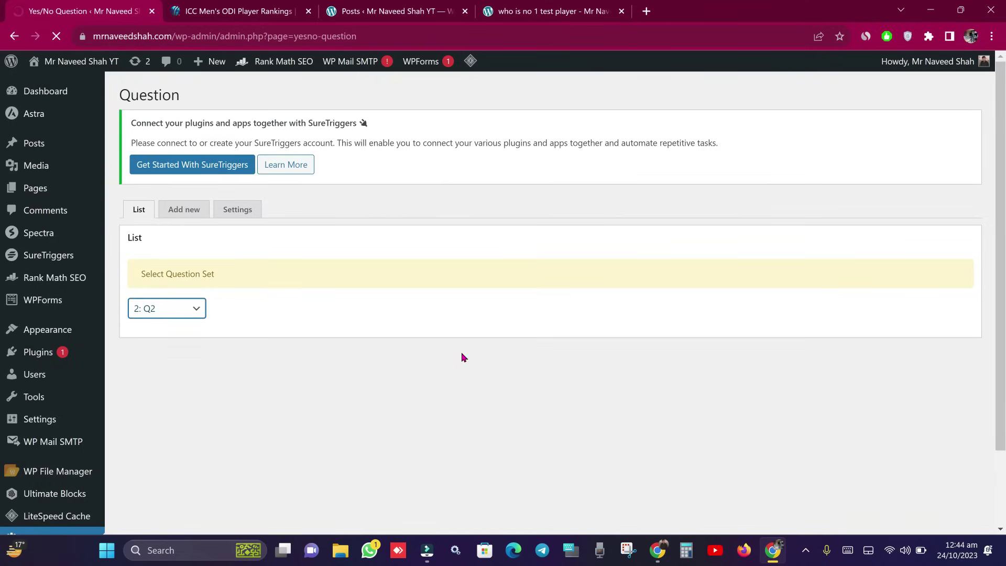
click(433, 353)
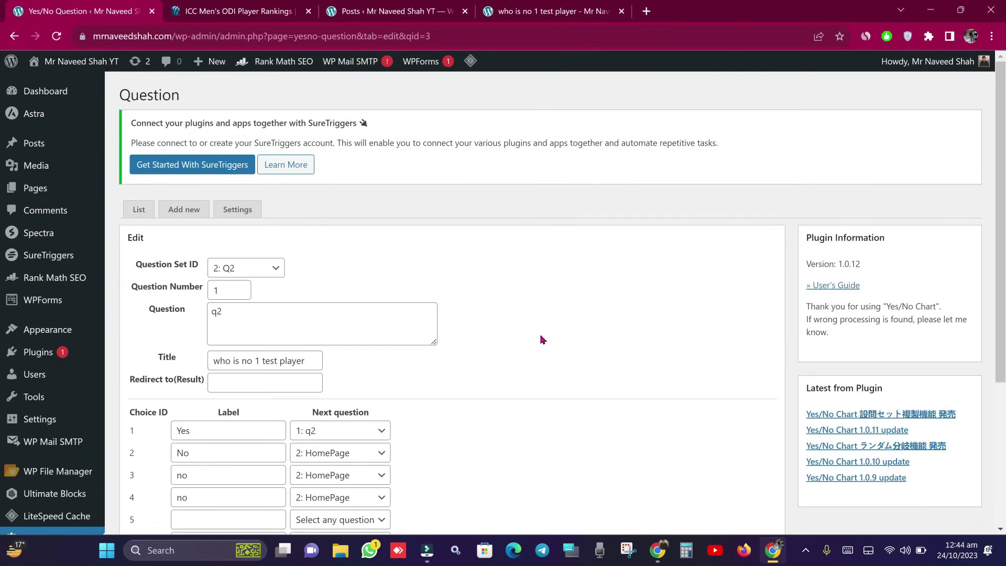
Examine the redirect result field and the "Yes" choice of question "q2"
scroll(542, 340, down, 4)
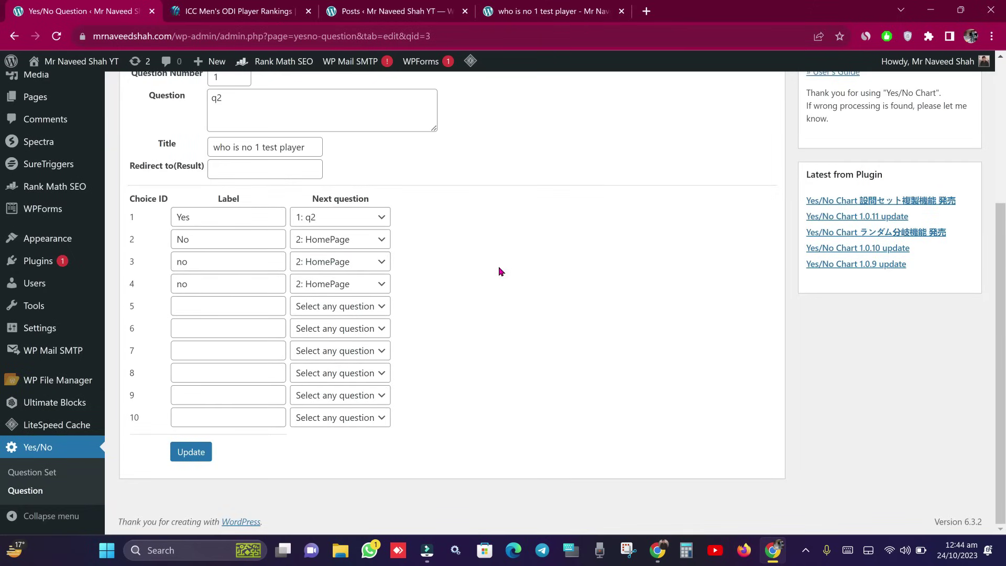
click(270, 167)
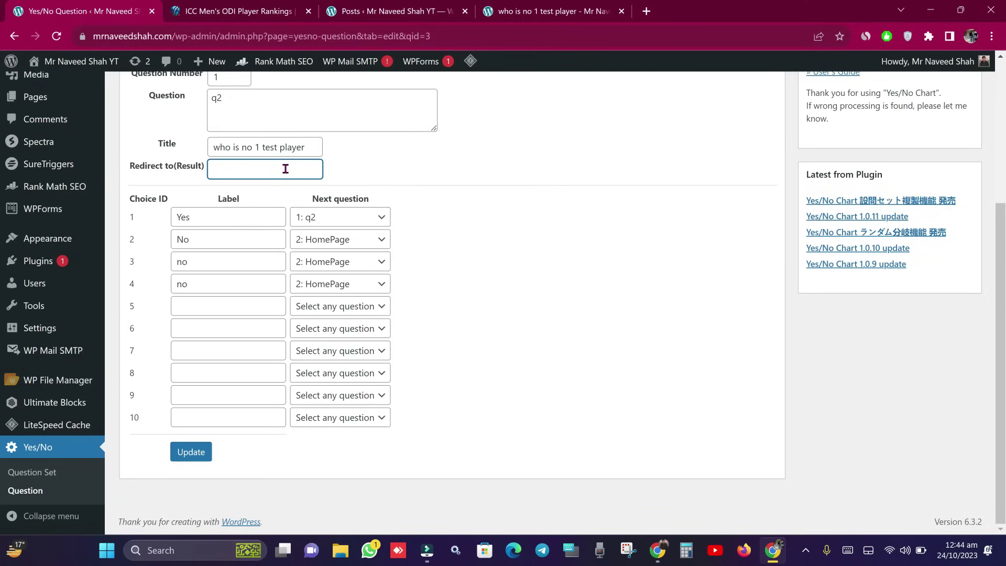
scroll(285, 168, up, 1)
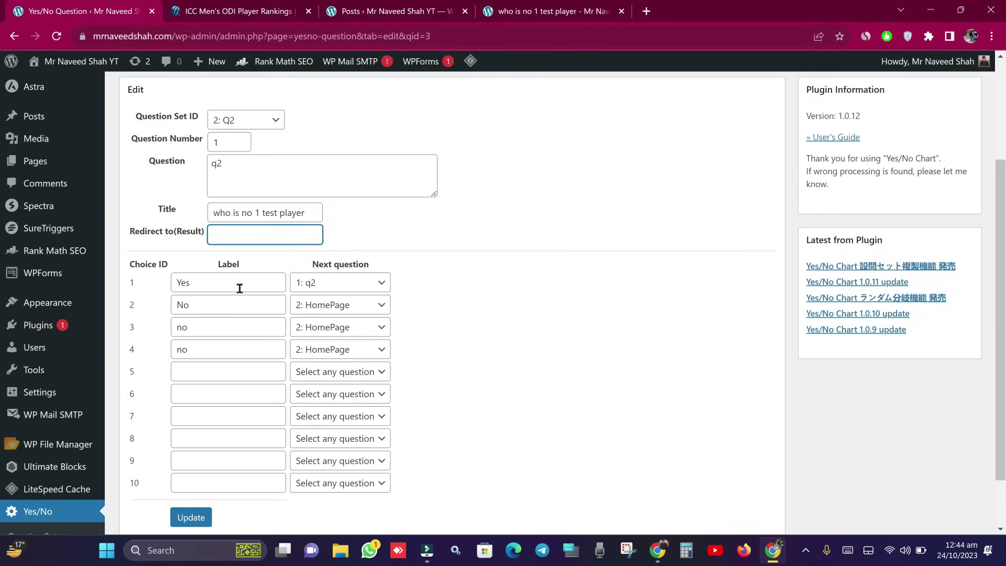
drag(195, 281, 165, 283)
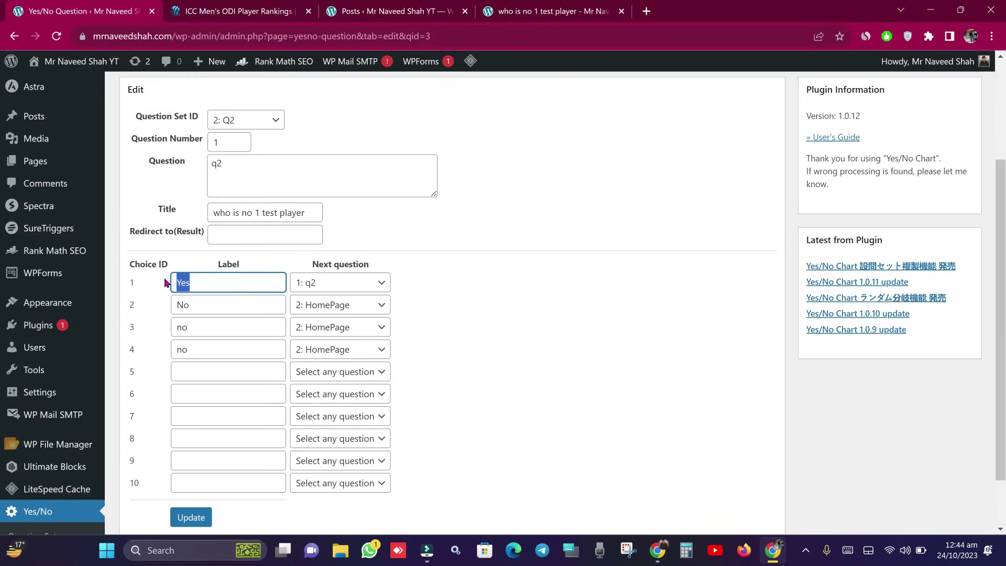
click(264, 235)
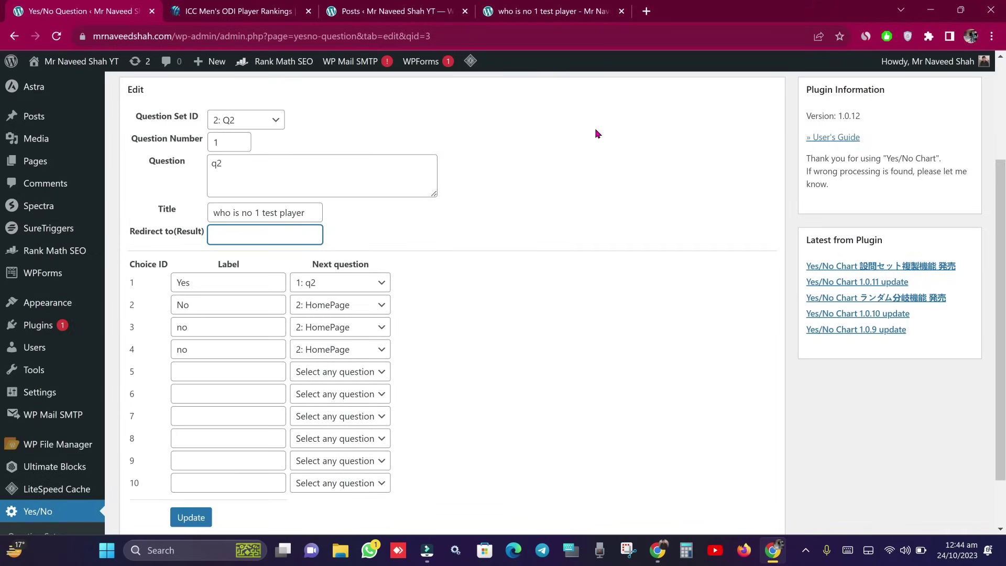
Open the "who is no 1 test player" post in the block editor
click(550, 11)
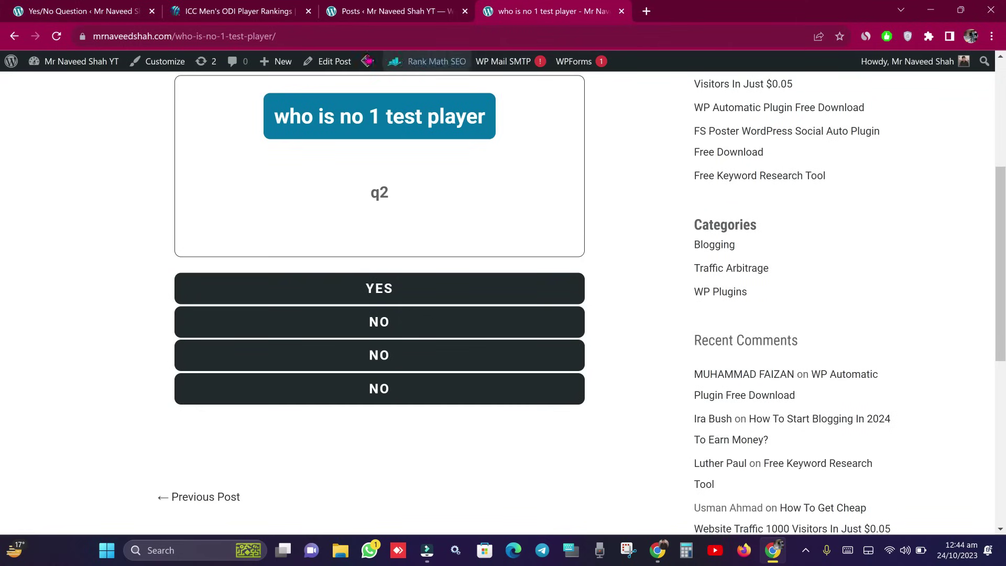
click(322, 61)
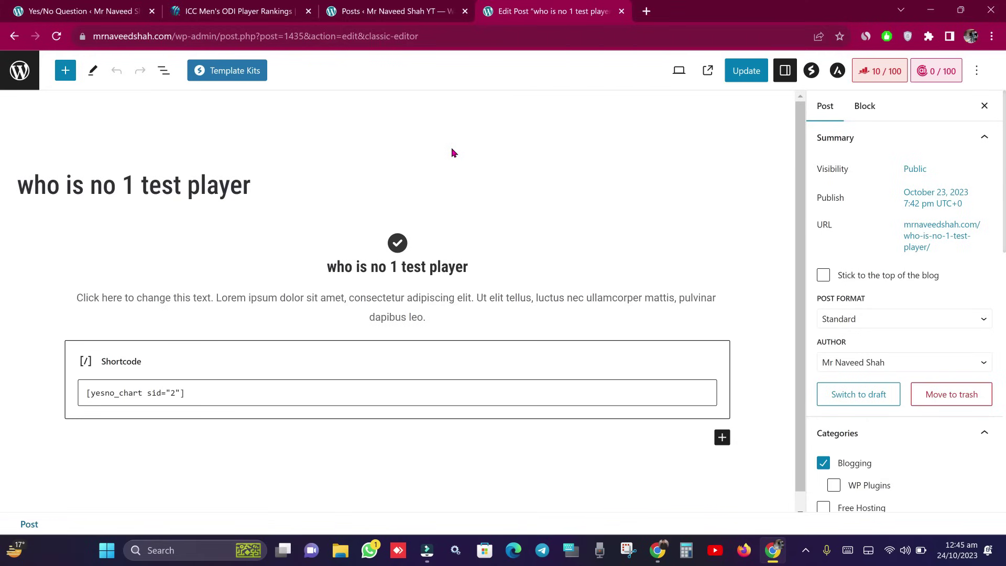
scroll(454, 152, down, 1)
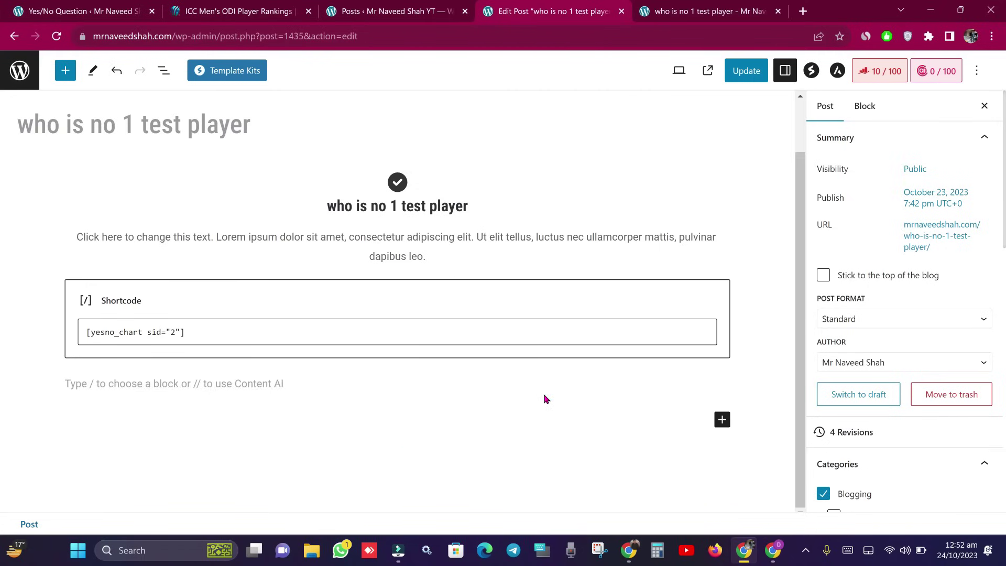
Switch the test player post to the code editor and go to the end of its code
click(978, 72)
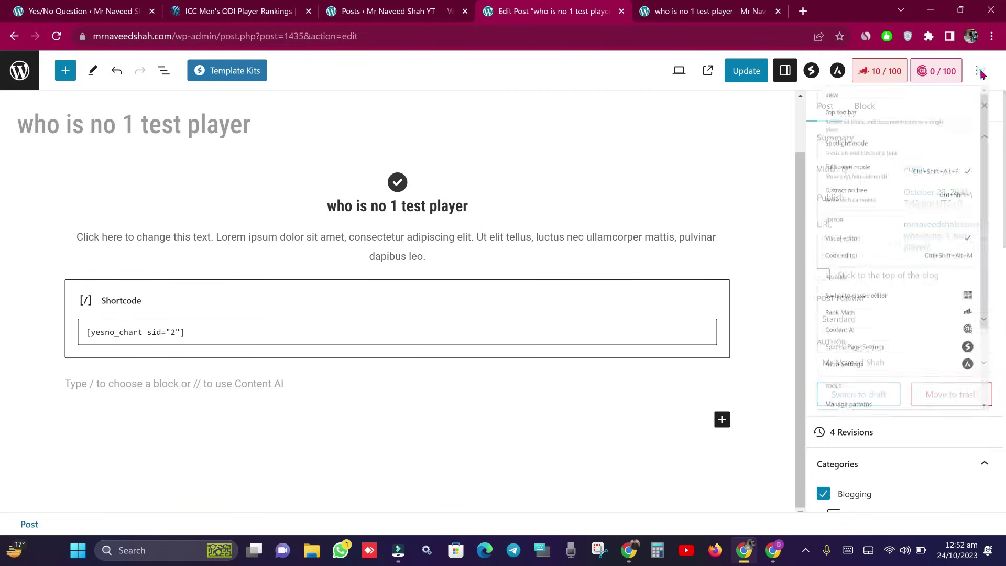
click(803, 322)
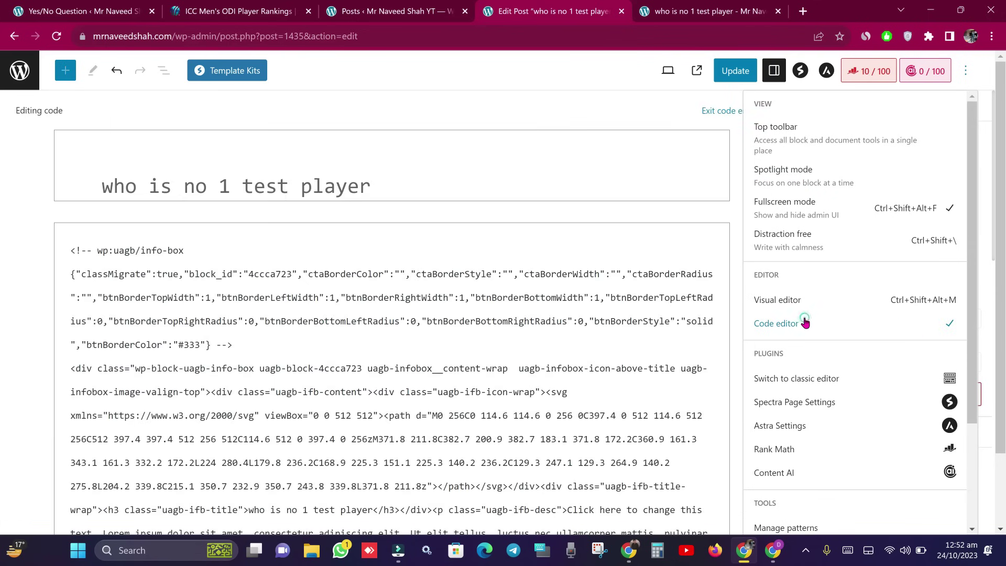
scroll(421, 320, down, 1)
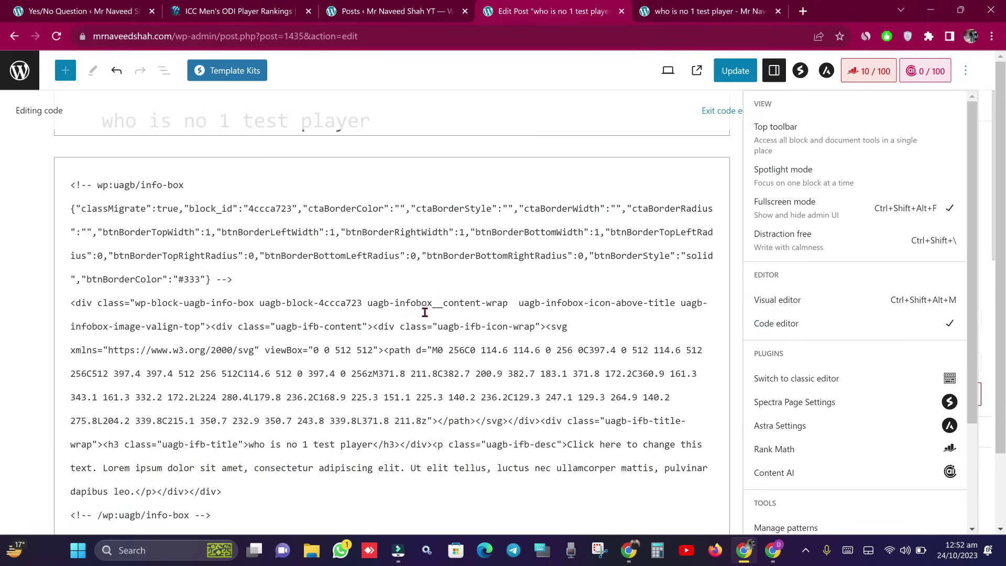
scroll(479, 298, down, 4)
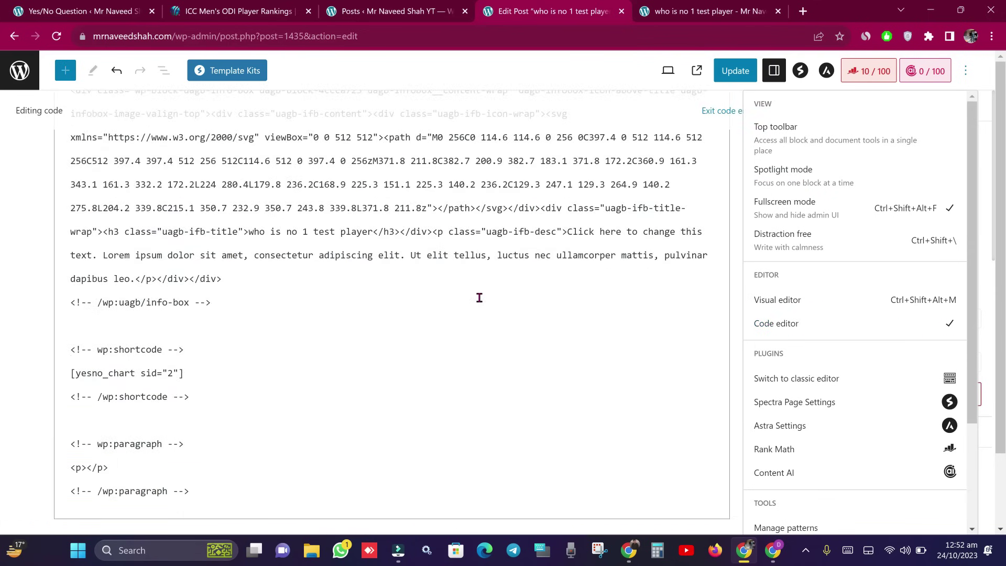
Paste the copied countdown timer code with the "Next Article" link below the last paragraph block of the post's code
click(263, 493)
key(Return)
key(Return)
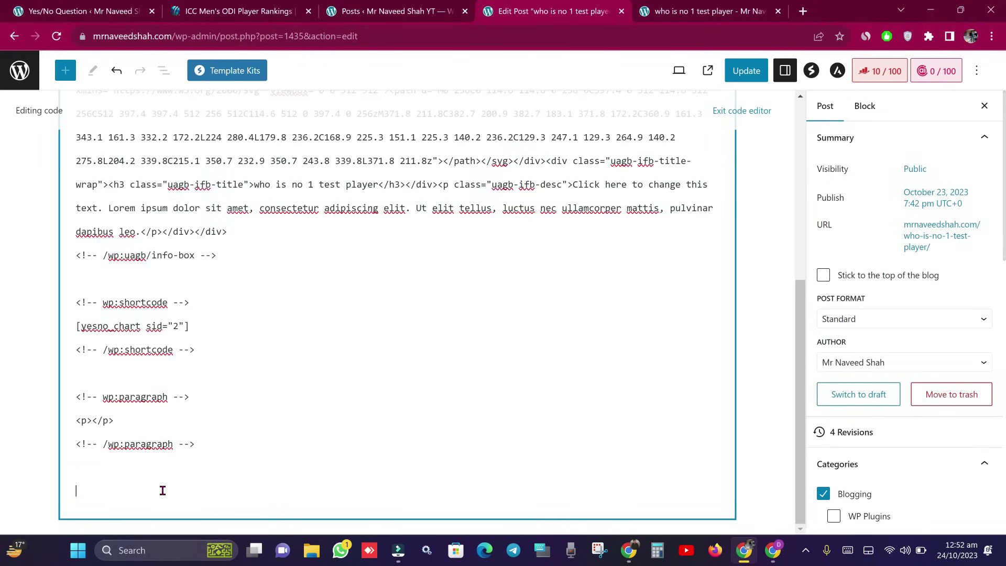
right_click(162, 490)
click(220, 335)
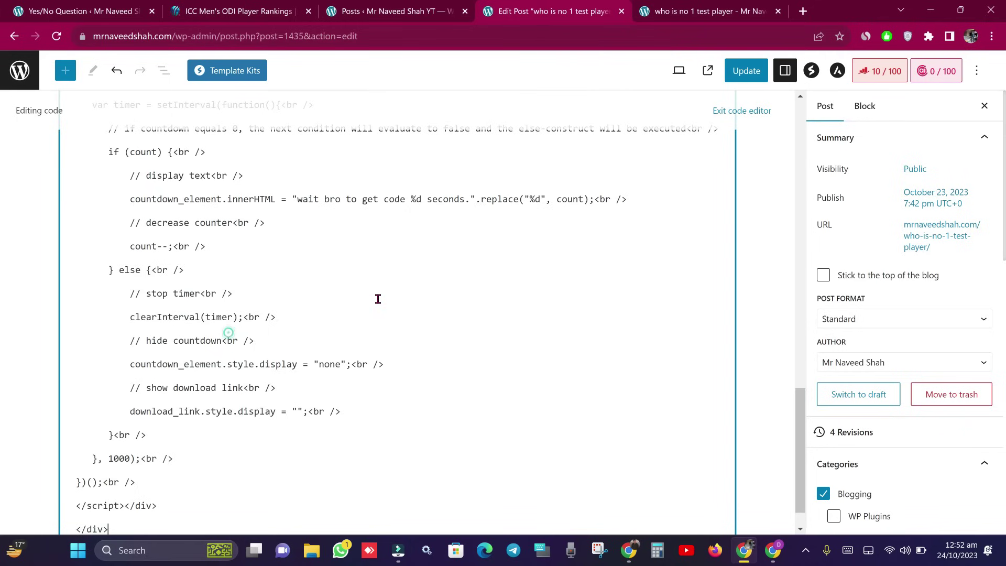
Review the pasted countdown code from its opening div to its closing div
scroll(376, 298, up, 1)
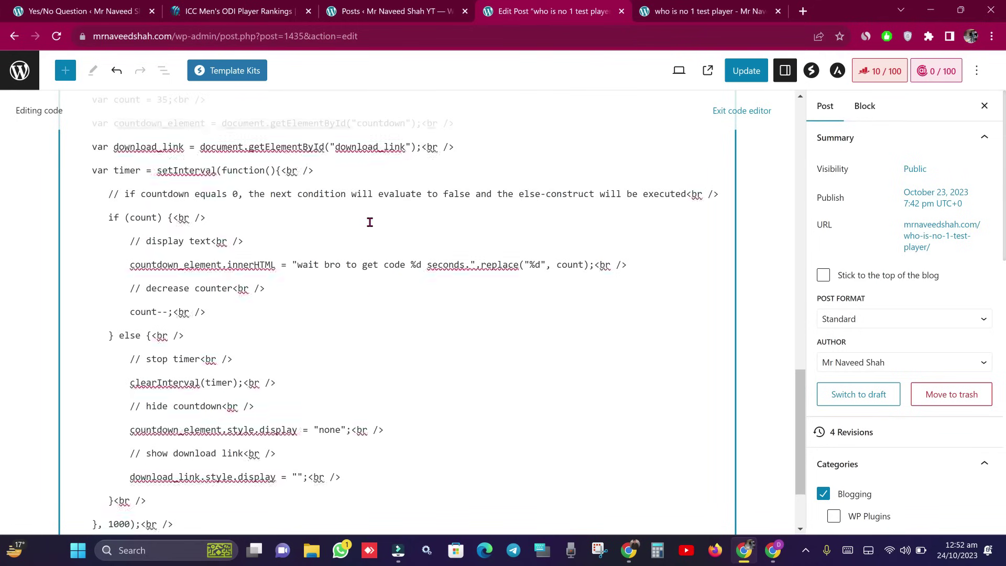
scroll(369, 222, down, 2)
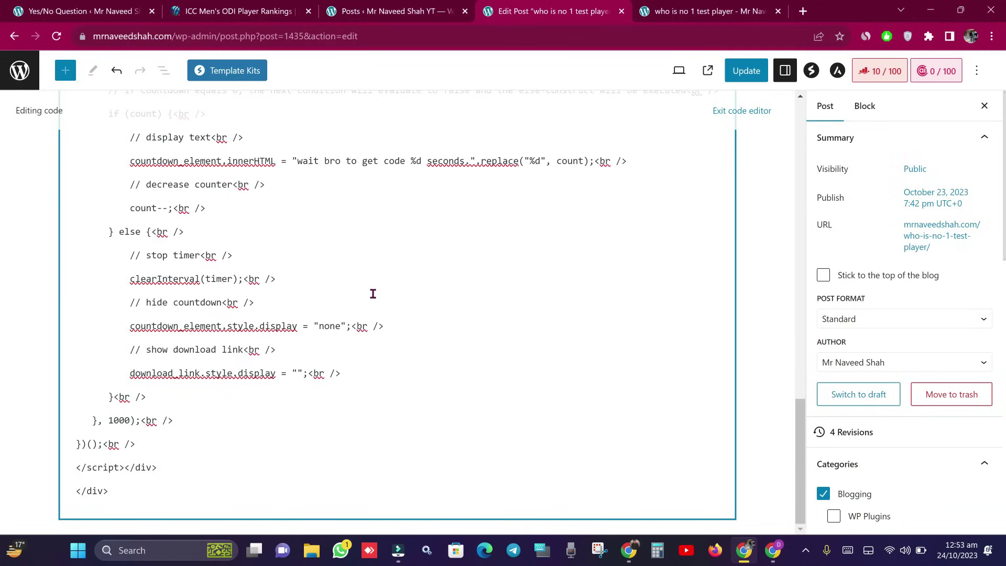
scroll(372, 293, up, 5)
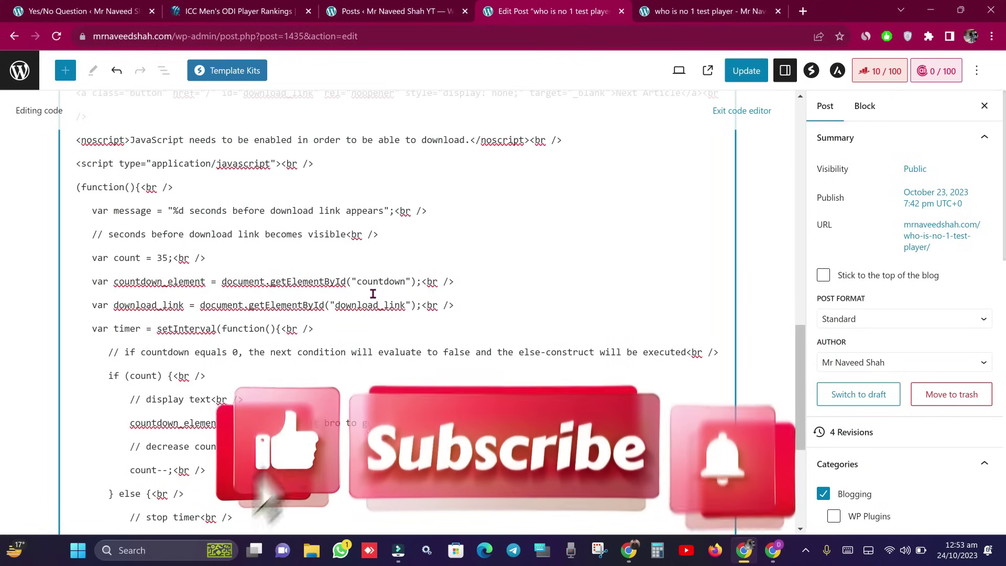
scroll(375, 293, up, 3)
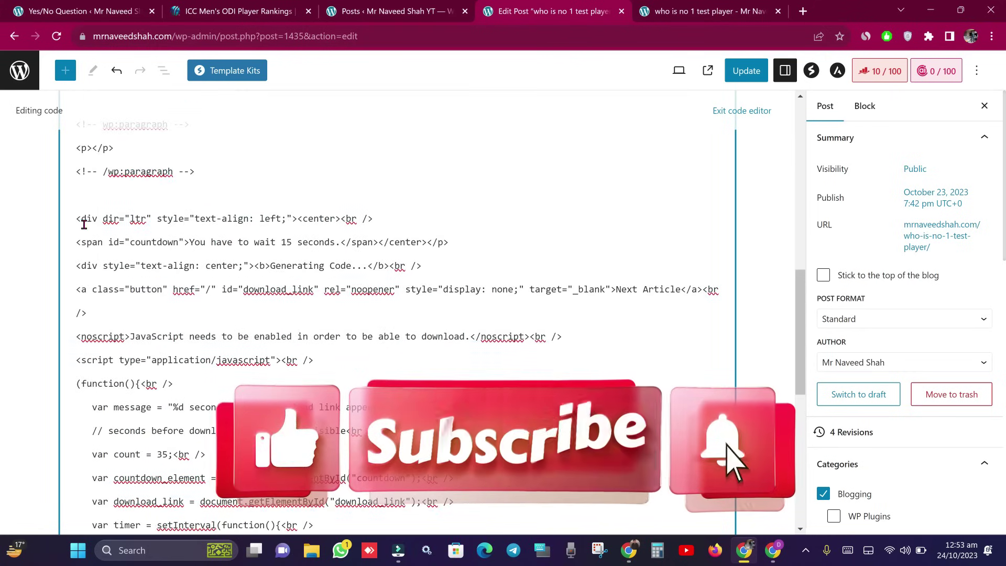
drag(76, 216, 98, 219)
scroll(130, 367, down, 8)
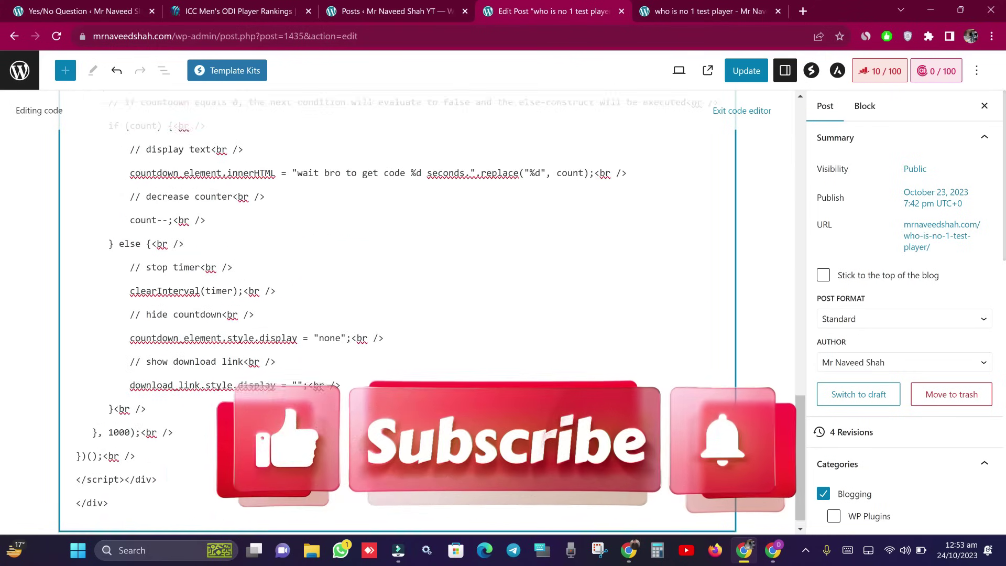
Set the waiting time in the countdown span's text to 10 seconds
scroll(414, 300, up, 5)
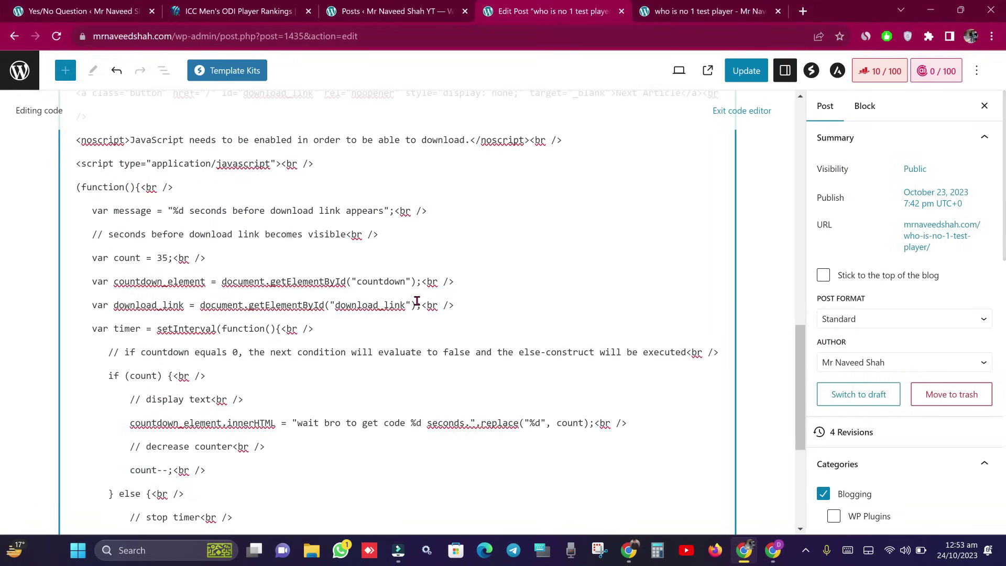
scroll(387, 293, up, 3)
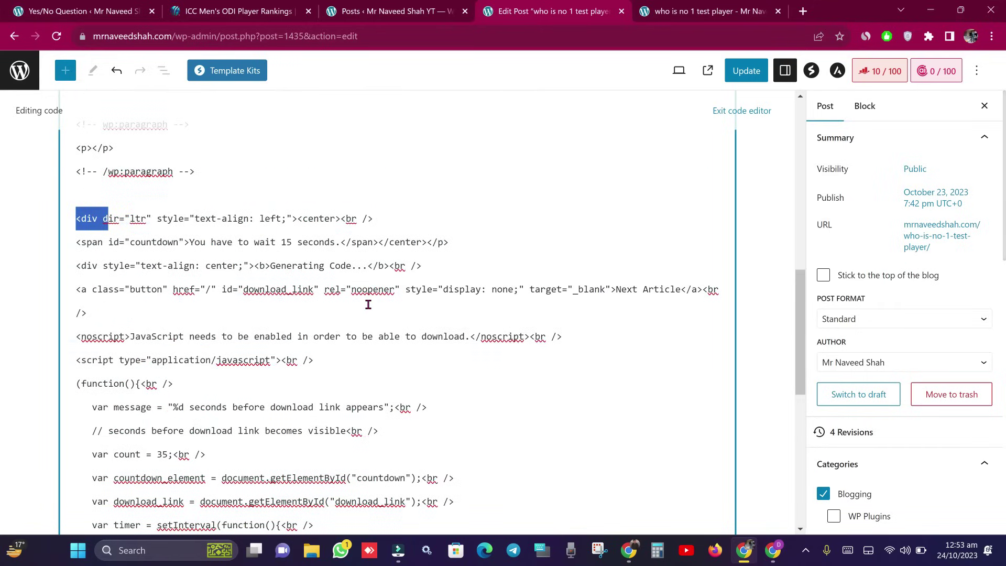
double_click(286, 242)
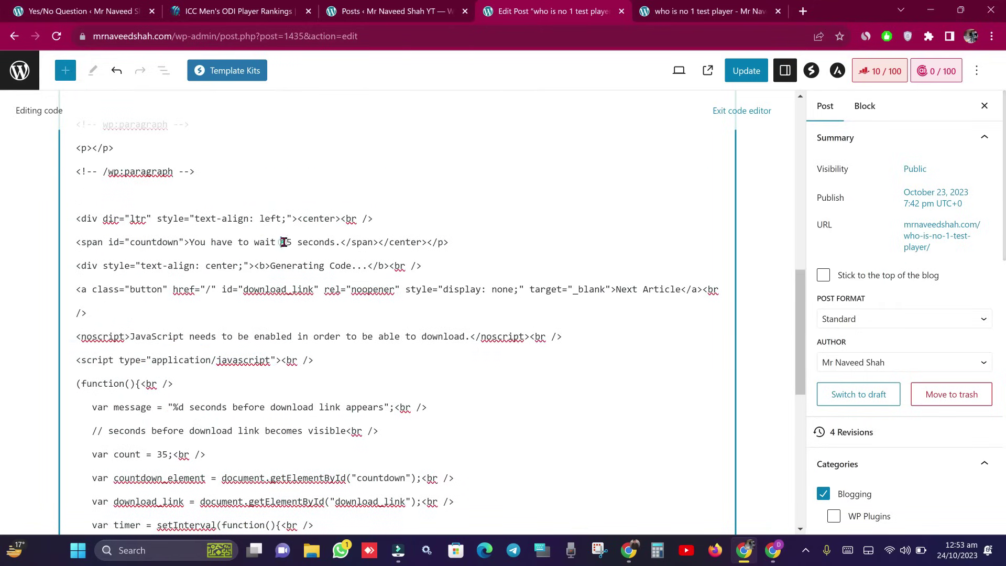
text(10)
Replace the "Next Article" text of the download_link anchor with 606060
double_click(207, 291)
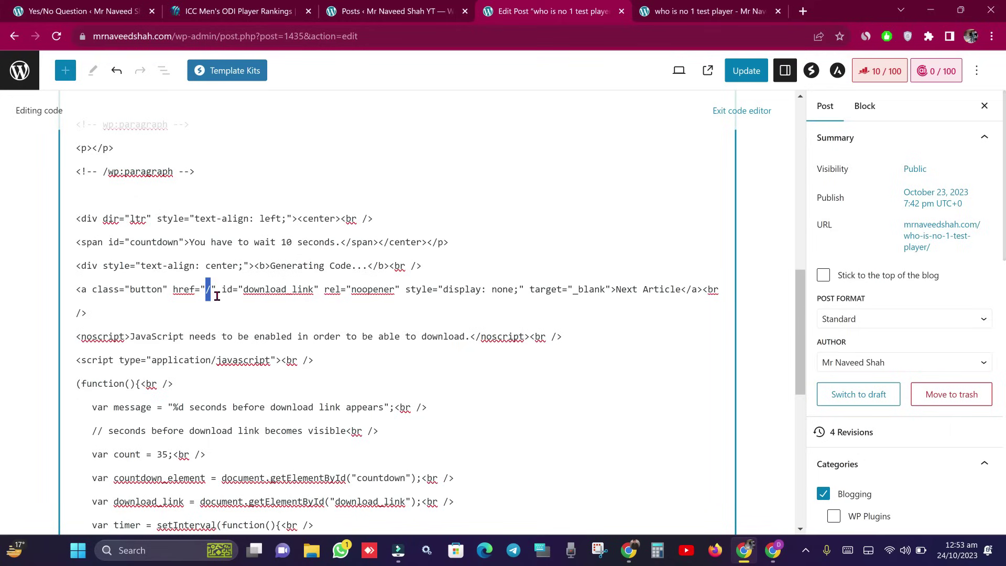
key(Down)
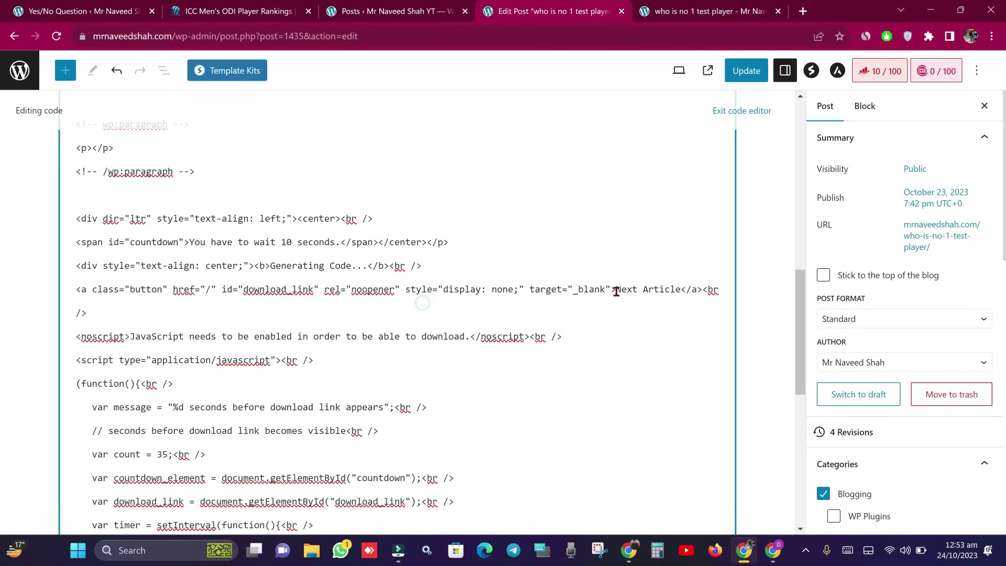
drag(617, 290, 681, 290)
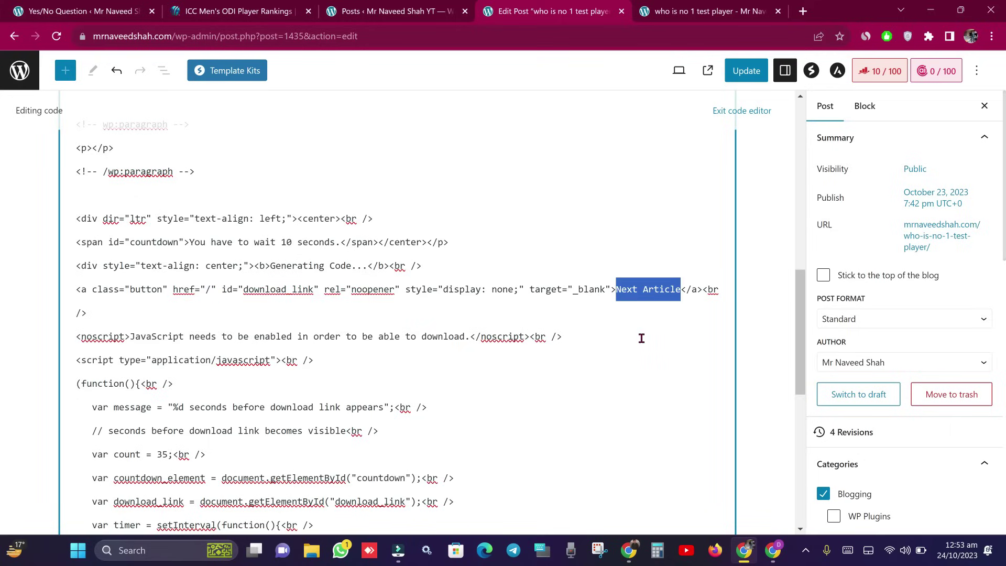
text(606060)
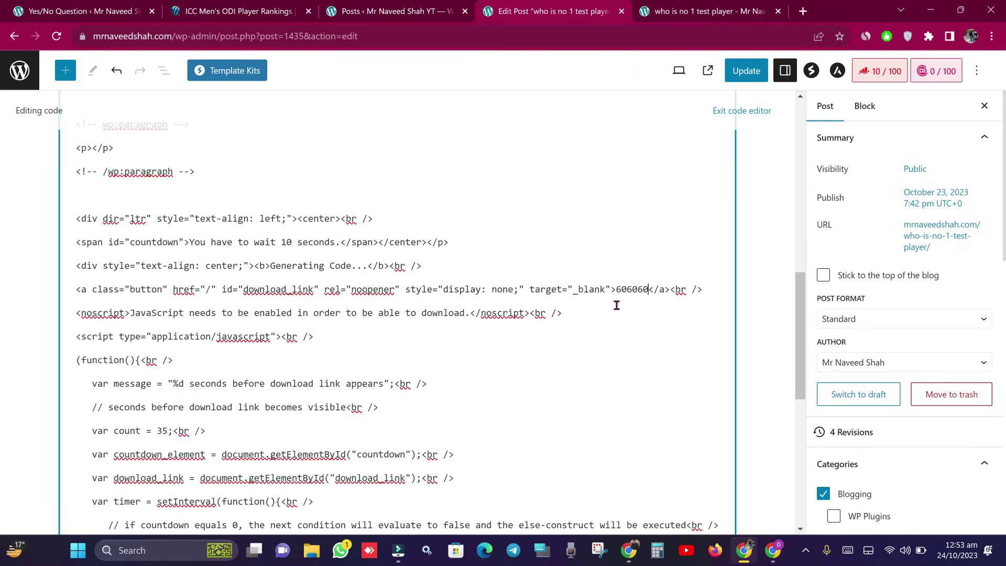
Review the rest of the countdown script and update the test player post
scroll(426, 319, down, 2)
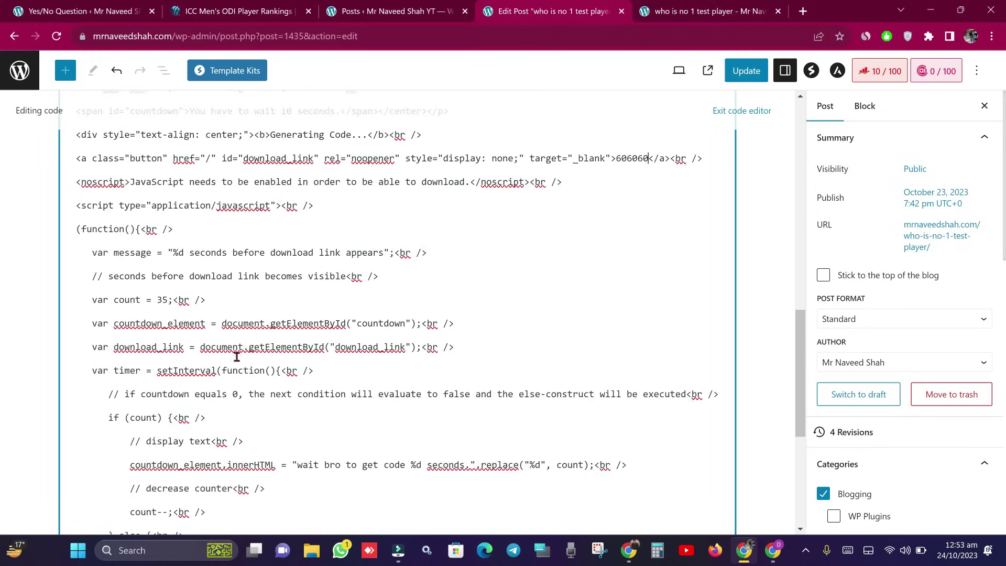
scroll(344, 344, down, 4)
scroll(703, 251, up, 5)
click(746, 70)
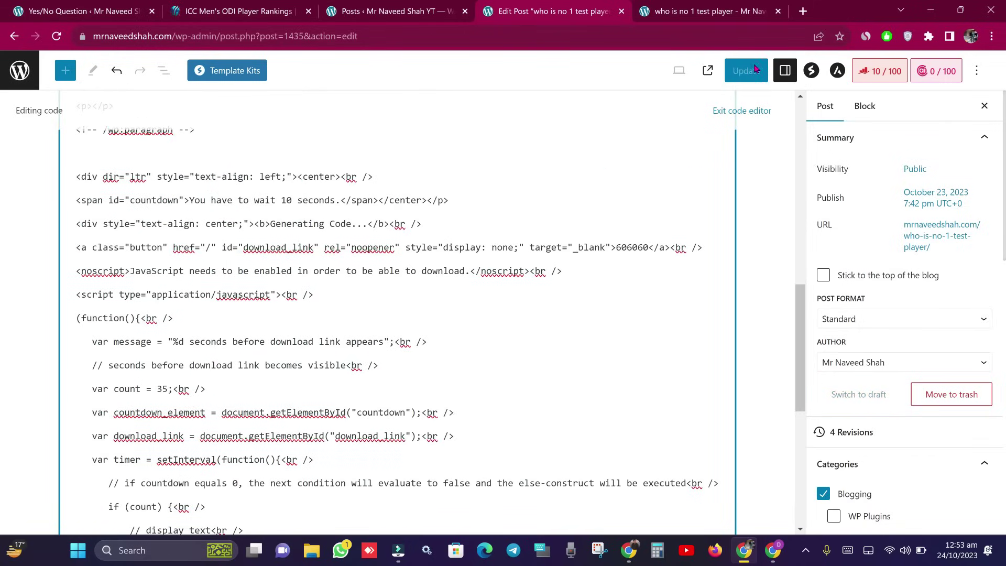
scroll(681, 113, up, 5)
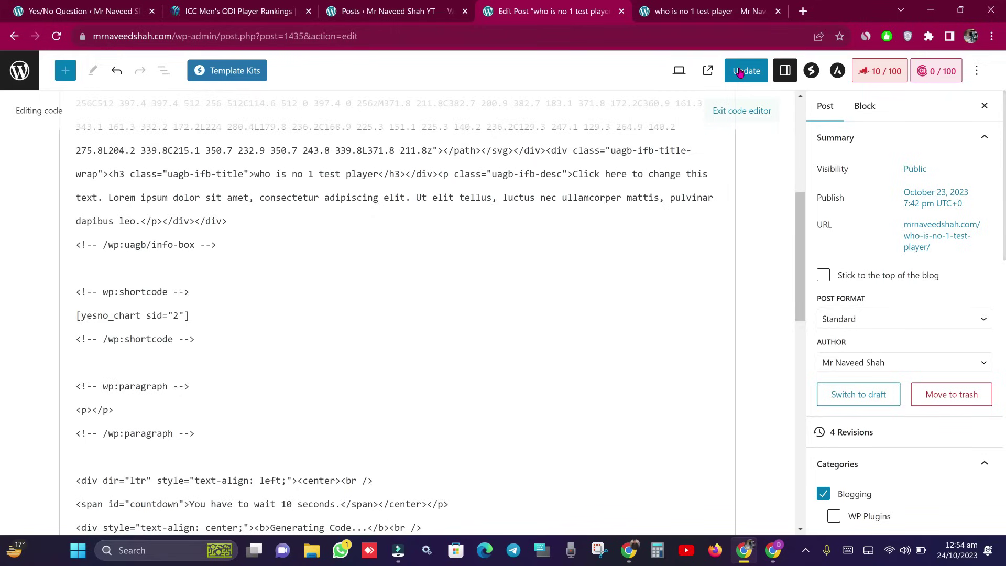
click(740, 73)
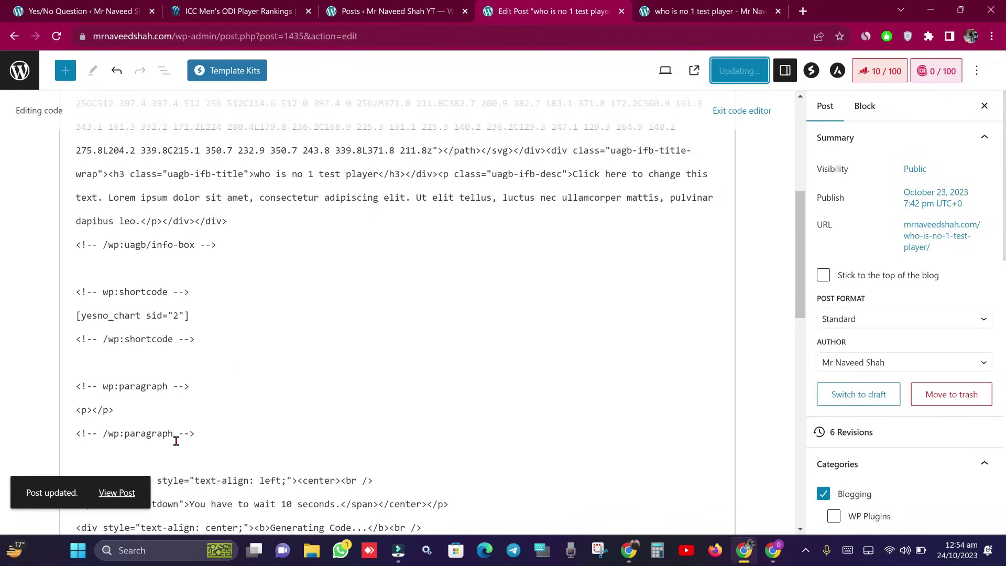
View the published test player post and check the waiting message below the quiz answers
key(Tab)
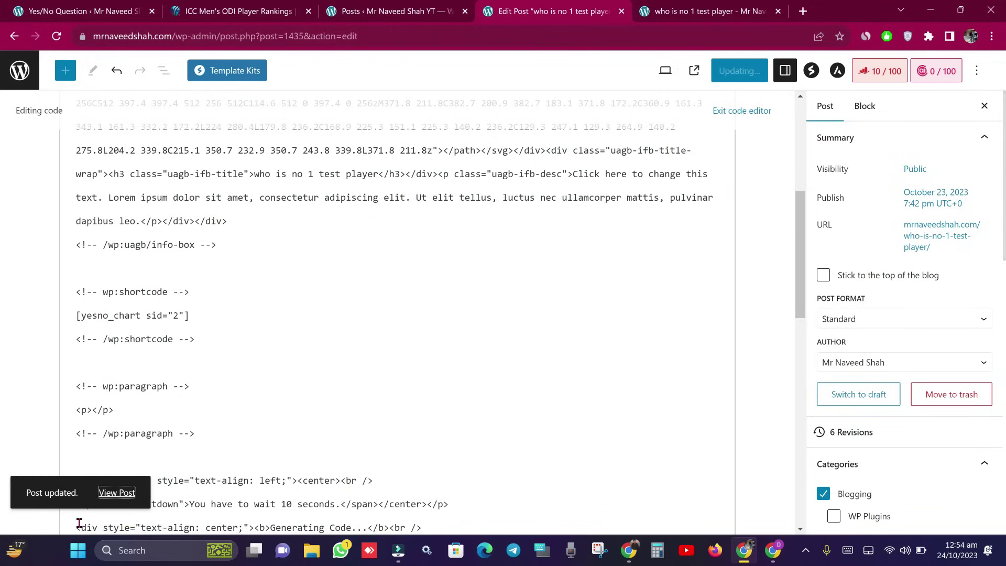
click(112, 495)
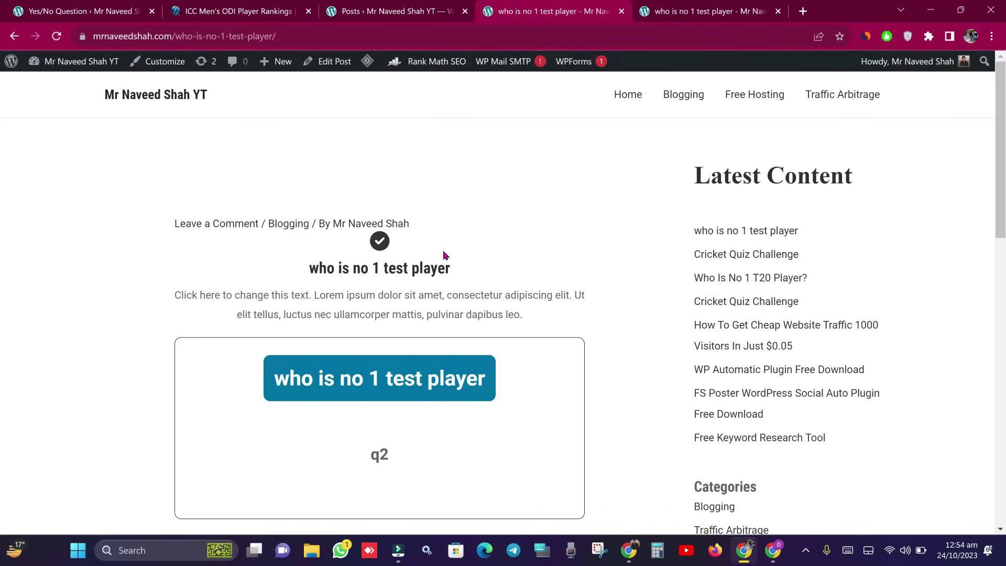
scroll(442, 255, down, 10)
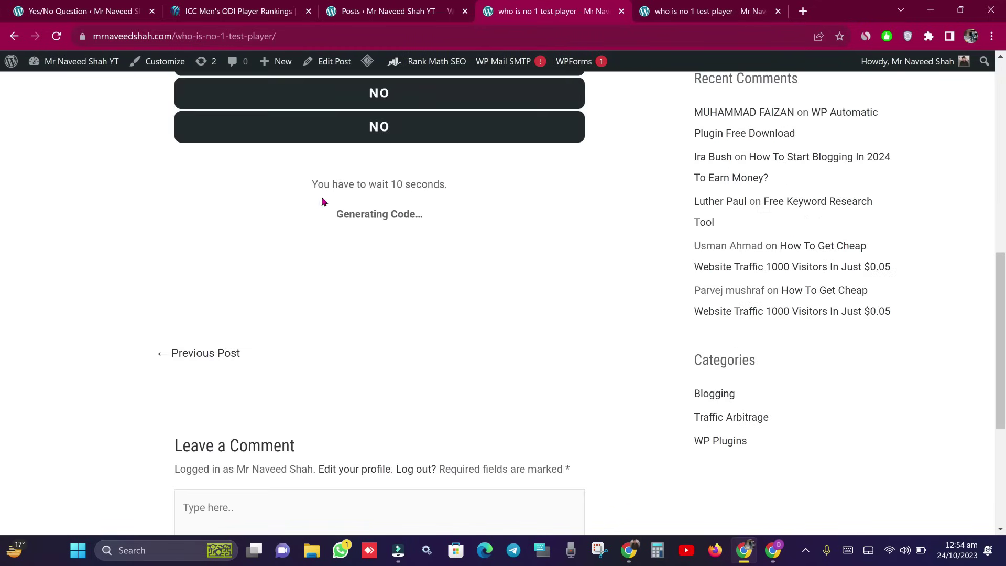
drag(311, 183, 457, 186)
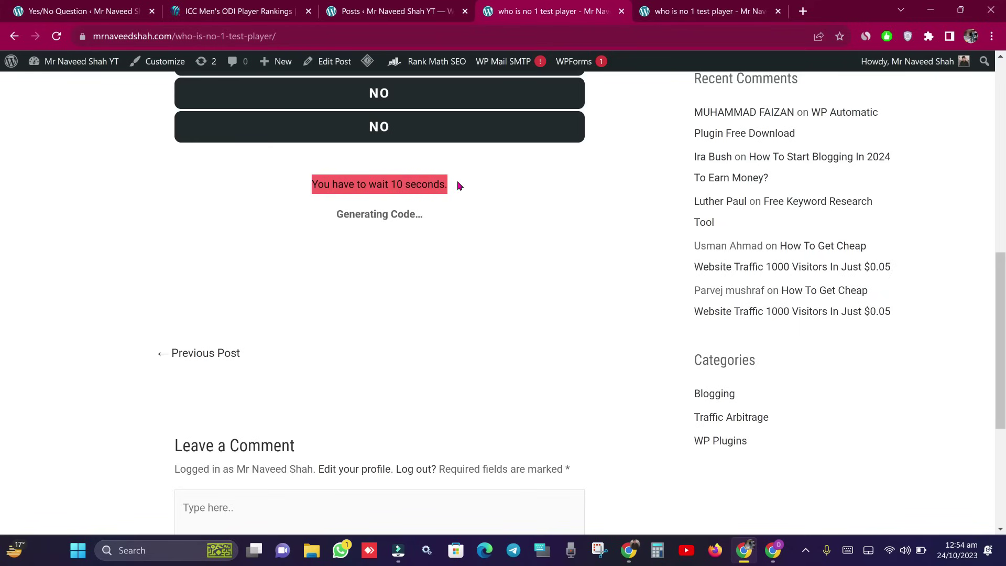
Copy the test player post's URL and open it in the other Chrome window, replacing the site's home page
click(367, 38)
key(ctrl+c)
right_click(367, 41)
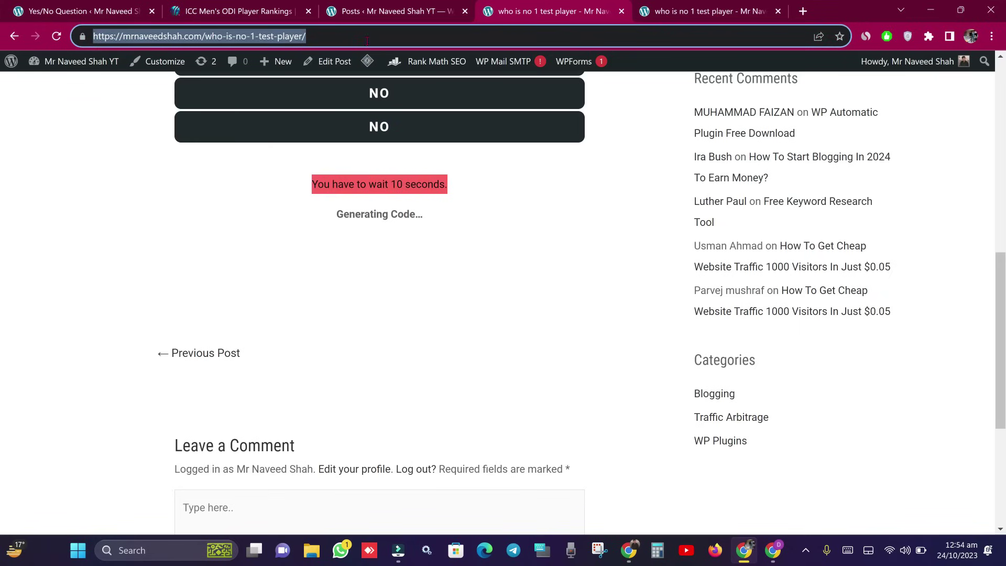
click(472, 129)
click(532, 231)
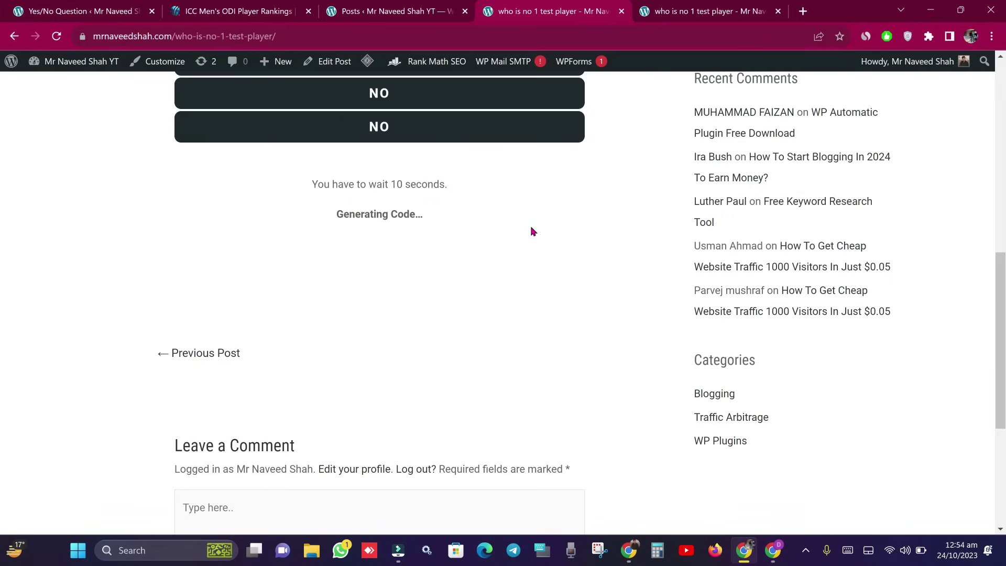
drag(292, 183, 479, 192)
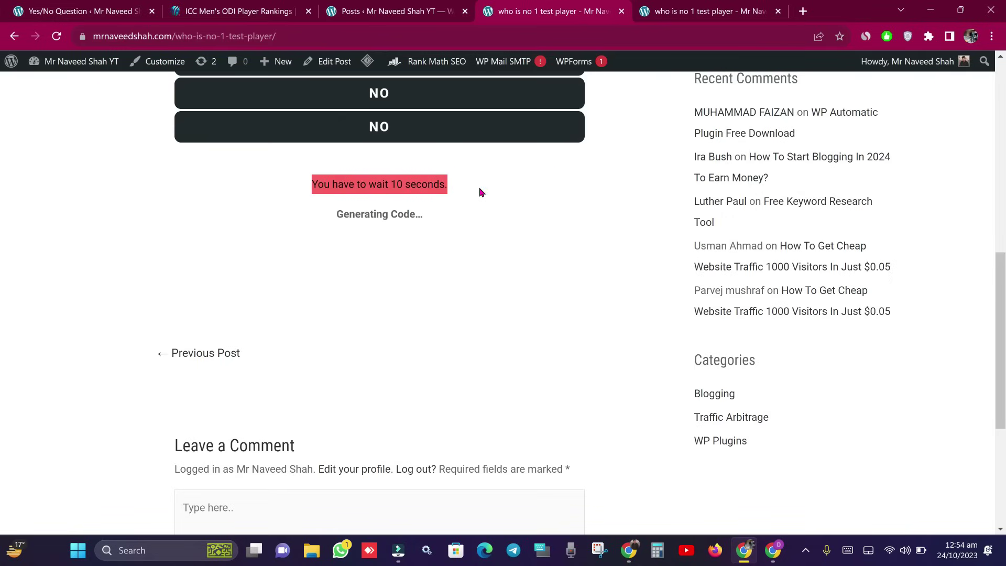
drag(457, 213, 331, 217)
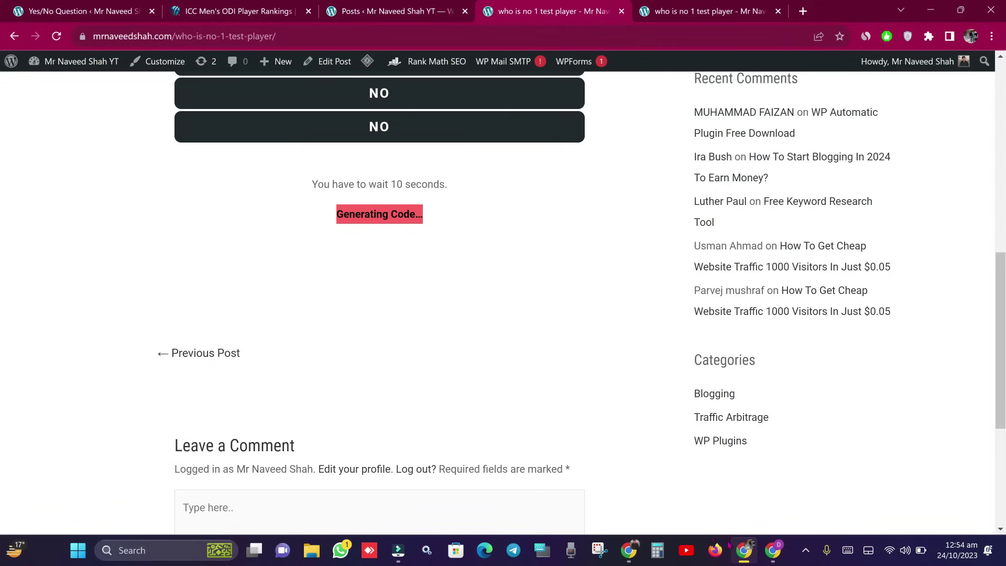
click(629, 550)
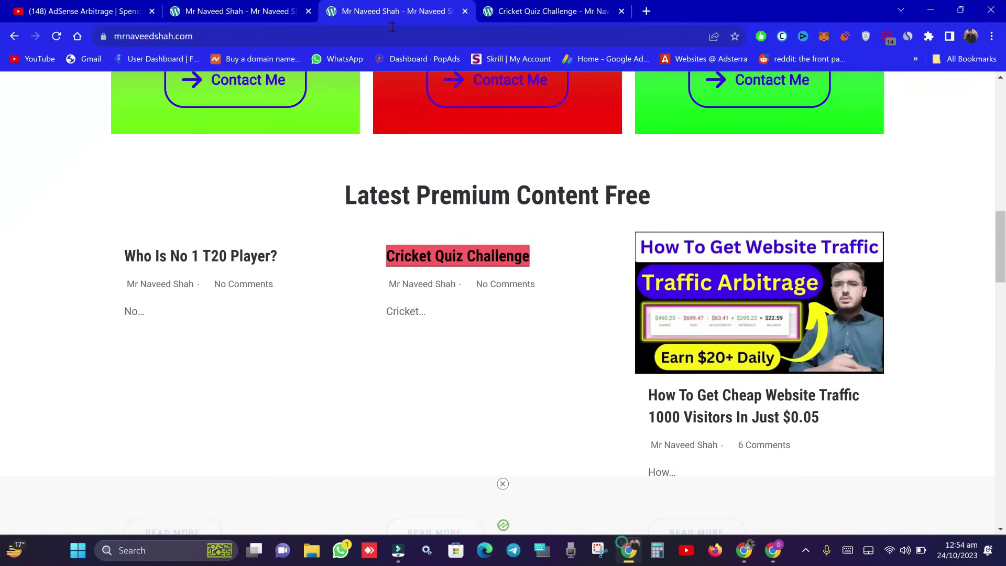
right_click(393, 32)
click(419, 145)
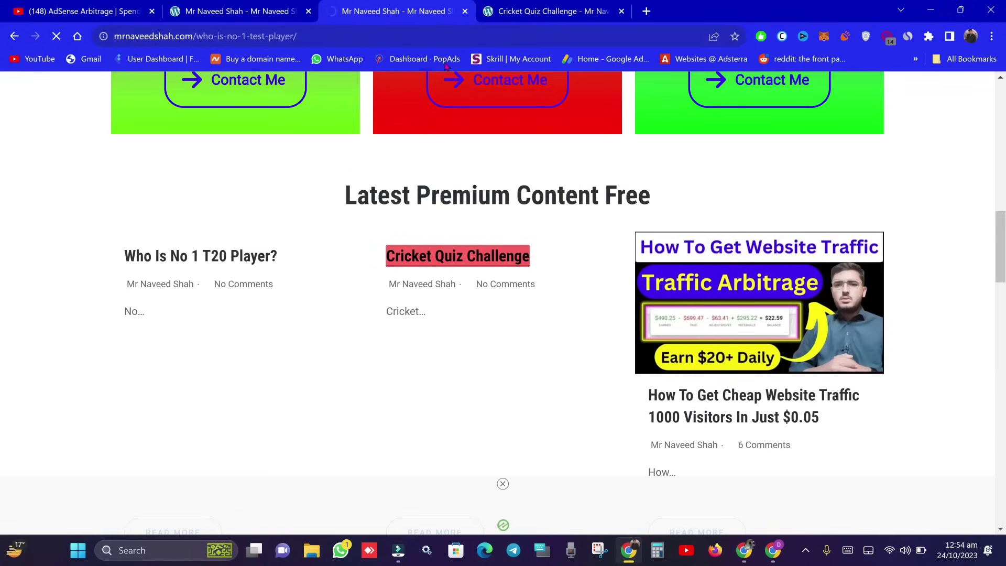
Check whether the countdown and code generation run below the quiz answers in this window
scroll(1, 168, up, 12)
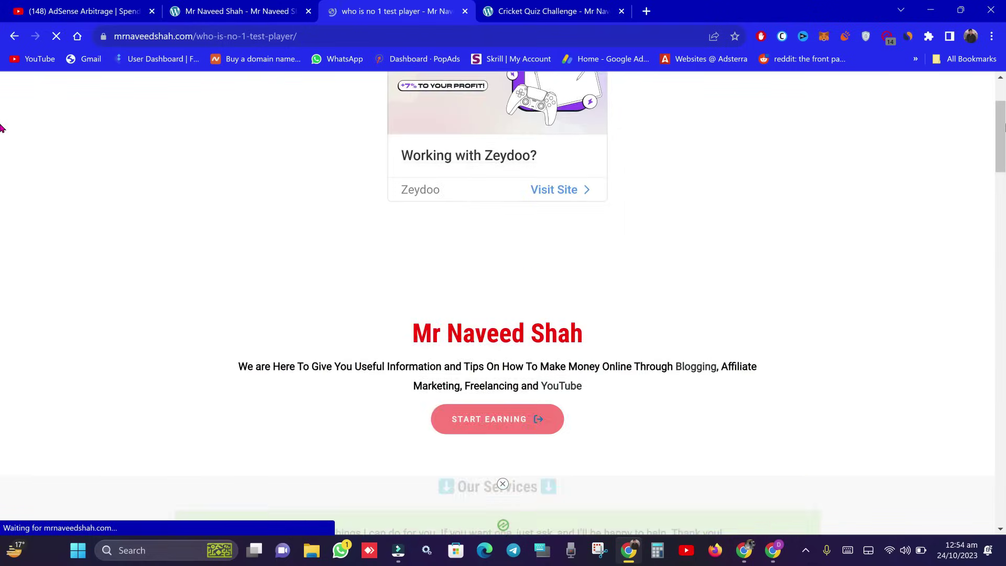
scroll(576, 294, down, 10)
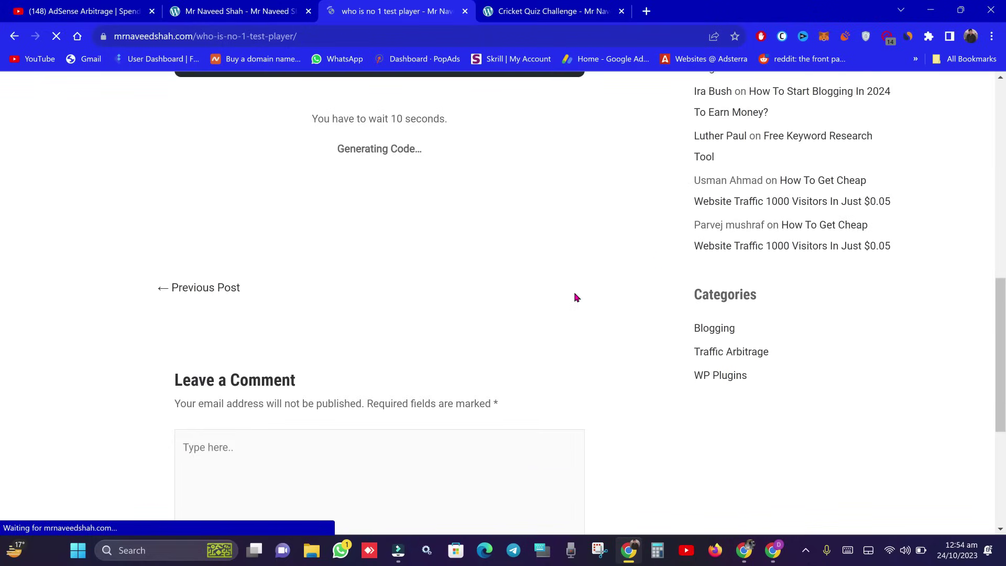
scroll(576, 294, up, 2)
drag(304, 235, 598, 269)
click(597, 268)
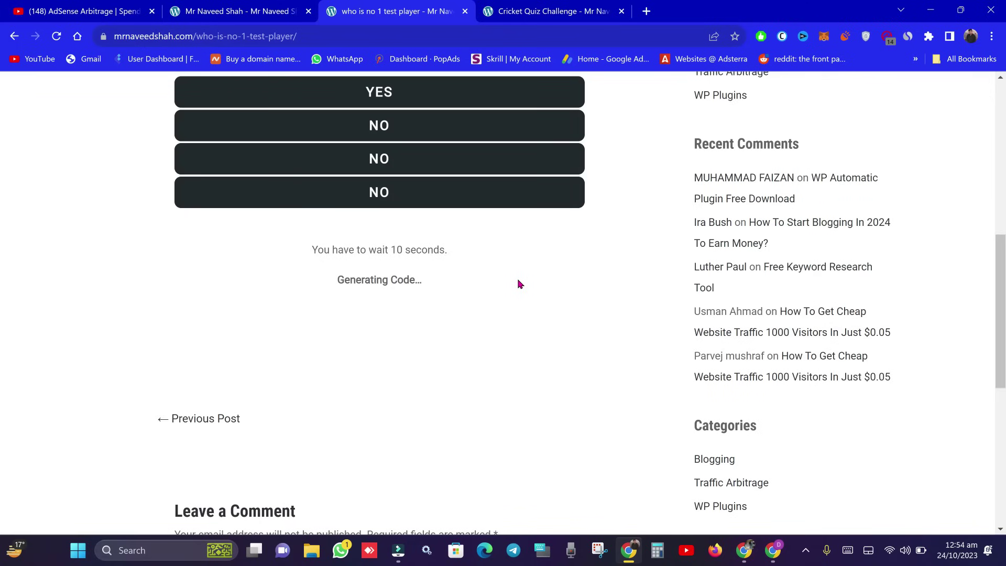
Switch to the pakgrouplinks.com Govt Jobs post and examine its "Generating Code..." text and "Next Article" button
click(781, 559)
key(ctrl+Tab)
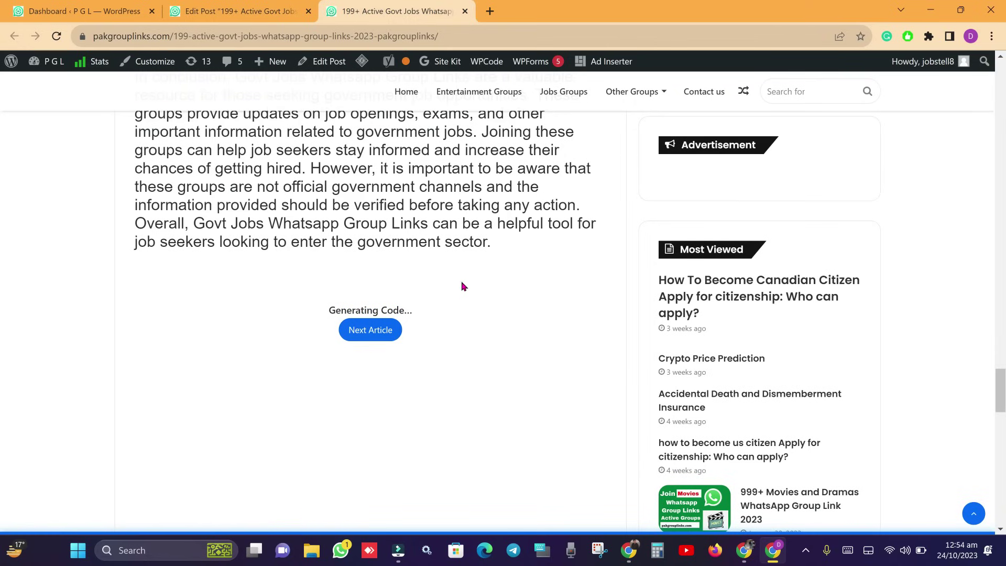
drag(311, 308, 420, 321)
click(425, 316)
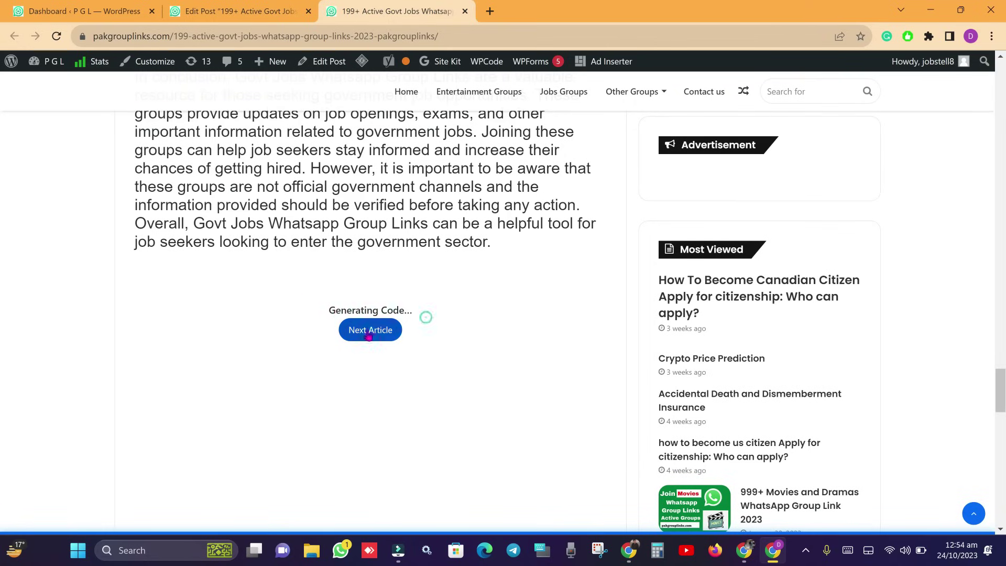
drag(343, 329, 391, 320)
Reload the Govt Jobs post and watch its countdown and "Generating Code..." text
click(56, 35)
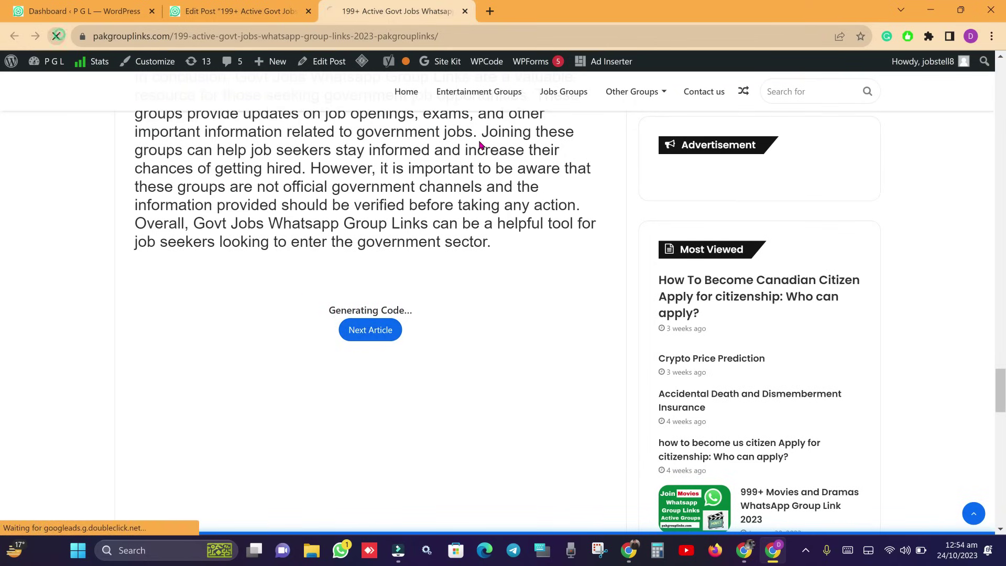
scroll(387, 231, down, 1)
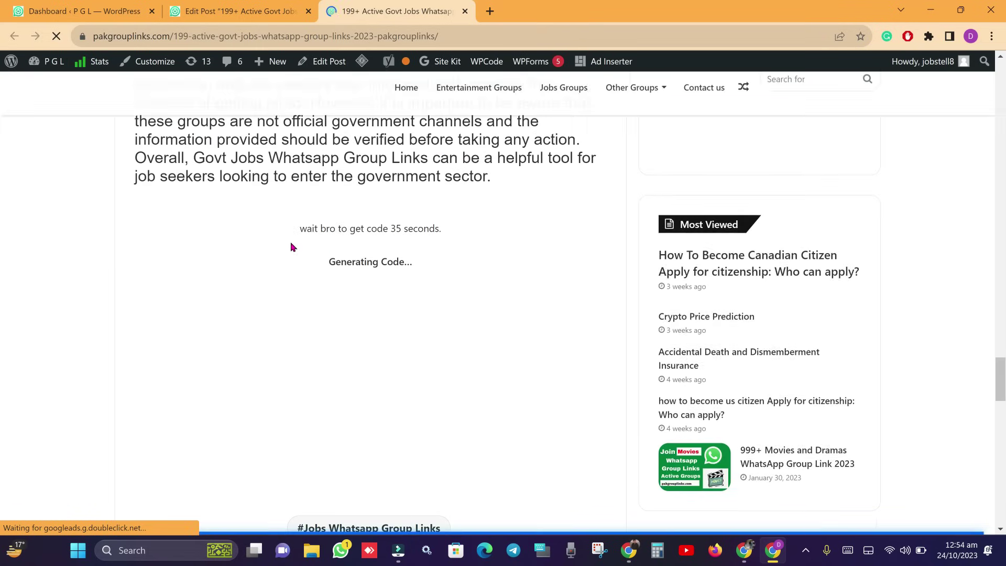
drag(383, 240, 446, 229)
drag(341, 261, 445, 267)
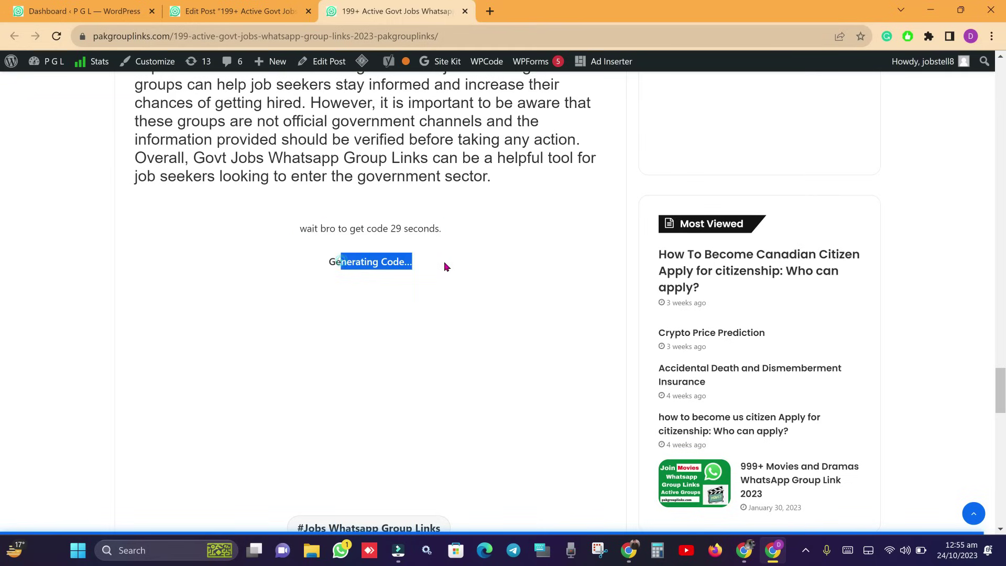